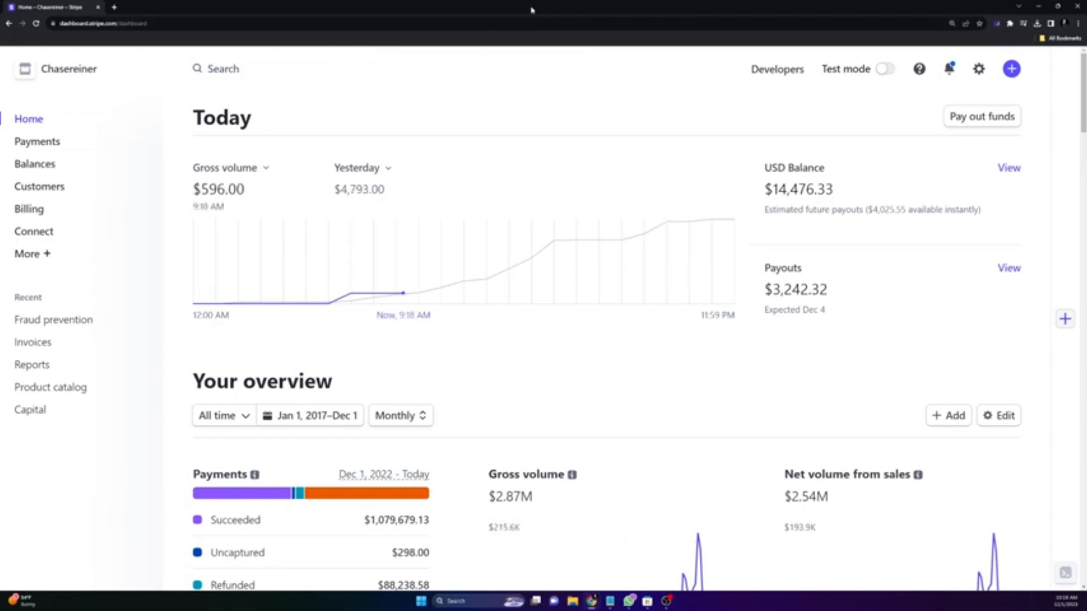
Step: Restore Chrome from full screen and make the window slightly taller and wider
drag(546, 15, 539, 52)
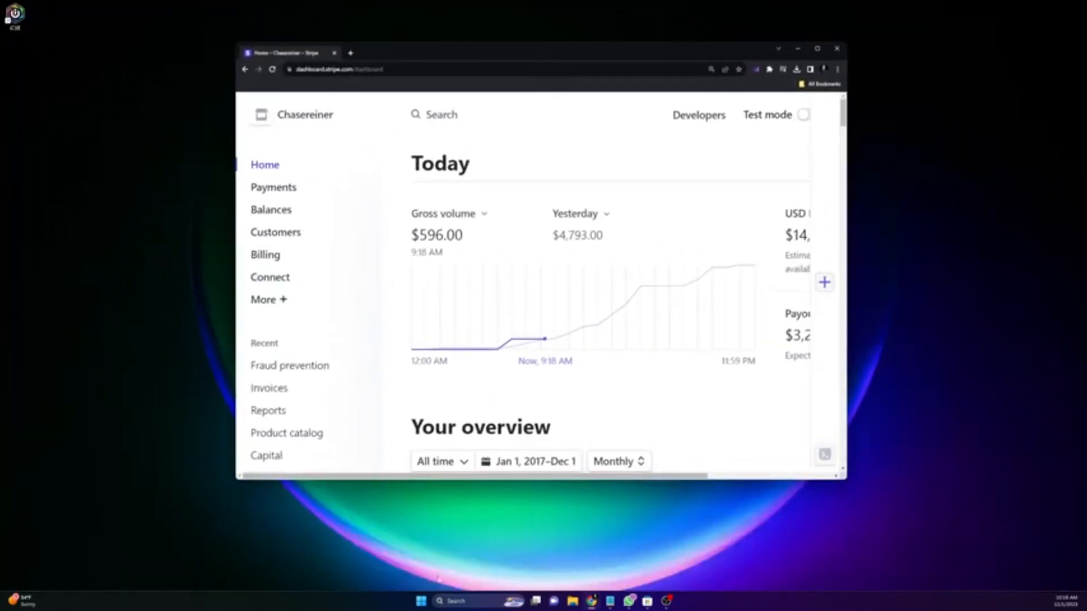
drag(349, 478, 351, 496)
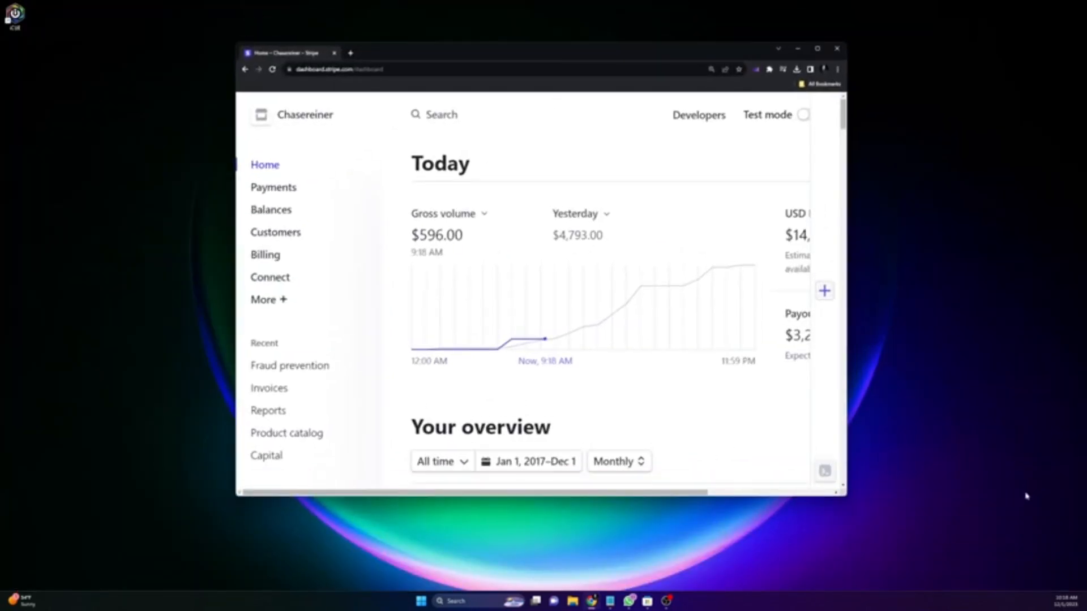
drag(848, 498, 930, 498)
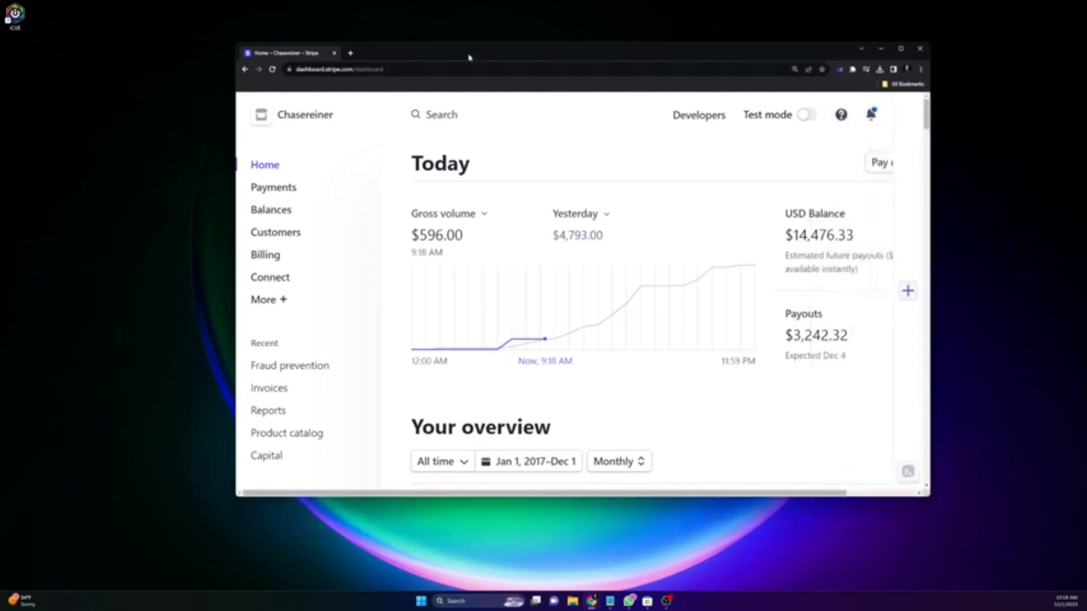
Step: Position the Stripe Dashboard window toward the left-centre of the desktop
drag(469, 57, 364, 53)
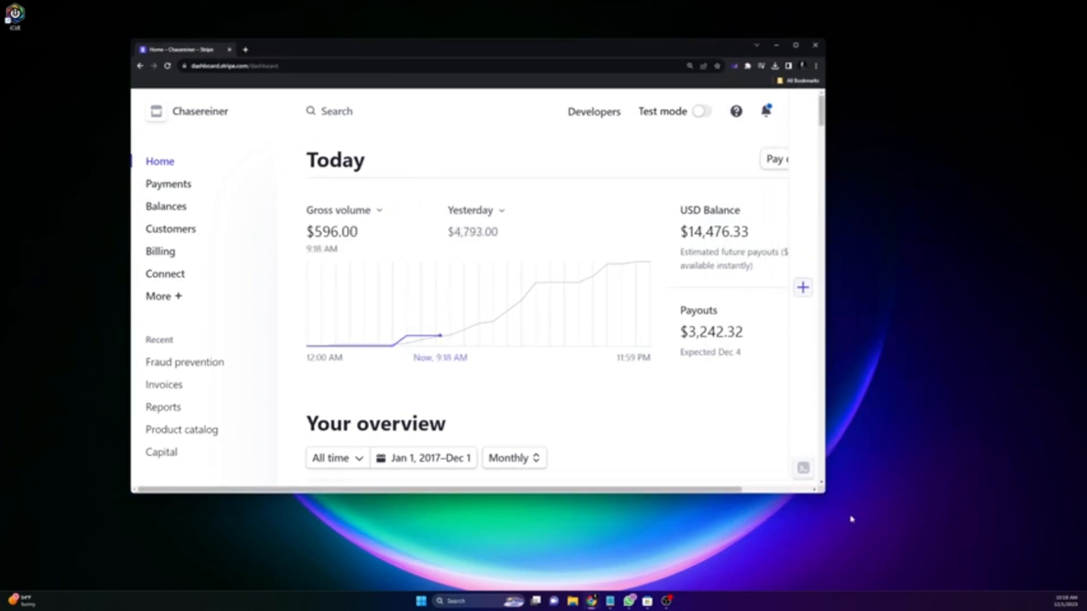
drag(372, 55, 391, 59)
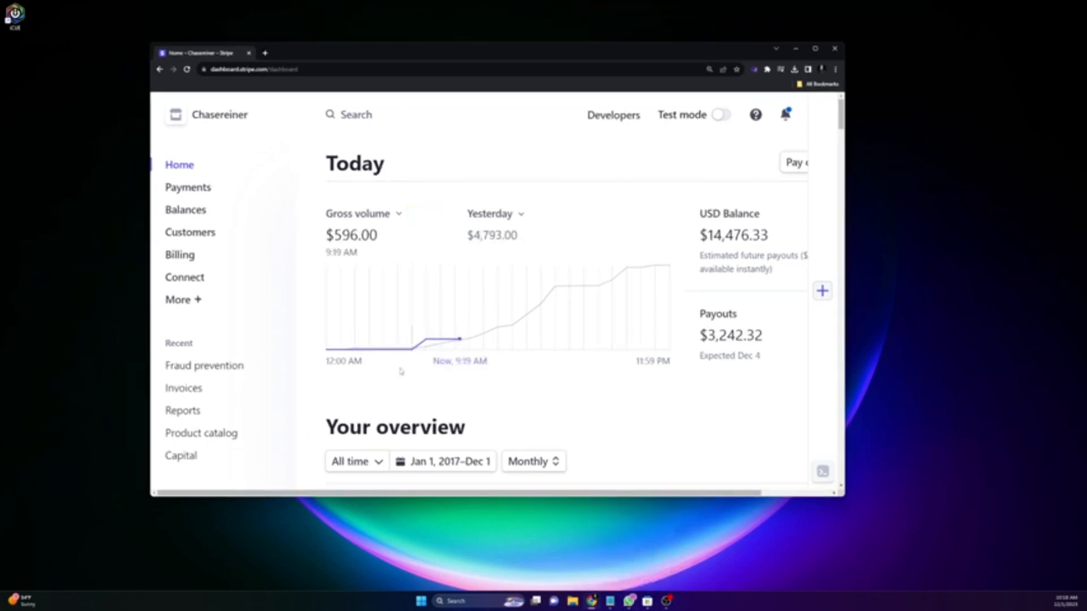
drag(401, 61, 386, 53)
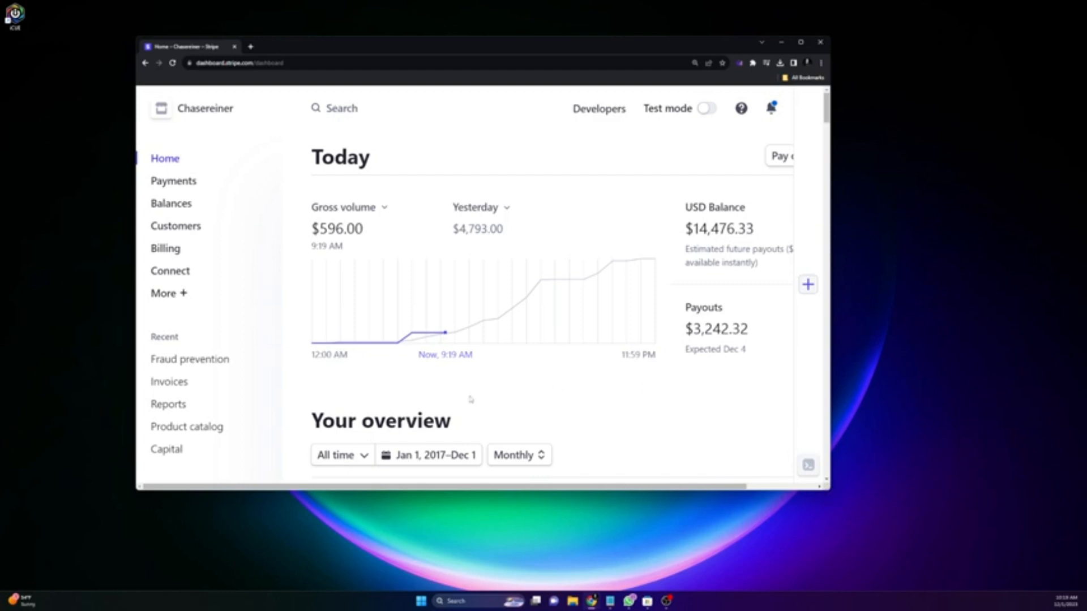
click(610, 602)
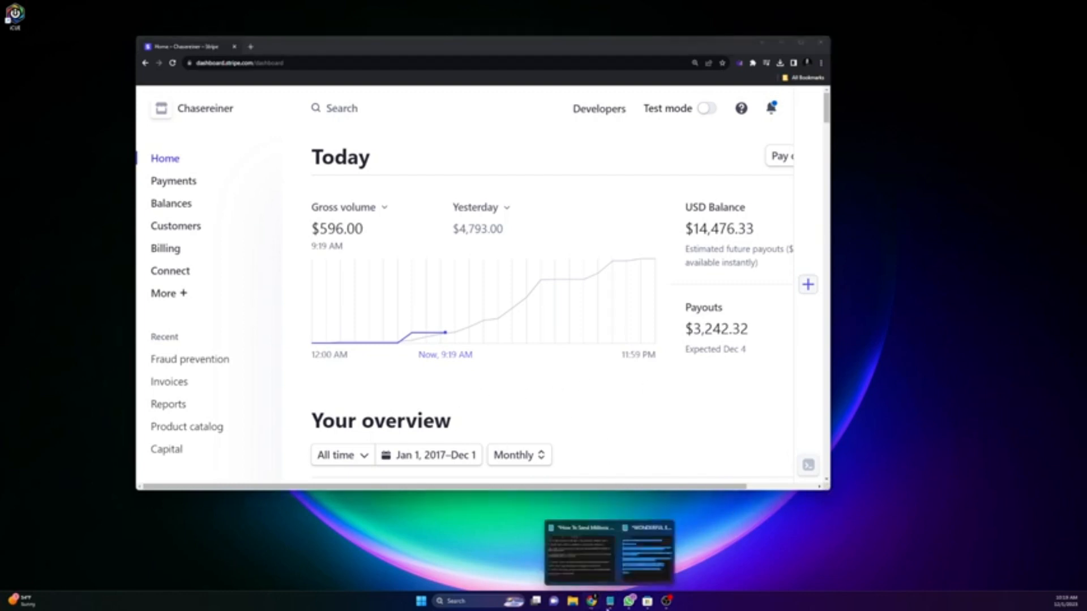
Step: In the second Notepad note, type the US phone number and prefix it with +1
click(633, 574)
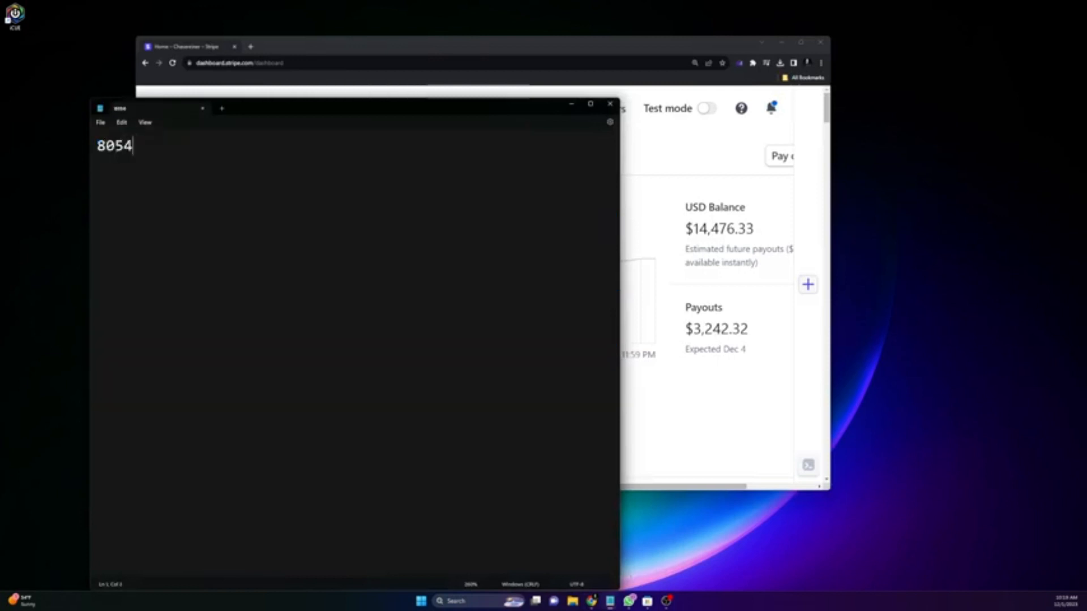
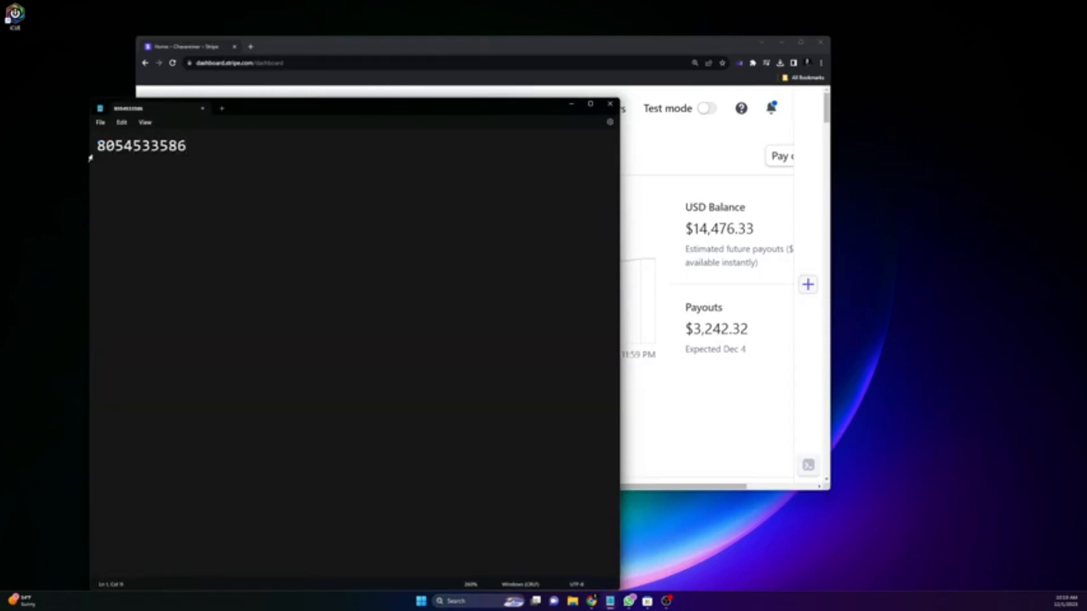
key(Home)
text(+1)
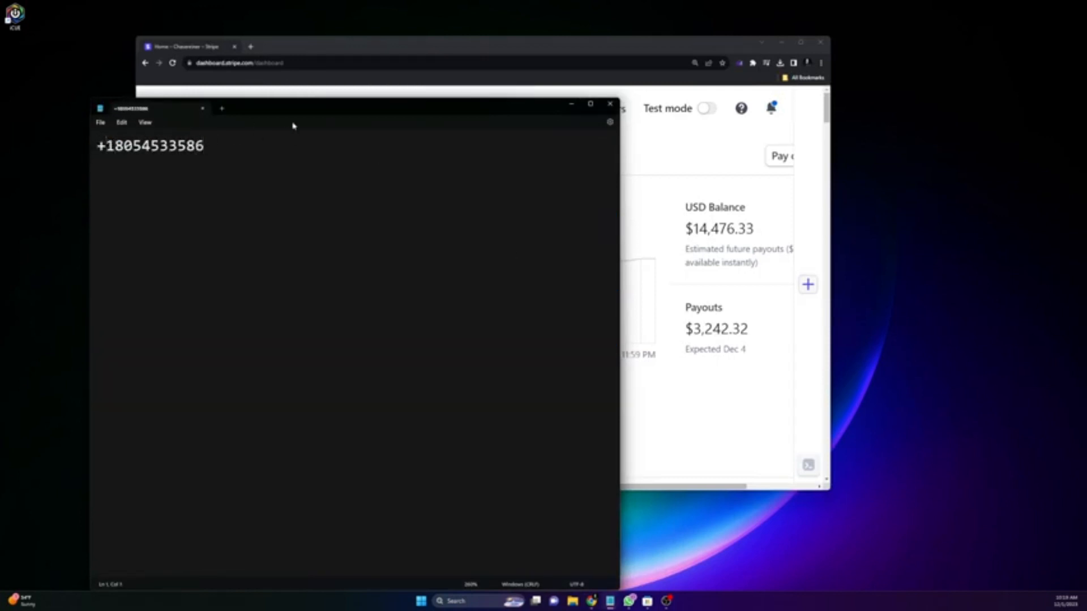
Step: Move the note over the browser and select the phone number line to review it
drag(296, 111, 410, 157)
scroll(313, 284, up, 19)
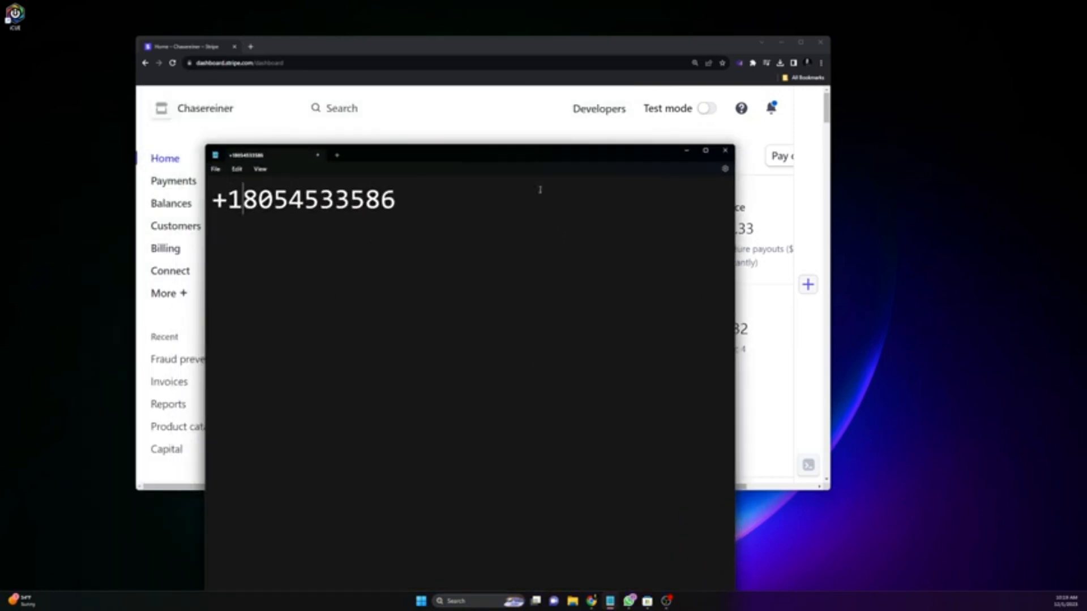
drag(540, 190, 99, 192)
click(489, 288)
drag(462, 213, 150, 196)
click(507, 227)
drag(465, 207, 170, 189)
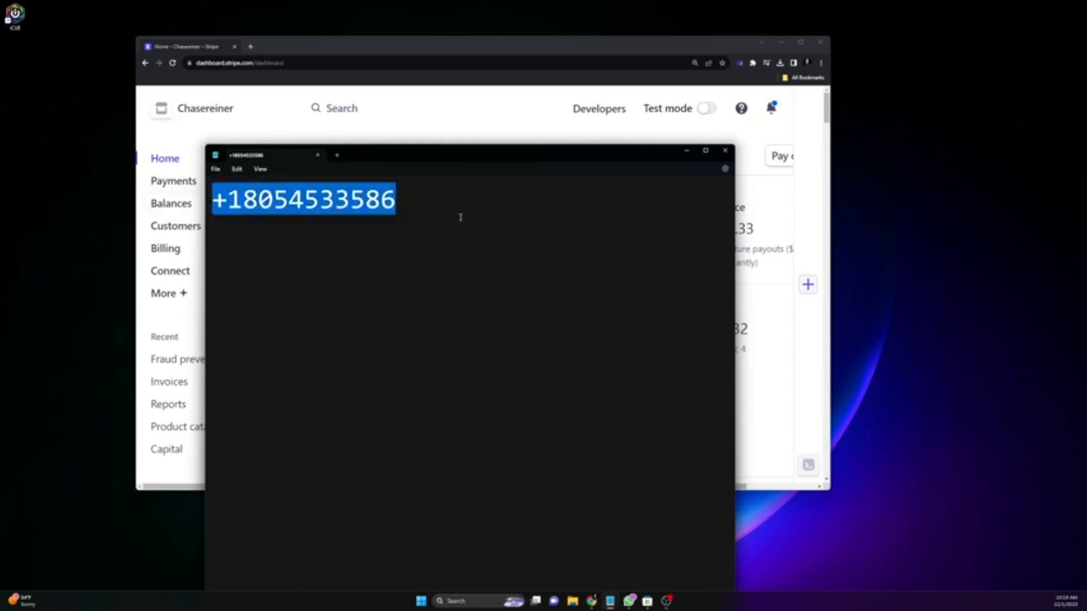
click(459, 220)
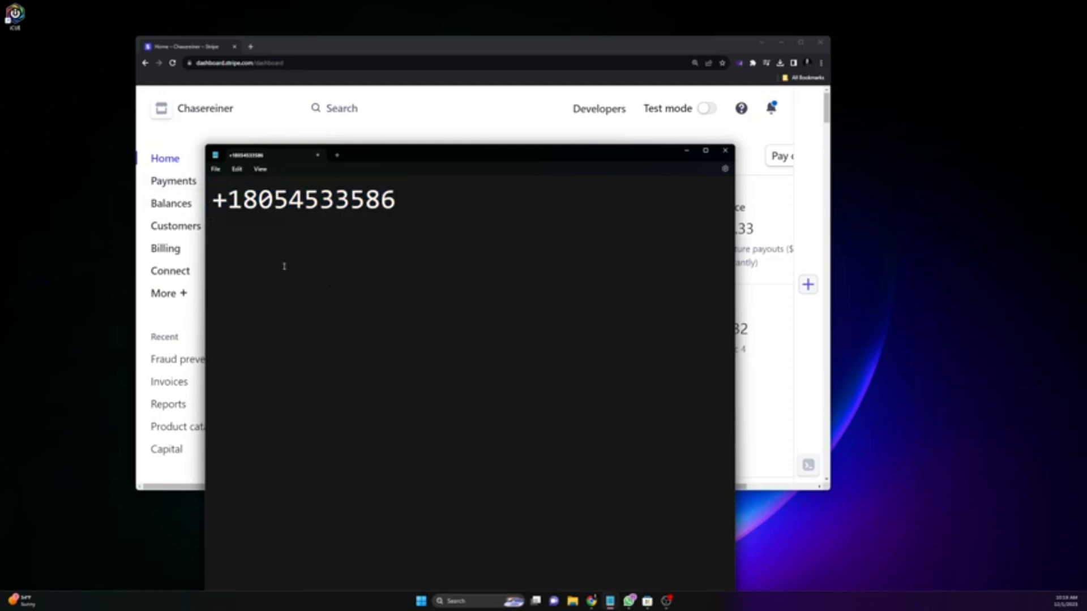
drag(451, 202, 98, 188)
click(385, 228)
Step: Insert spaces between the digit groups of the +1 phone number
drag(429, 162, 362, 165)
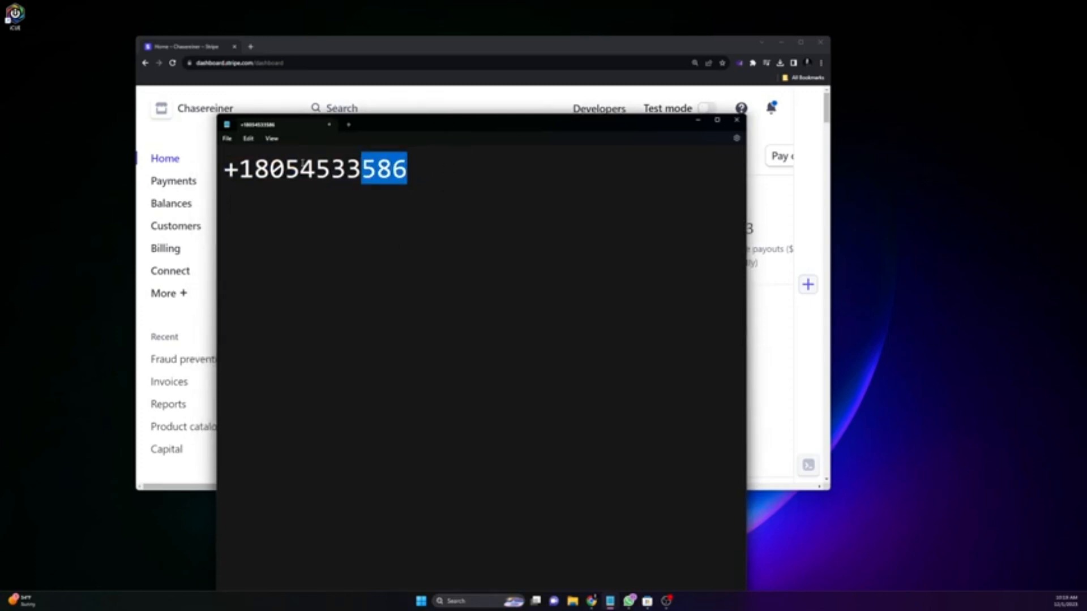
click(303, 164)
click(362, 169)
drag(393, 199, 109, 168)
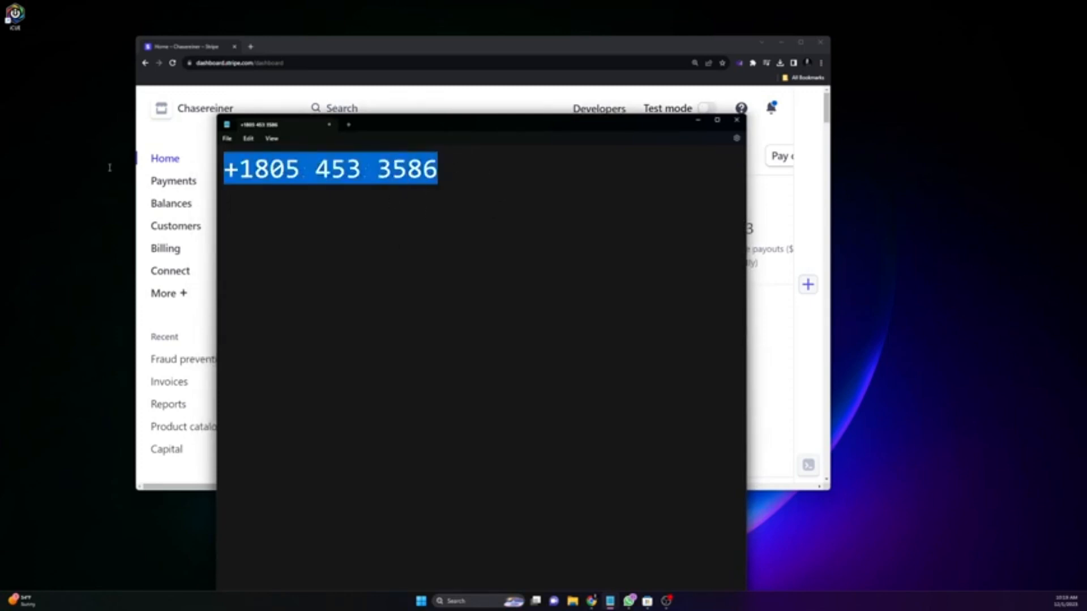
click(485, 207)
click(254, 170)
Step: Add DFY on the second line and minimise the note
click(548, 199)
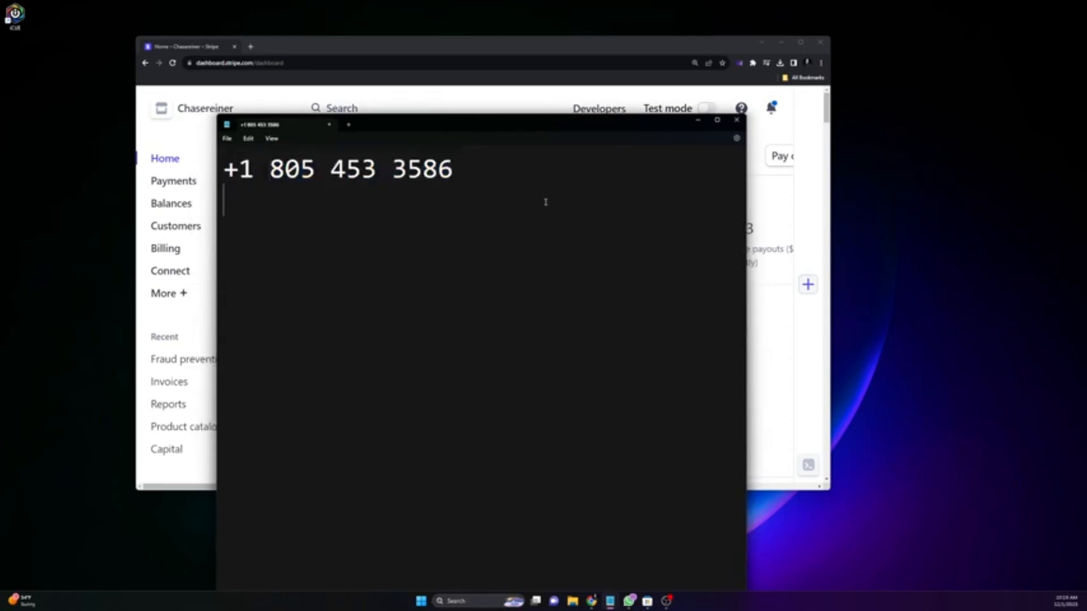
text(DFY)
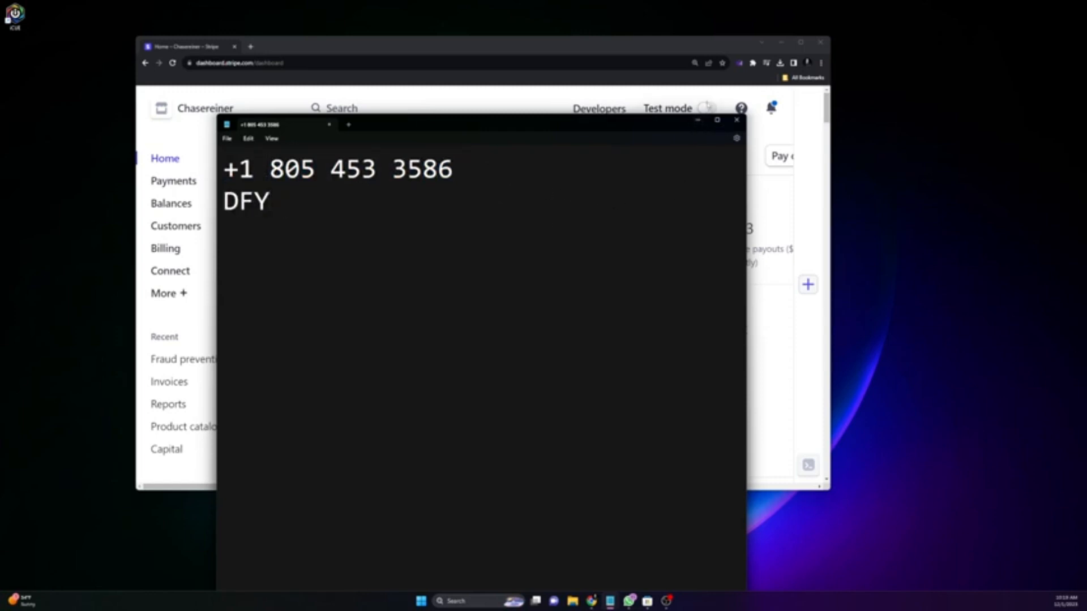
click(702, 121)
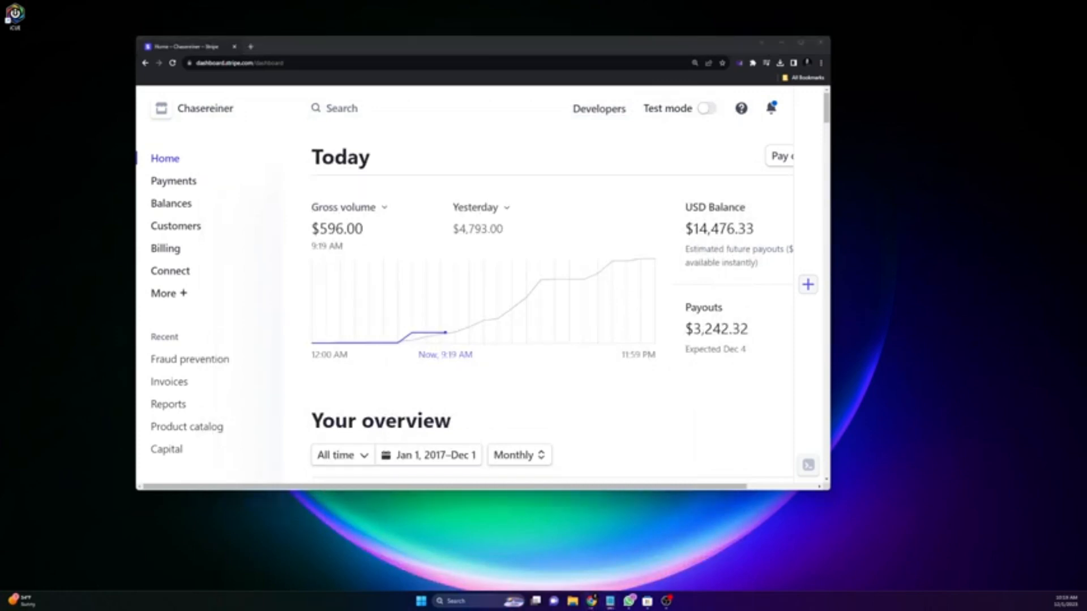
Step: Fix the line breaks so the tool list shows '1. GSA:' on its own numbered line
drag(610, 610, 548, 71)
scroll(431, 290, down, 10)
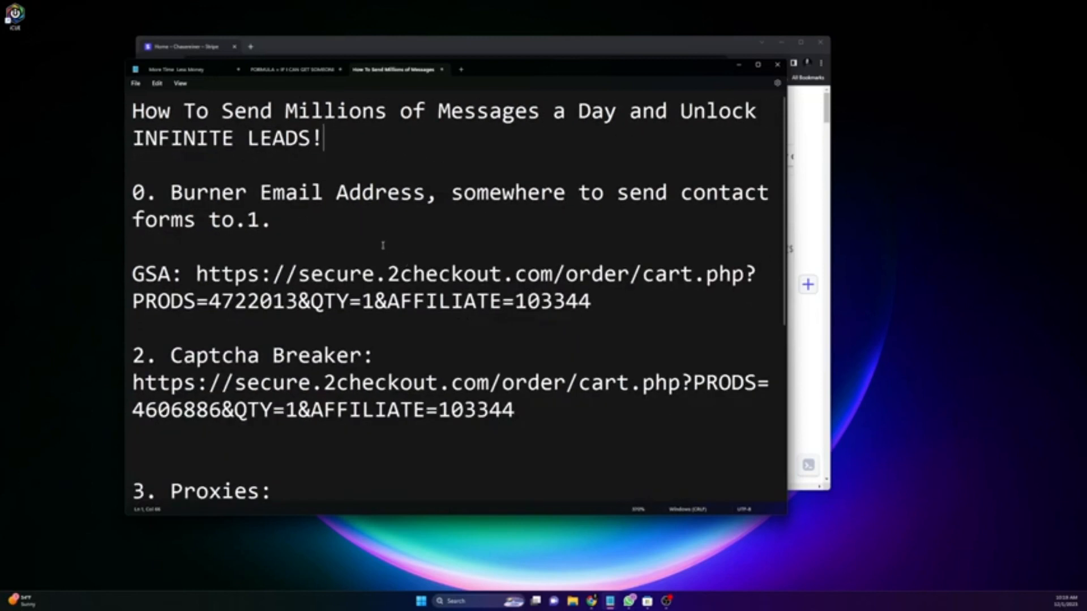
click(156, 205)
key(Return)
key(Return)
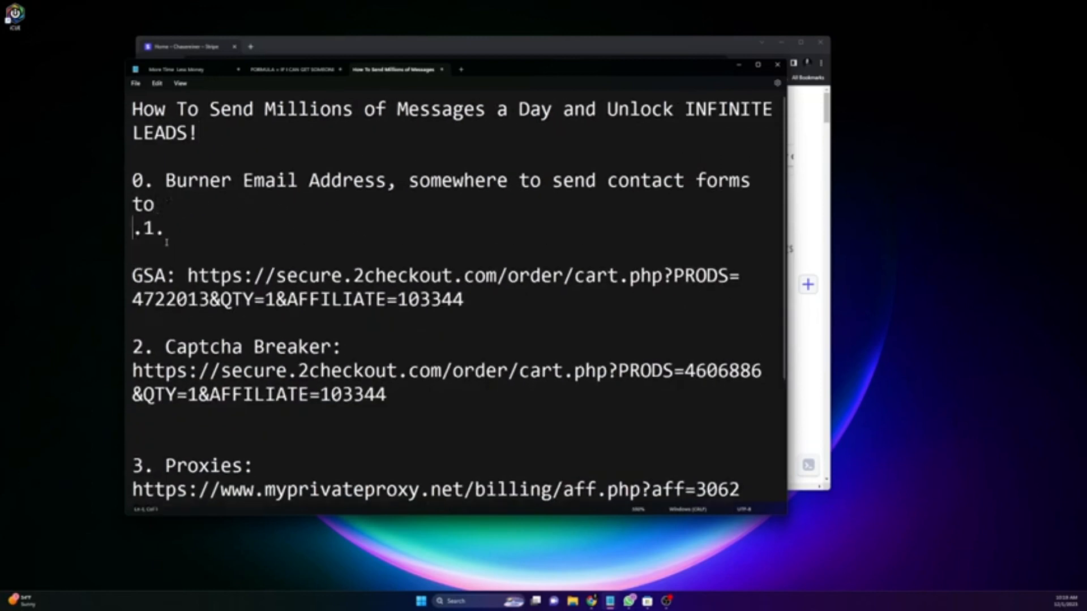
click(133, 298)
key(BackSpace)
key(BackSpace)
key(BackSpace)
key(BackSpace)
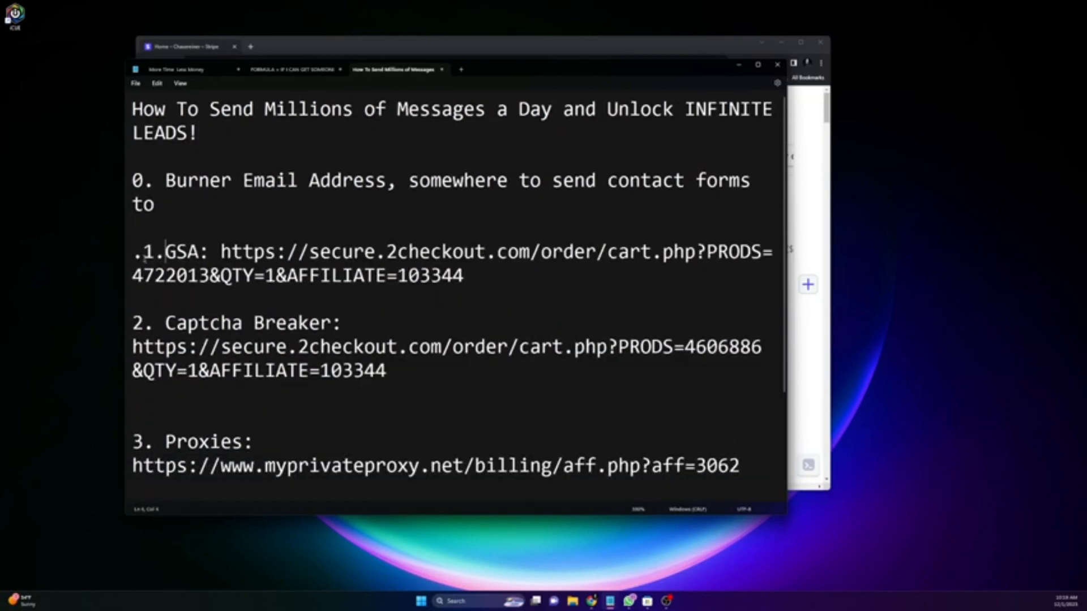
click(144, 255)
key(BackSpace)
key(Right)
text(.)
Step: Nudge the Notepad window, check the Burner email line, and return to the maximised browser
drag(514, 74, 530, 78)
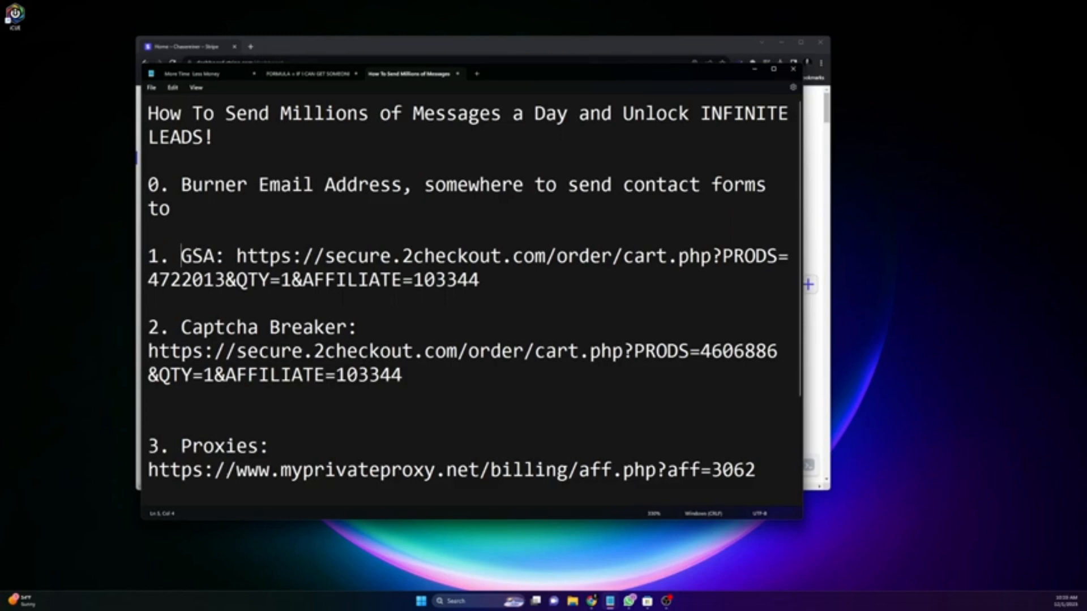
drag(192, 185, 248, 189)
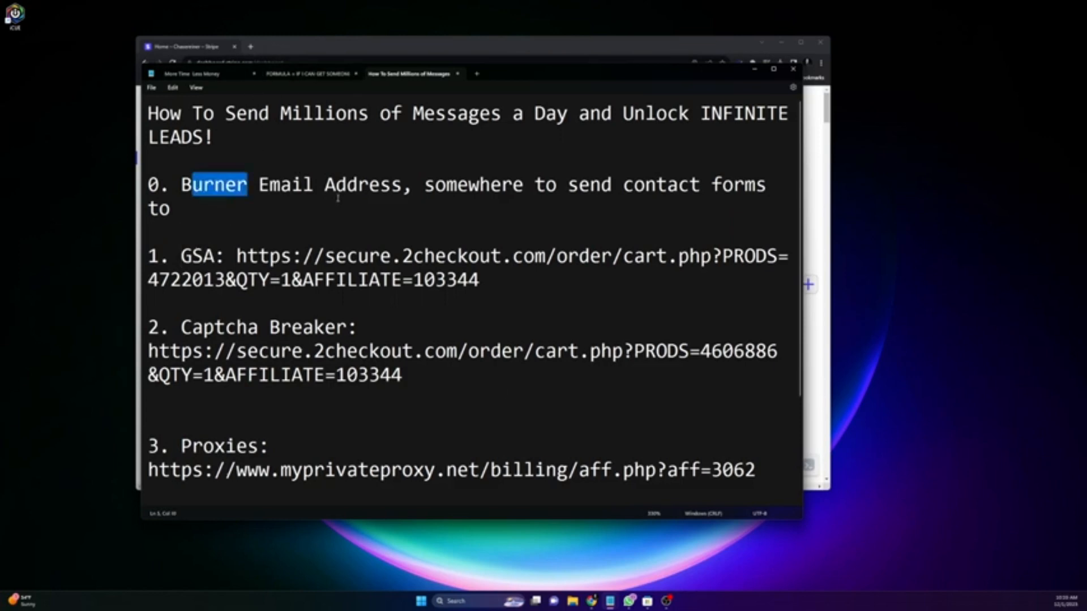
click(342, 205)
click(802, 43)
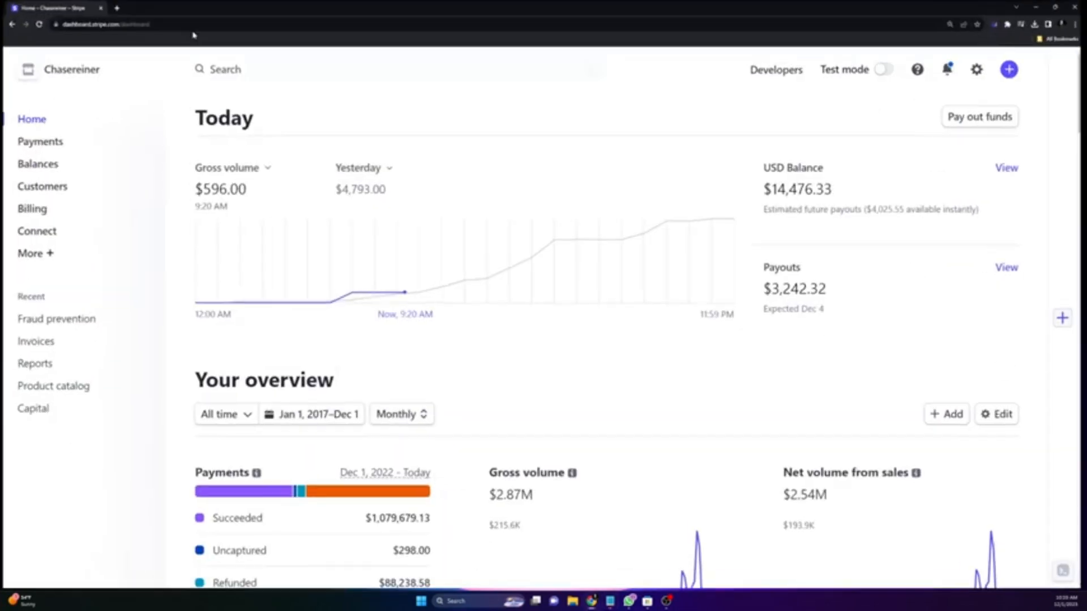
Step: Open a new tab for gmail and start adding another Google account from the switcher
click(115, 8)
text(gmail)
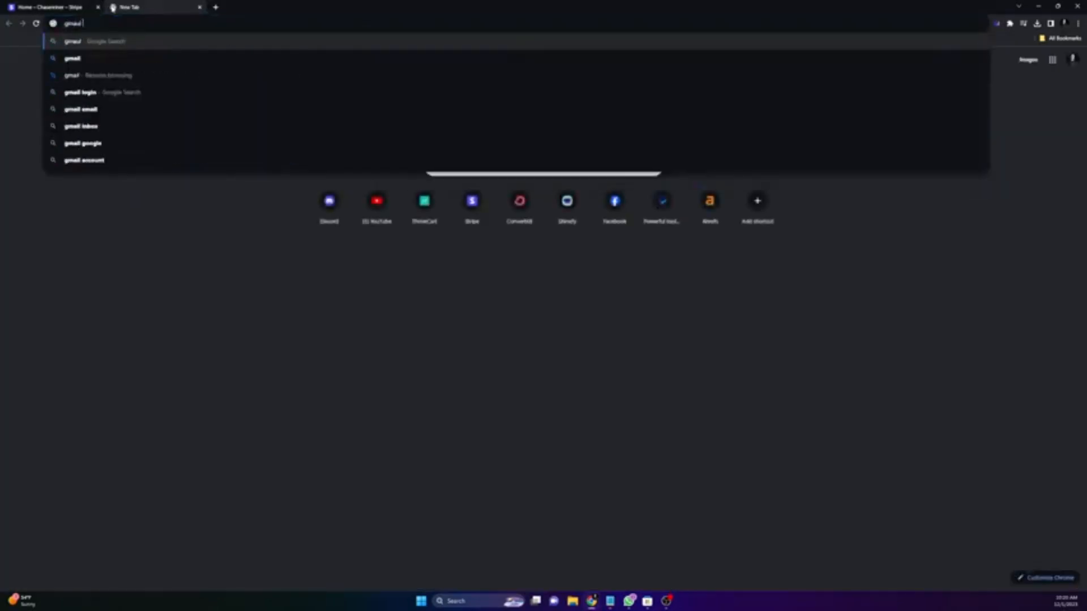
click(1073, 60)
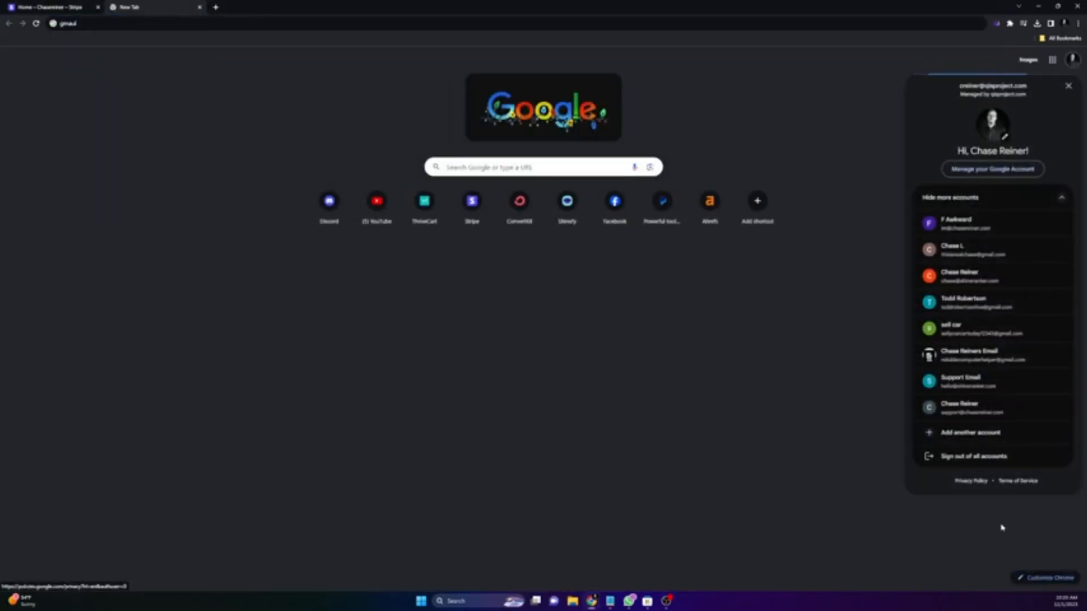
click(980, 437)
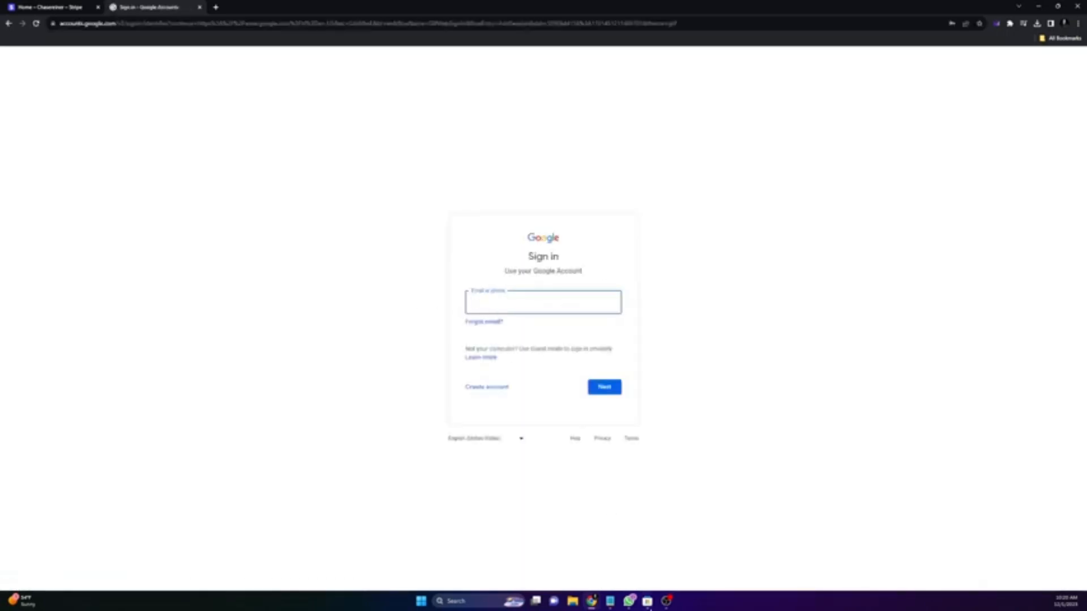
Step: Back on the New Tab page, switch to the outreach Google account
mouse_move(611, 601)
click(628, 571)
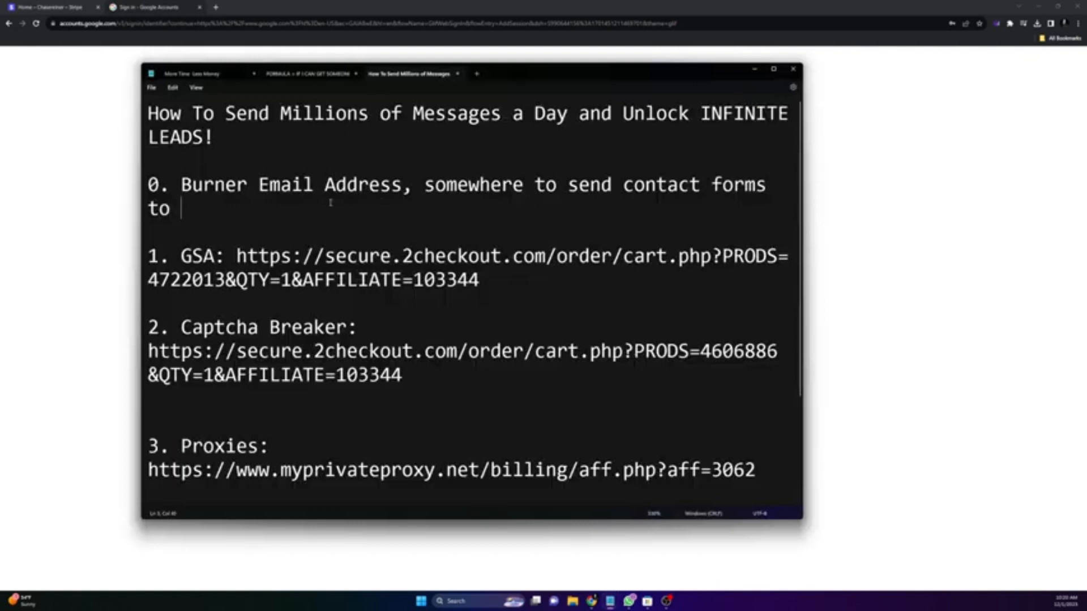
click(54, 187)
click(8, 24)
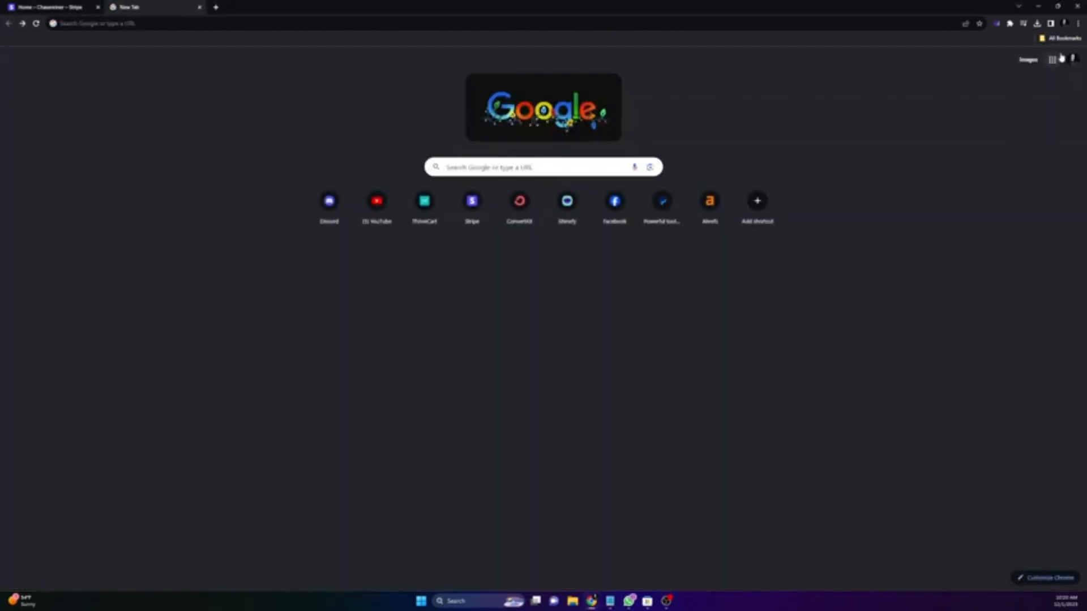
click(1071, 59)
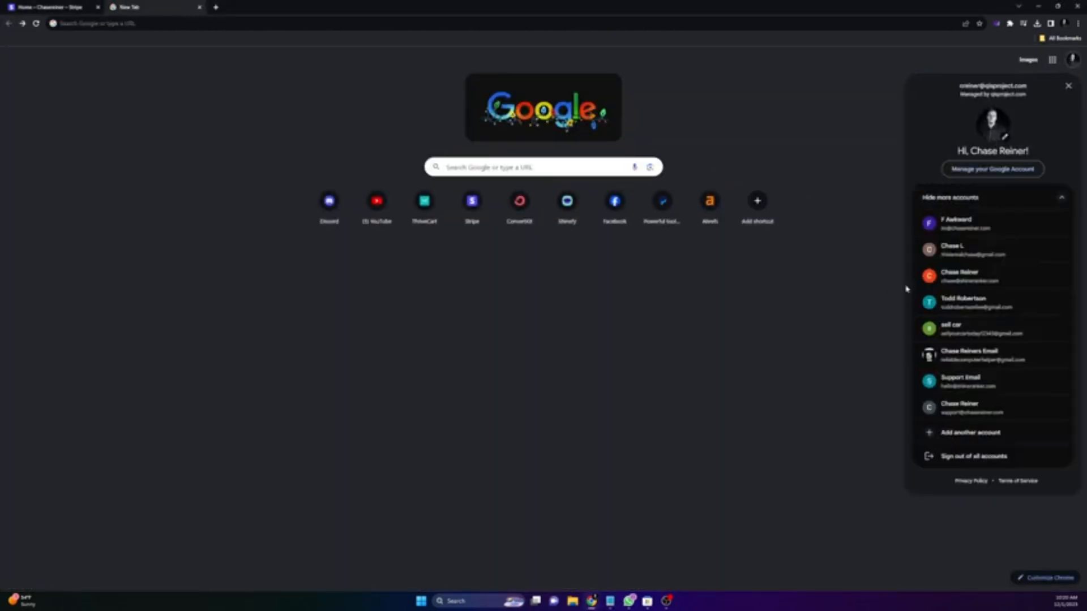
click(986, 303)
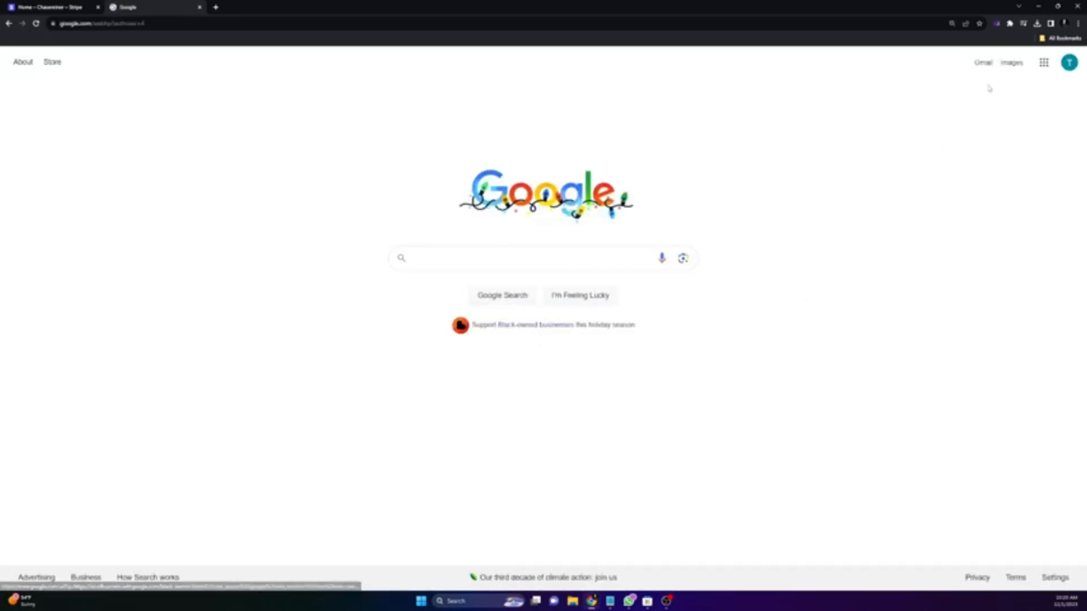
Step: Open Gmail and read the 'Re: Contact - Website problems' reply asking for the video
click(983, 63)
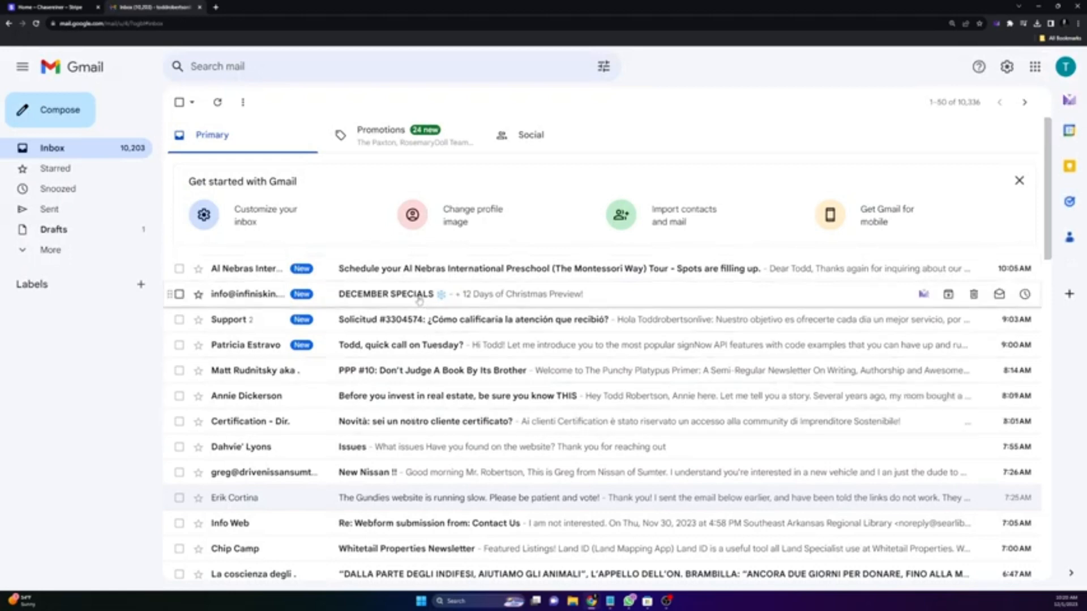
scroll(419, 300, down, 8)
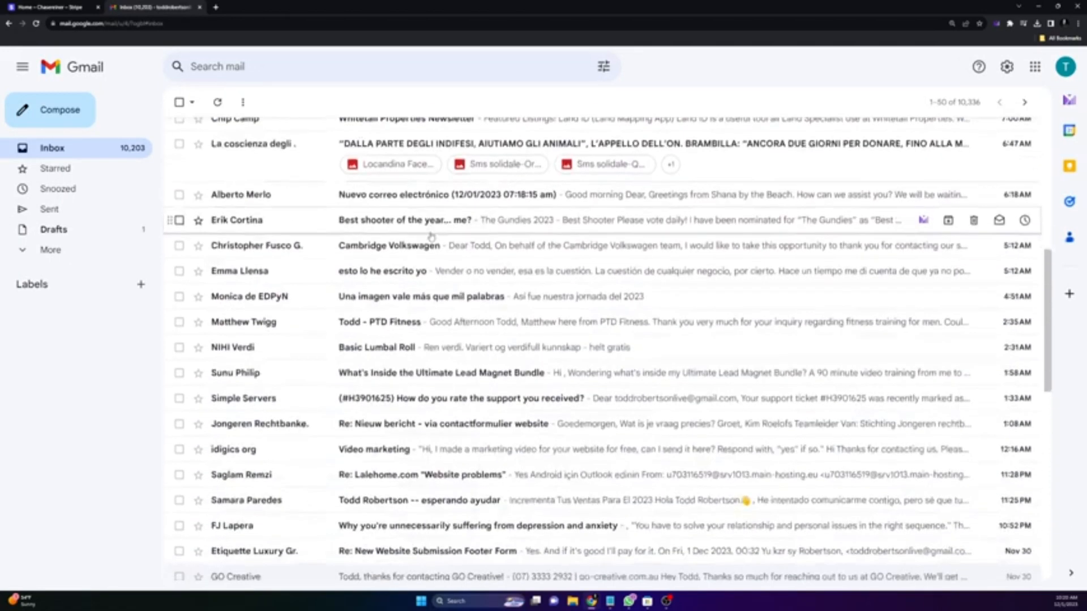
scroll(431, 237, down, 4)
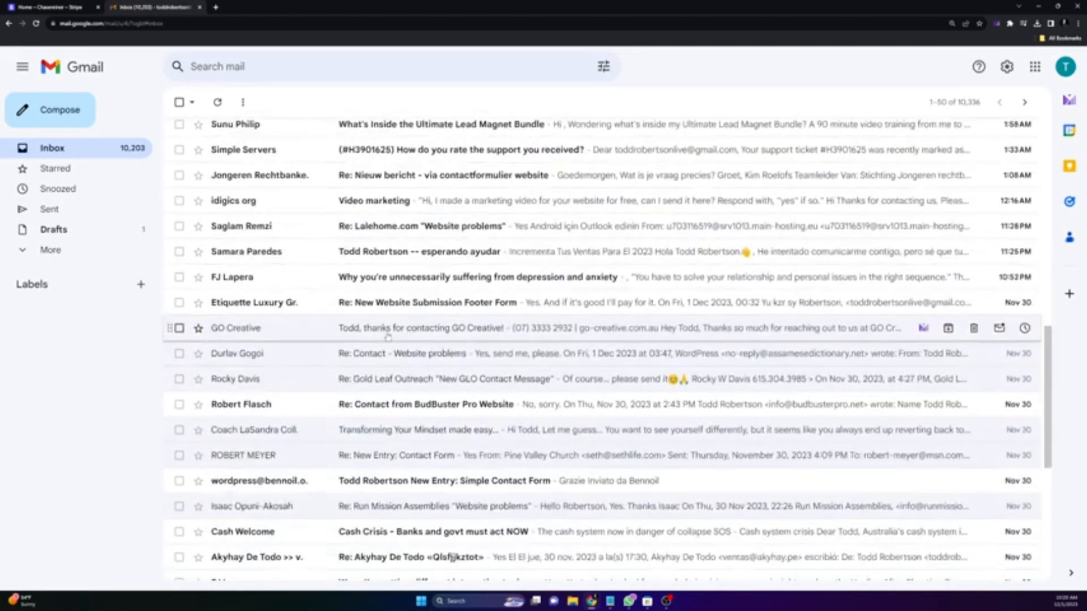
click(481, 361)
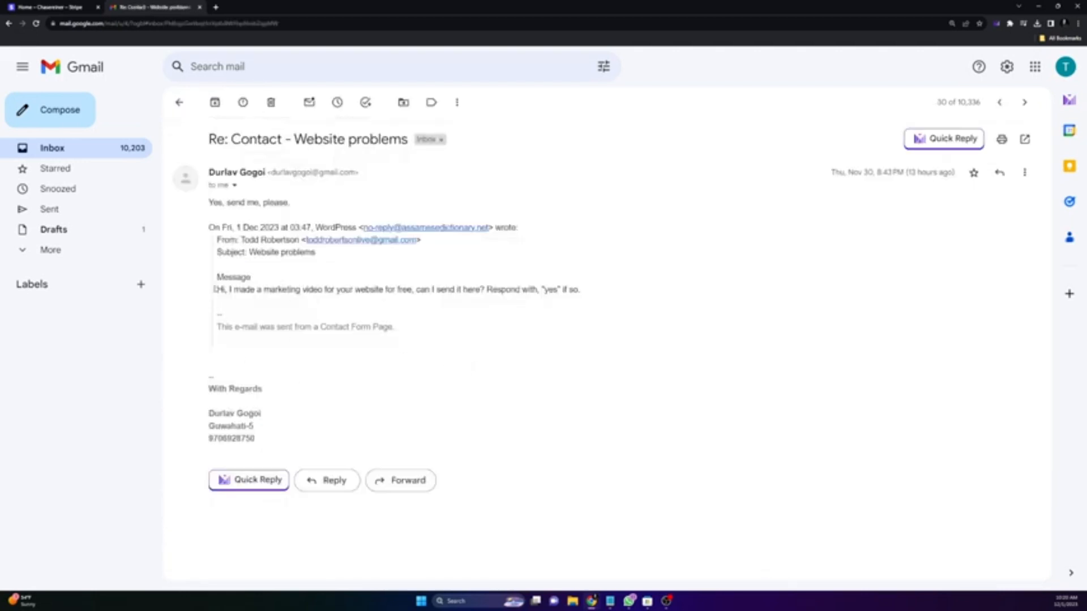
drag(218, 289, 494, 289)
click(486, 288)
click(457, 288)
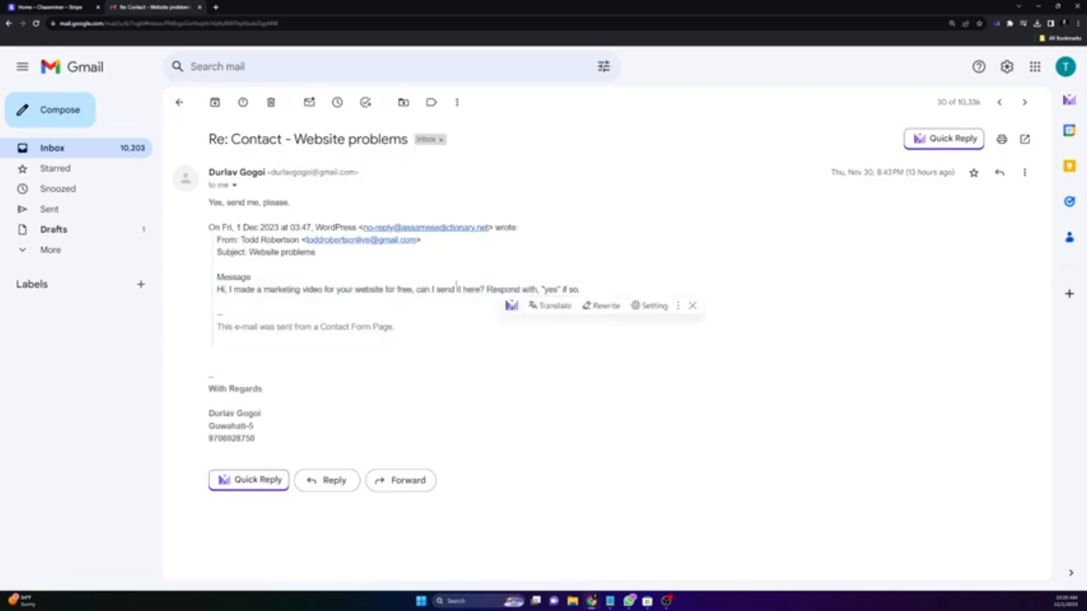
drag(223, 203, 320, 209)
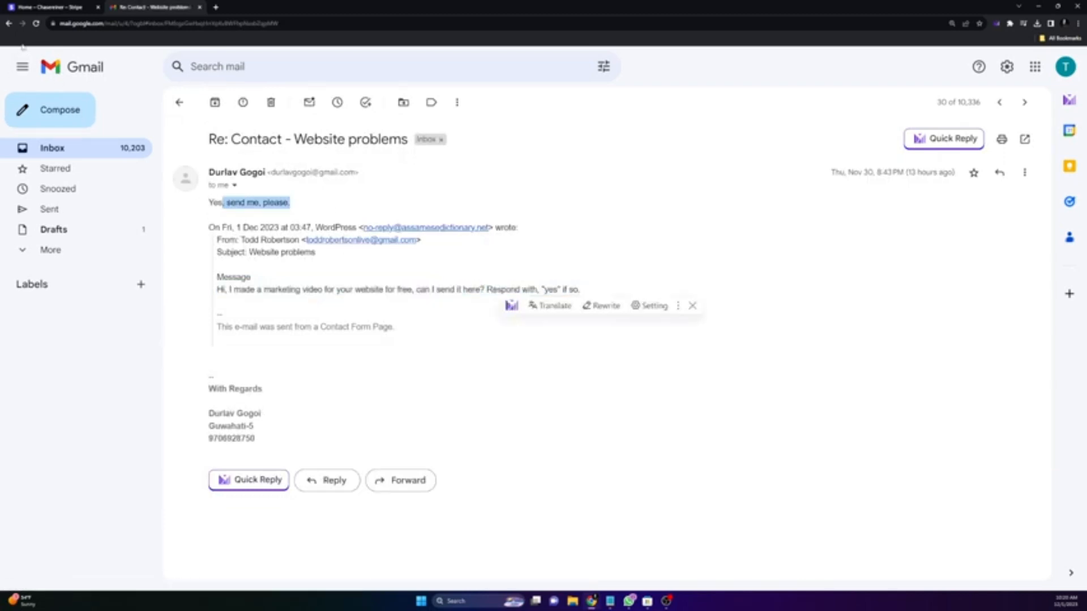
click(10, 24)
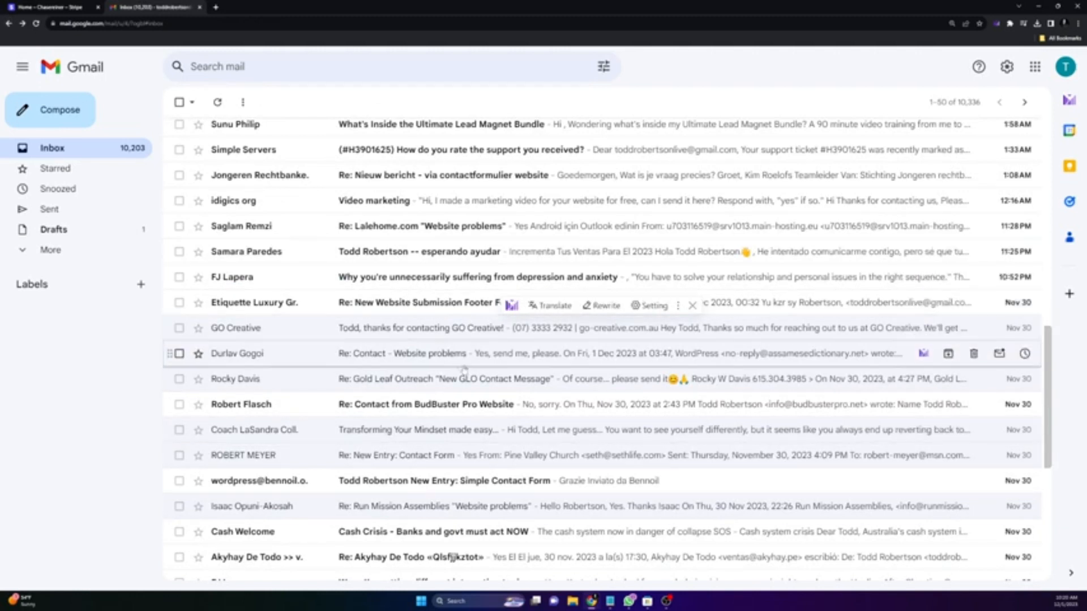
Step: Read the Run Mission Assemblies reply, then return to the inbox and open the sort options
scroll(509, 376, down, 2)
scroll(509, 377, down, 1)
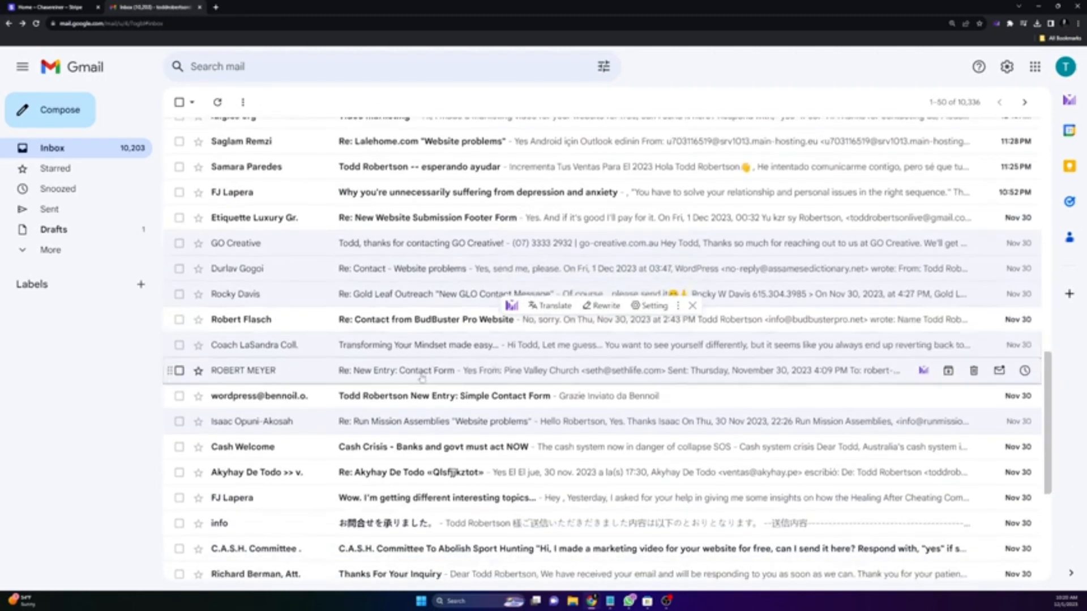
click(430, 421)
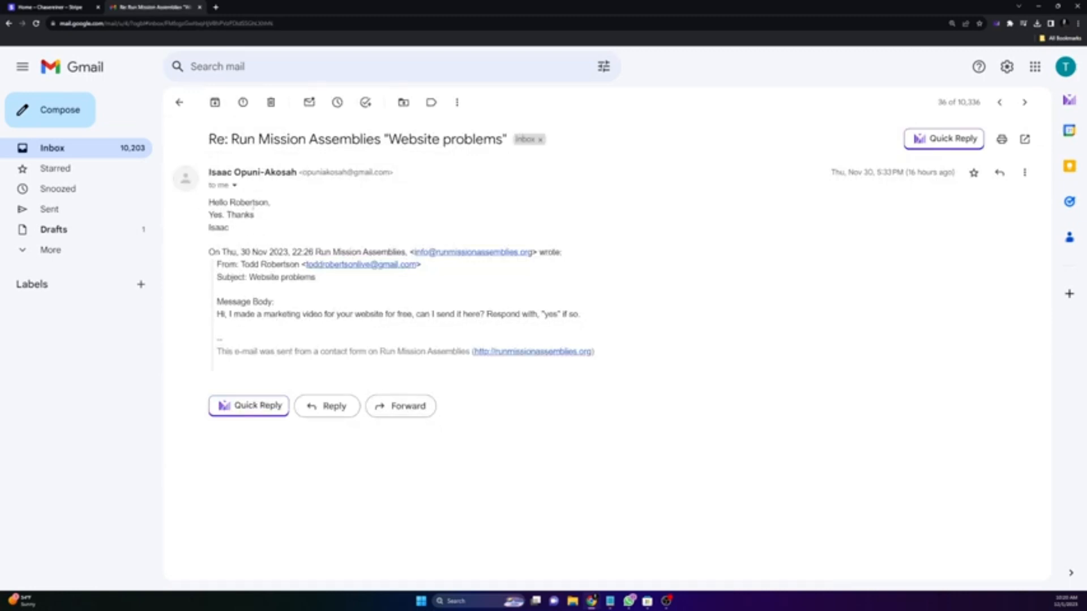
key(alt+Left)
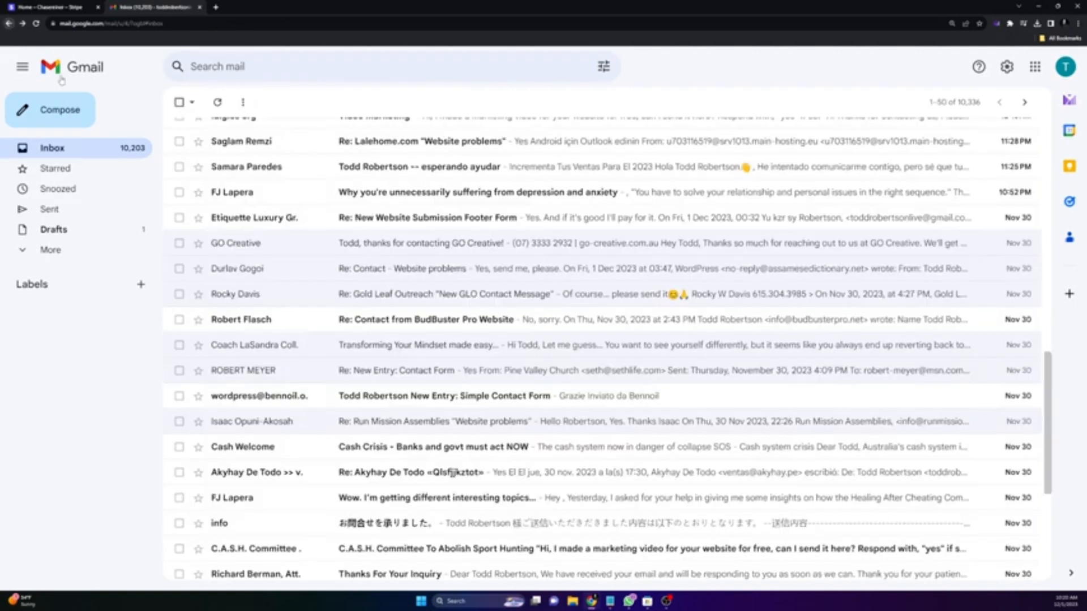
scroll(439, 396, down, 3)
scroll(438, 396, down, 2)
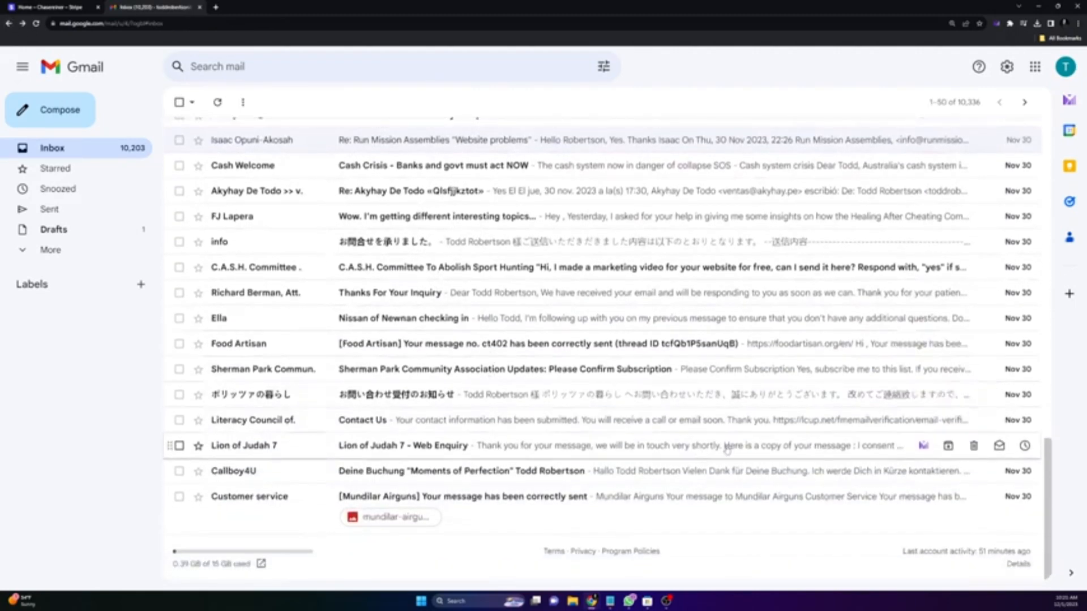
scroll(962, 260, up, 5)
click(972, 104)
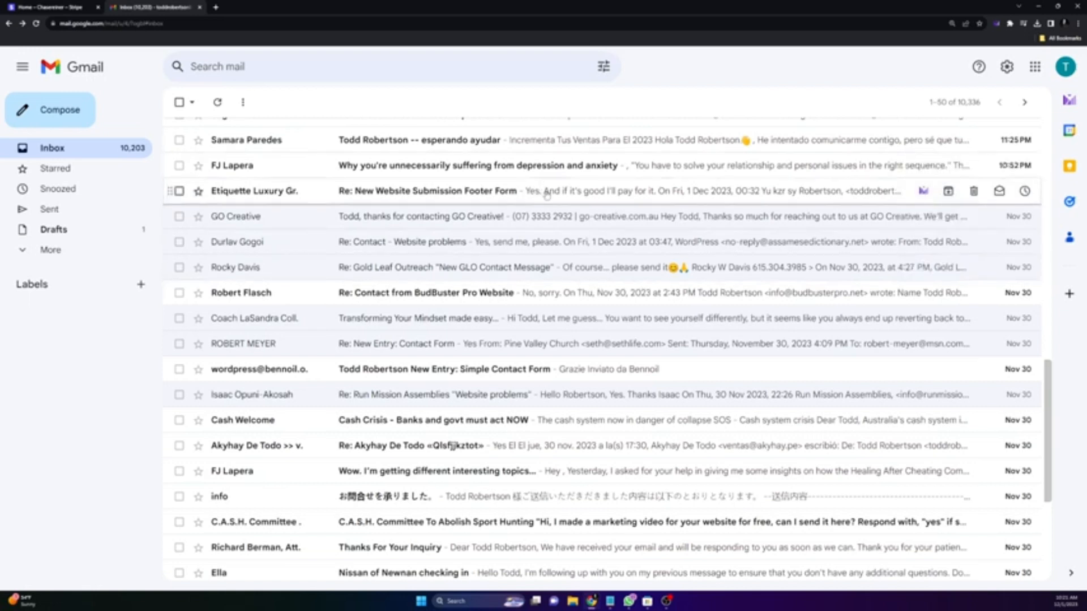
Step: Read the New Website Submission Footer Form reply, then minimise the browser
click(602, 194)
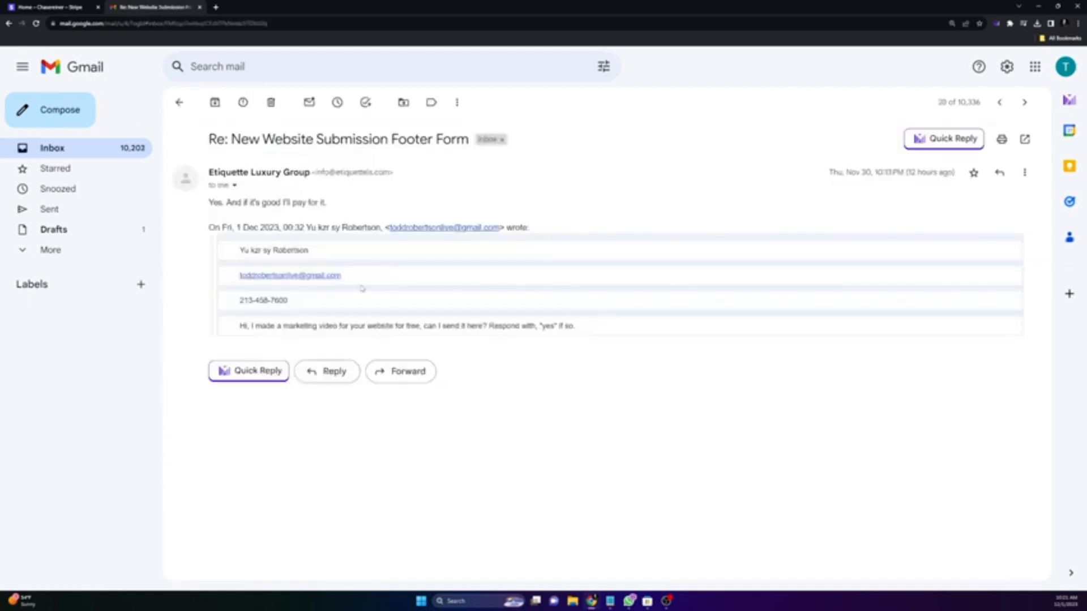
drag(210, 203, 260, 203)
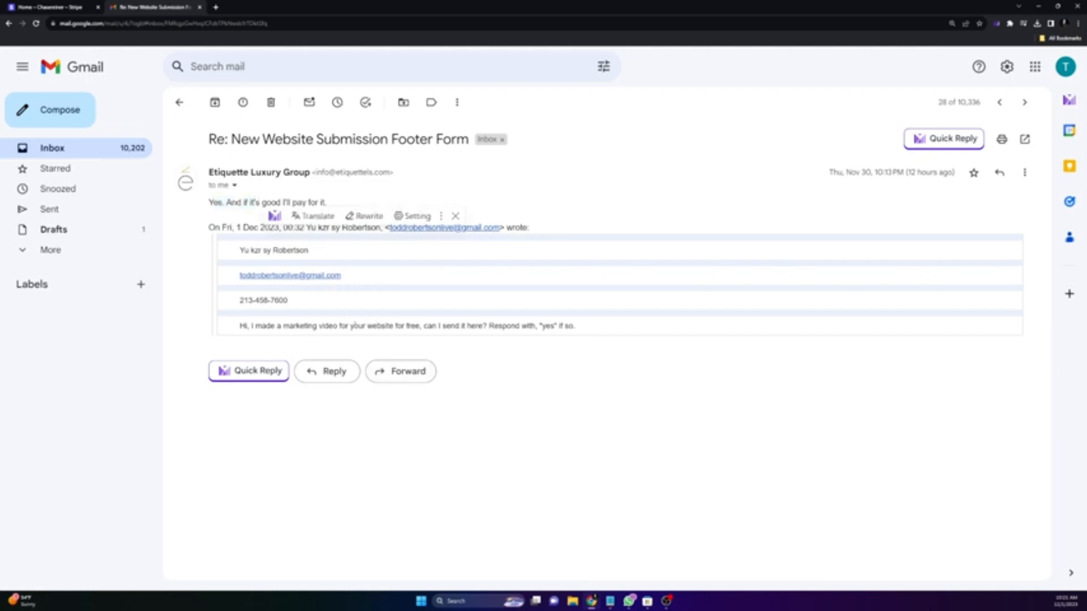
drag(355, 326, 453, 326)
click(387, 313)
drag(376, 328, 442, 327)
click(402, 334)
click(435, 327)
click(273, 212)
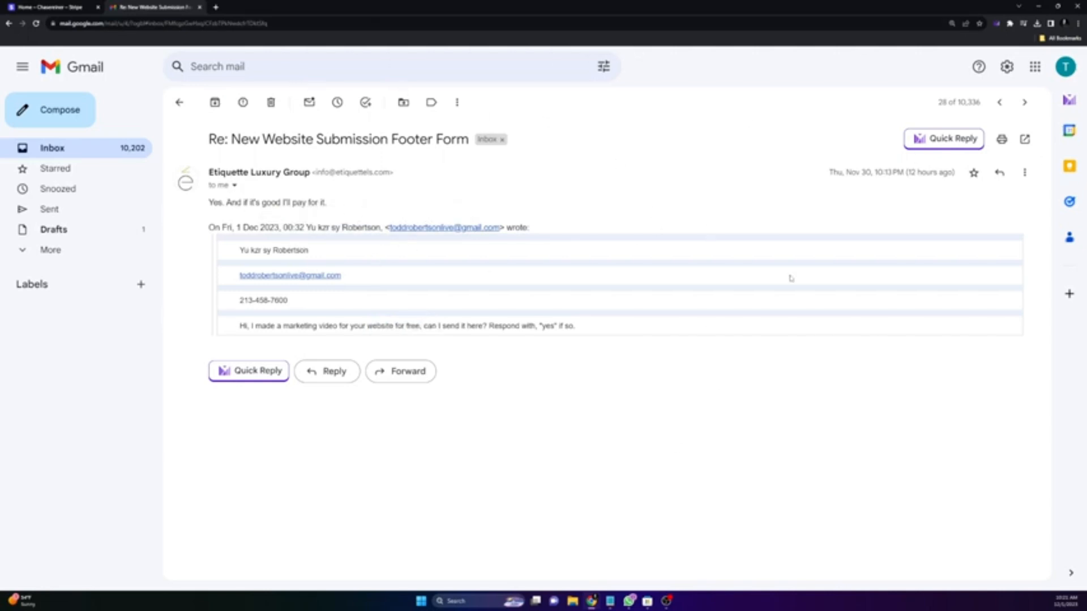
click(1038, 6)
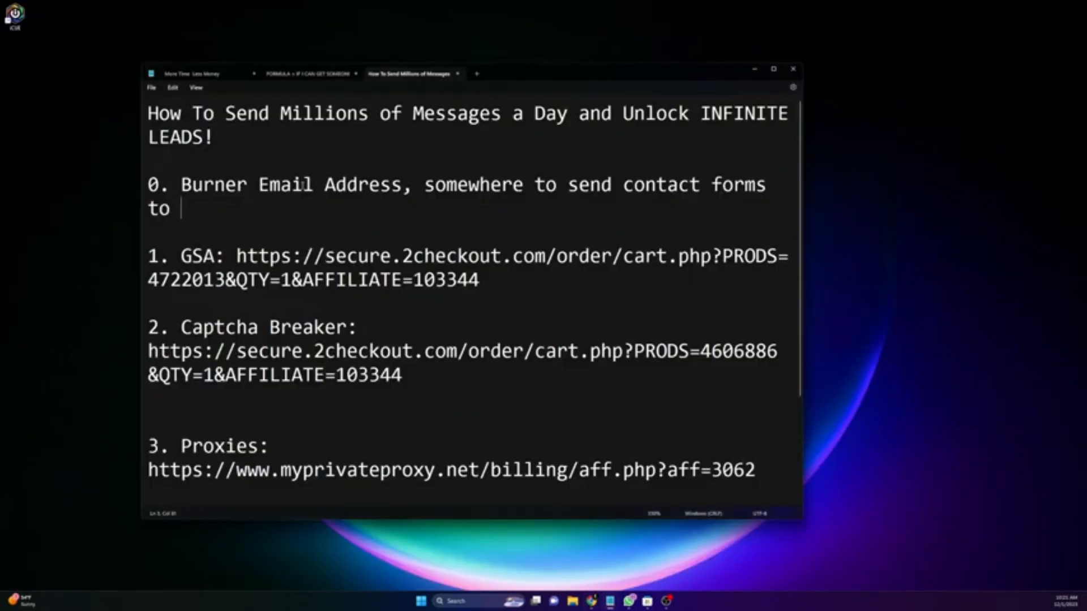
Step: Nudge the Notepad window right and highlight the burner email line
drag(582, 77, 594, 79)
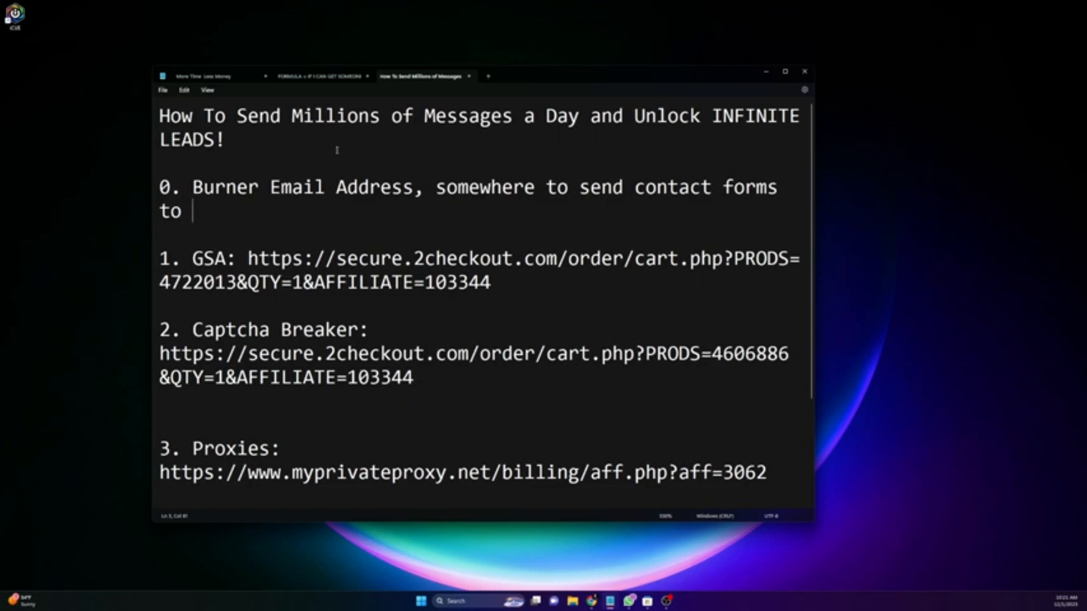
drag(565, 75, 573, 77)
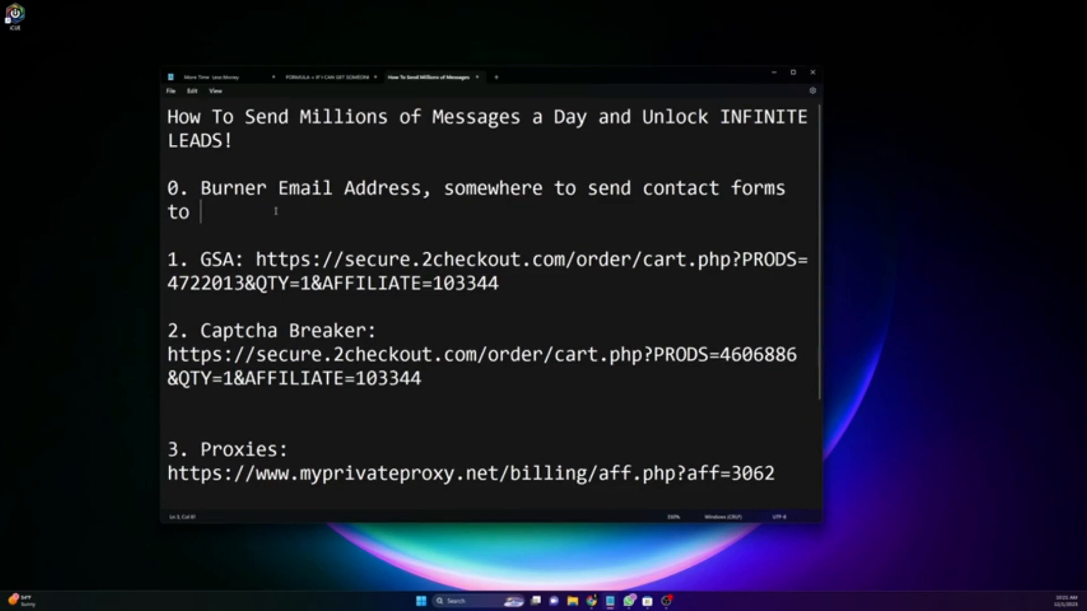
triple_click(294, 216)
click(301, 224)
Step: Select the GSA checkout link and bring the 2Checkout cart window onto this screen
drag(178, 259, 411, 285)
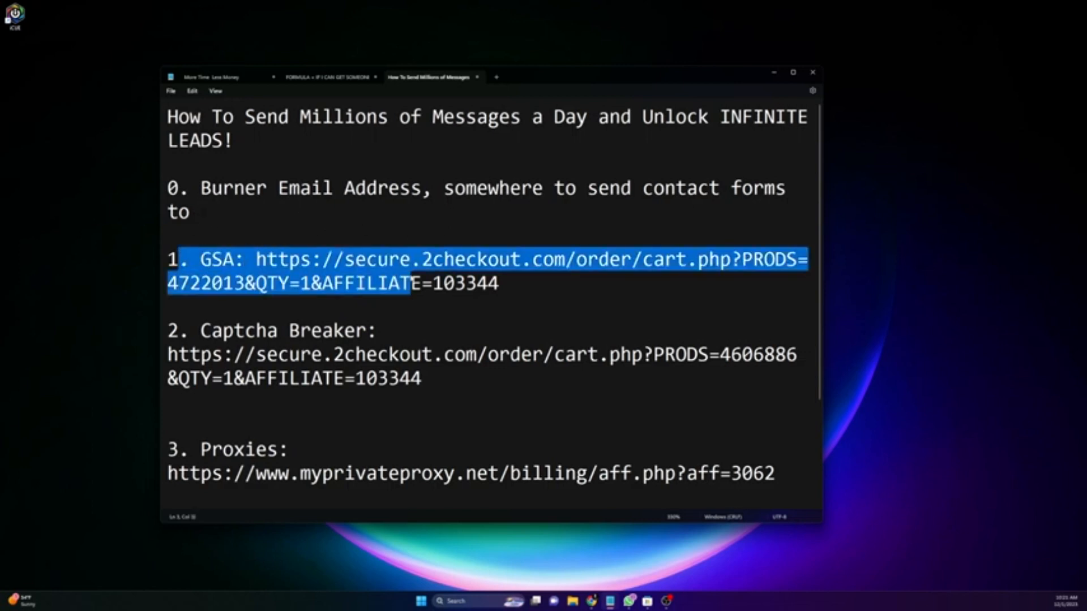
click(582, 288)
drag(583, 289, 170, 236)
click(575, 286)
drag(574, 286, 250, 260)
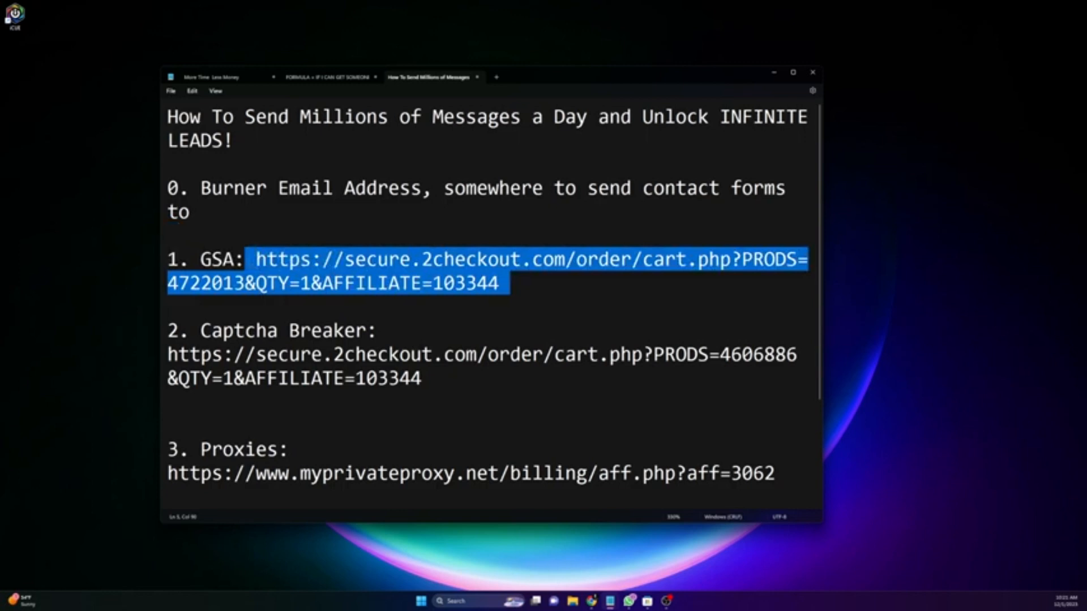
key(alt+Tab)
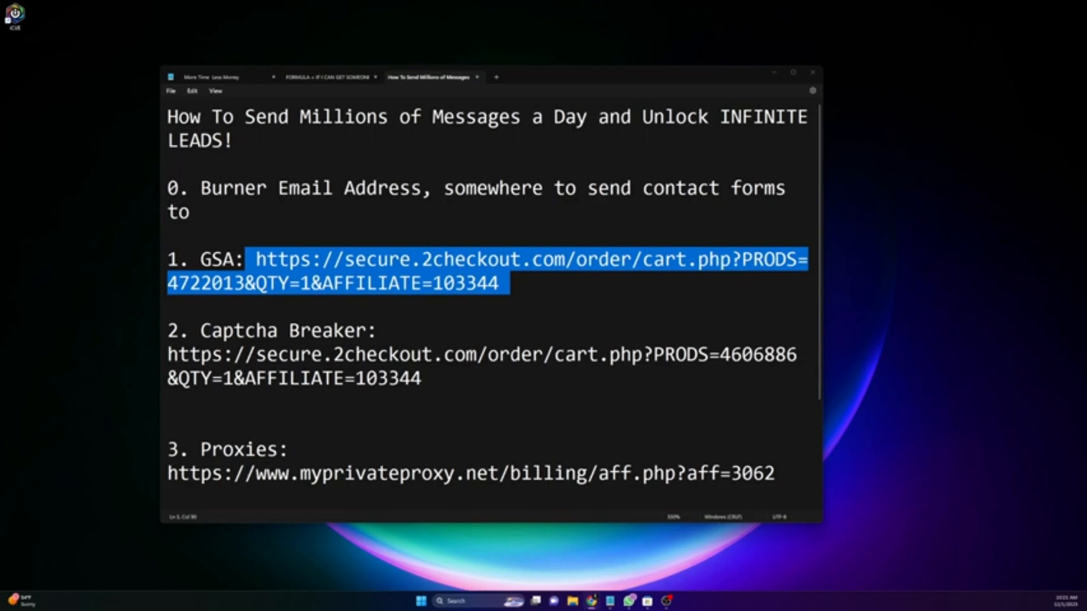
drag(0, 5, 57, 5)
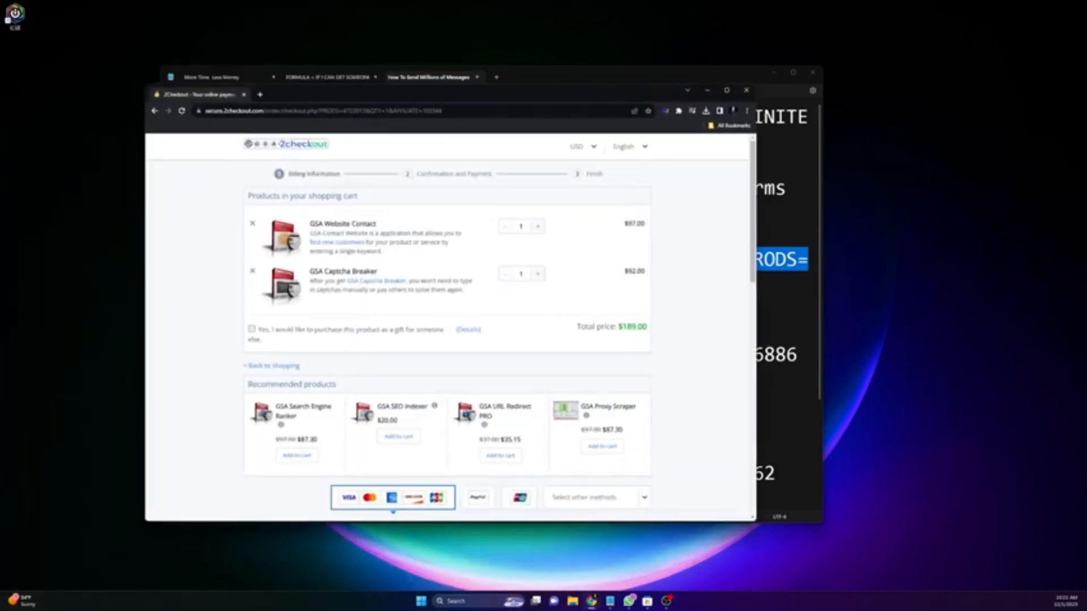
Step: Review the GSA Website Contact and GSA Captcha Breaker items in the maximised cart
click(726, 90)
scroll(670, 219, up, 4)
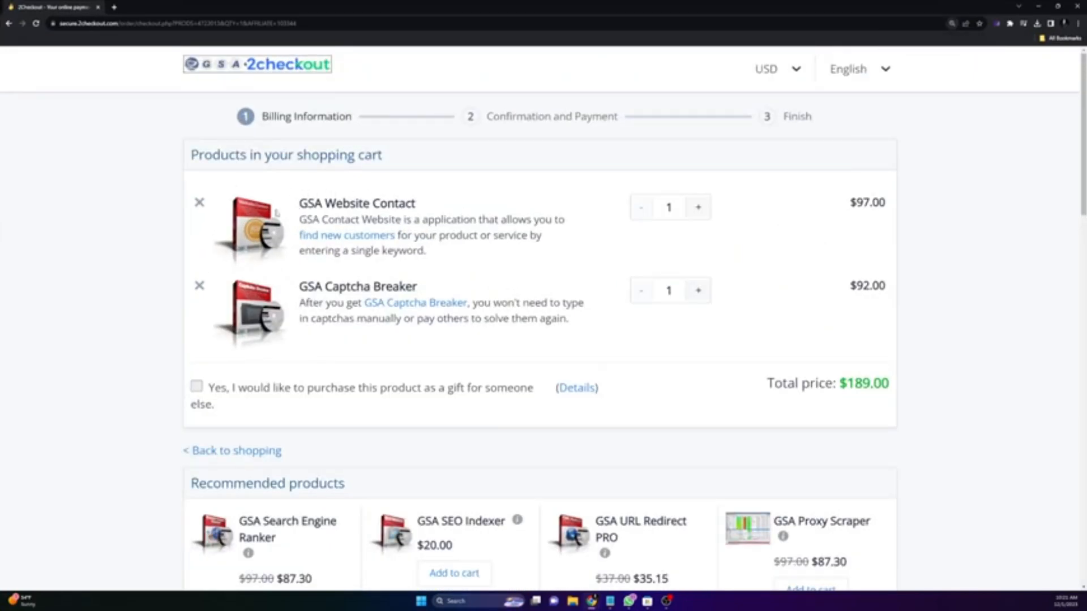
drag(296, 204, 448, 205)
click(401, 283)
drag(298, 288, 465, 285)
drag(432, 3, 466, 325)
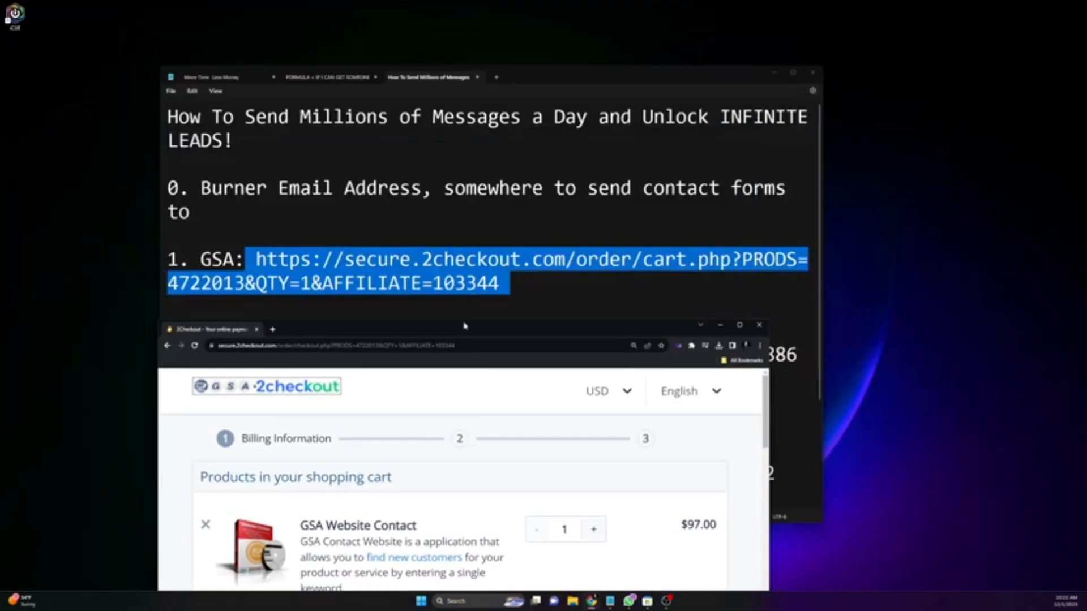
Step: In Notepad, select the GSA entry and the Captcha Breaker entry with their links
click(464, 239)
drag(199, 259, 474, 284)
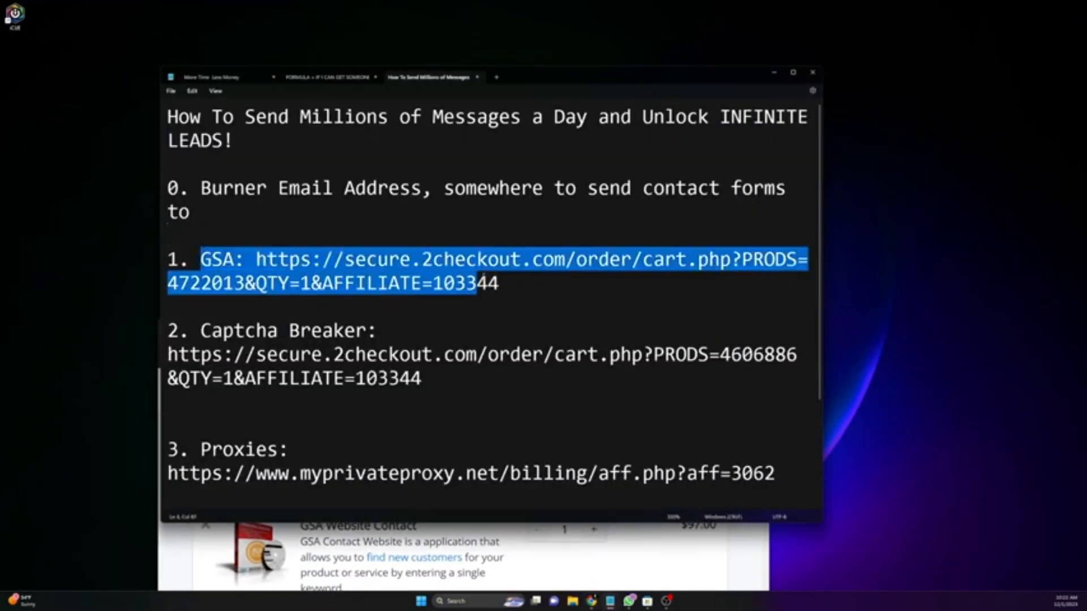
click(554, 286)
drag(554, 285, 162, 250)
click(244, 260)
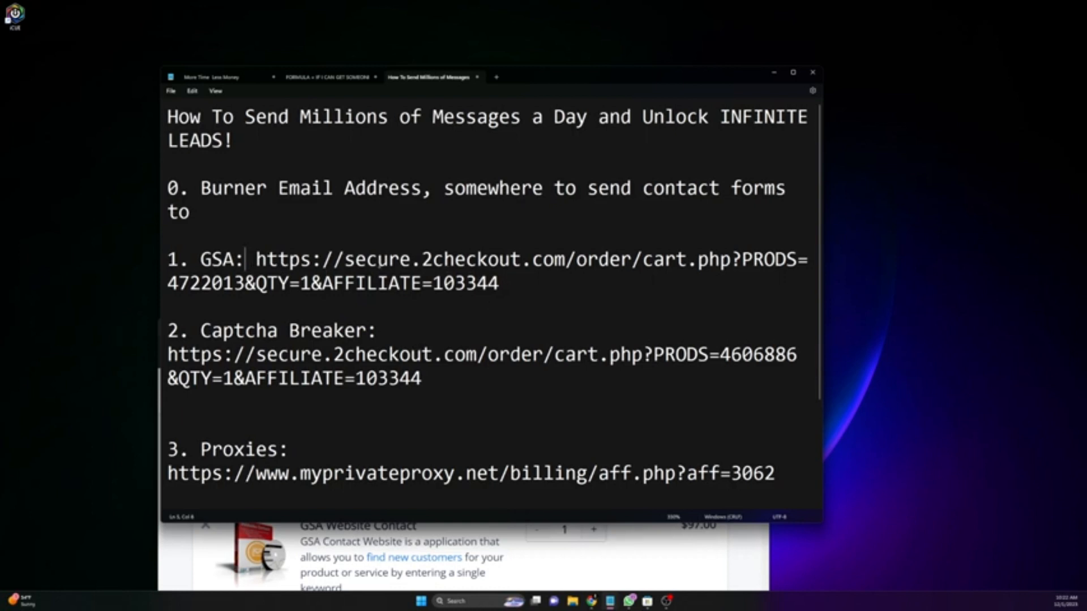
triple_click(519, 282)
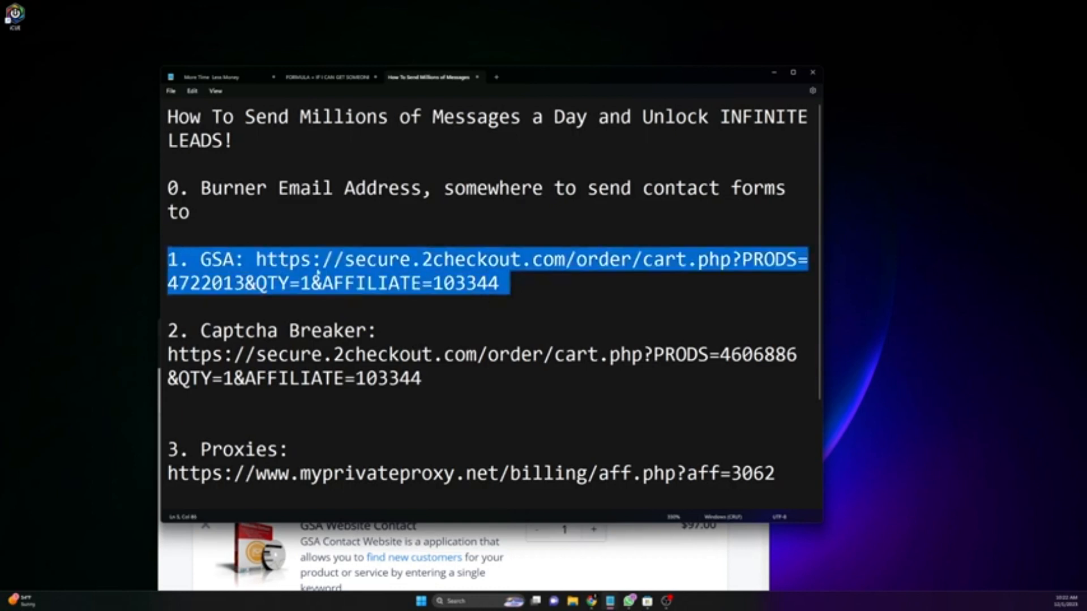
click(312, 264)
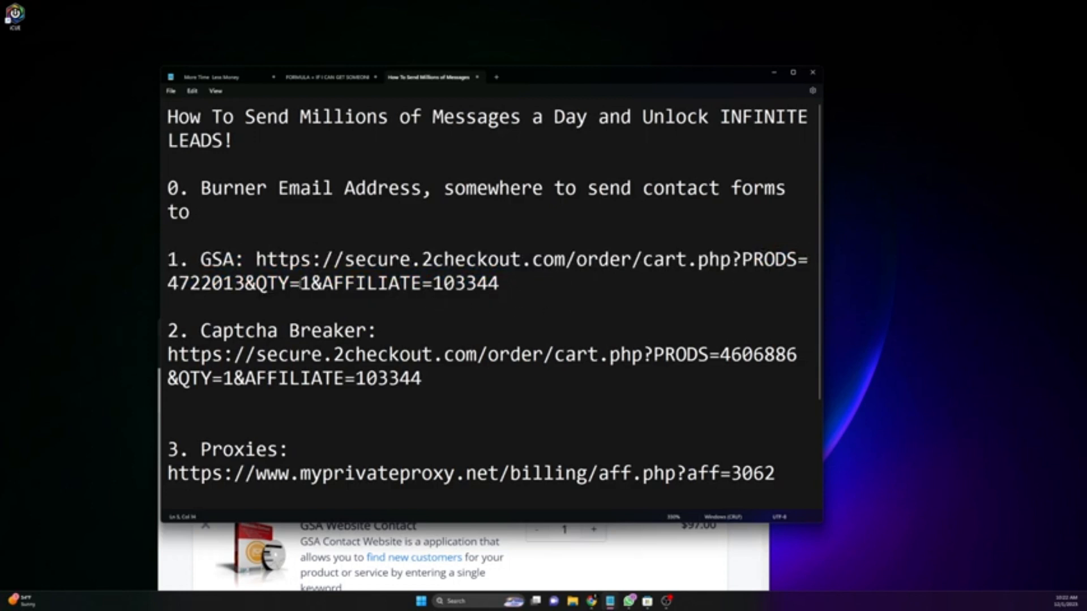
drag(178, 331, 106, 333)
click(489, 389)
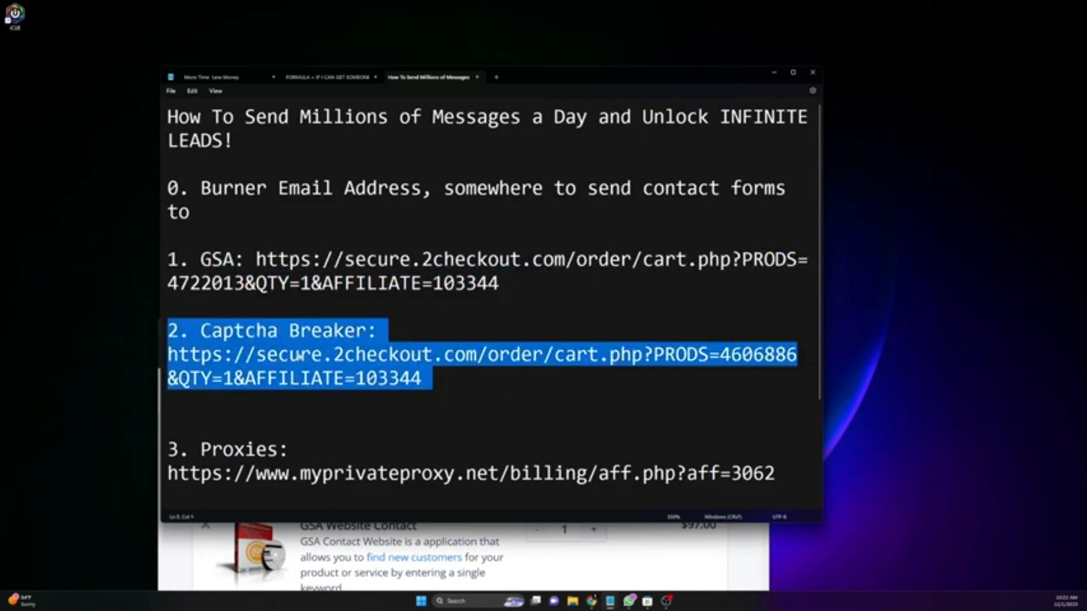
click(300, 355)
Step: Bring the checkout page forward and move it up to show both $189.00 cart items
click(180, 554)
drag(519, 332, 416, 199)
scroll(494, 355, down, 1)
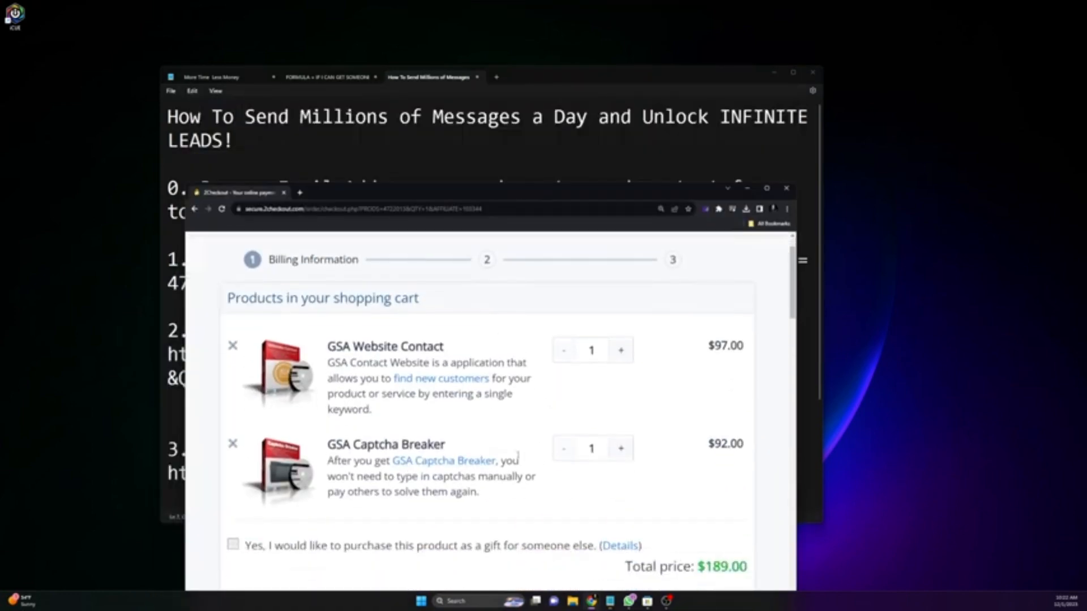
Step: Delete GSA Captcha Breaker from the maximised cart, leaving $97.00, then minimise the browser
click(766, 188)
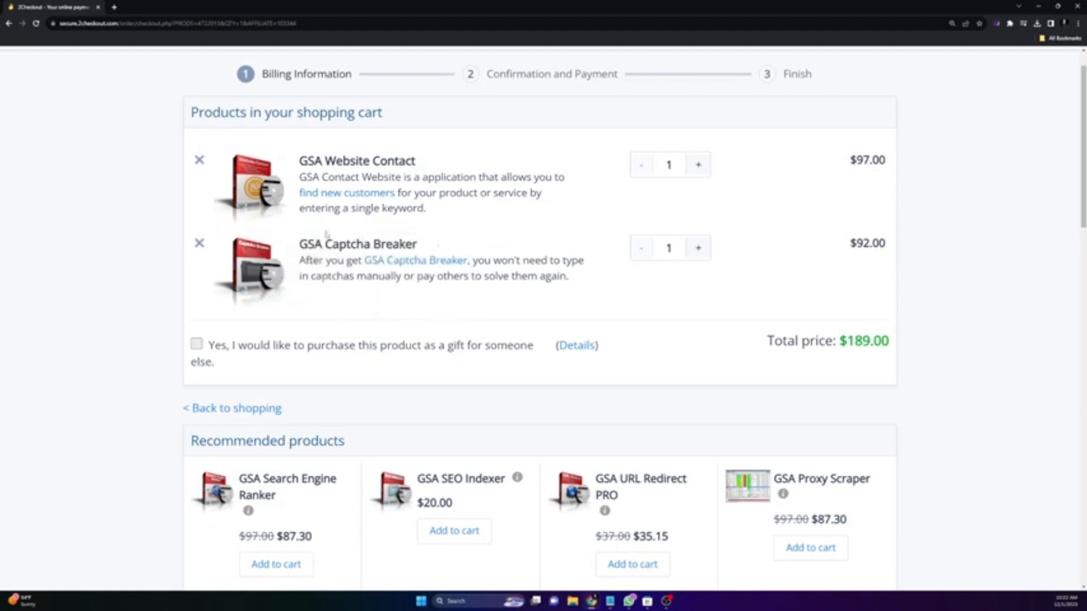
drag(306, 244, 438, 239)
click(441, 243)
click(199, 244)
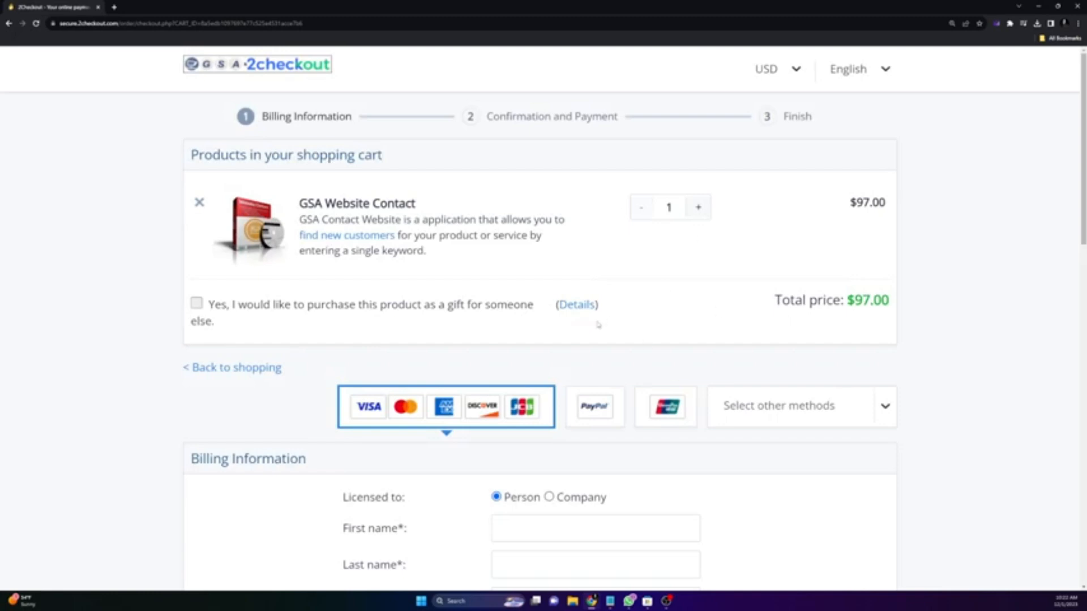
scroll(606, 328, down, 2)
scroll(612, 332, up, 2)
click(1038, 6)
click(527, 283)
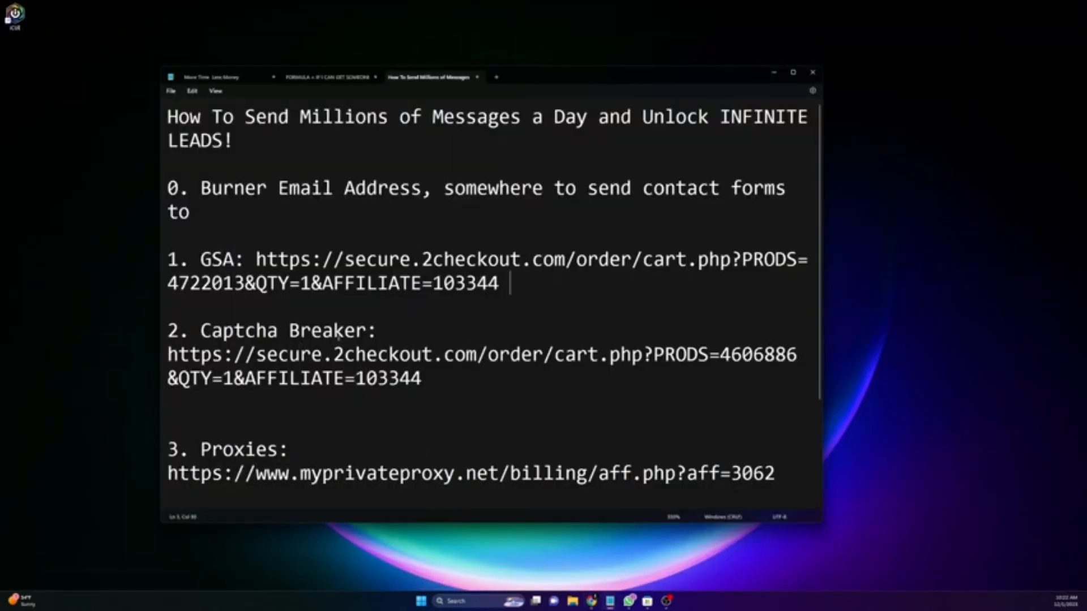
Step: Leave one extra blank line beneath the GSA link in the leads guide
key(Return)
key(Return)
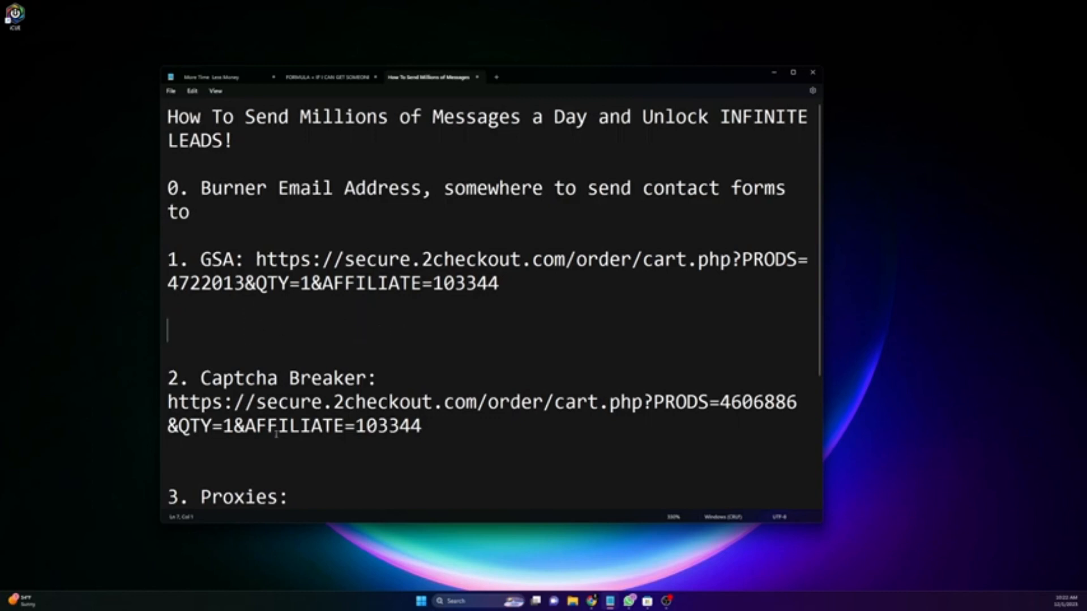
click(268, 471)
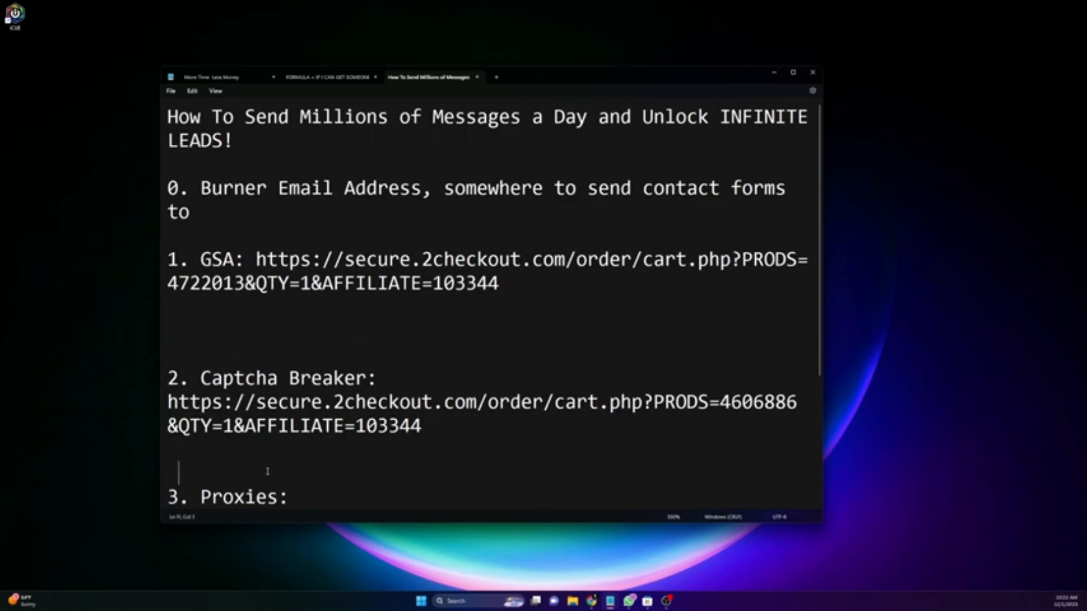
click(302, 339)
key(BackSpace)
Step: Select the myprivateproxy URL under Proxies and bring its browser window into view
scroll(326, 390, down, 1)
scroll(305, 381, down, 2)
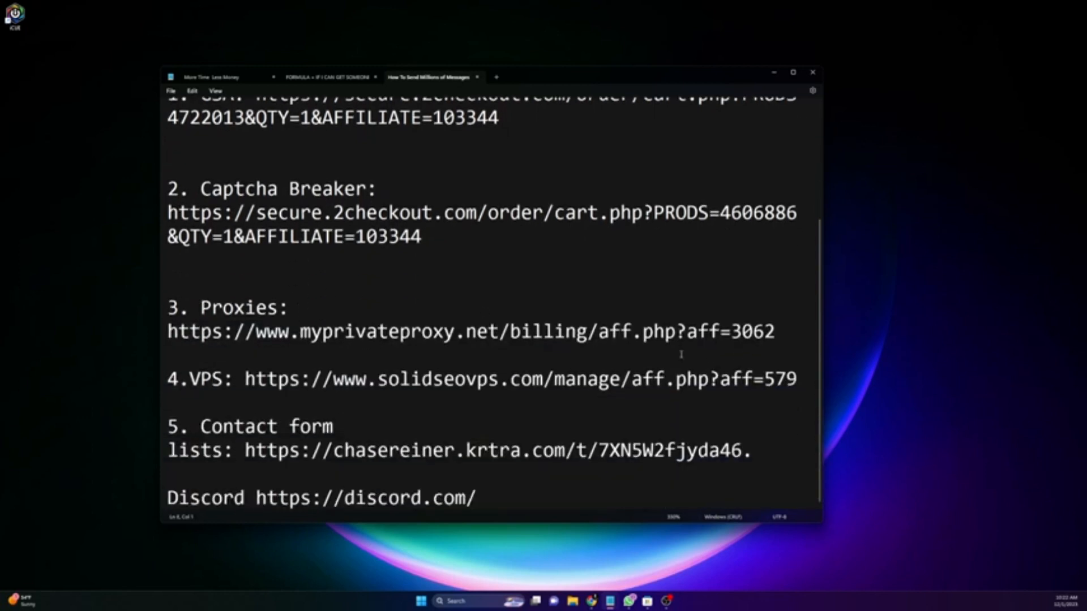
drag(786, 331, 143, 336)
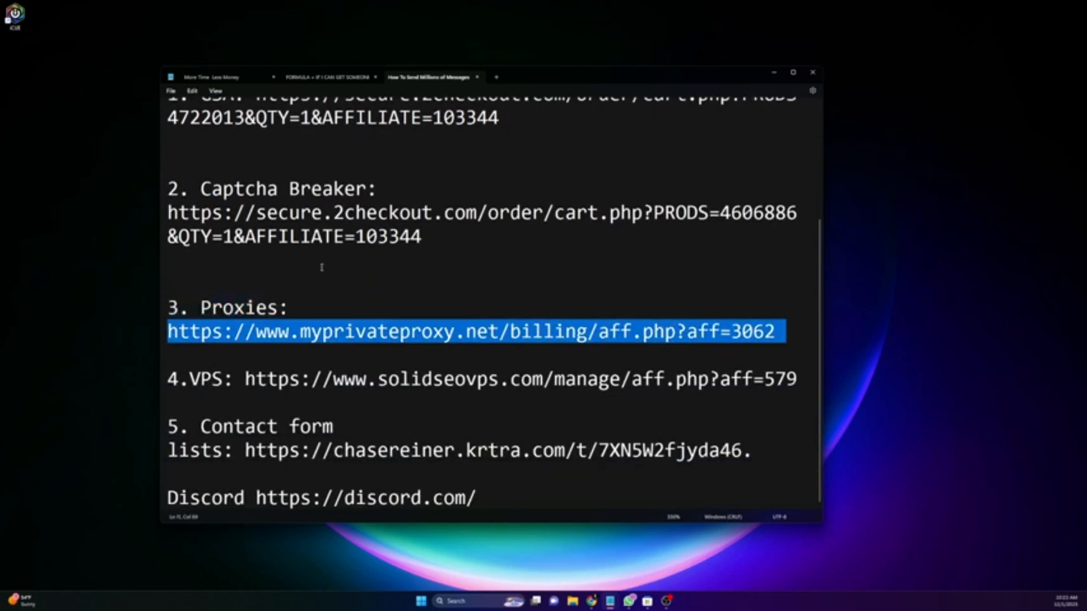
key(alt+Tab)
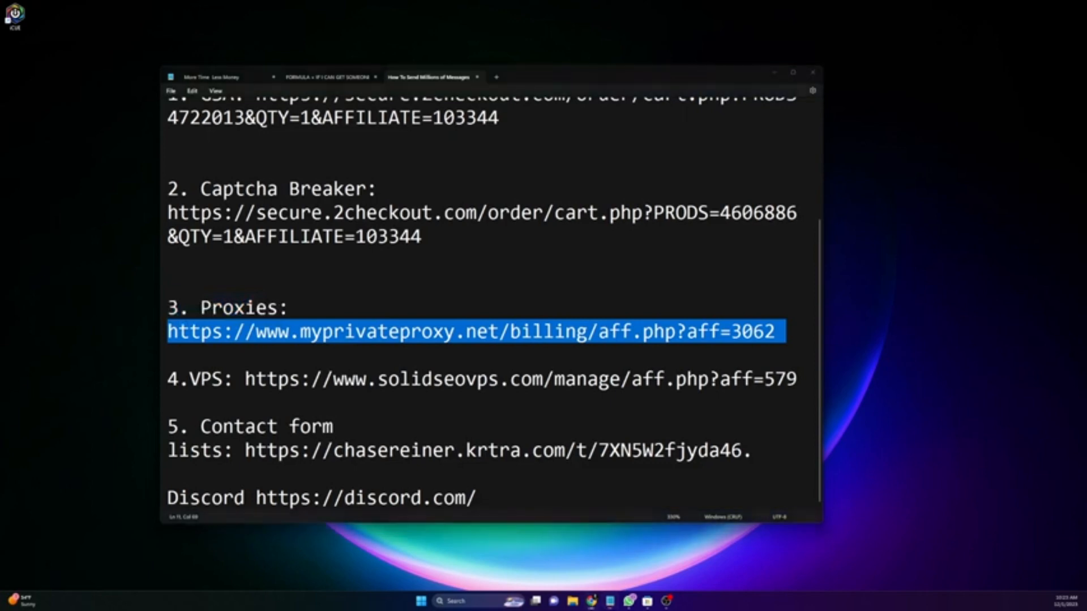
drag(0, 0, 433, 72)
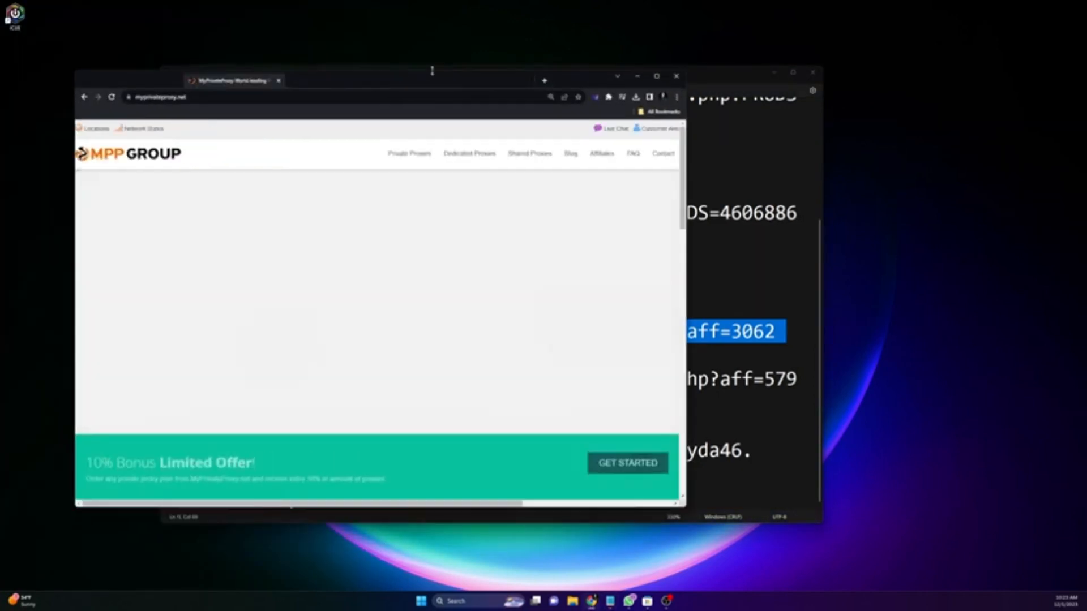
Step: Maximise MyPrivateProxy and show Private Proxies plans from MPP 1 $2.49 to MPP 500 $750.00
click(656, 78)
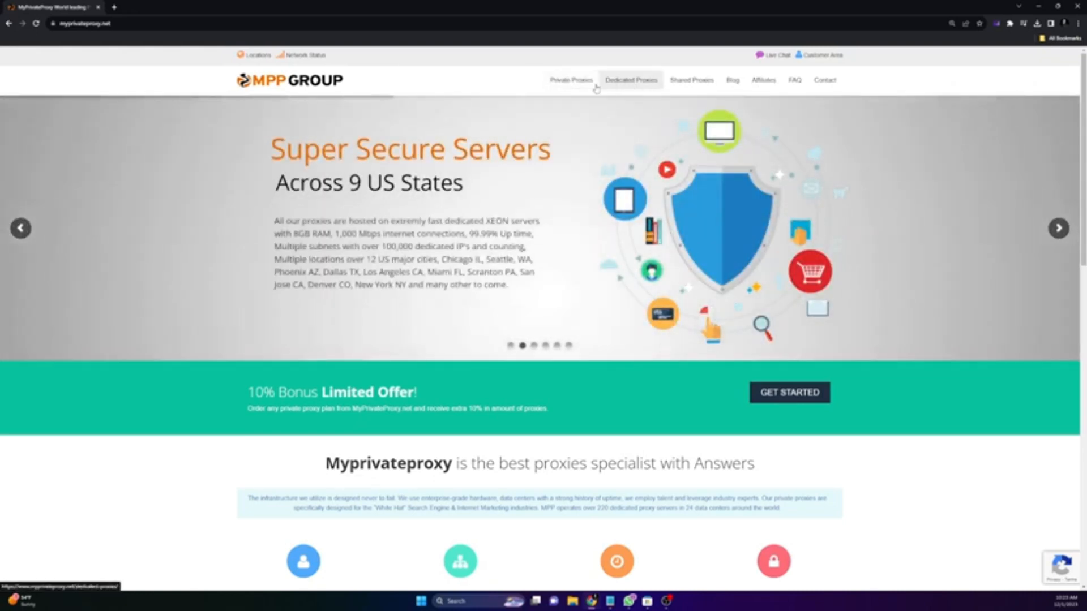
click(571, 80)
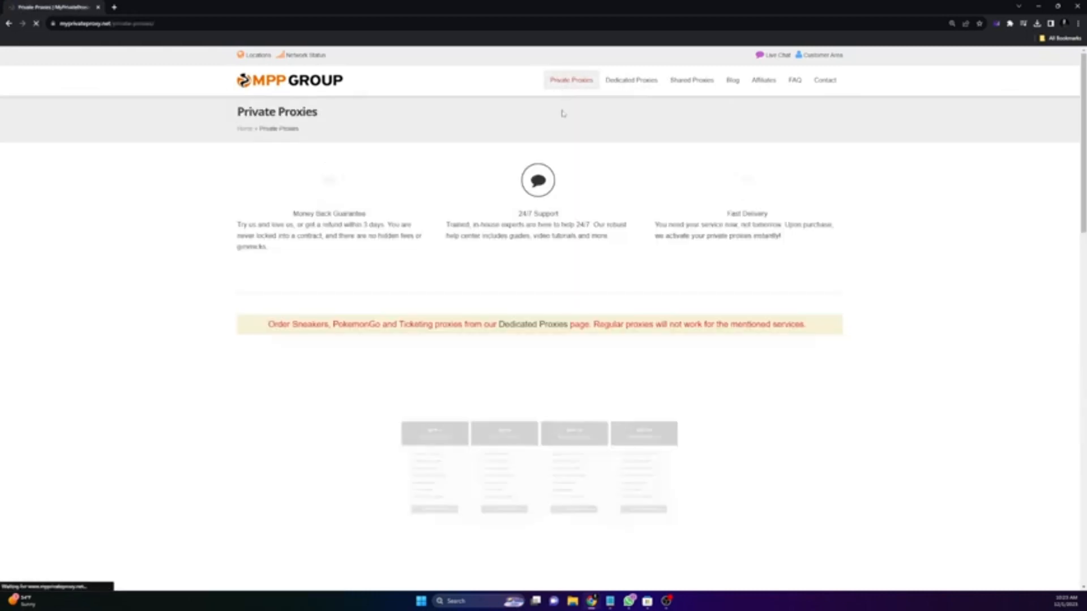
scroll(500, 275, down, 5)
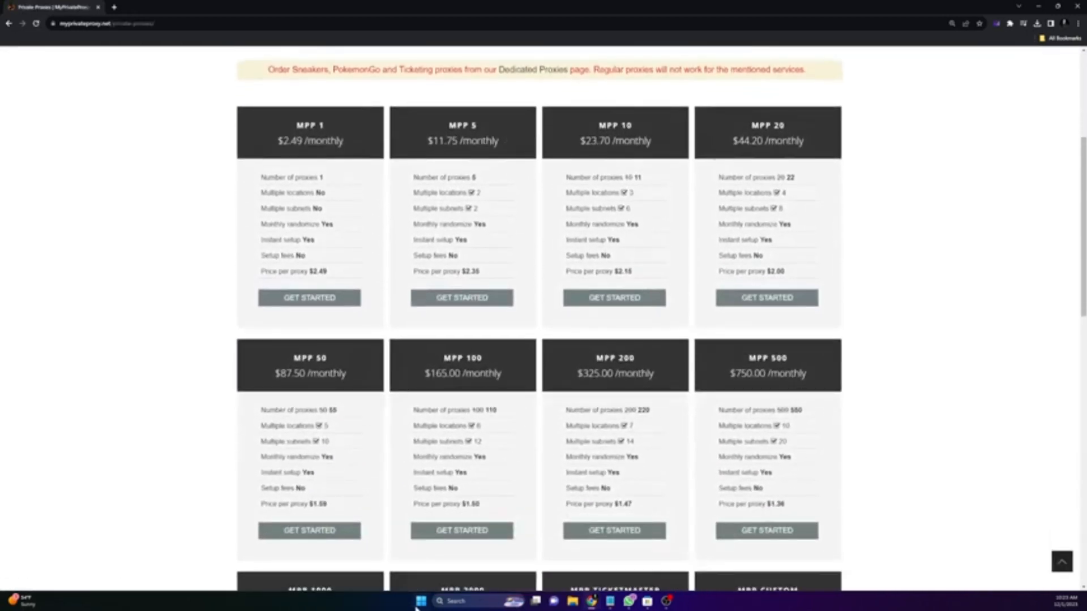
click(423, 602)
Step: Launch Notepad and start a new note with the line 10-100
text(notepad)
key(Return)
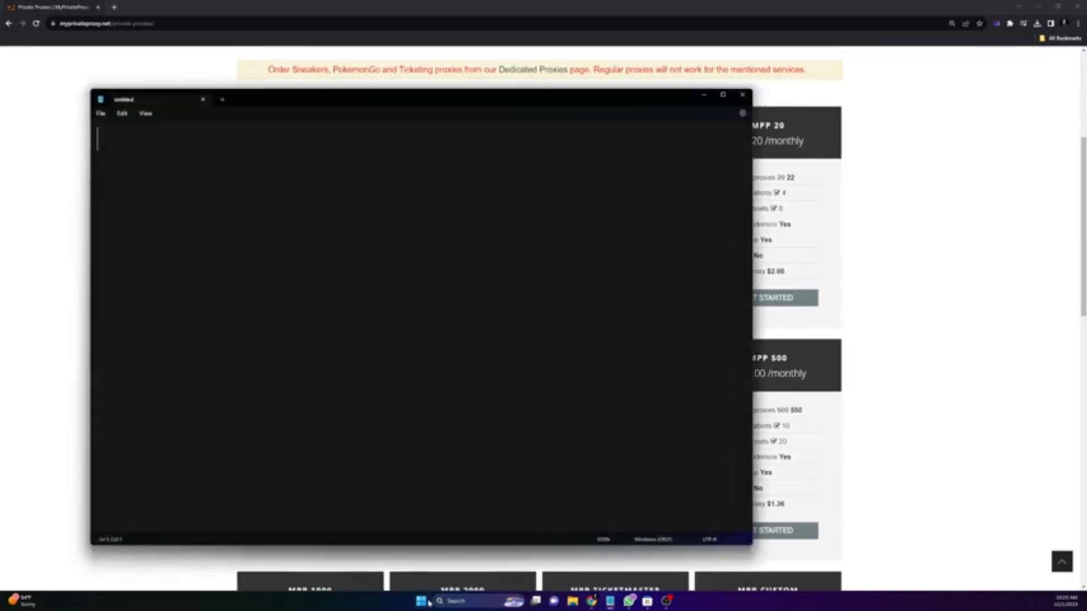
text(10-1)
key(BackSpace)
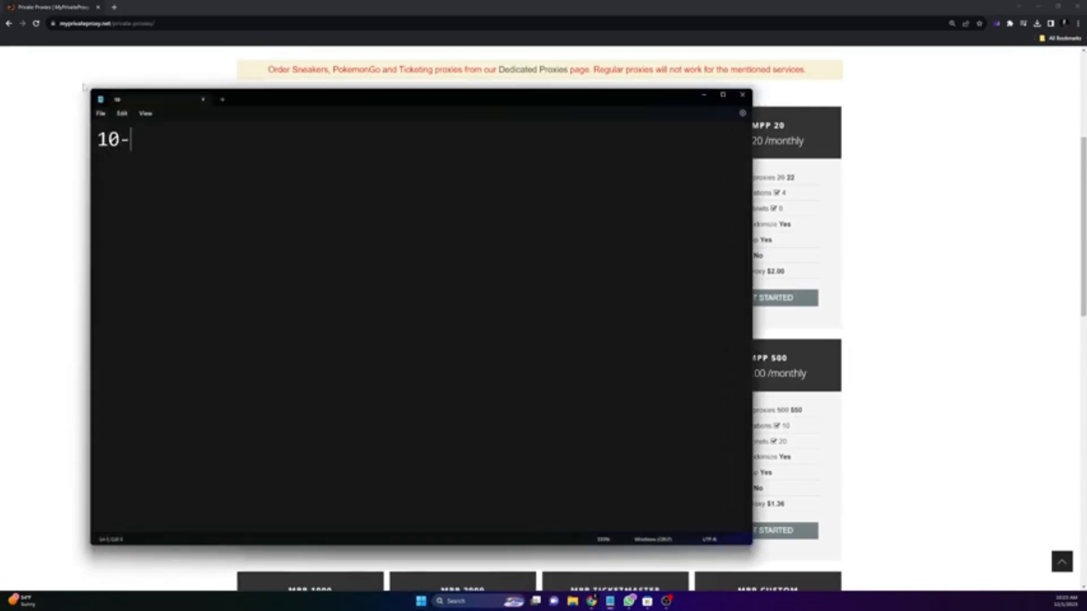
text(100)
key(Return)
key(Return)
Step: Add the lines '1 10x - 1,000', '100 1,000' and '10 x100', then return to the pricing page
text(1)
key(BackSpace)
text(1 10)
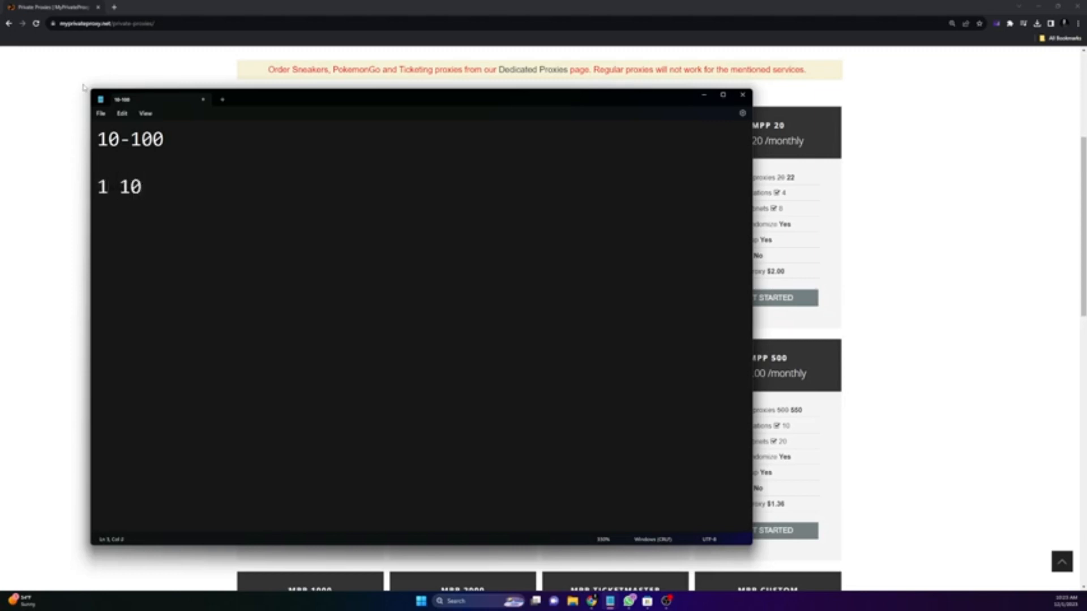
text(x - 1,090)
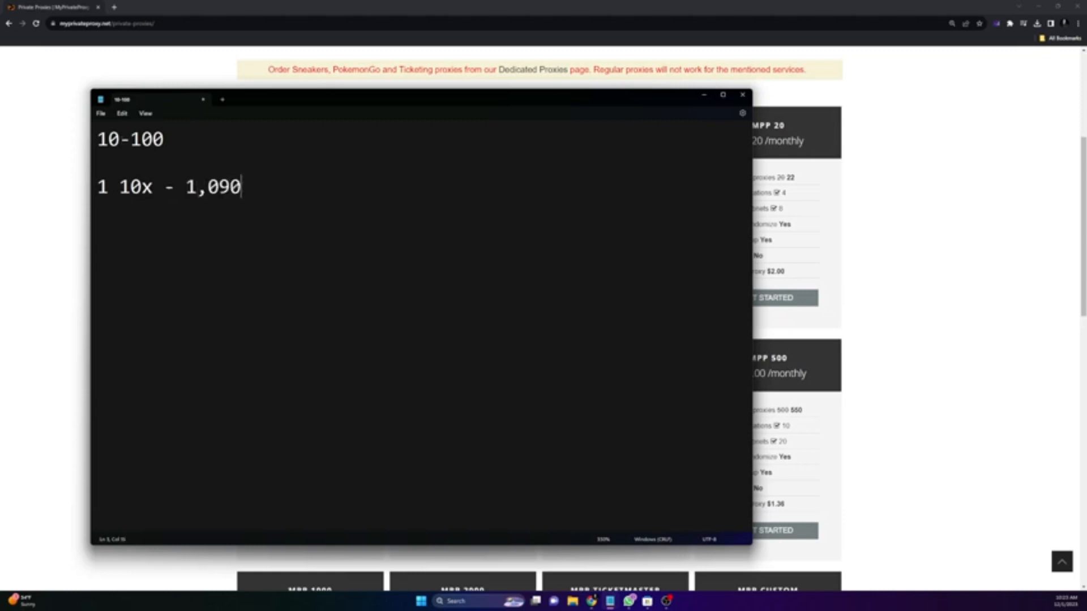
key(BackSpace)
key(BackSpace)
text(00)
key(Return)
key(Return)
text(1,)
text(00)
text( 1,000)
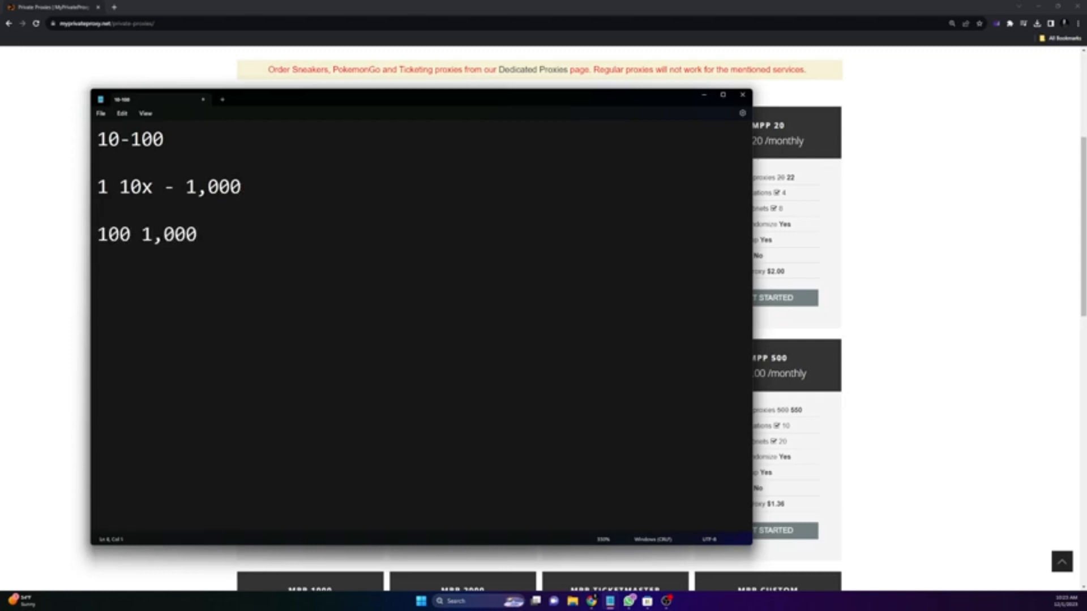
key(Return)
text(10 x100)
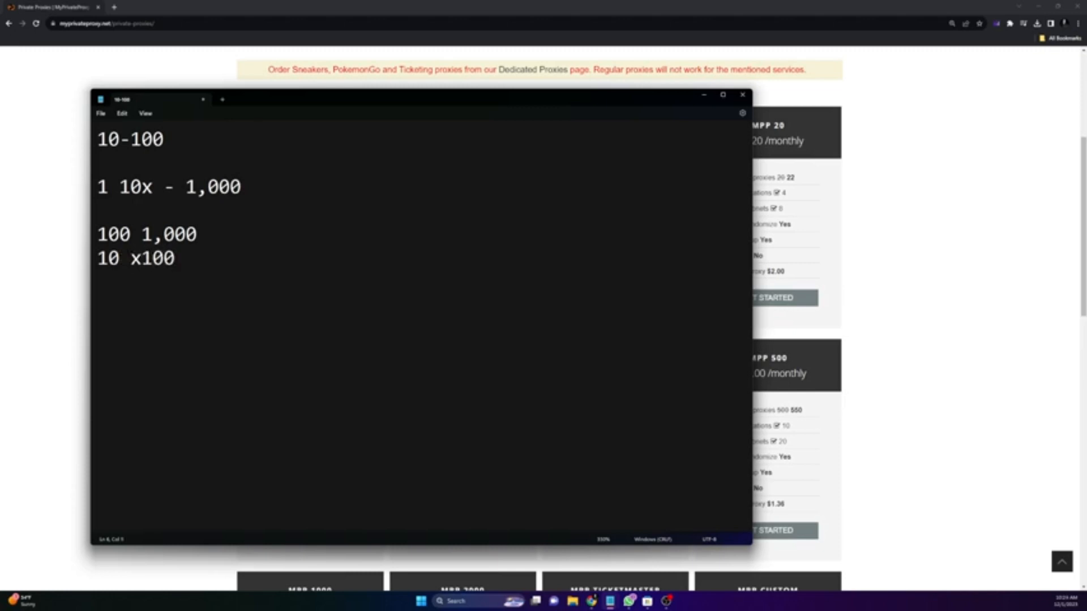
click(39, 314)
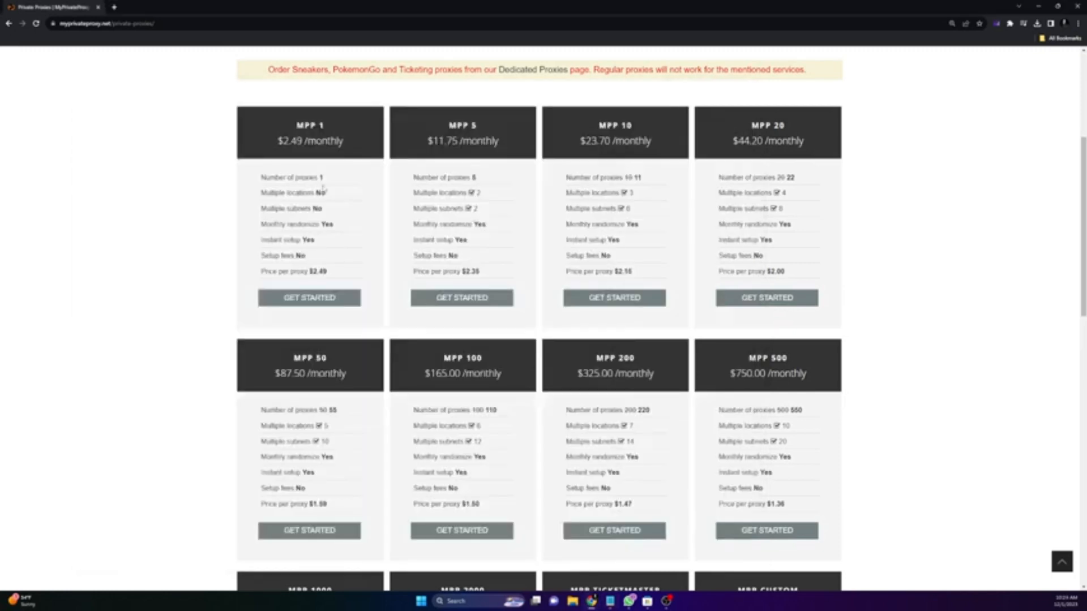
Step: Switch between the proxy note and the MyPrivateProxy pricing grid to compare plans
key(alt+Tab)
click(918, 184)
key(alt+Tab)
click(1010, 252)
key(alt+Tab)
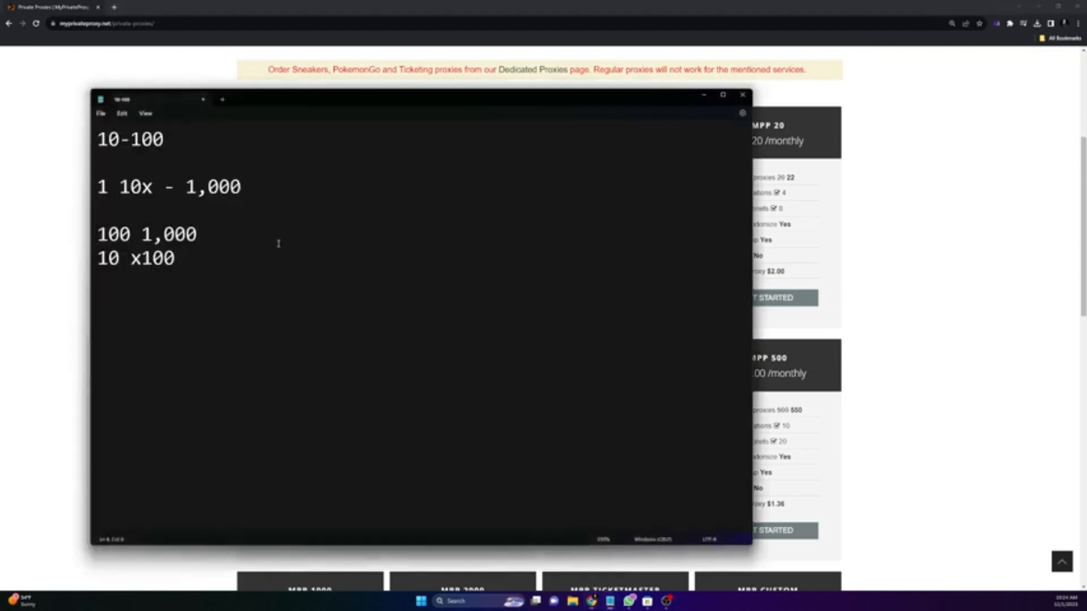
key(alt+Tab)
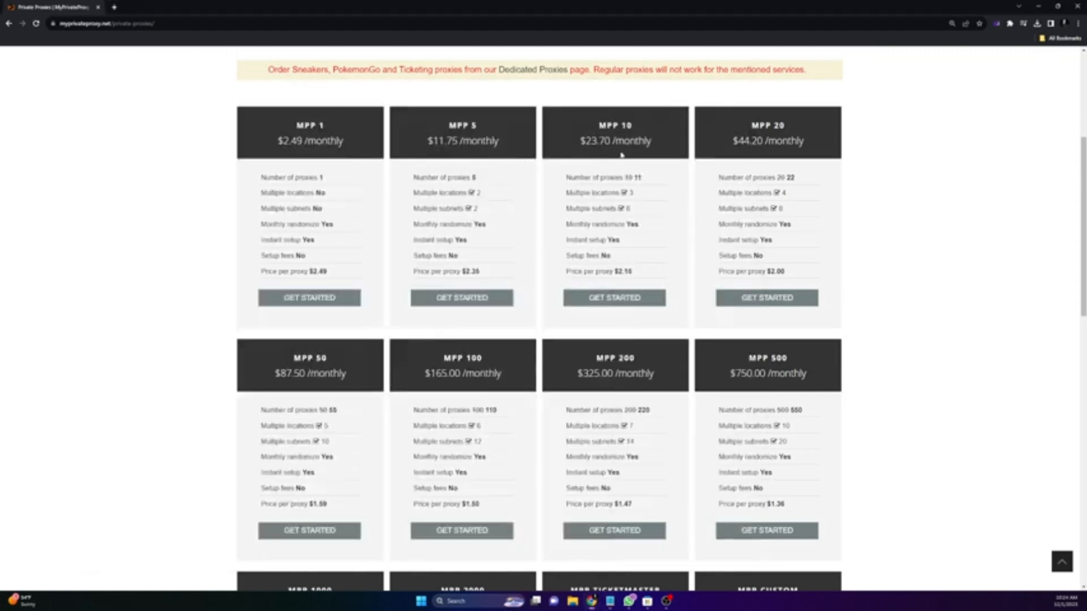
Step: Highlight the MPP 50 plan details, then minimise the browser to reveal the notes
drag(408, 356, 541, 441)
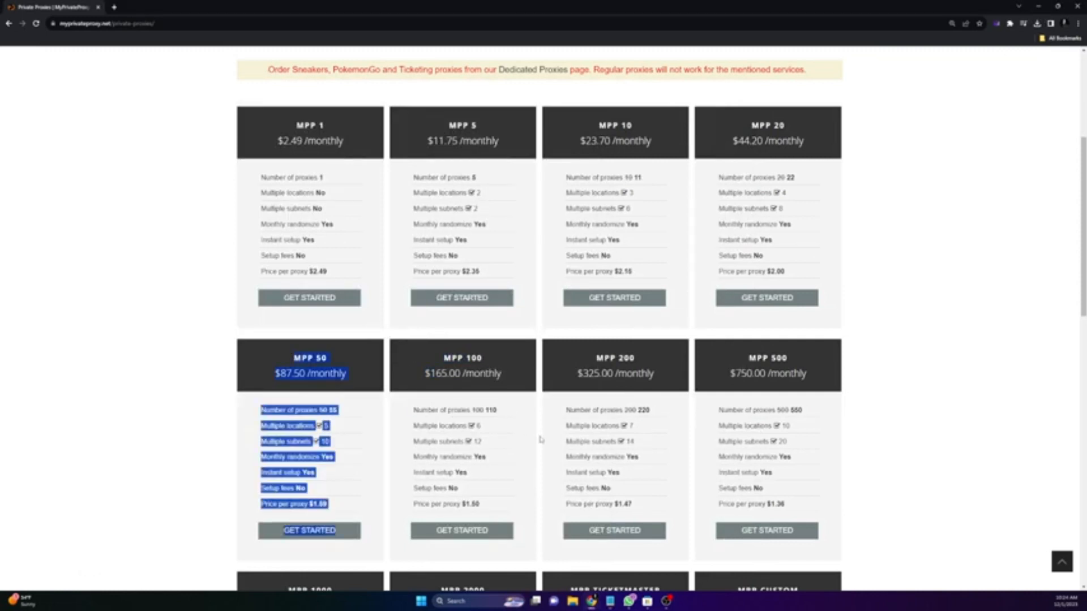
click(539, 440)
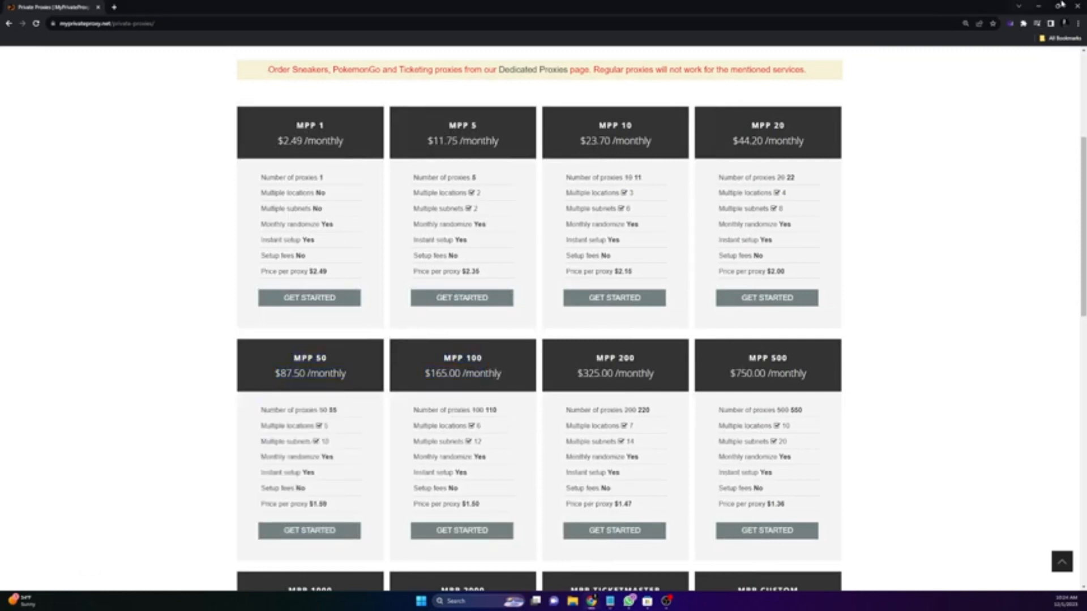
click(1041, 4)
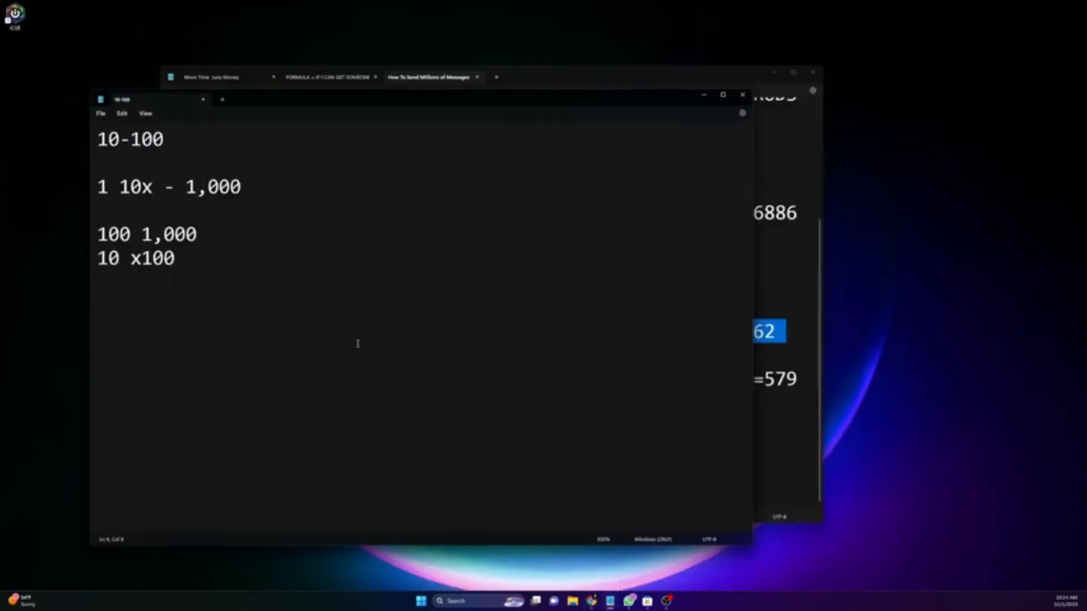
Step: Bring the 'How To Send Millions of Messages' notes forward and select the solidseovps VPS link
click(578, 84)
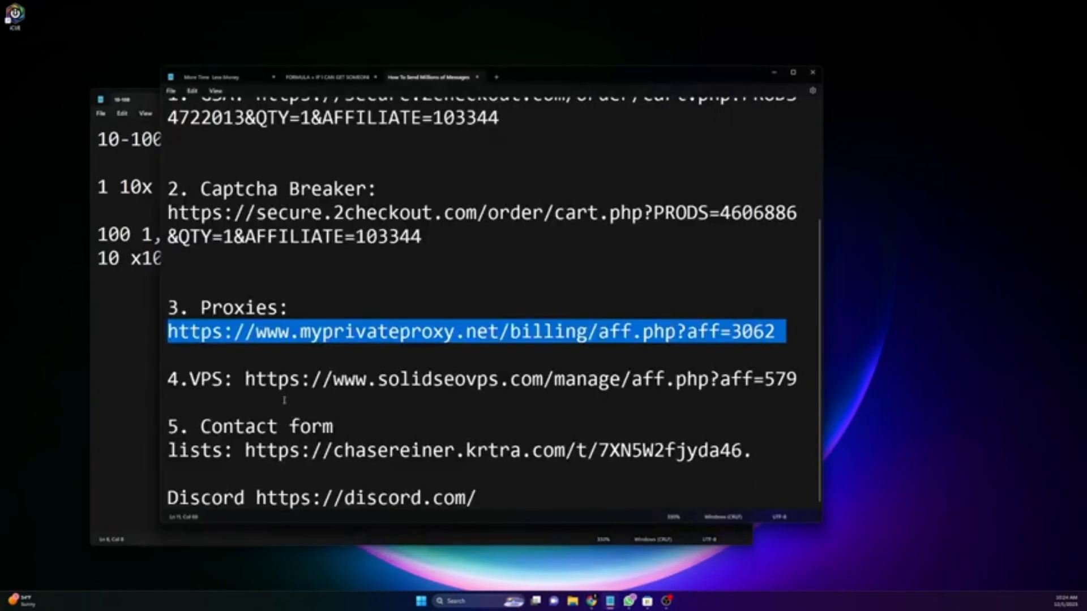
drag(245, 379, 643, 402)
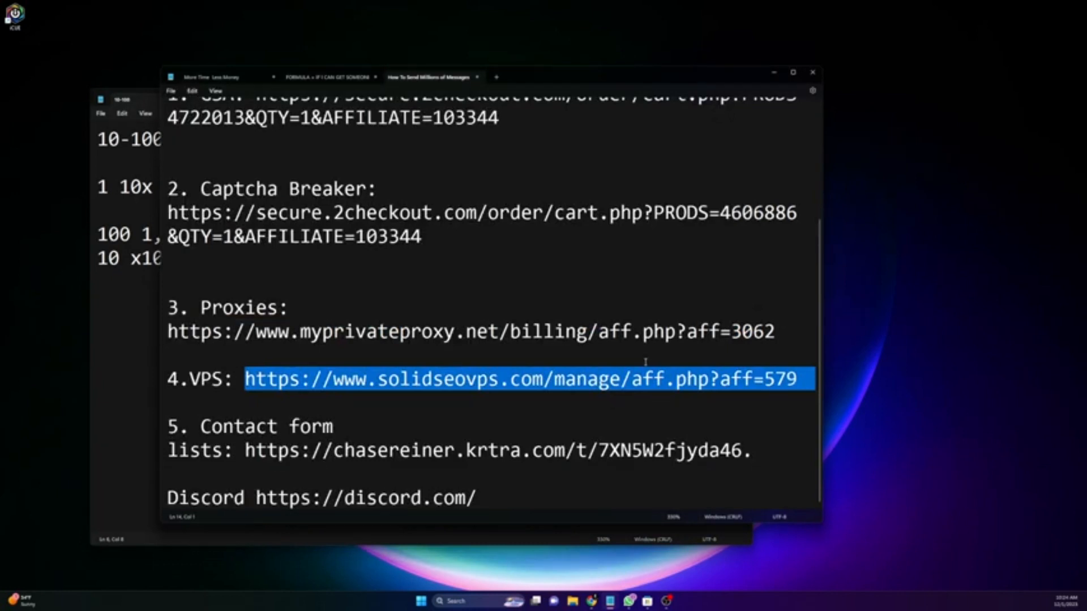
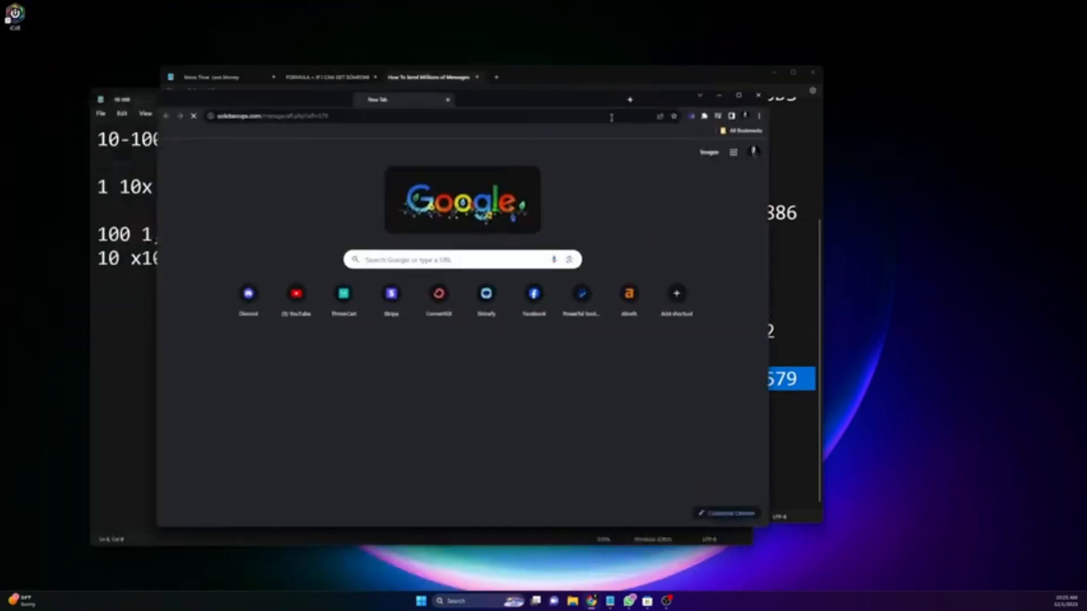
Step: Paste the solidseovps VPS link into the browser and load the Cloud VPS homepage
key(Return)
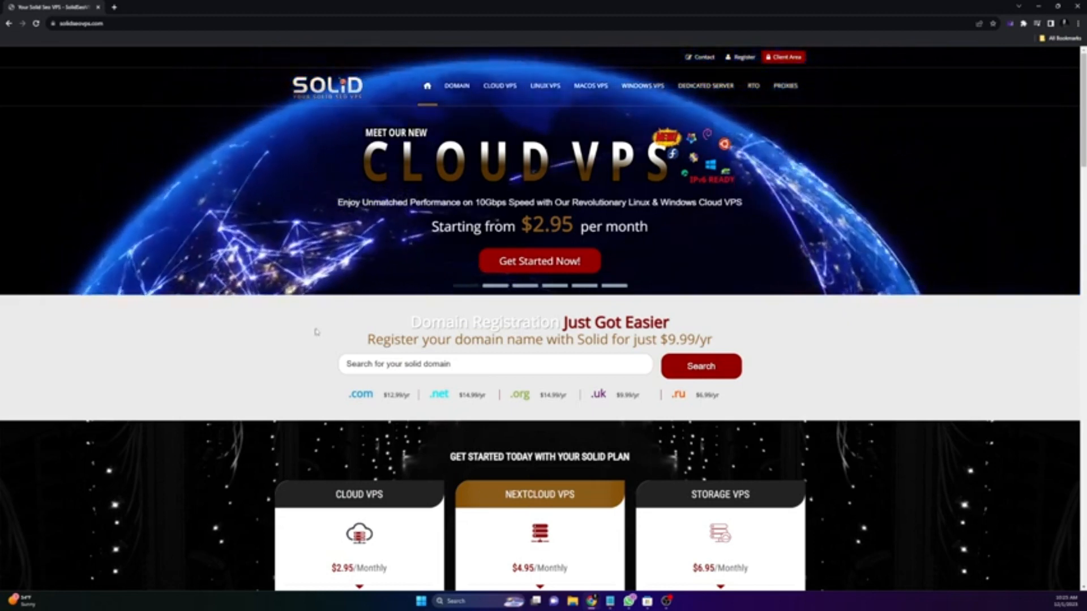
Step: Go to Windows VPS > Ryzen VPS and order the RZNSSD-4GB plan at $34.95/month
mouse_move(719, 100)
mouse_move(648, 105)
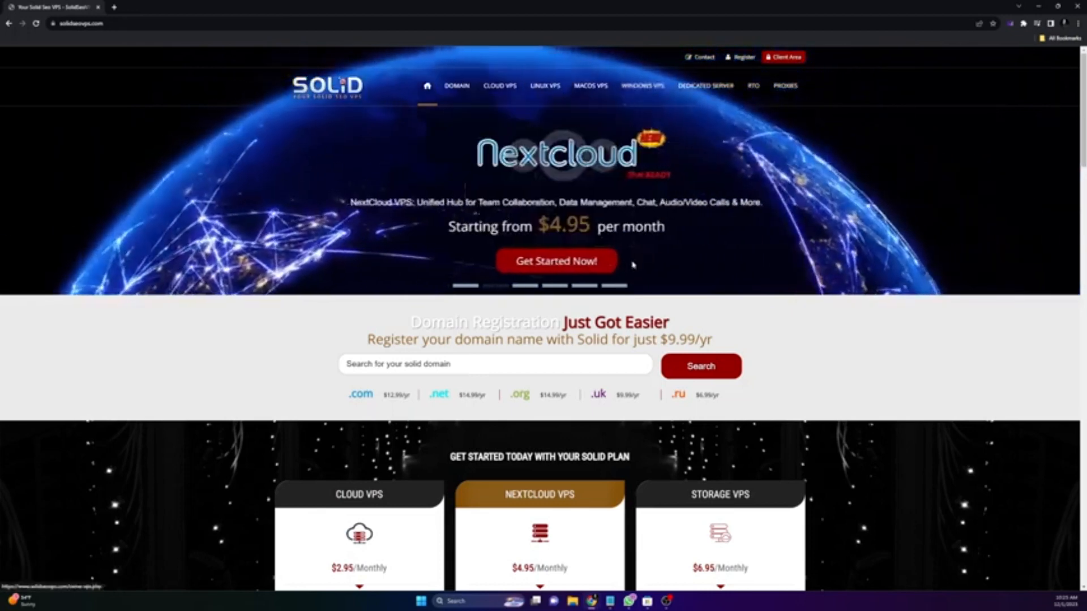
click(499, 235)
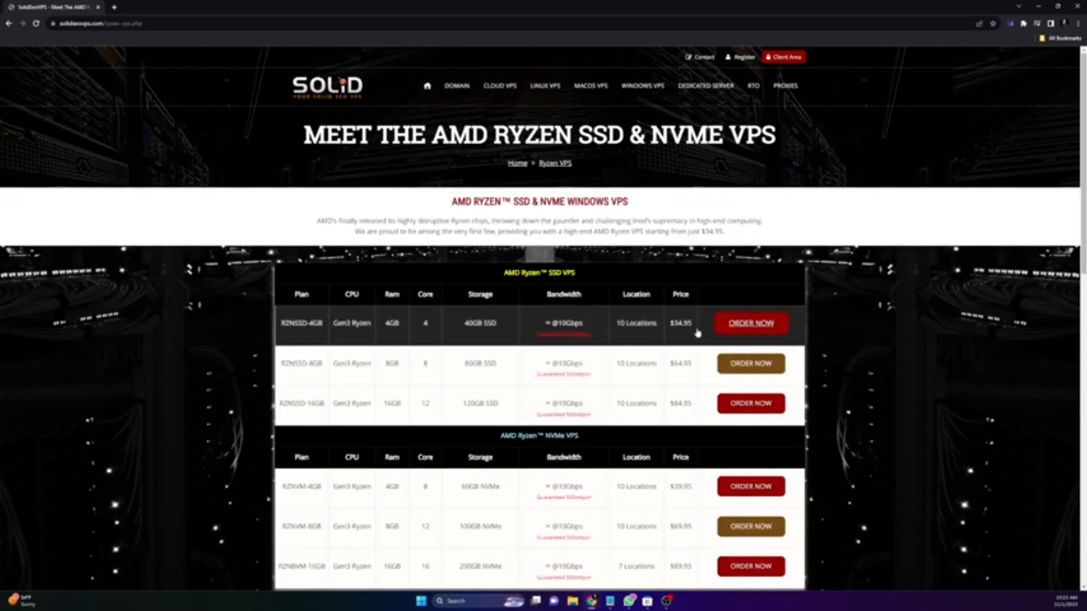
click(739, 325)
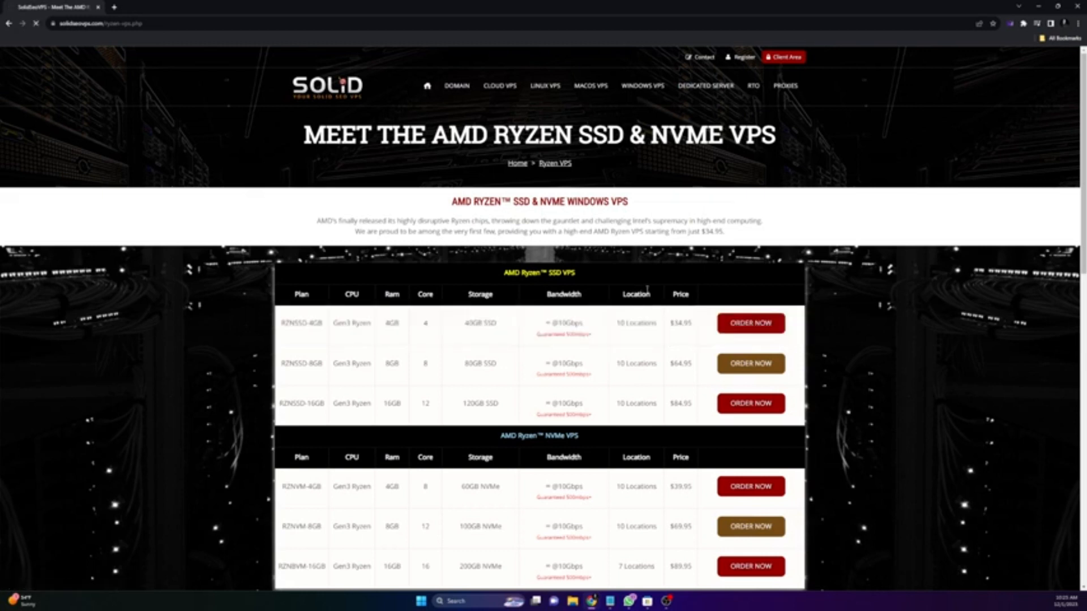
scroll(509, 321, down, 2)
scroll(493, 317, down, 2)
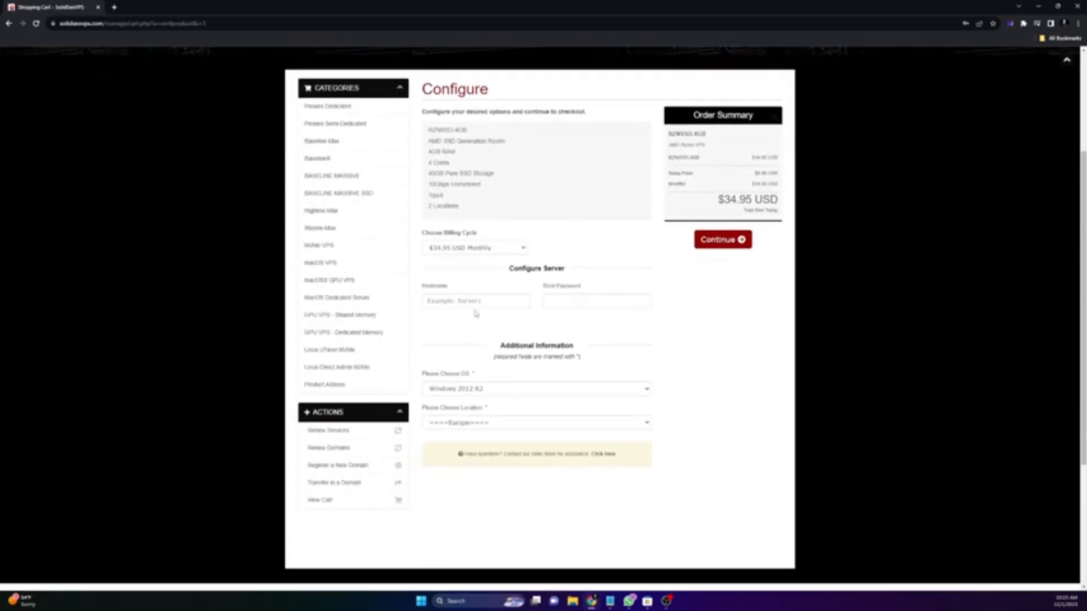
Step: Enter 'shinefypc' as the server hostname in the order configuration
click(475, 305)
click(578, 300)
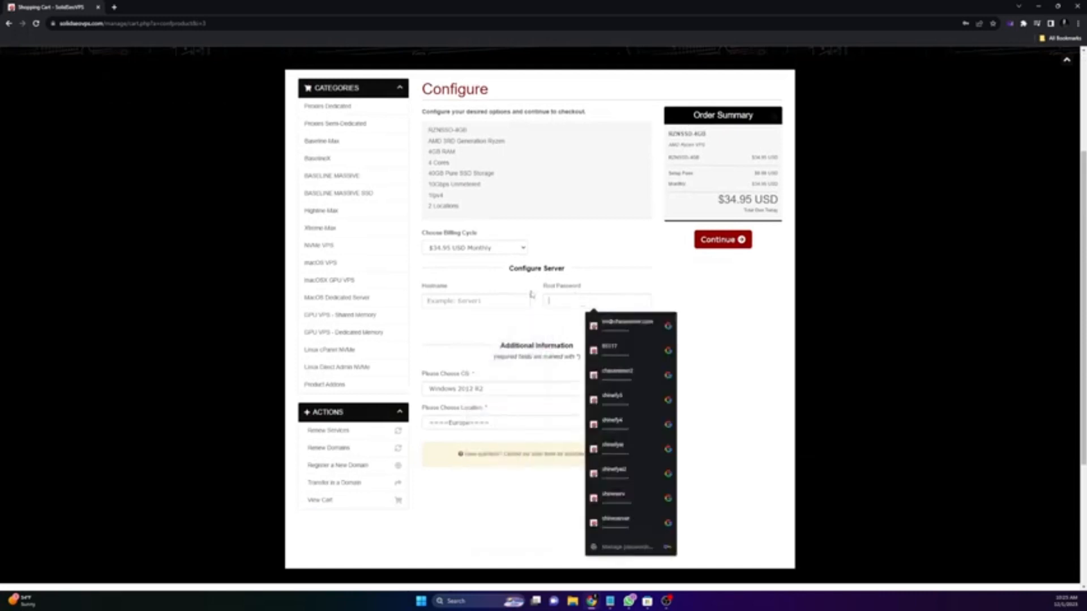
click(451, 289)
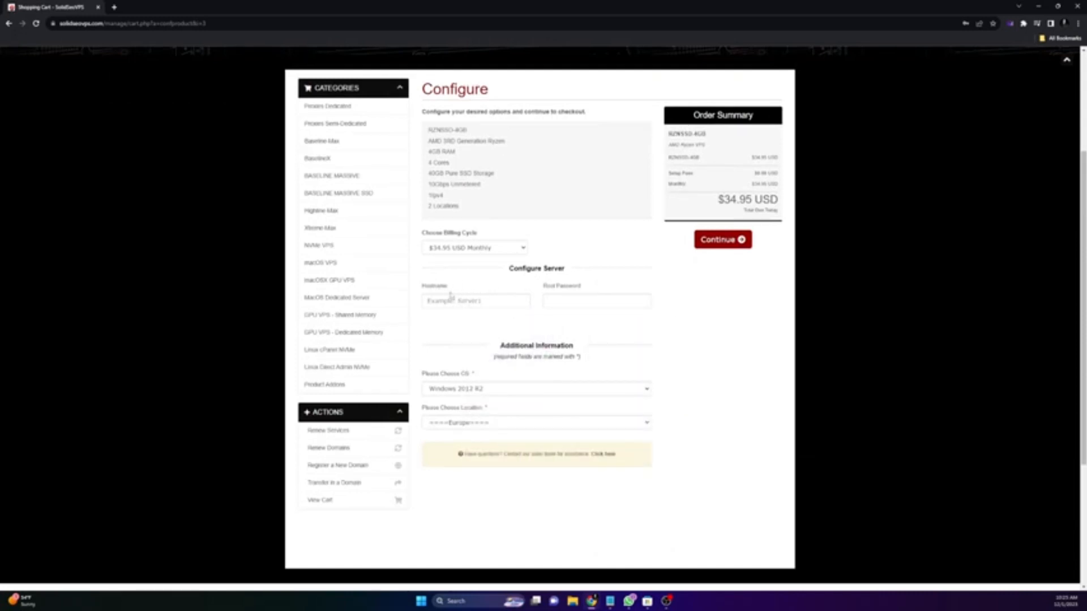
click(464, 299)
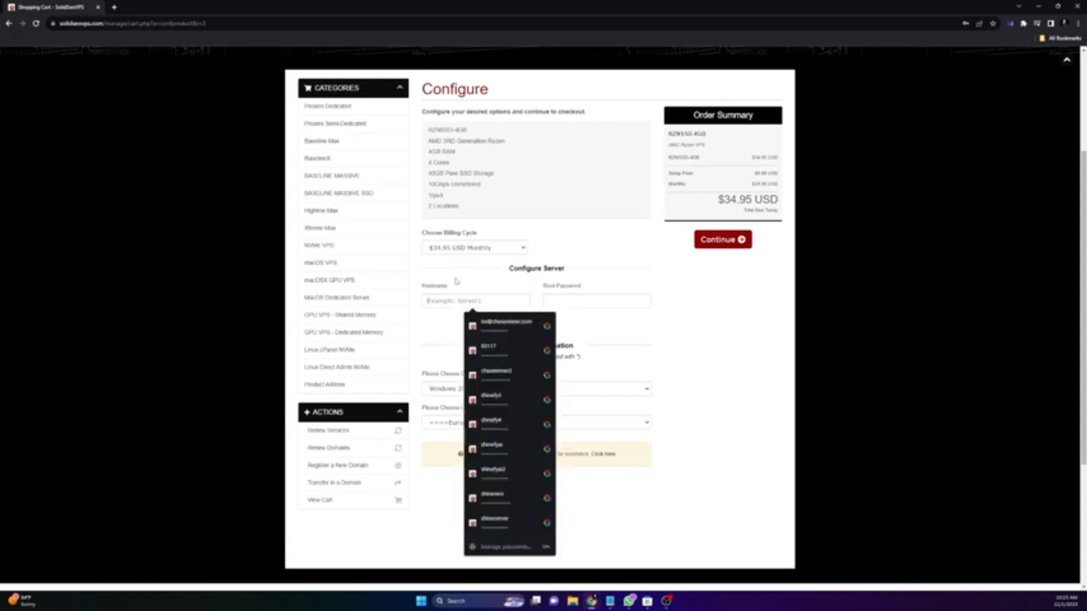
text(shine)
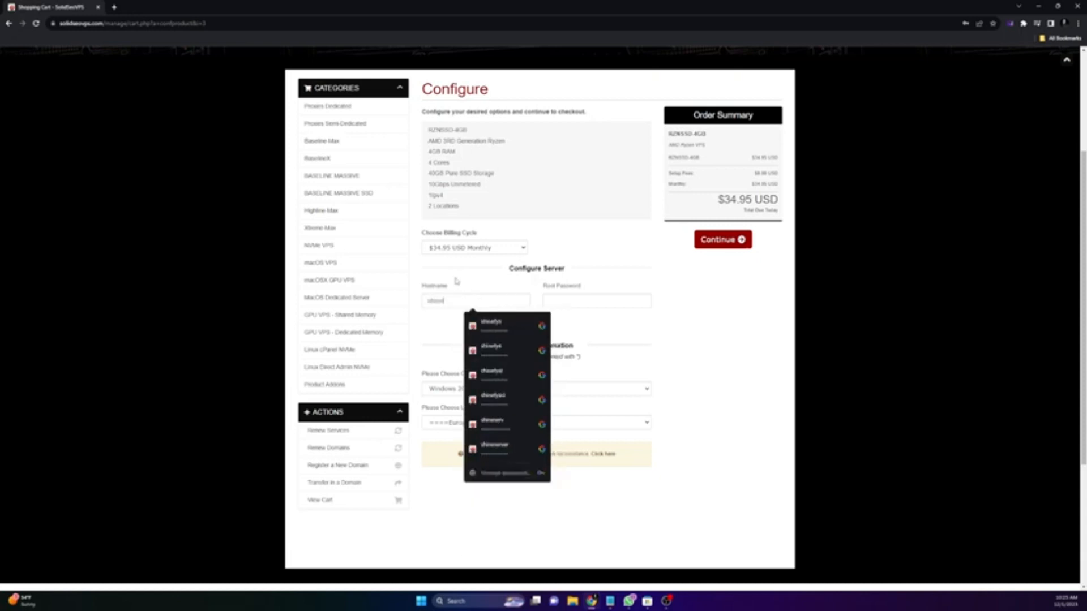
text(fypc)
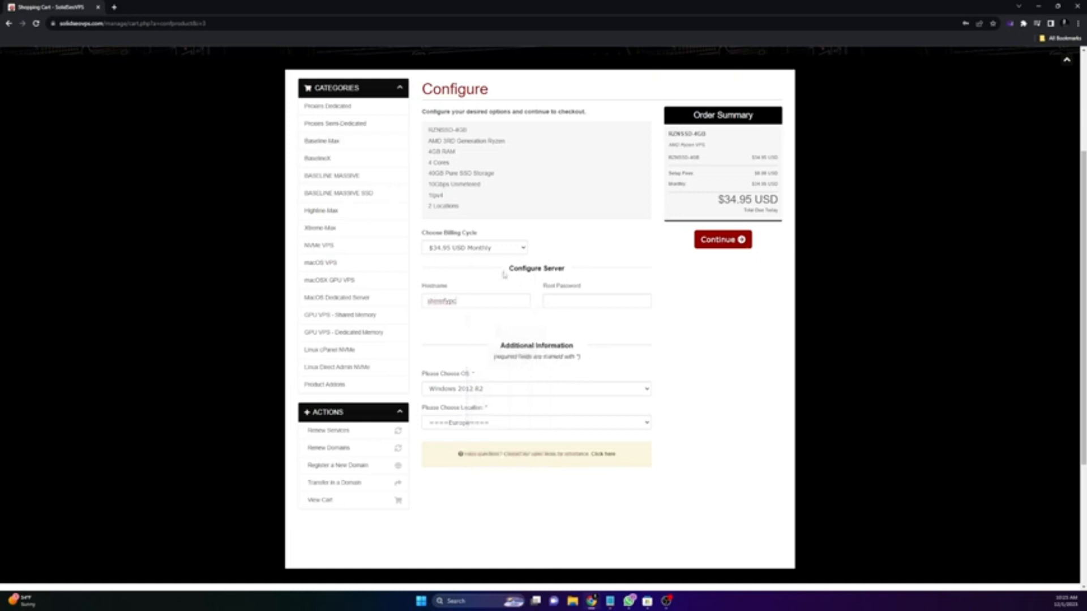
Step: Choose Windows 2022 as the OS and Los Angeles-CA as the server location
click(469, 390)
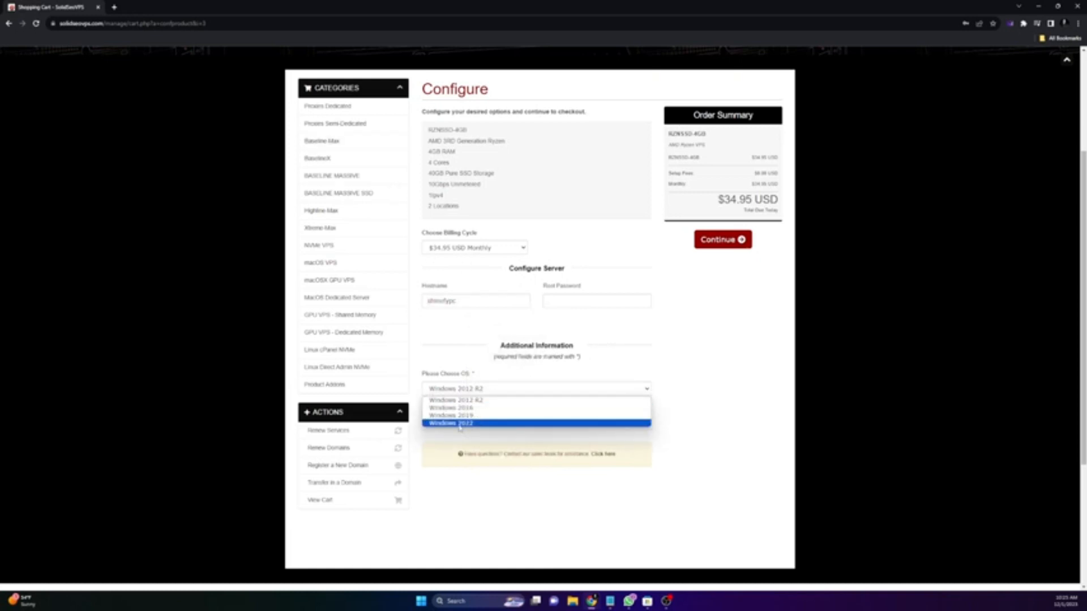
click(459, 423)
click(484, 423)
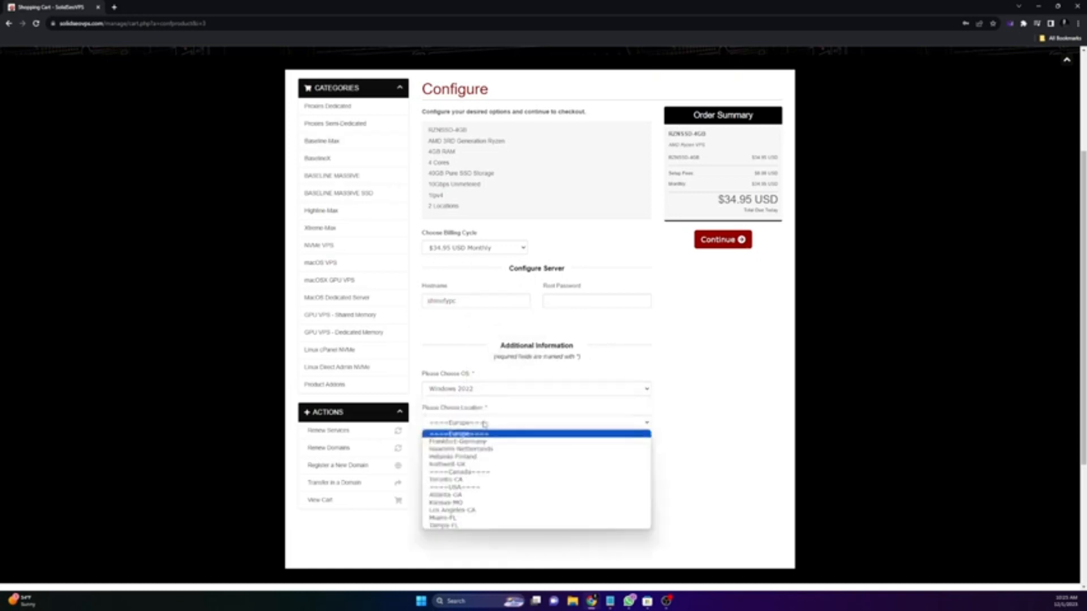
click(467, 511)
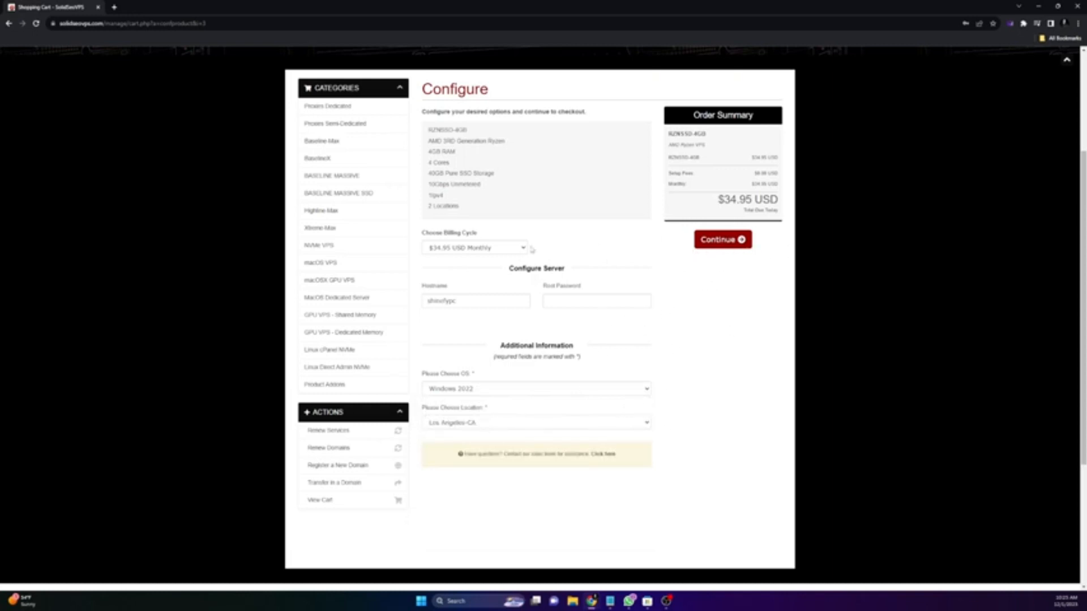
scroll(648, 242, up, 2)
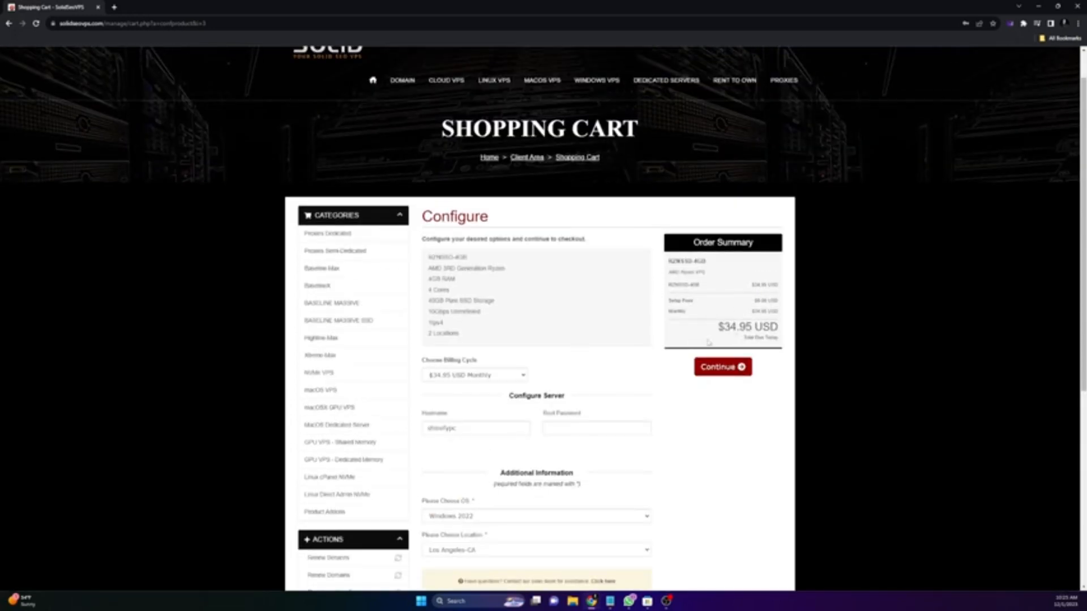
scroll(566, 255, up, 1)
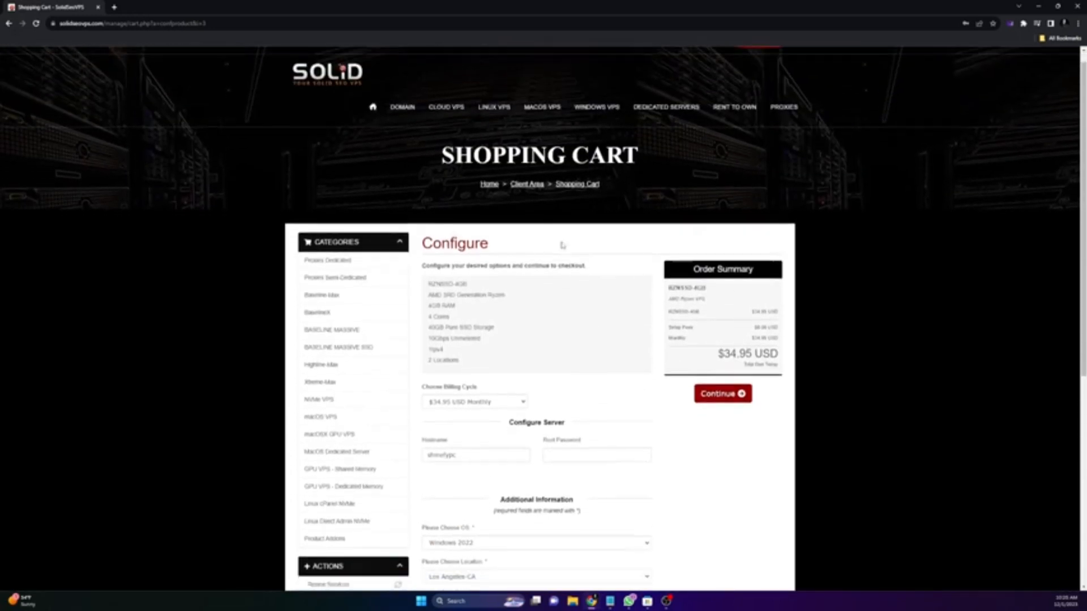
scroll(623, 243, down, 3)
scroll(736, 226, up, 1)
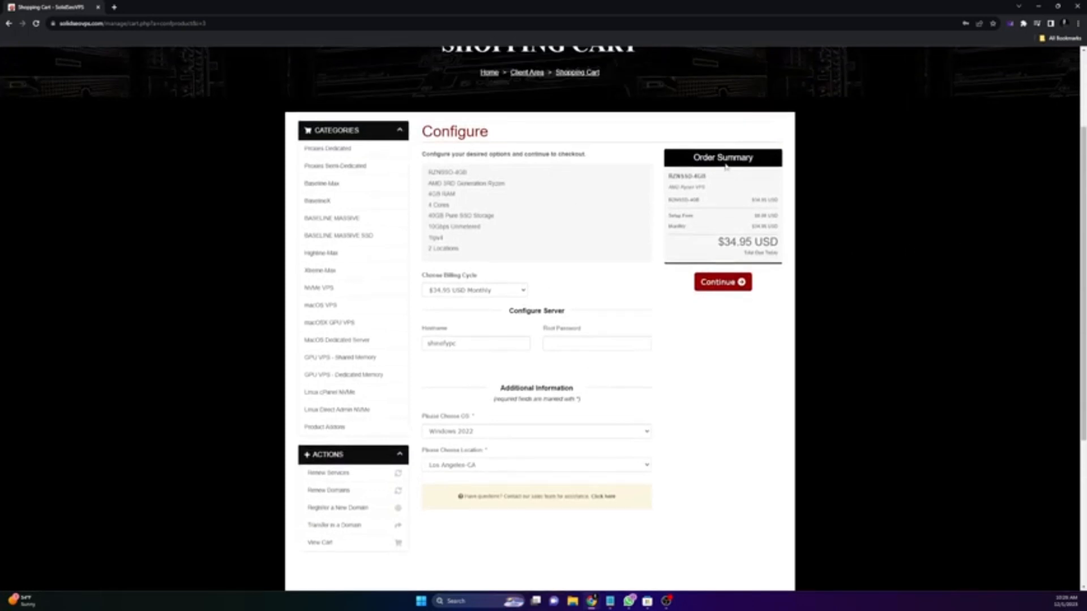
Step: Back in the notes, delete the blank lines above Captcha Breaker and Proxies
click(1038, 5)
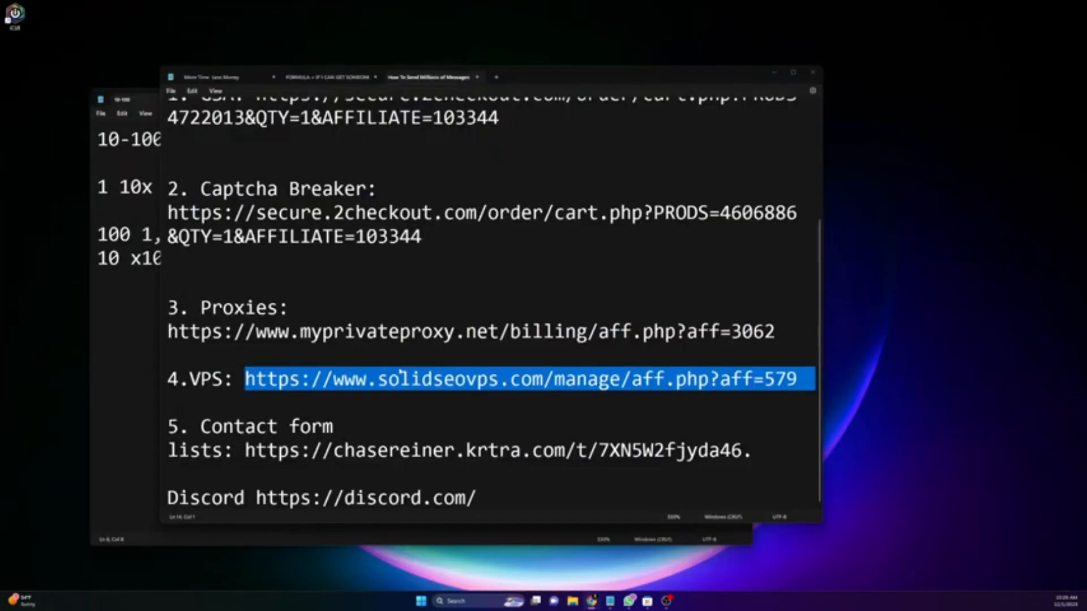
click(400, 376)
click(249, 354)
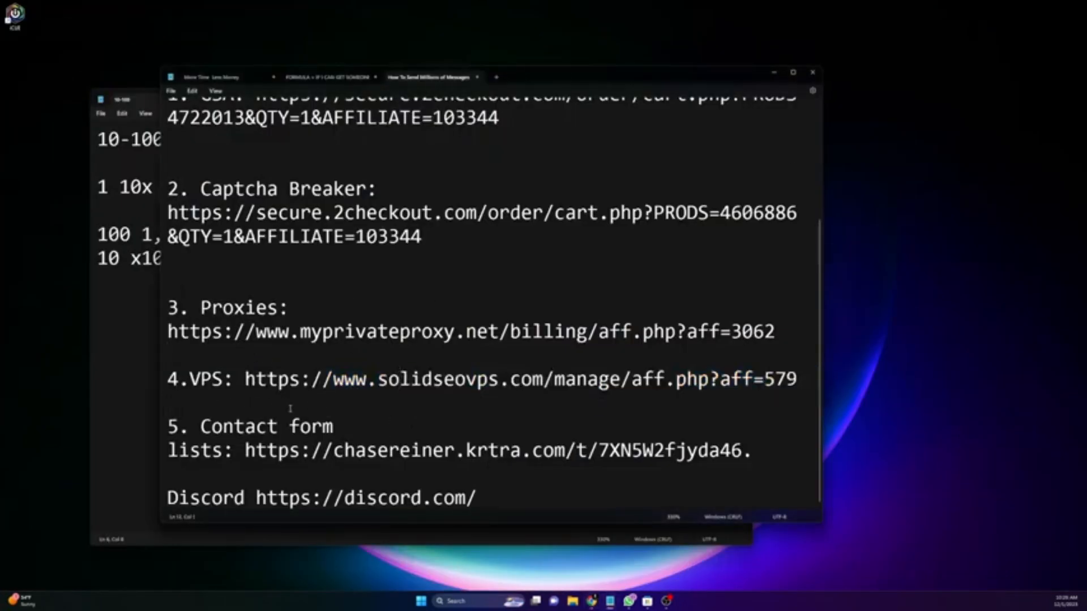
click(221, 401)
drag(221, 142, 256, 284)
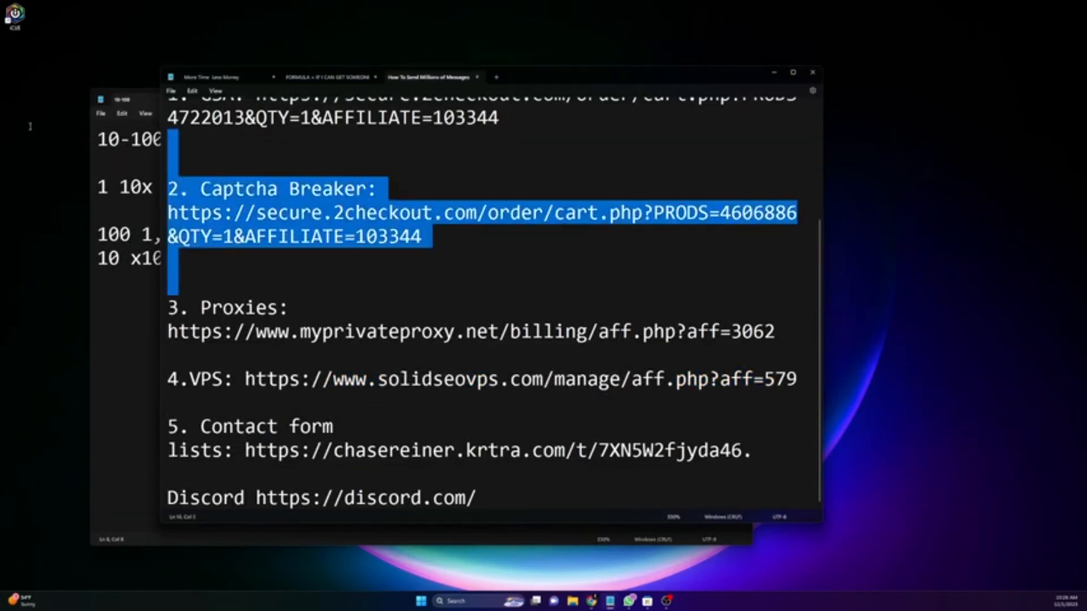
scroll(258, 285, up, 2)
click(259, 284)
key(BackSpace)
click(221, 351)
key(BackSpace)
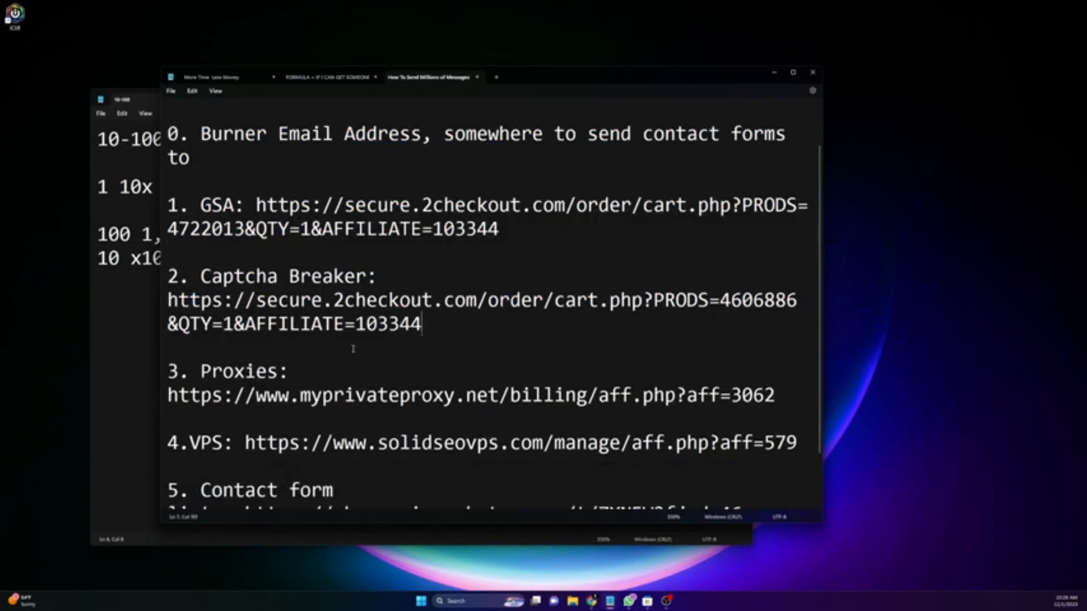
scroll(358, 339, down, 1)
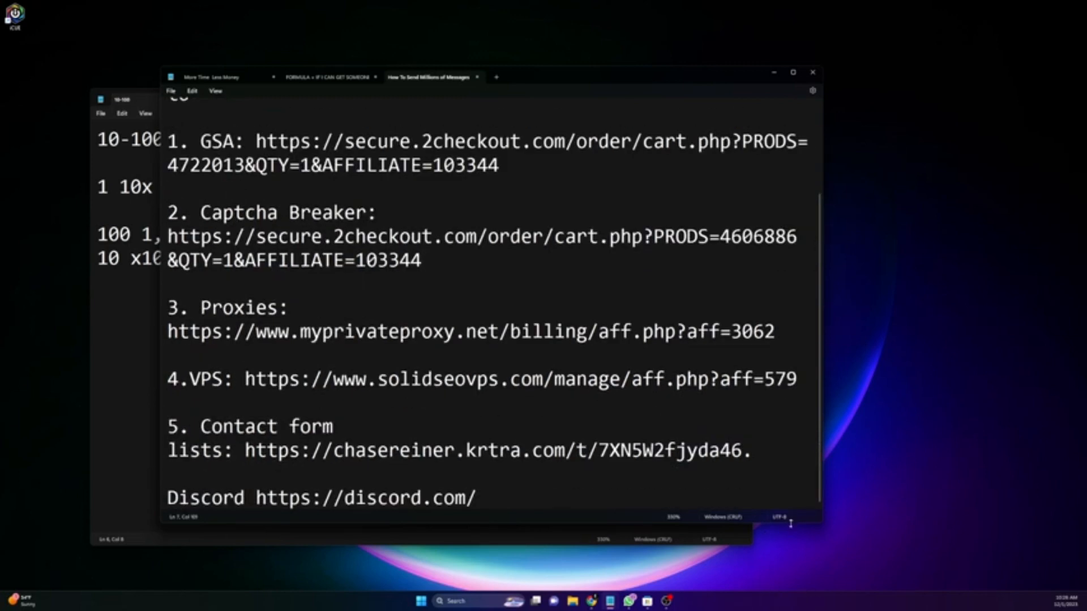
Step: Enlarge the notes window and move the contact form lists URL onto the line above Discord
drag(791, 526, 791, 590)
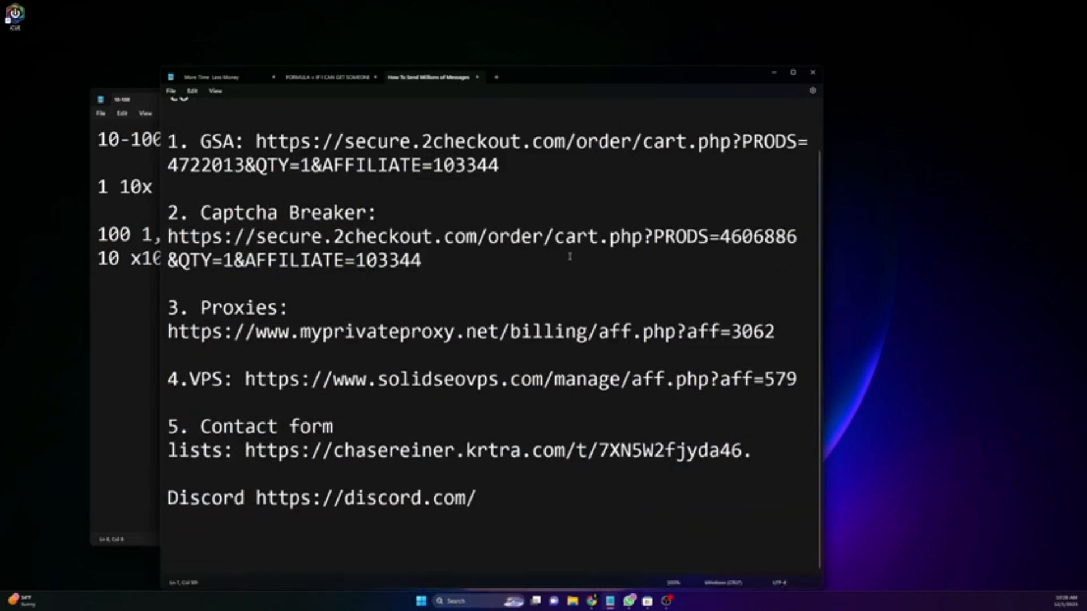
drag(587, 79, 654, 52)
drag(831, 424, 401, 424)
drag(311, 423, 808, 423)
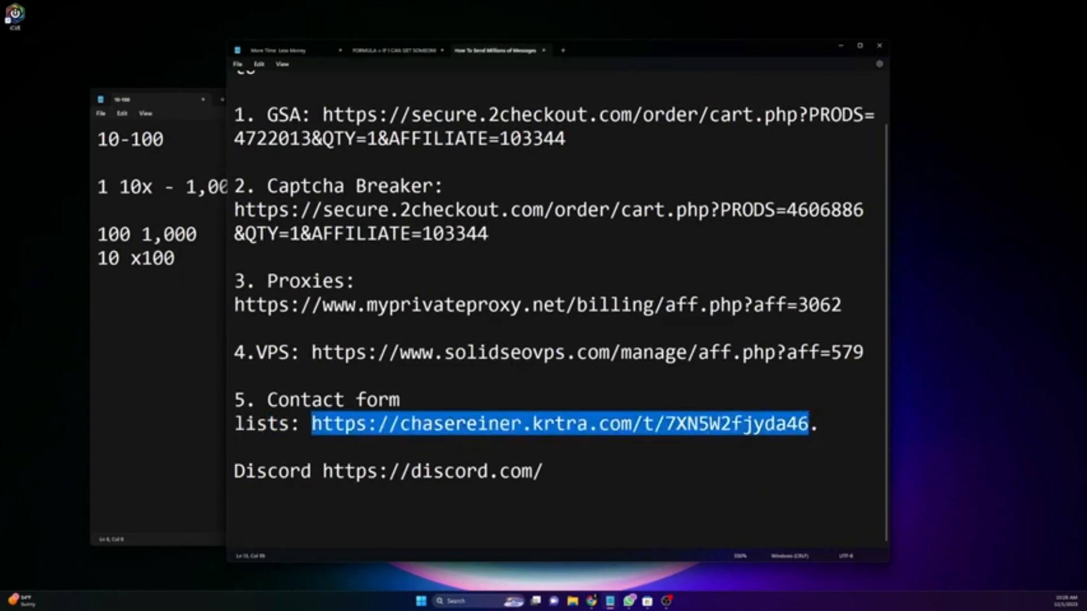
key(alt+Tab)
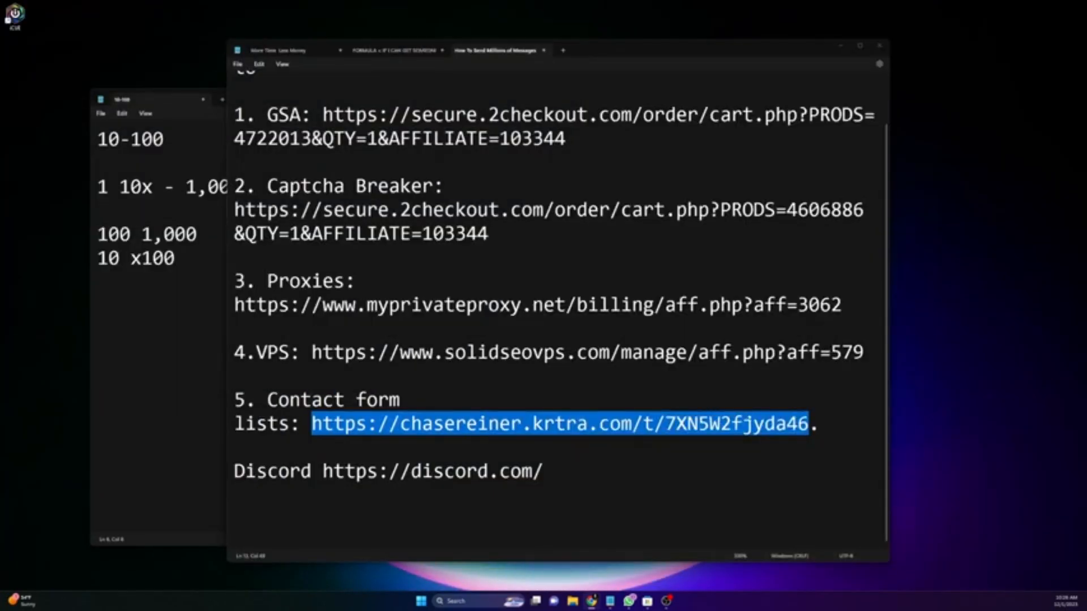
drag(405, 425, 234, 425)
key(ctrl+c)
click(819, 439)
click(767, 433)
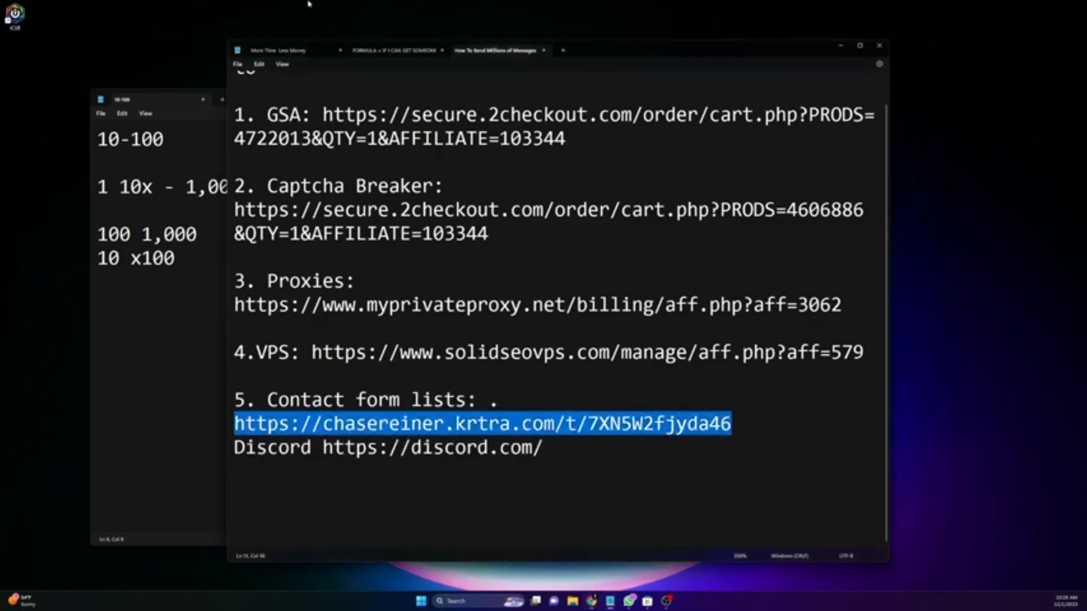
click(592, 601)
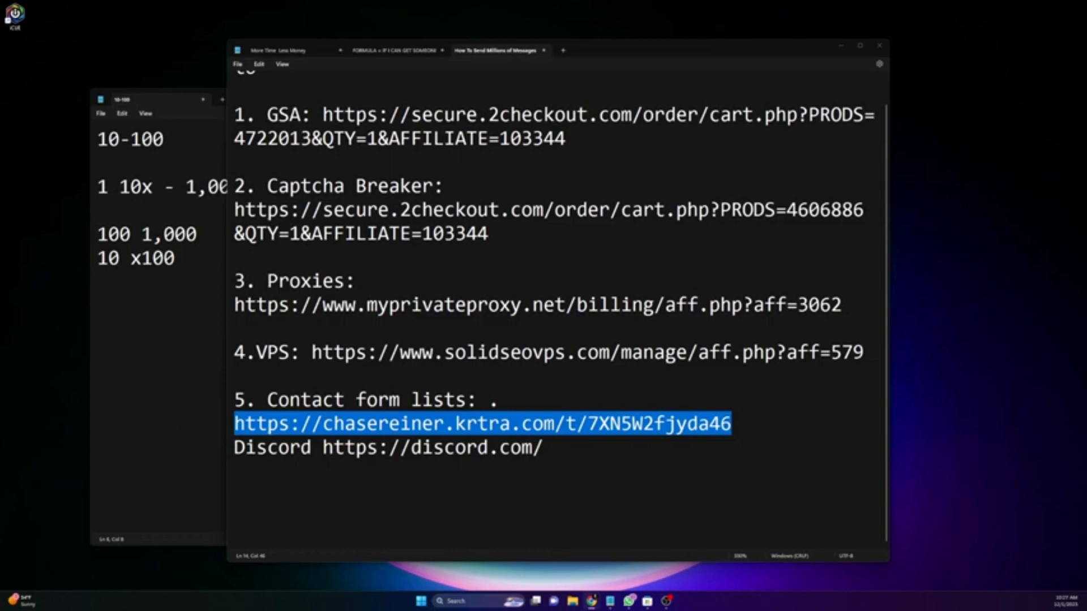
Step: Maximize the browser and load the corrected Kartra page address
drag(0, 104, 368, 68)
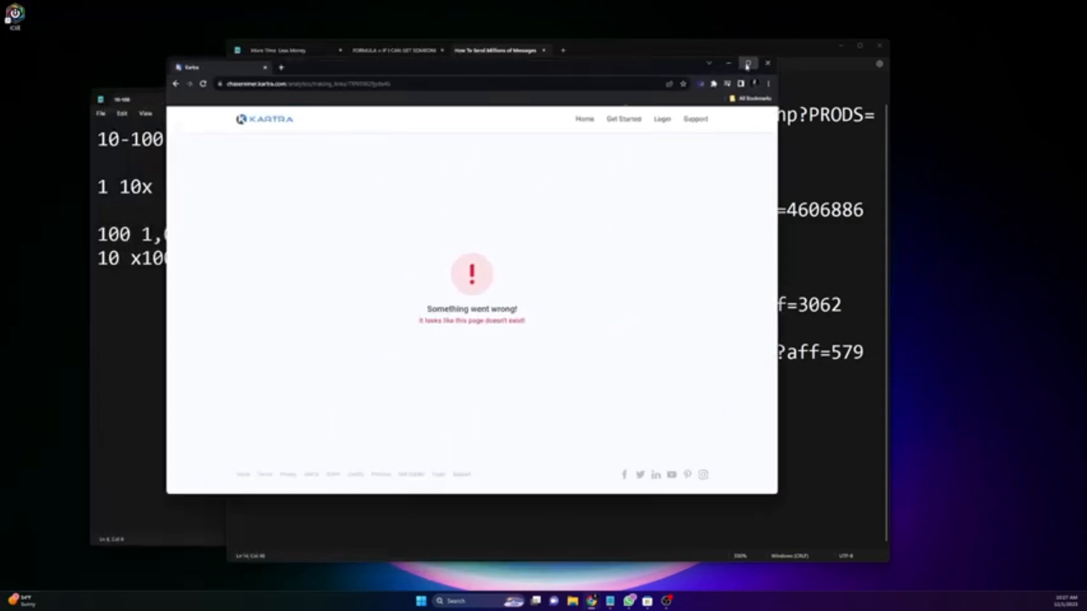
click(747, 65)
click(334, 22)
key(ctrl+v)
key(Return)
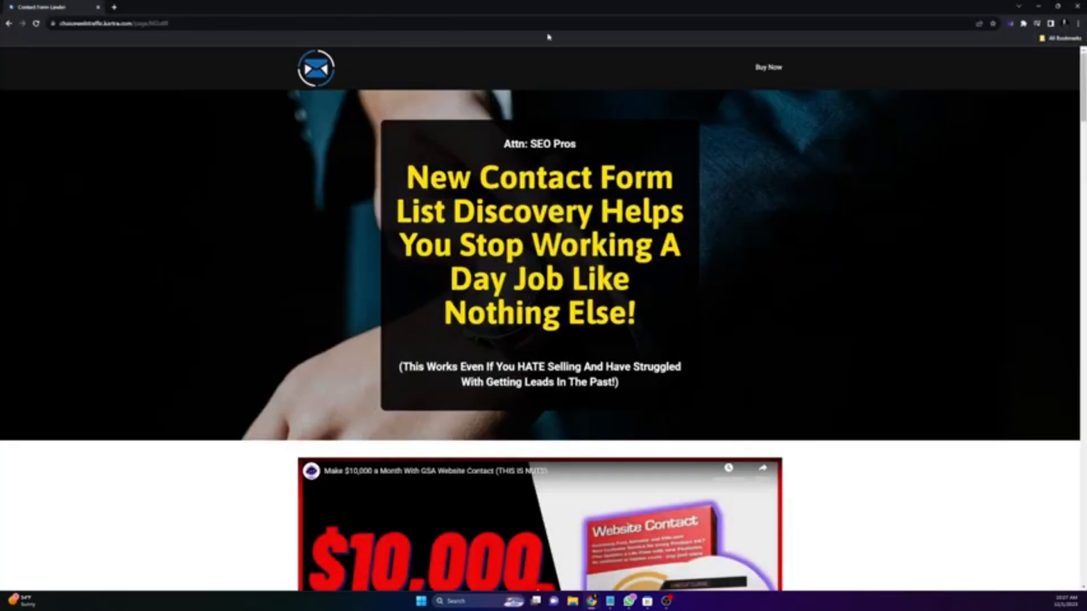
Step: Review the $99 Contact Form Lead Generation Lists offer, then minimize the browser
scroll(586, 281, down, 20)
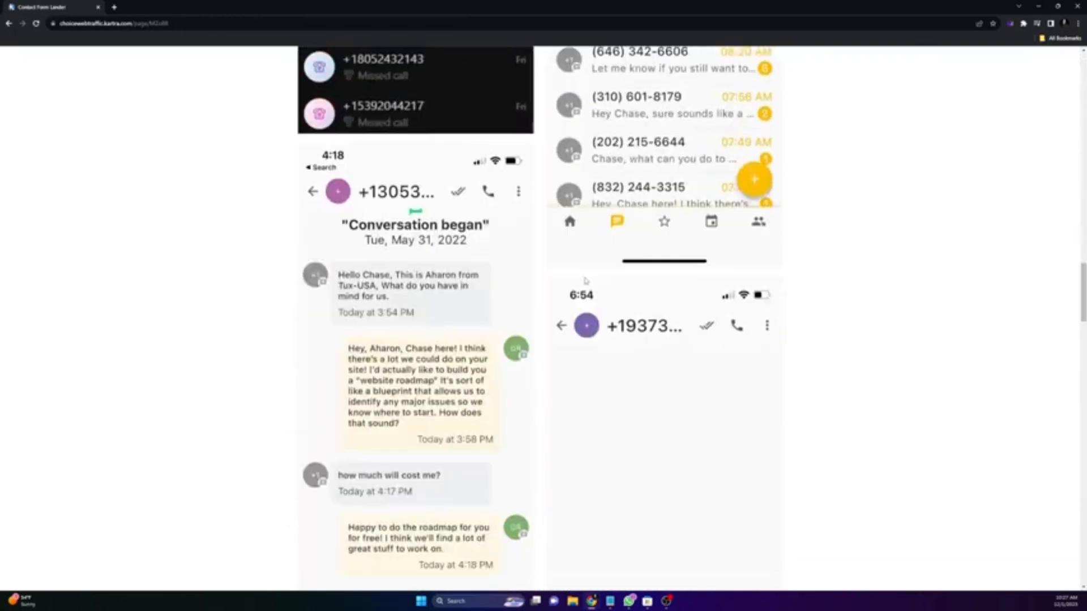
scroll(585, 280, down, 20)
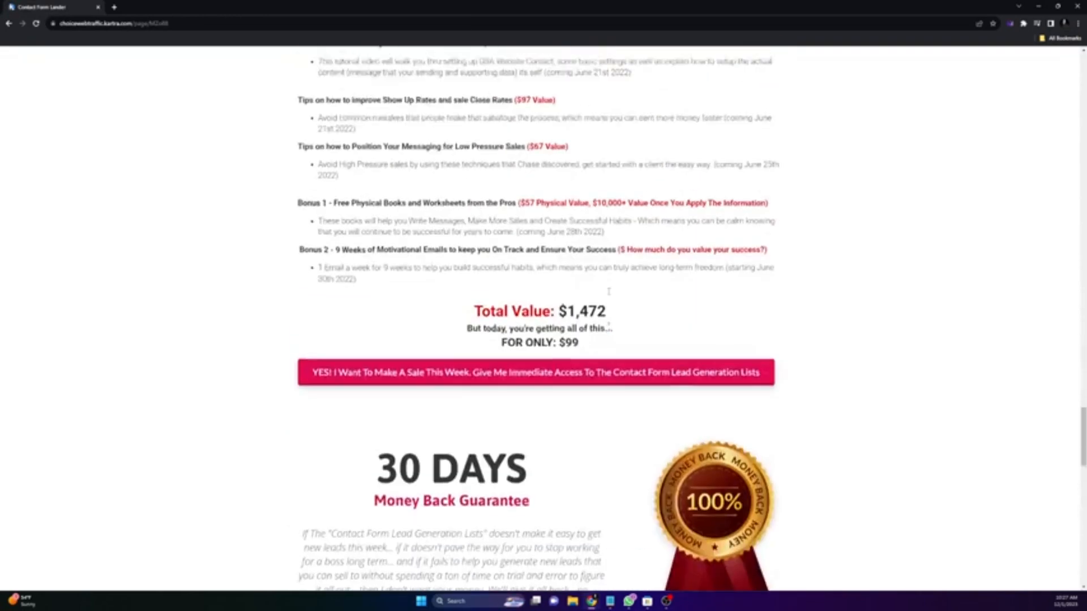
scroll(609, 291, up, 2)
scroll(553, 432, down, 15)
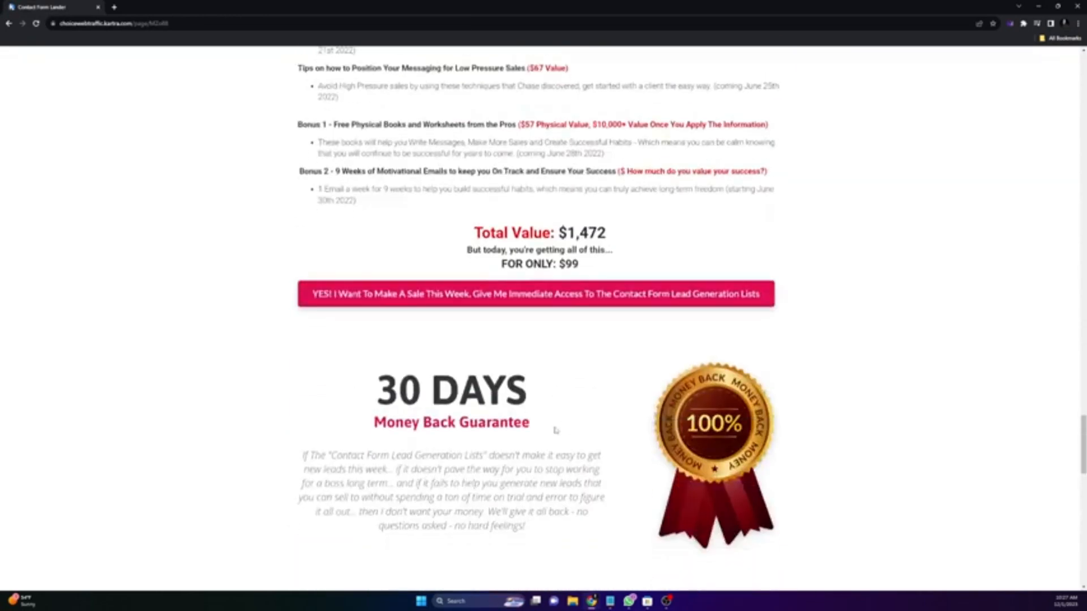
scroll(533, 363, up, 2)
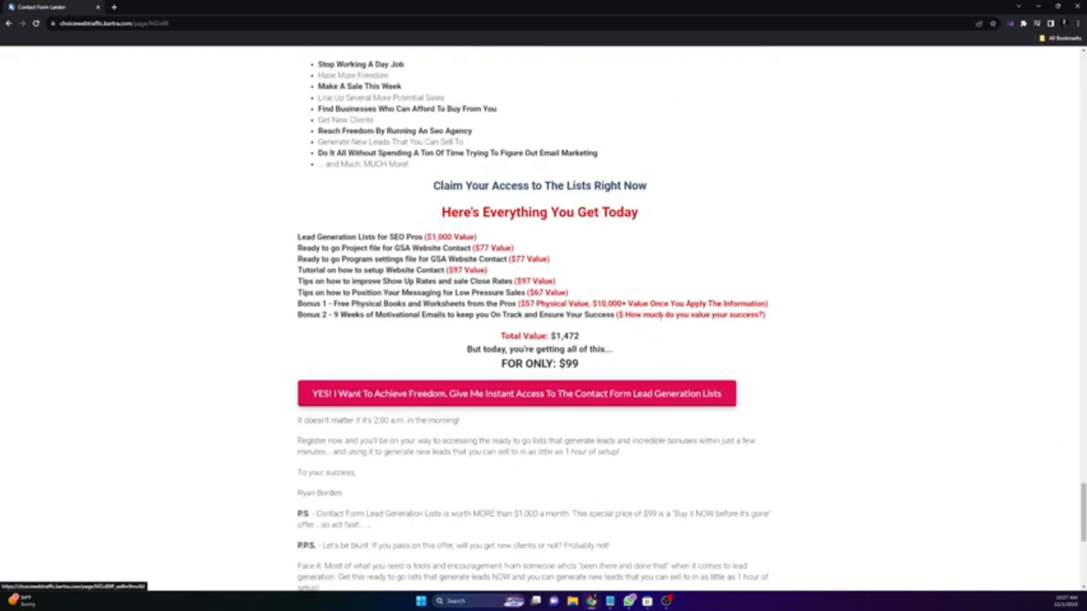
scroll(553, 311, down, 3)
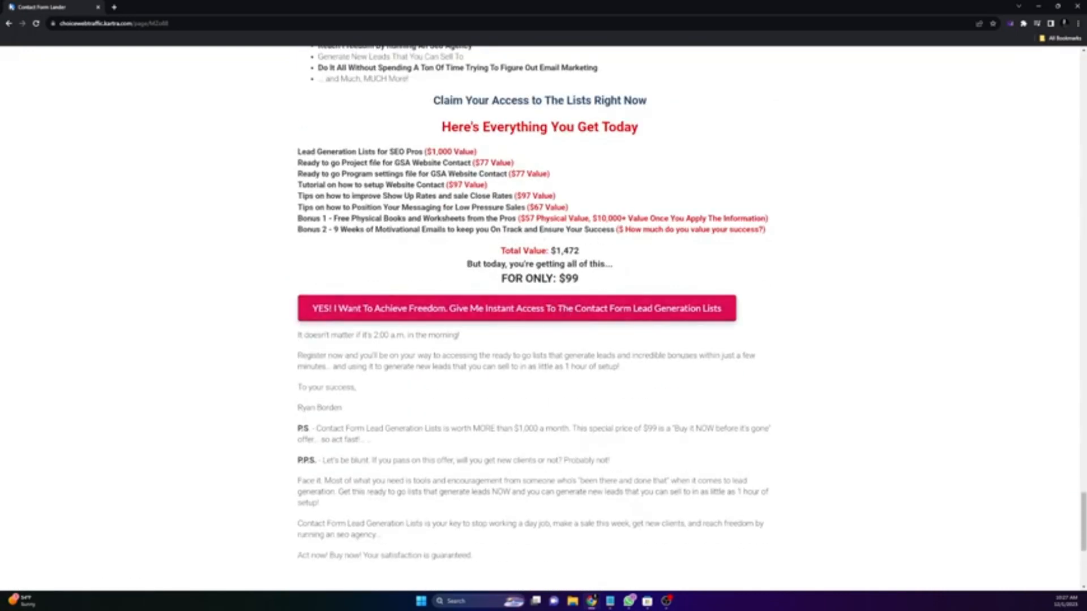
click(1038, 6)
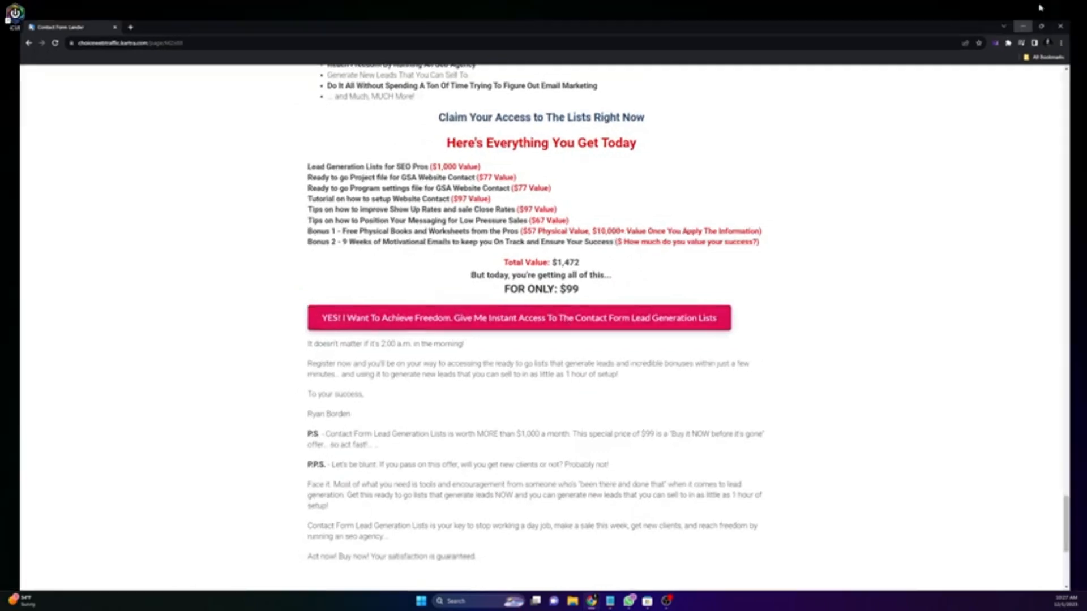
click(558, 492)
Step: Make the Discord line item '6.' and paste the contact-form list link after it
click(761, 425)
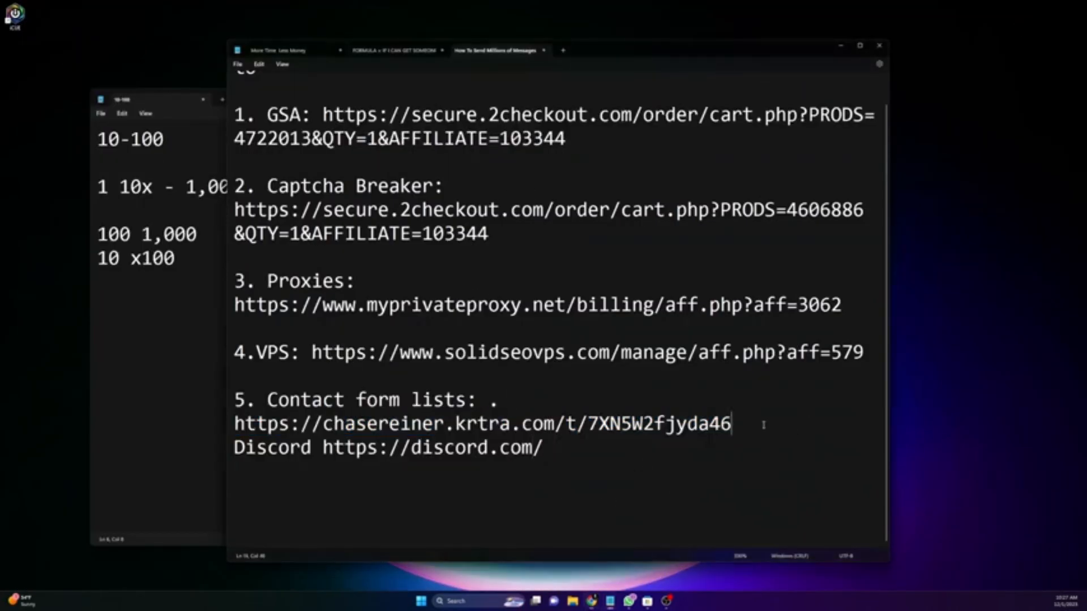
key(Return)
key(Return)
text(6.)
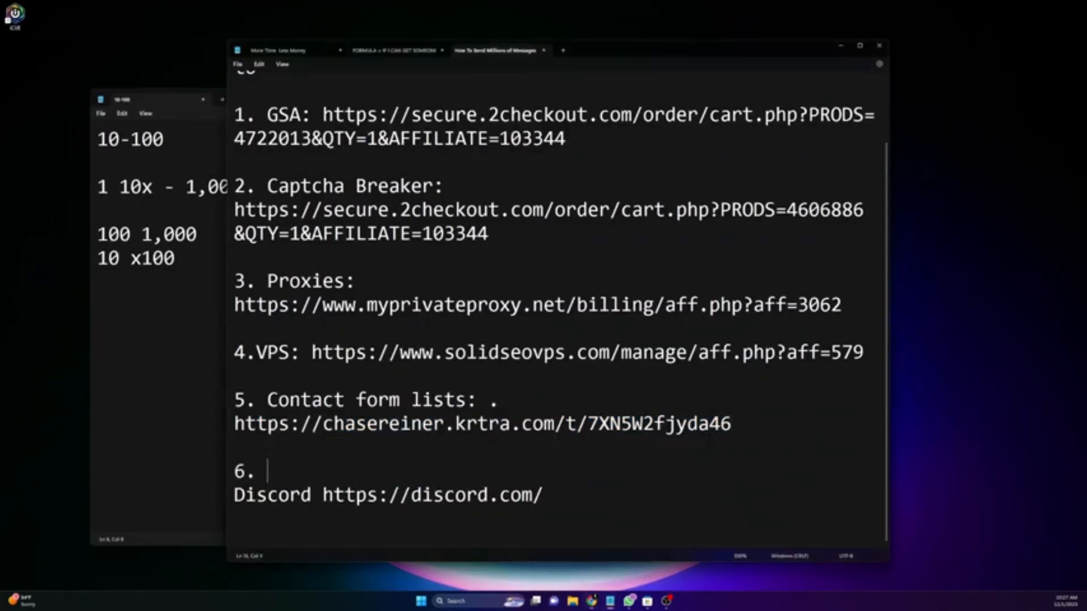
click(240, 496)
key(BackSpace)
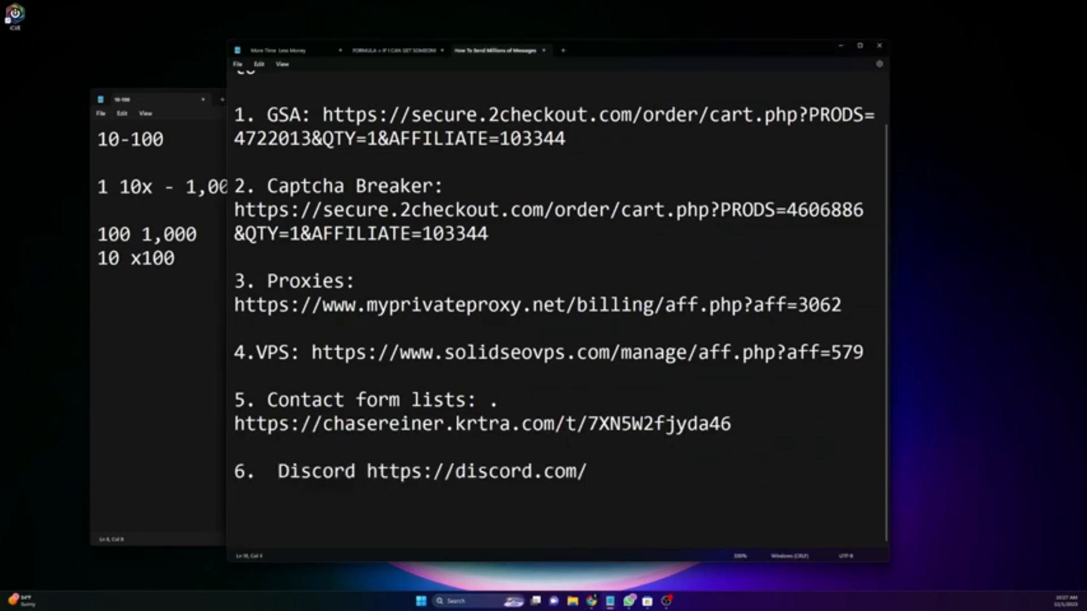
text(3)
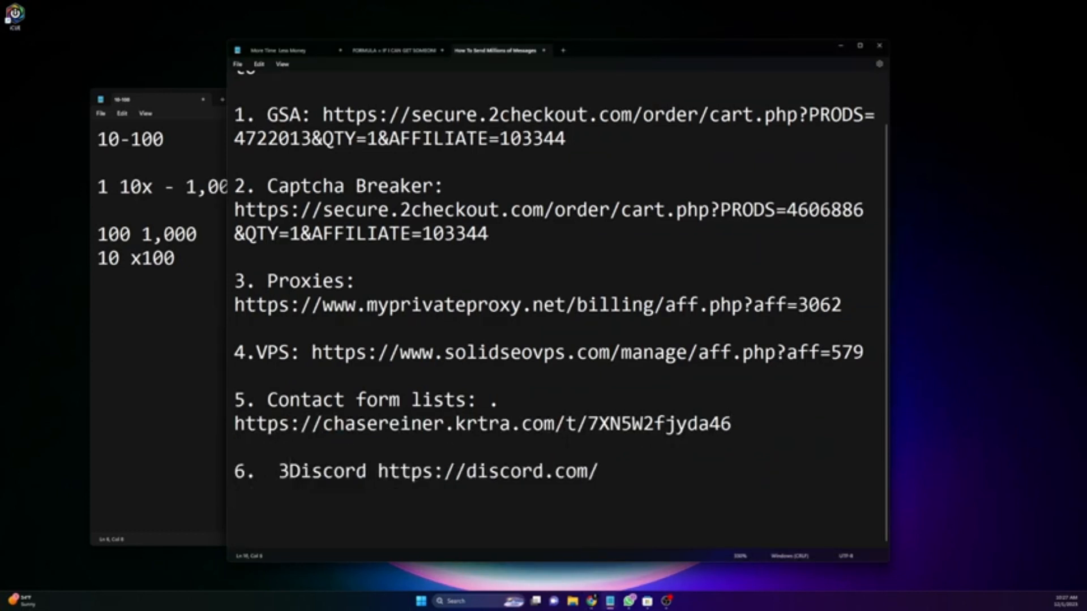
key(BackSpace)
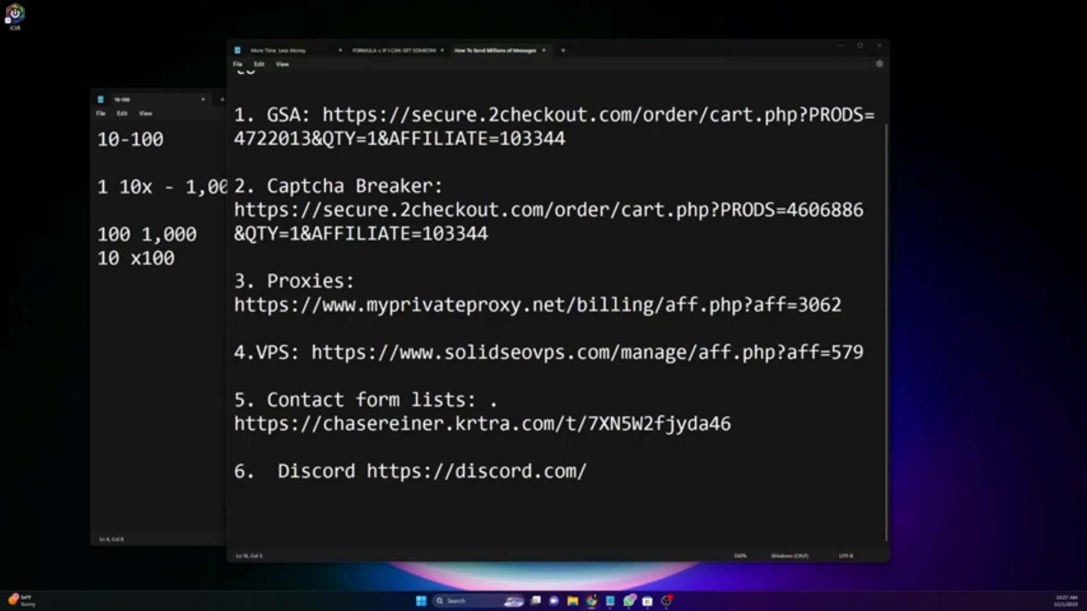
click(733, 505)
key(ctrl+v)
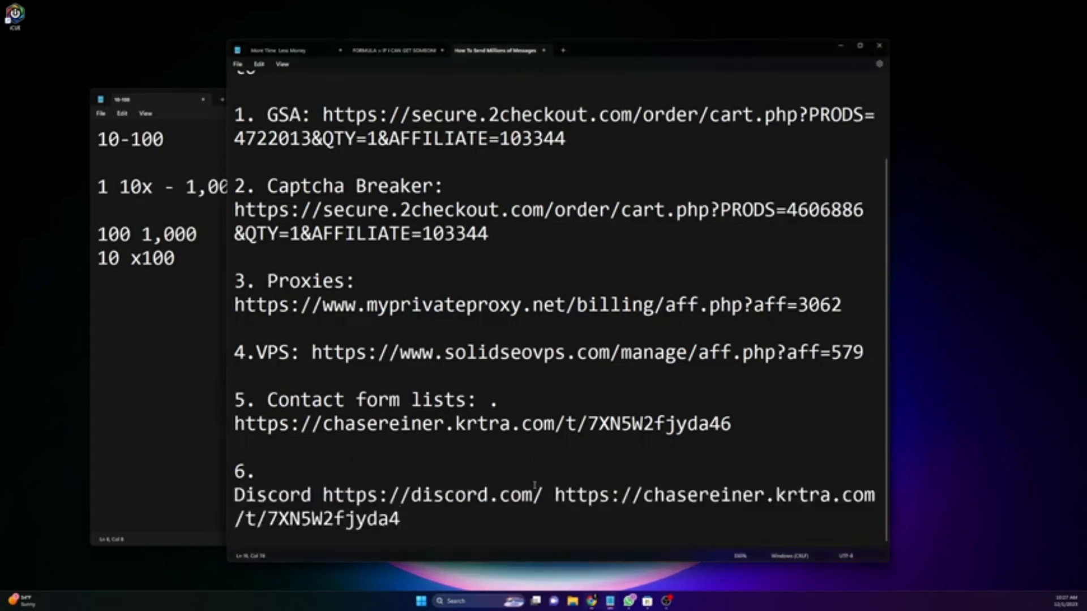
scroll(581, 504, up, 2)
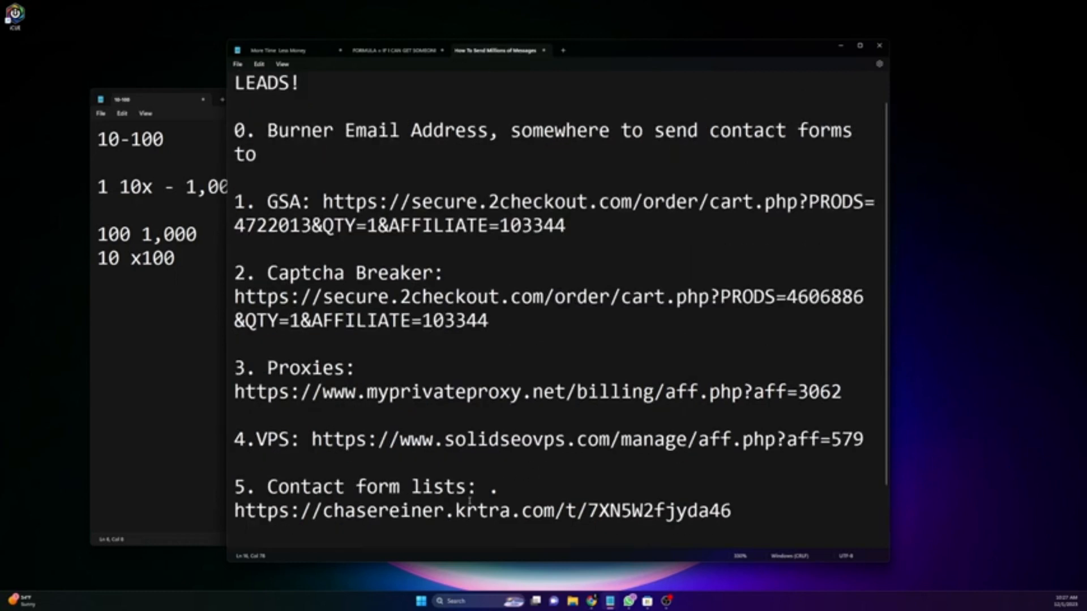
scroll(470, 501, down, 3)
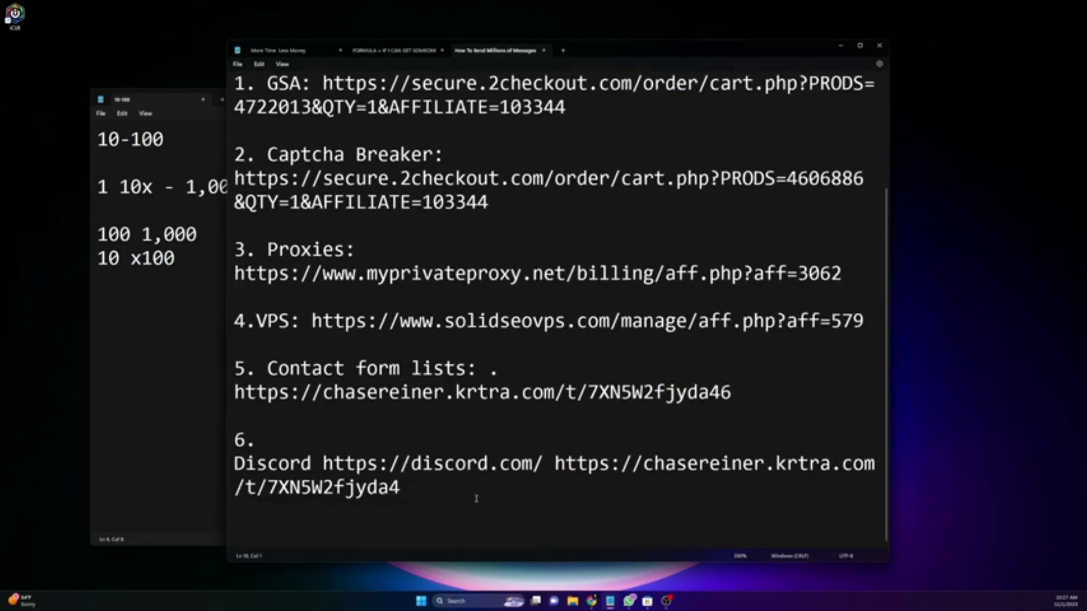
Step: Add '7. DFY Setup:' as the next list item
text(7. DFYU S)
key(BackSpace)
key(BackSpace)
key(BackSpace)
text(Setup:)
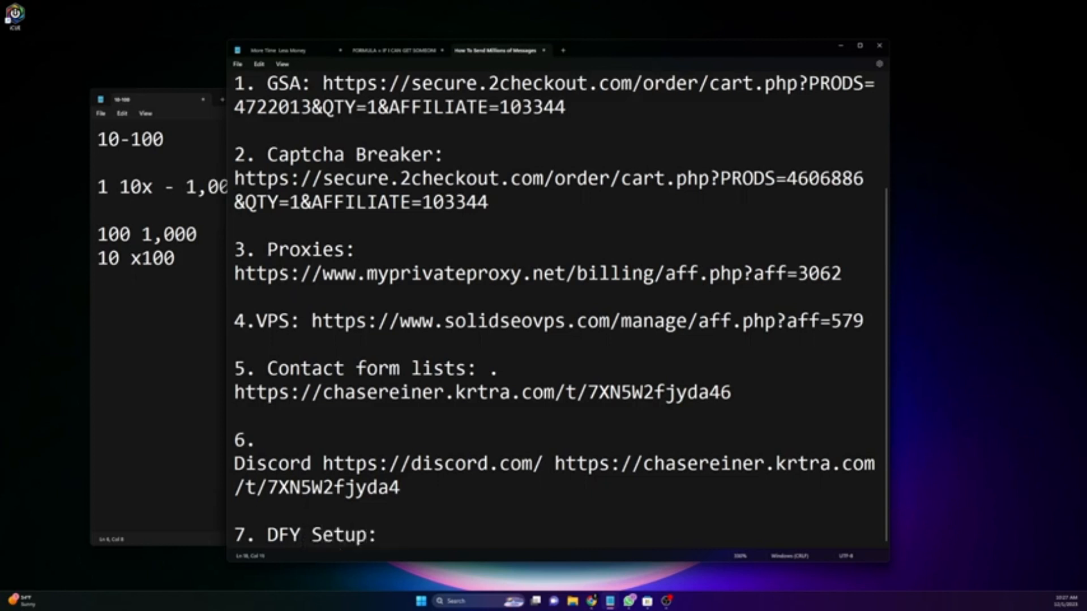
key(alt+Tab)
scroll(577, 508, up, 3)
scroll(539, 233, down, 3)
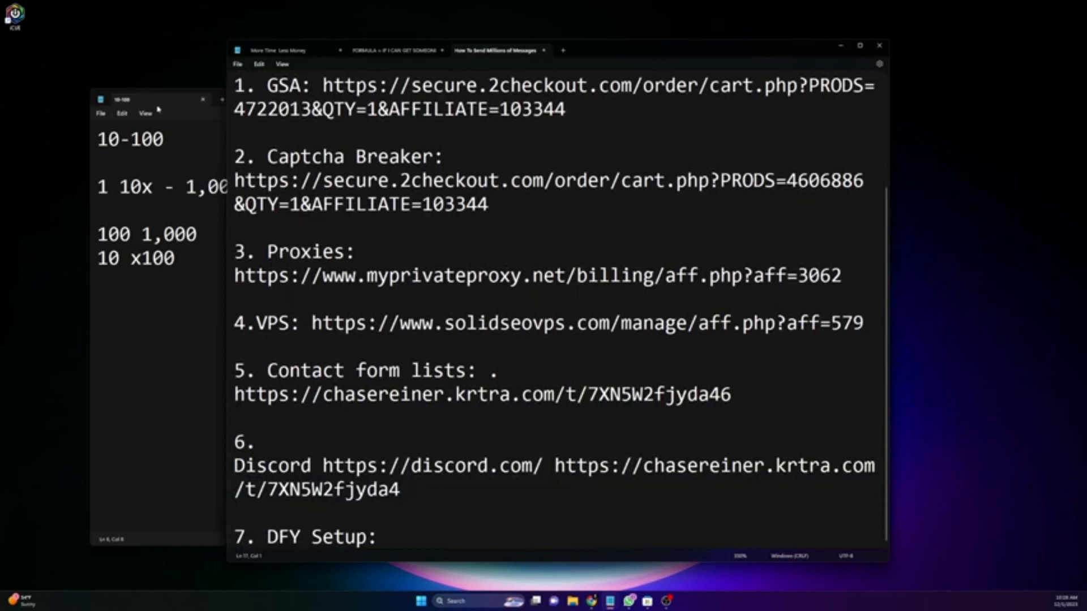
Step: Add WINDOWS under '10 x100' in the 10-100 note, then search Start for Remote Desktop Connection
click(98, 311)
drag(651, 102, 750, 75)
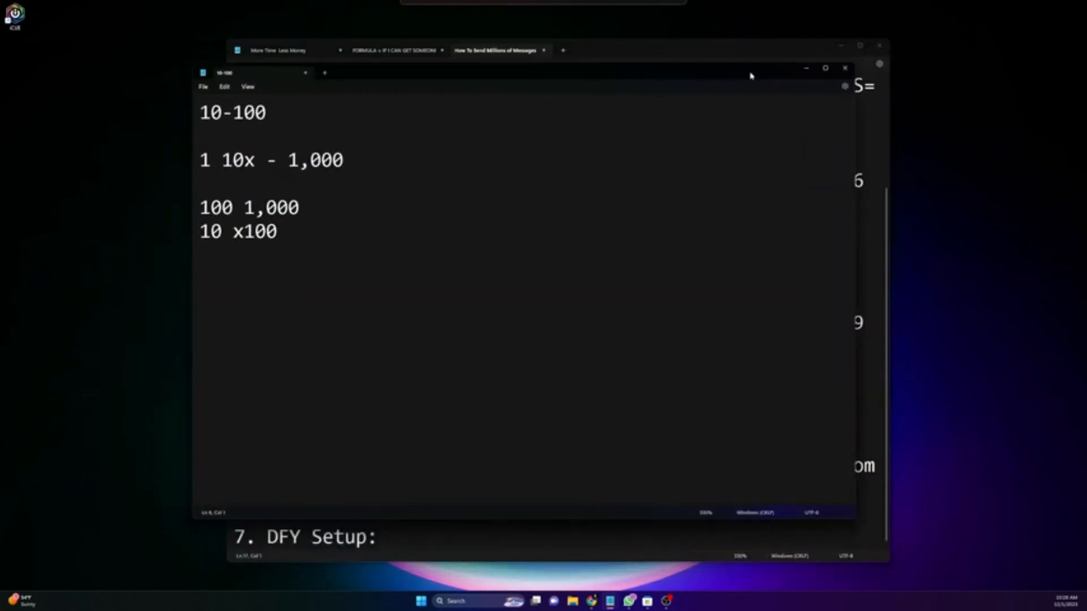
key(Return)
key(Return)
key(BackSpace)
key(BackSpace)
key(End)
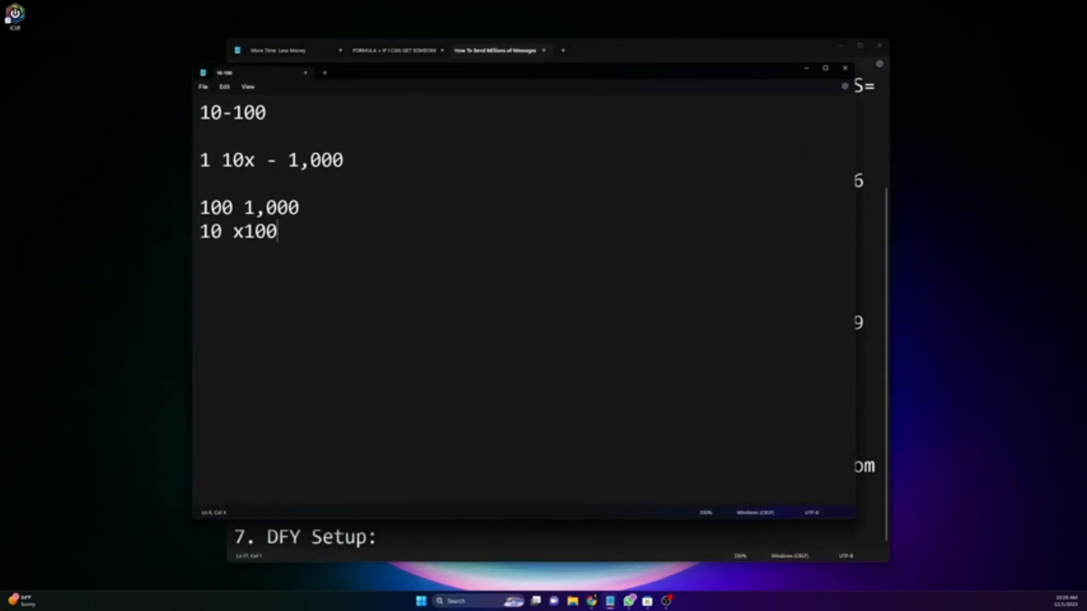
key(Return)
key(Return)
key(Return)
text(WINDFOWS)
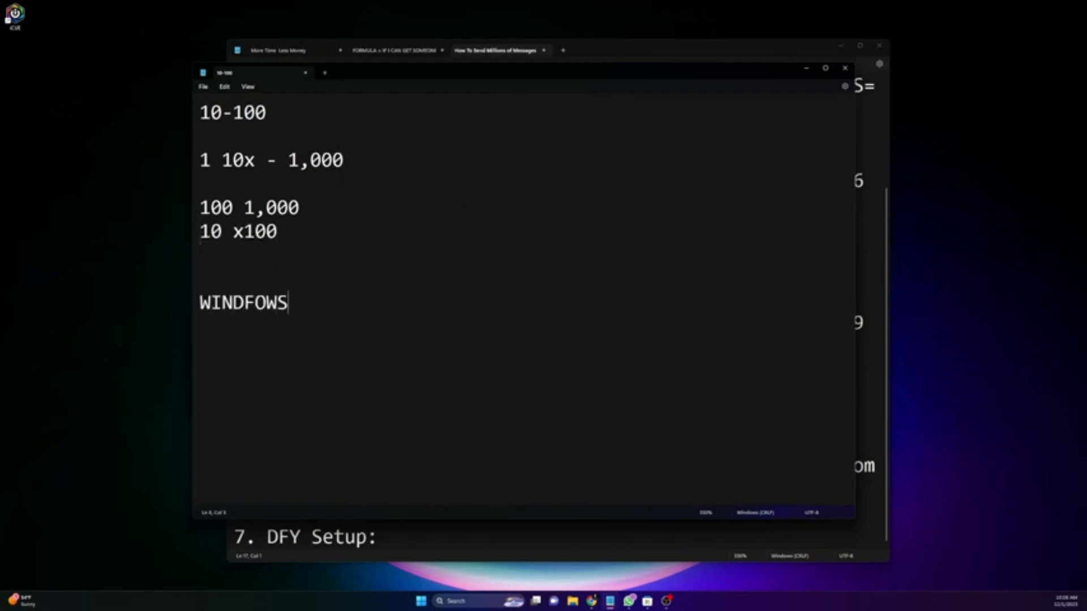
key(BackSpace)
key(BackSpace)
key(BackSpace)
key(BackSpace)
text(OWS)
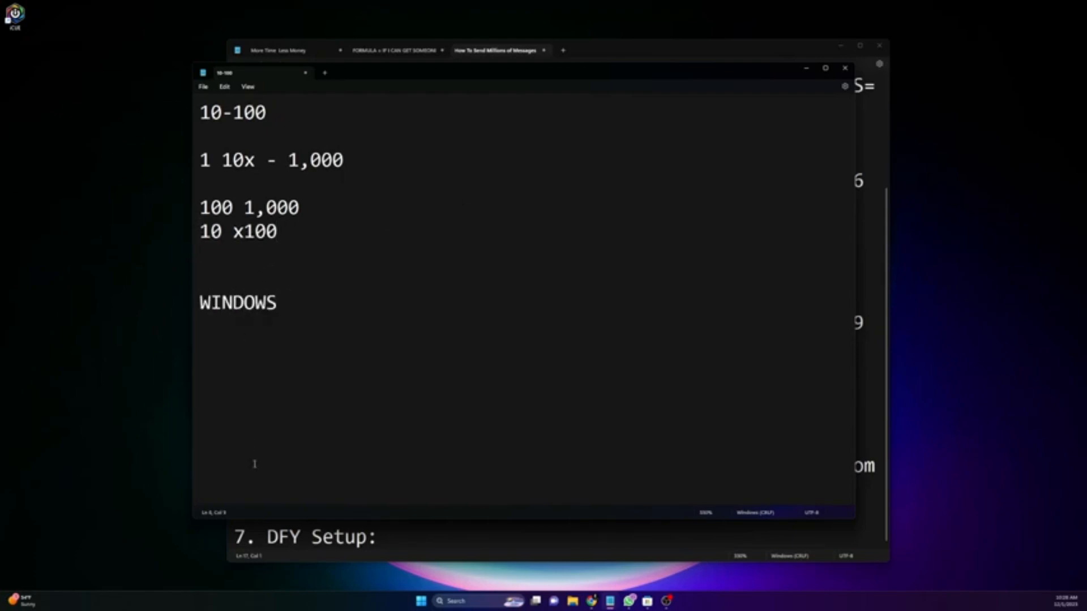
click(425, 605)
text(r)
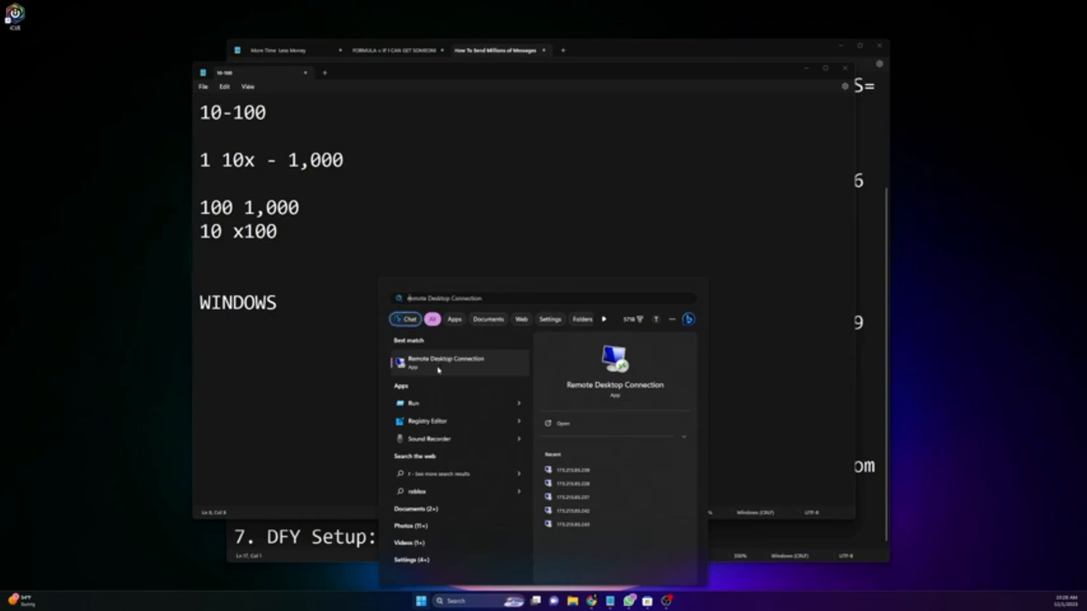
Step: Launch Remote Desktop Connection, connect to the server, and accept the certificate warning
click(442, 365)
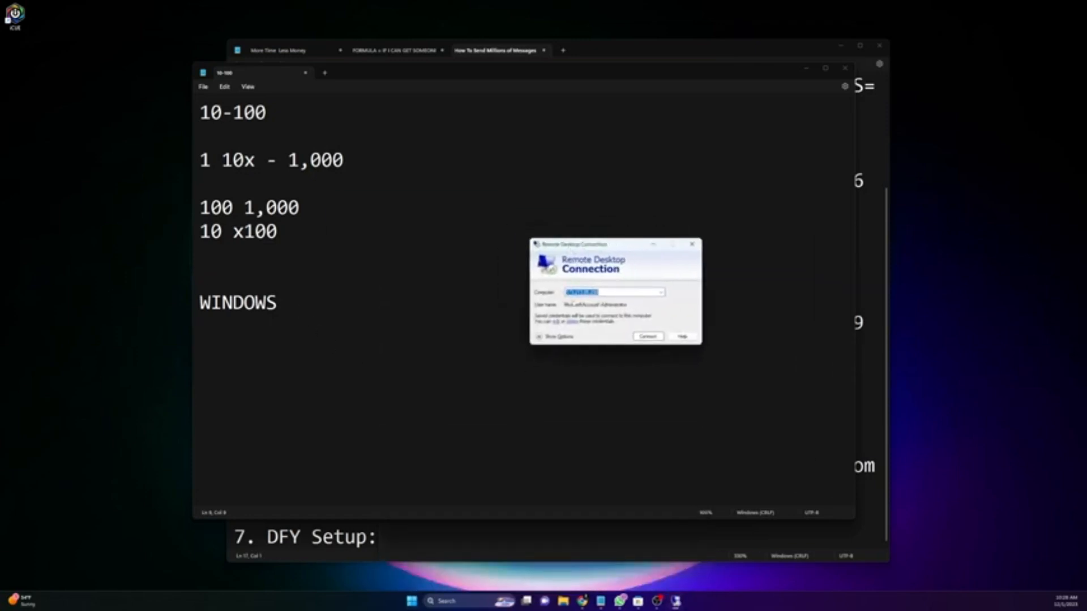
click(602, 236)
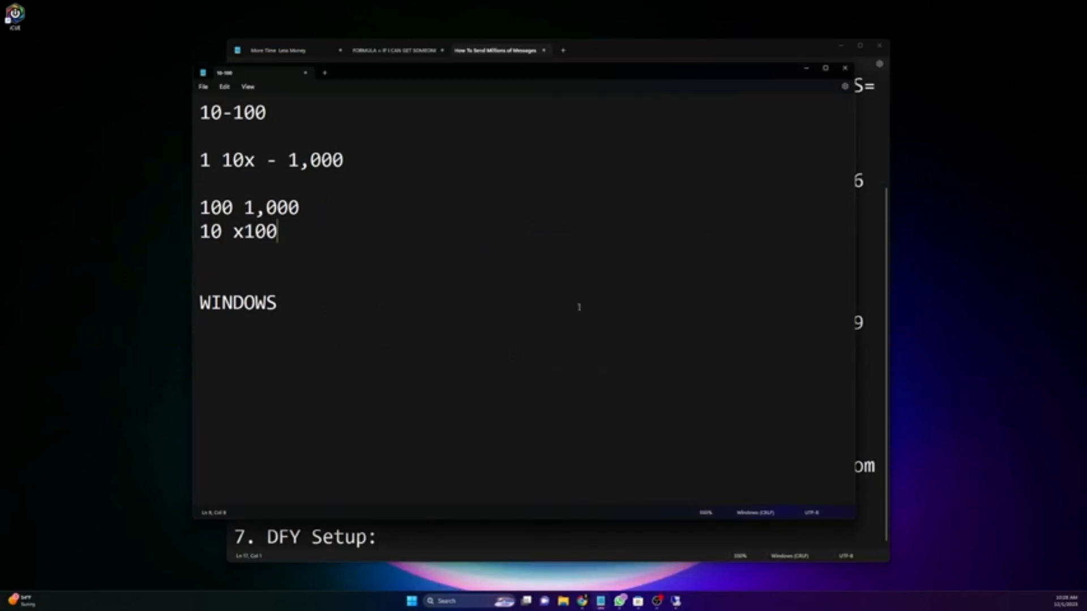
click(676, 602)
drag(594, 246, 562, 256)
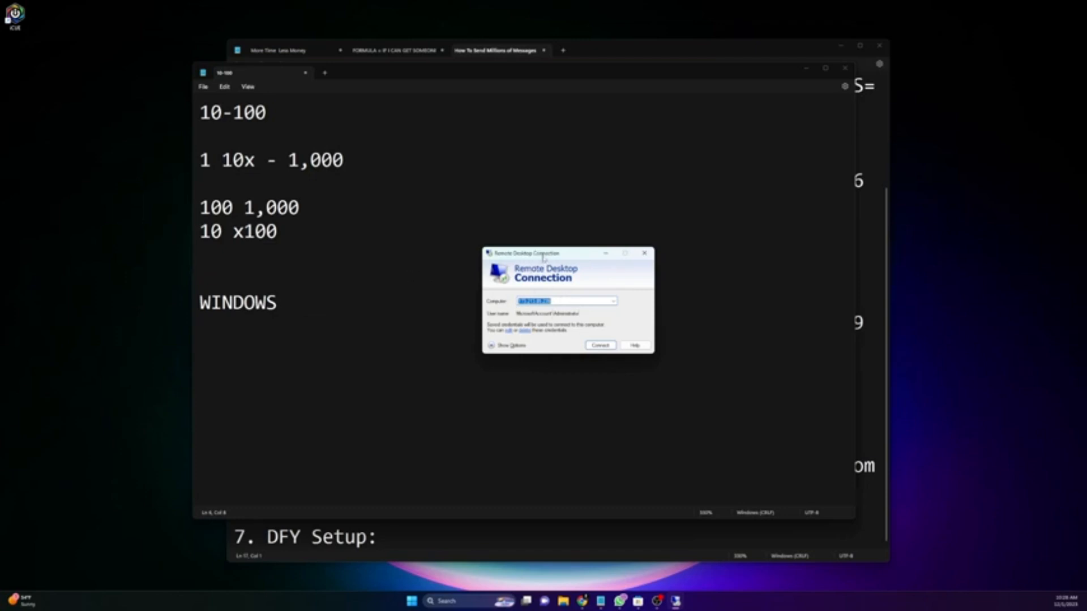
drag(544, 257, 534, 263)
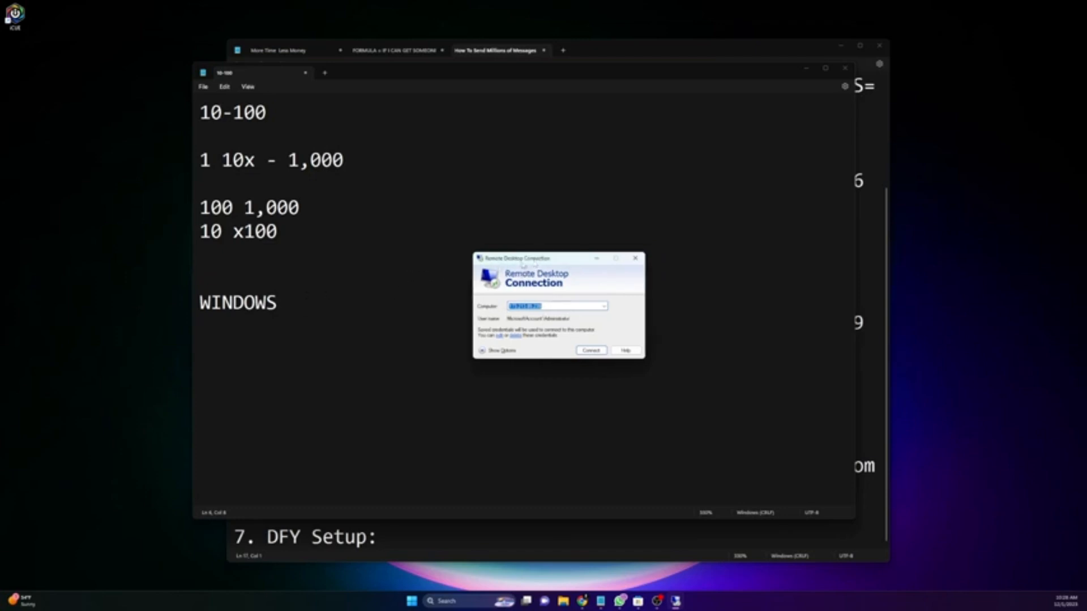
drag(525, 259, 560, 223)
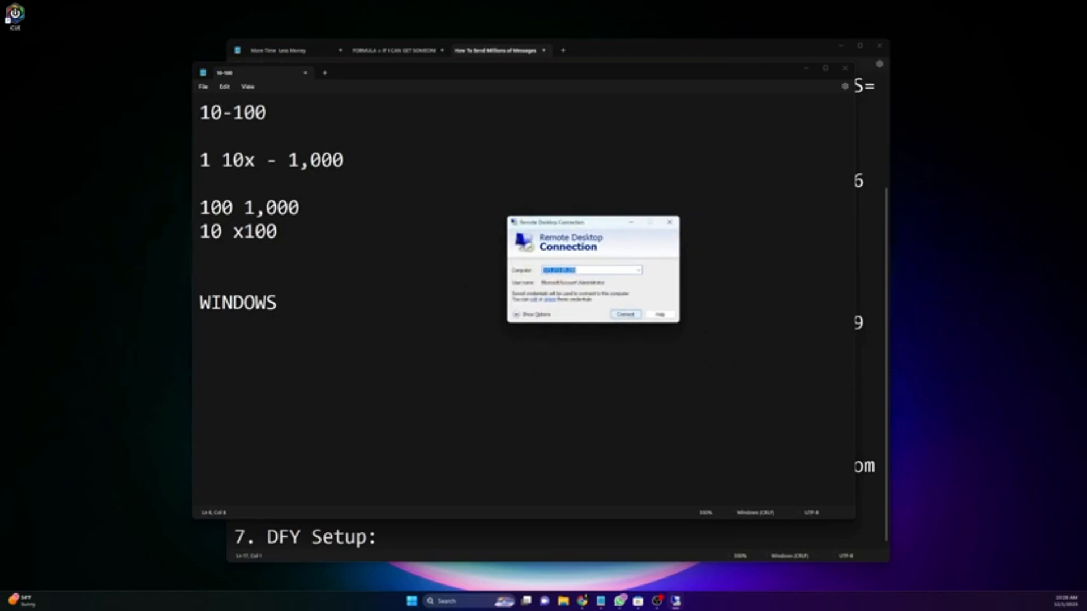
click(626, 315)
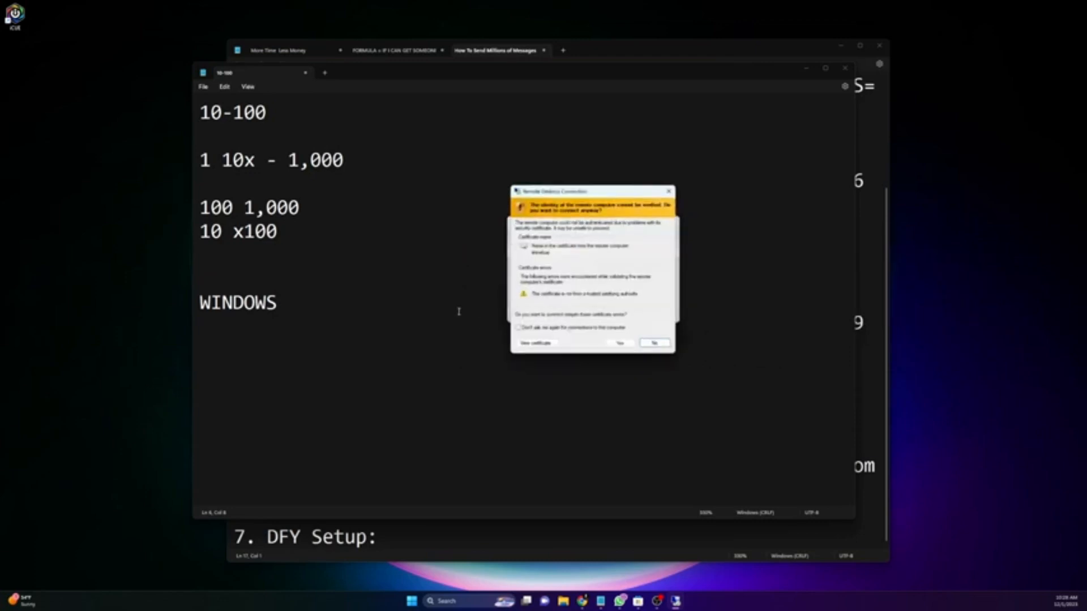
click(621, 344)
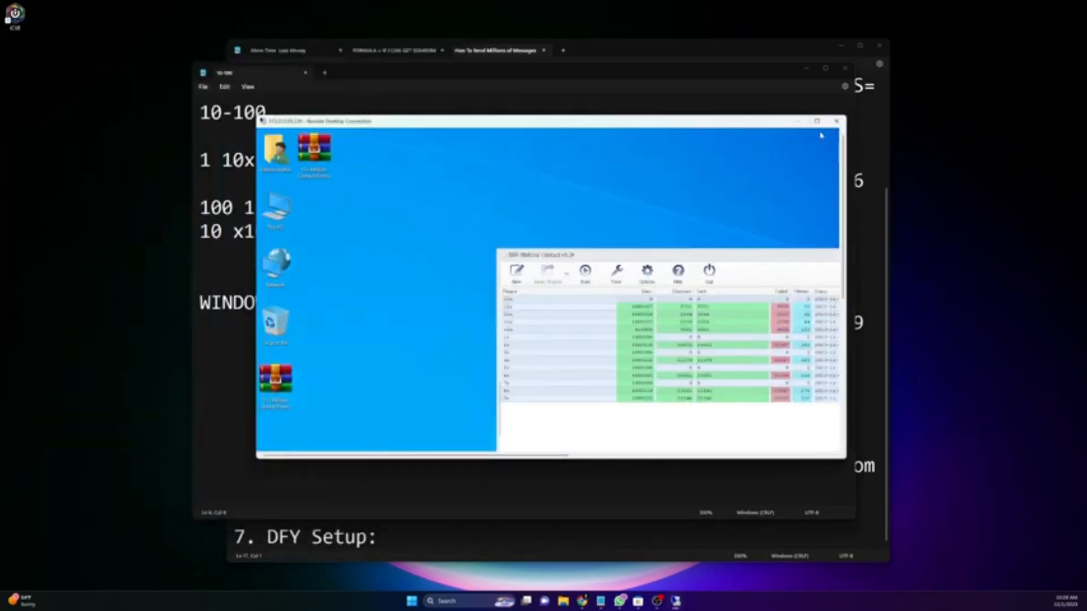
Step: Maximize the remote session and place Website Contact and Captcha Breaker side by side
click(818, 121)
click(574, 128)
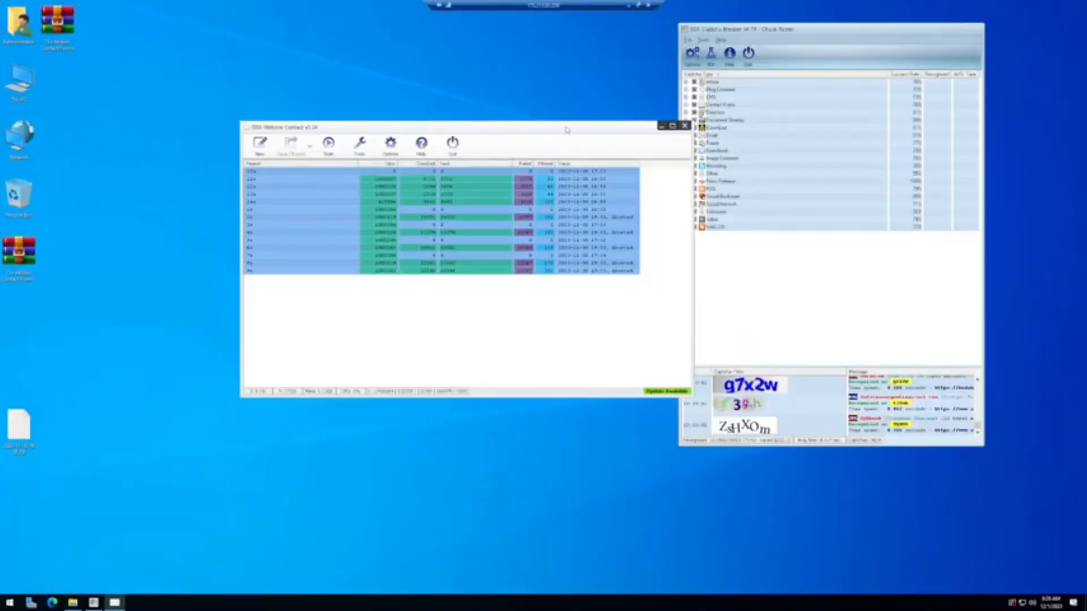
drag(566, 130, 440, 102)
drag(755, 30, 672, 48)
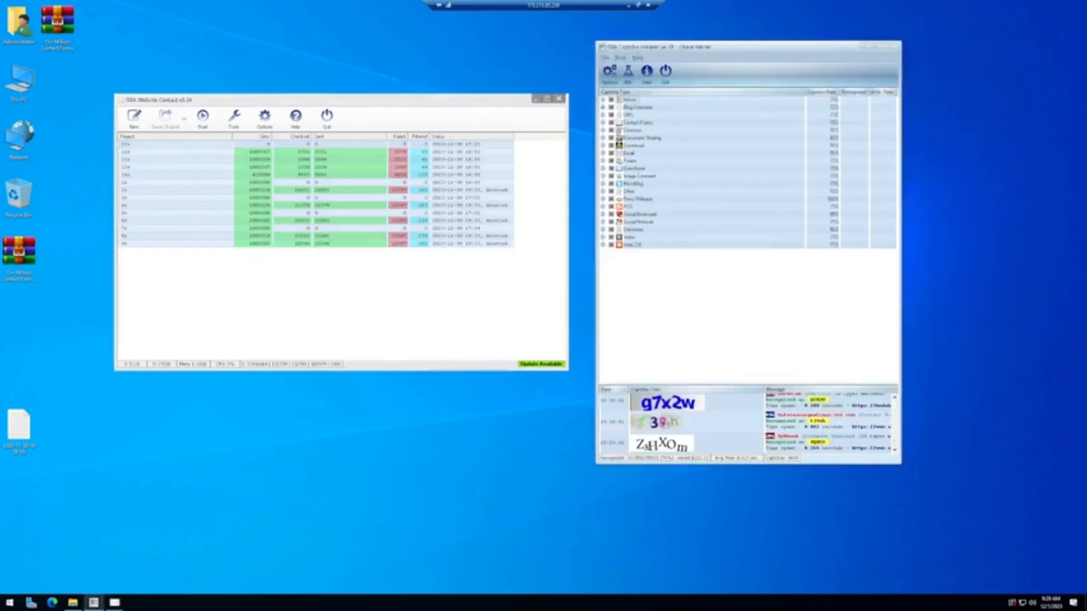
drag(498, 100, 531, 105)
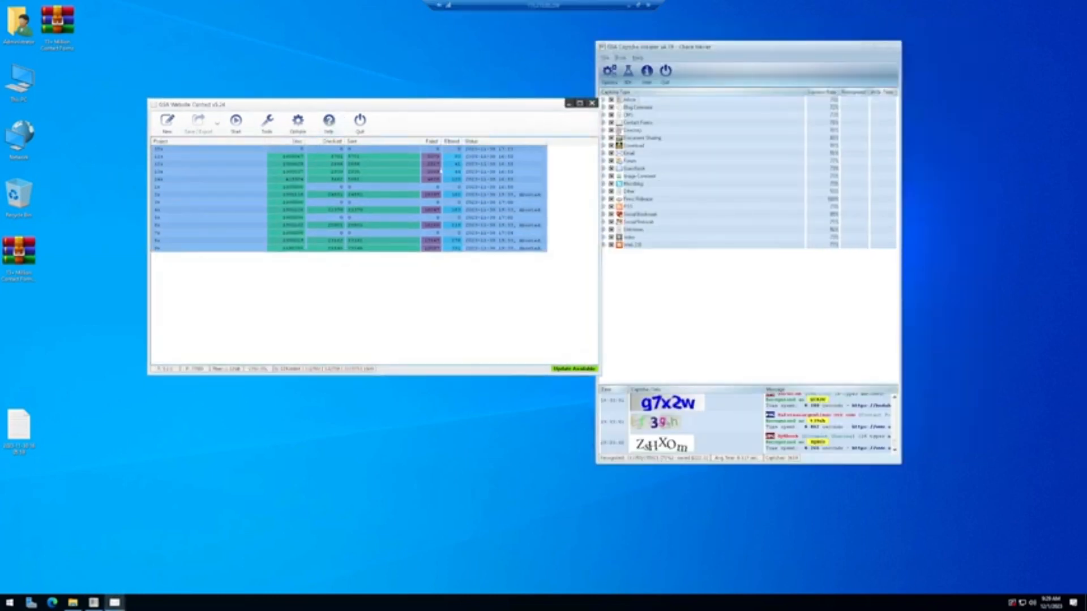
Step: Select and deselect the project rows, then select the 15+ Million Contact Forms archive
click(472, 278)
drag(523, 294, 212, 150)
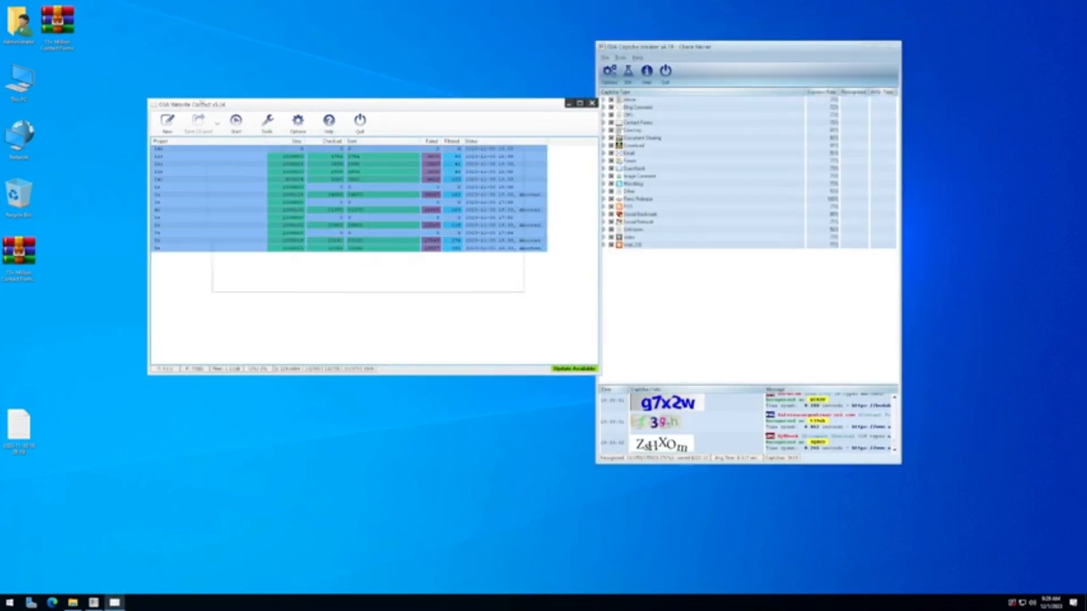
click(335, 293)
key(ctrl+a)
click(334, 327)
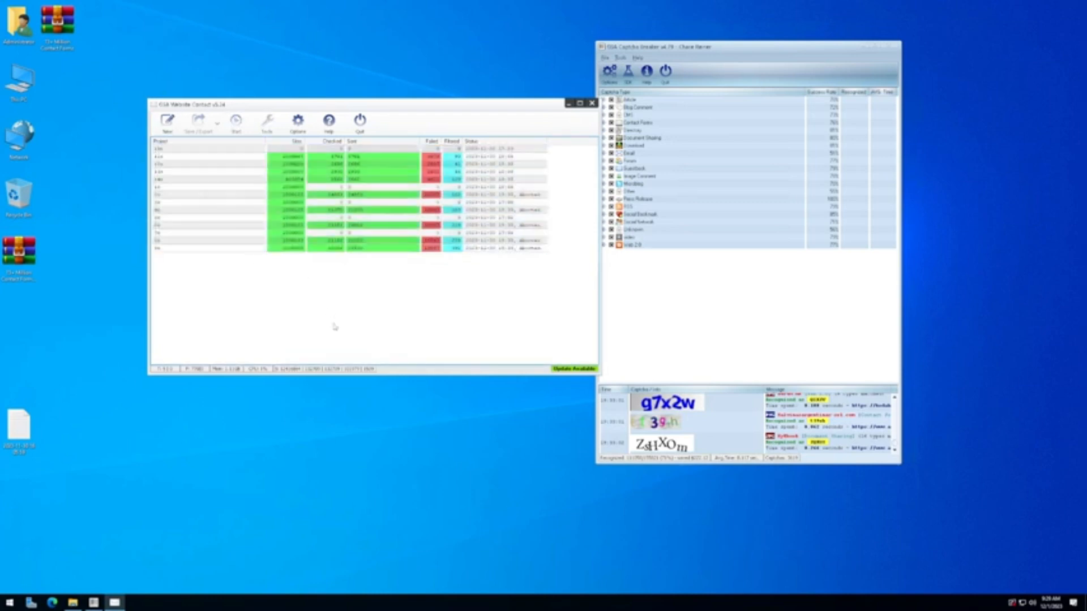
drag(301, 303, 220, 147)
click(264, 327)
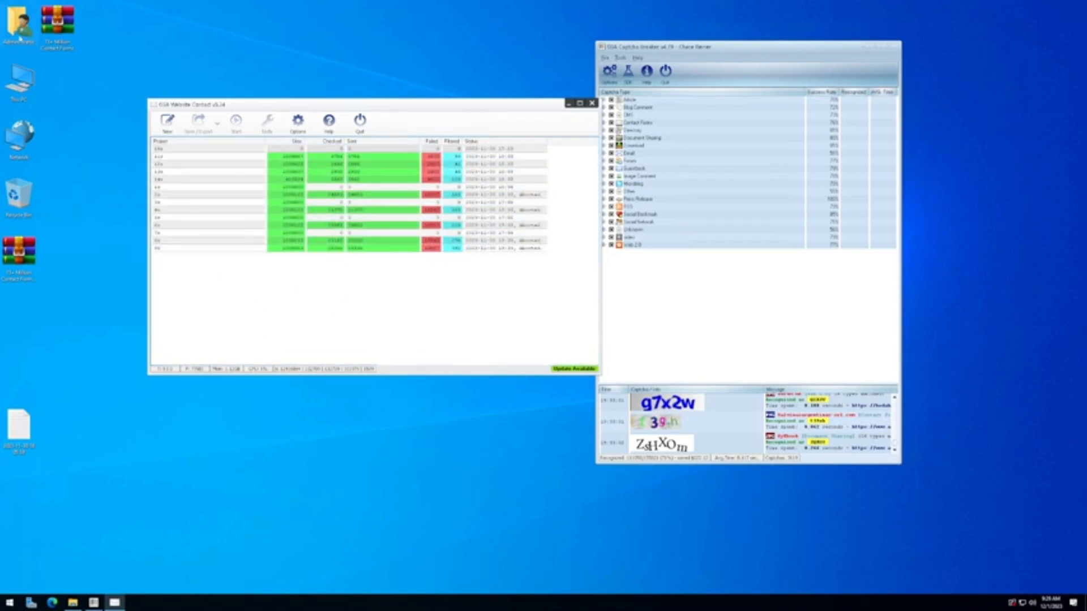
click(71, 45)
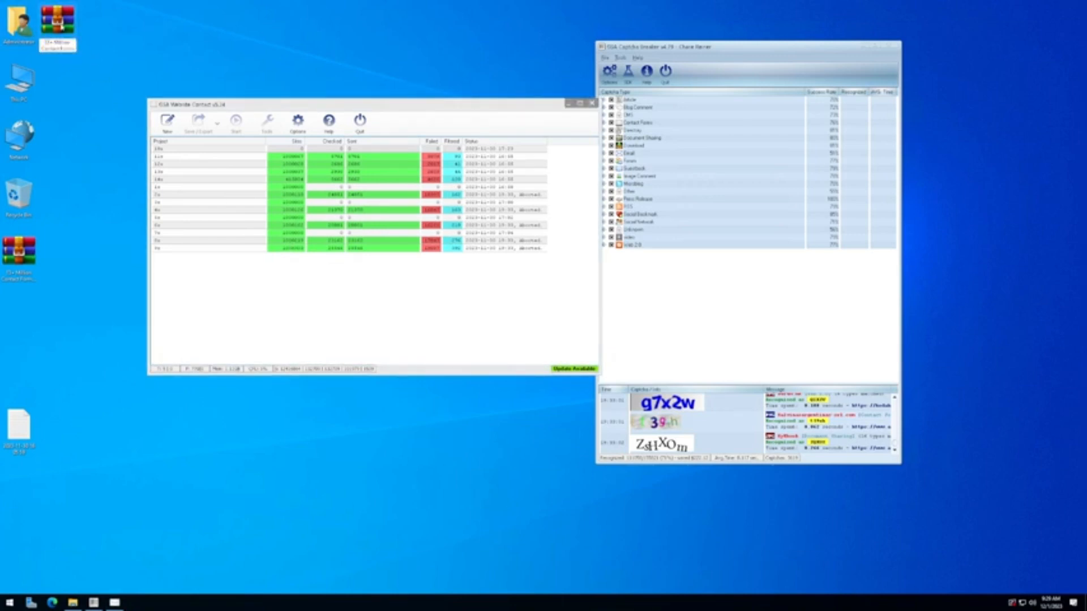
key(Return)
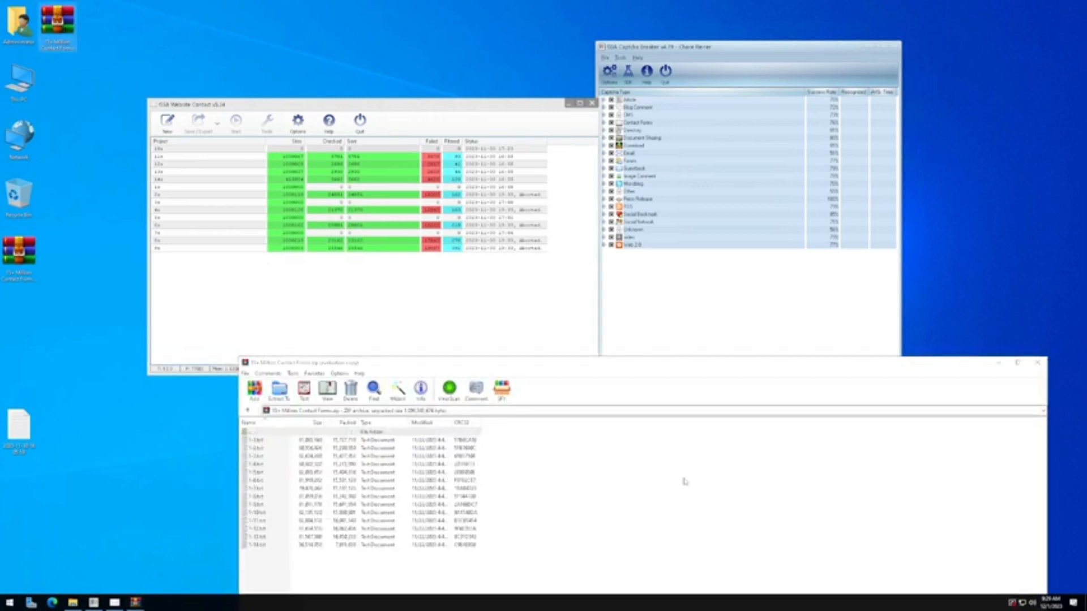
drag(560, 359, 432, 151)
drag(428, 435, 223, 223)
click(492, 479)
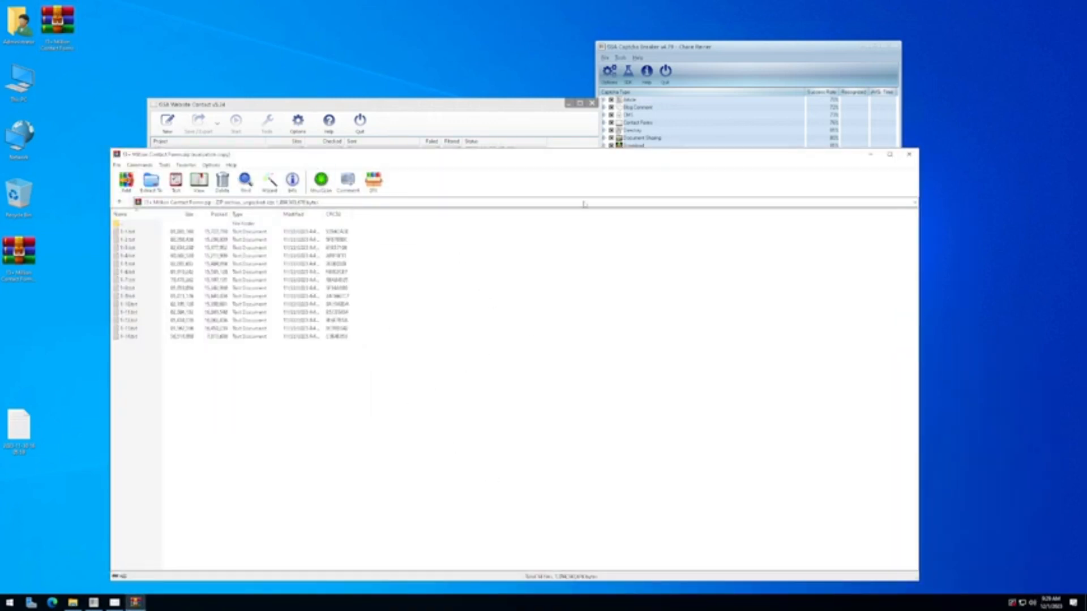
click(909, 154)
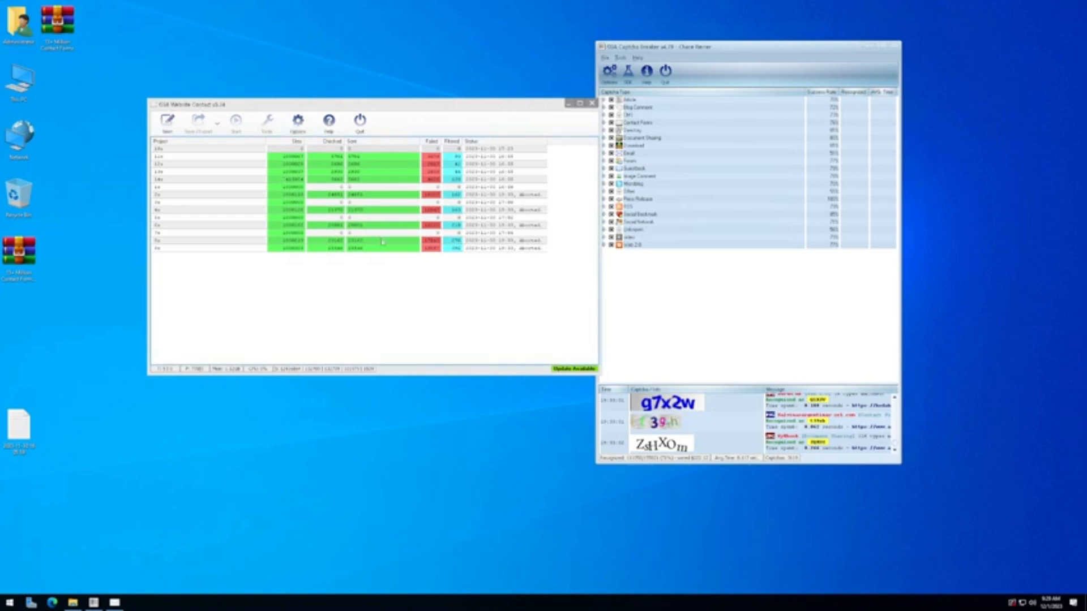
Step: Select and deselect the project rows and shift the project window down-left
drag(305, 329, 224, 143)
click(283, 352)
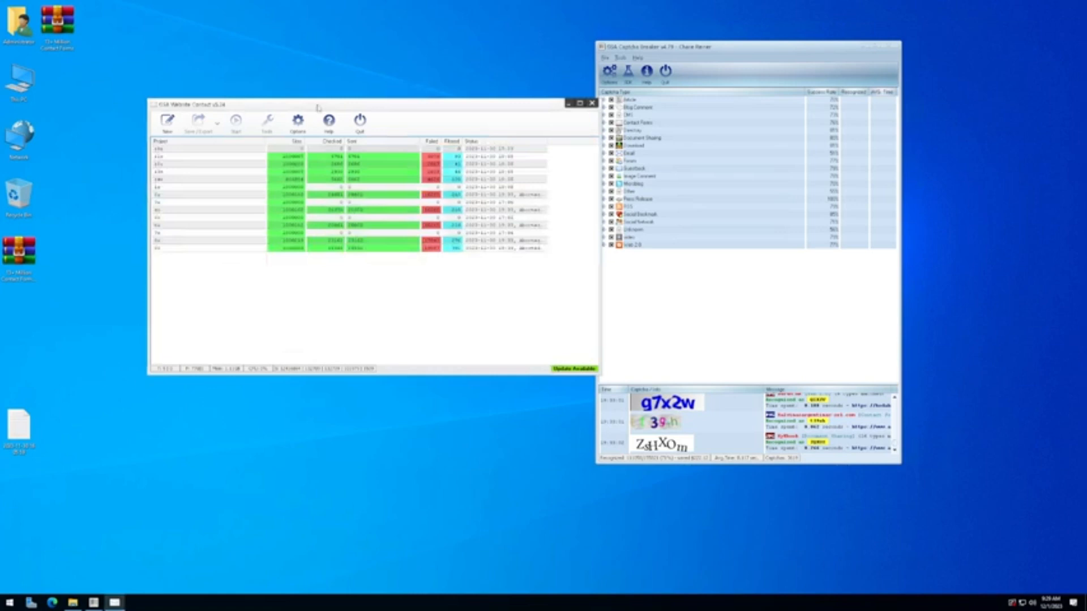
drag(317, 108, 304, 122)
drag(395, 359, 255, 145)
click(295, 307)
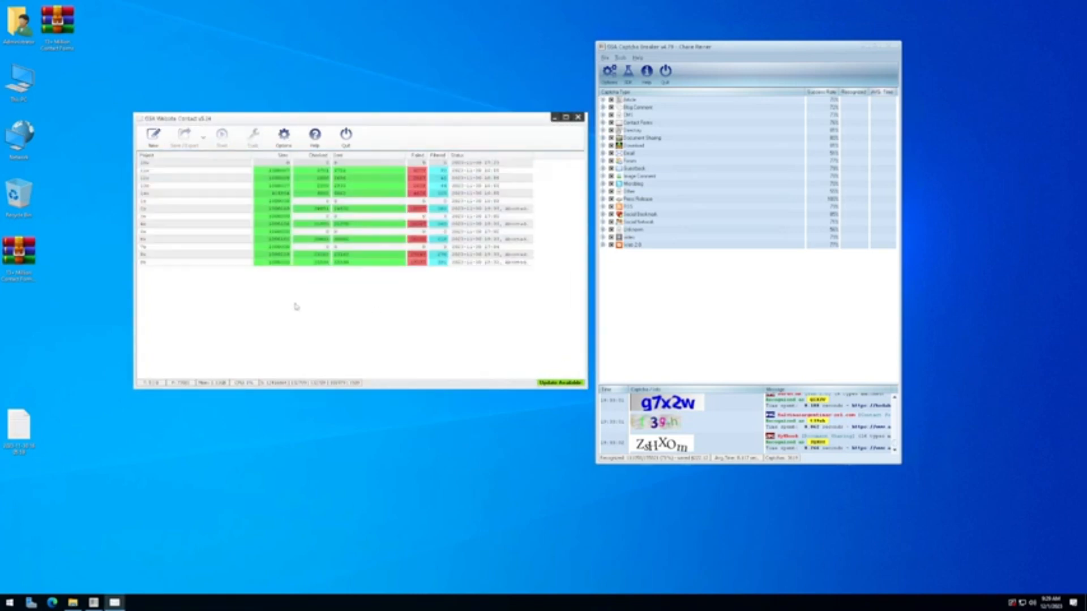
Step: Enlarge the project window, then close GSA Website Contact and GSA Captcha Breaker
drag(714, 51, 731, 55)
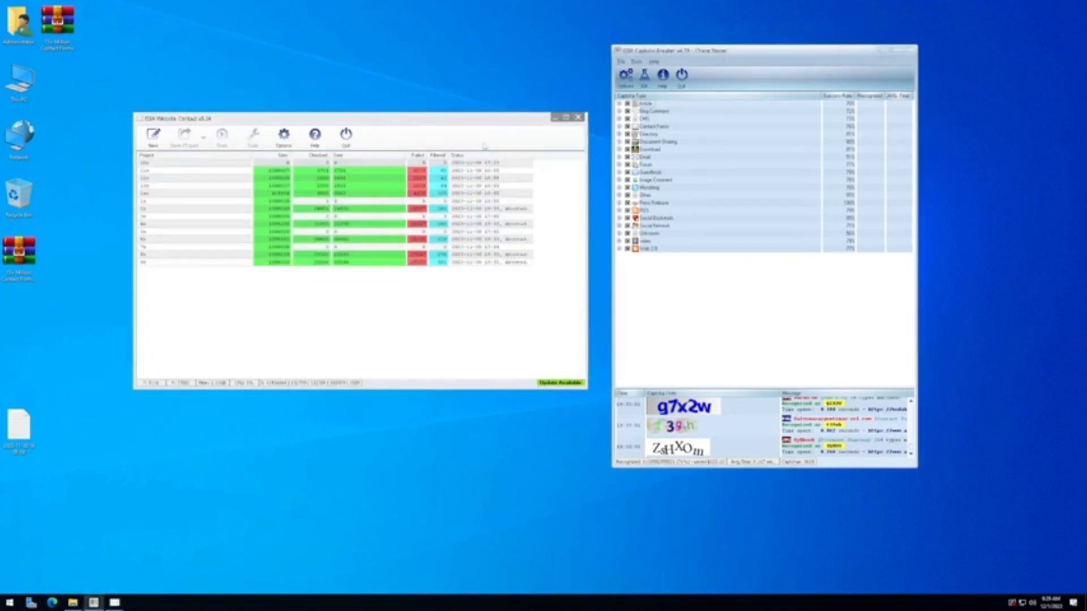
drag(432, 121, 444, 121)
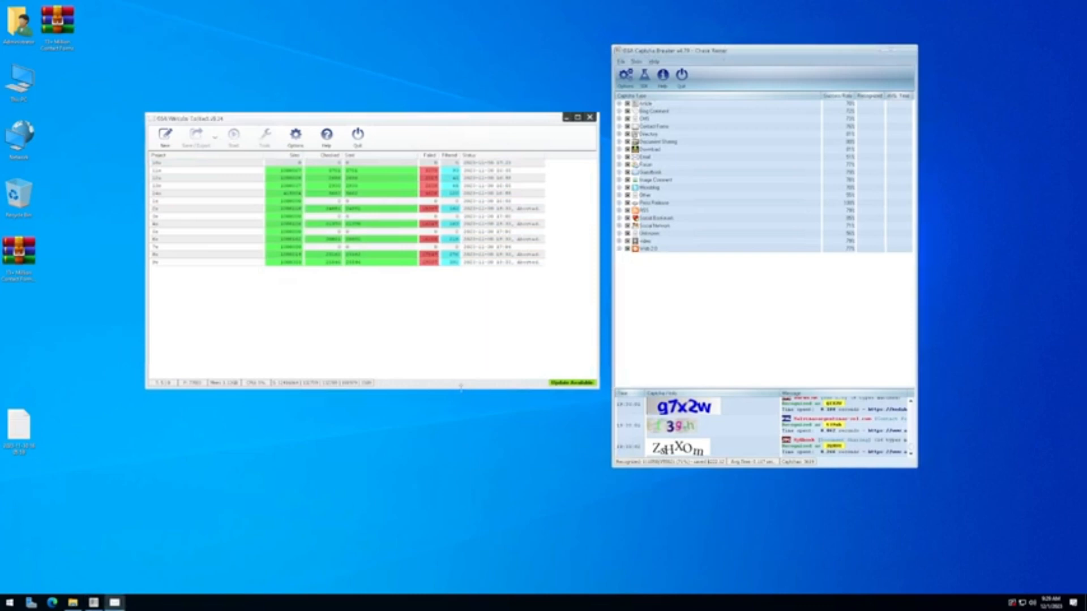
drag(461, 387, 453, 460)
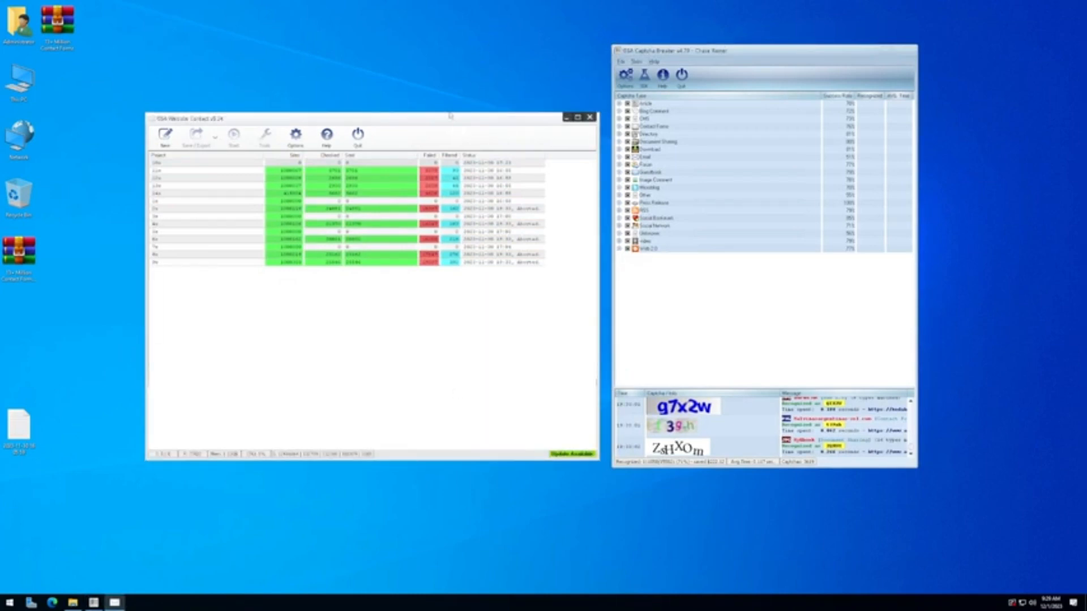
drag(449, 112, 462, 44)
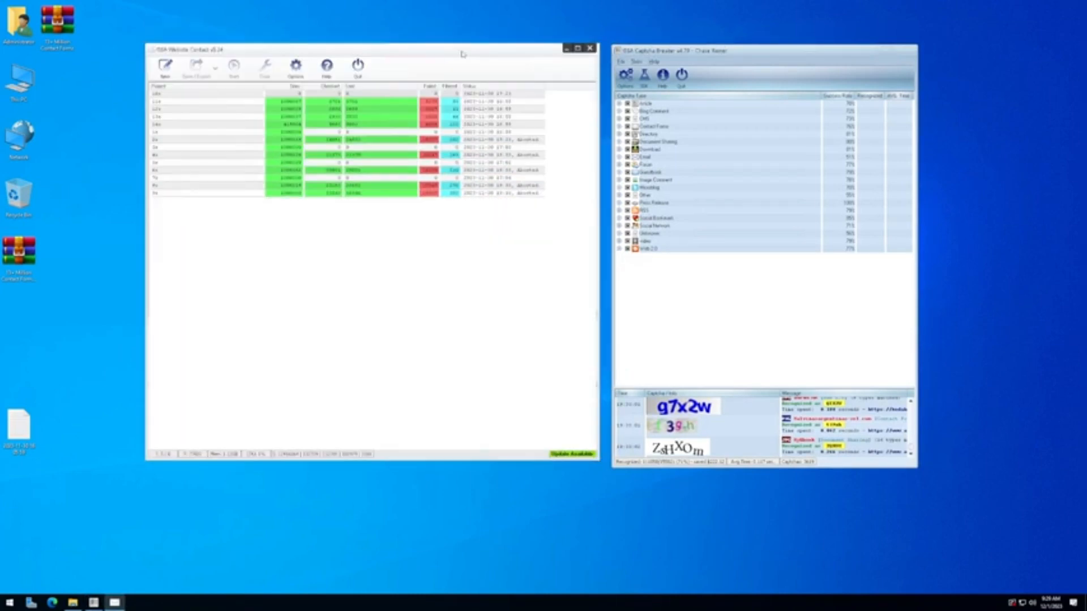
drag(522, 459, 520, 468)
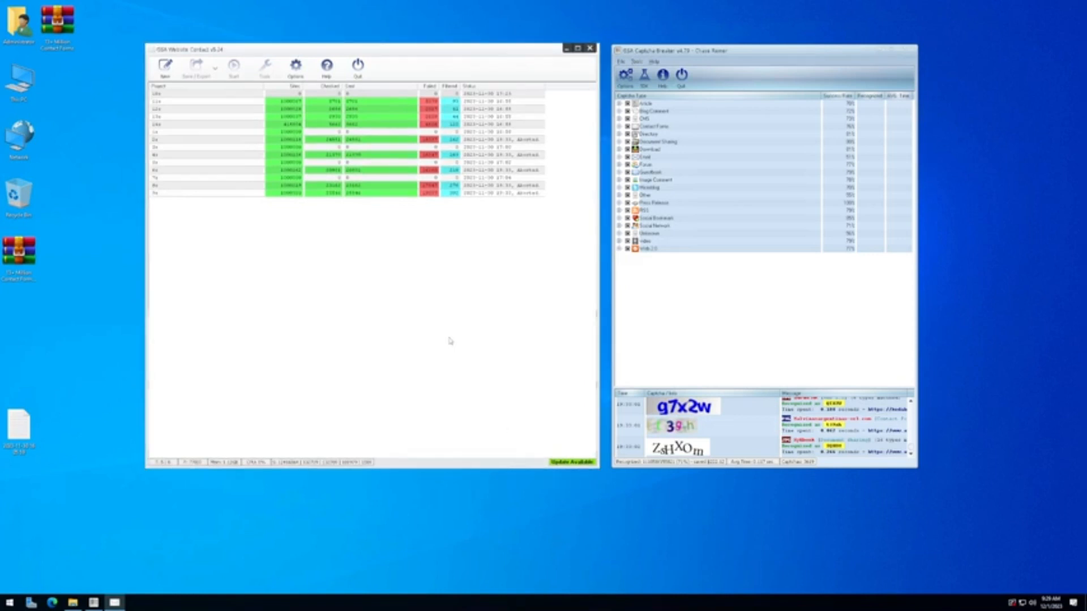
click(590, 48)
click(910, 49)
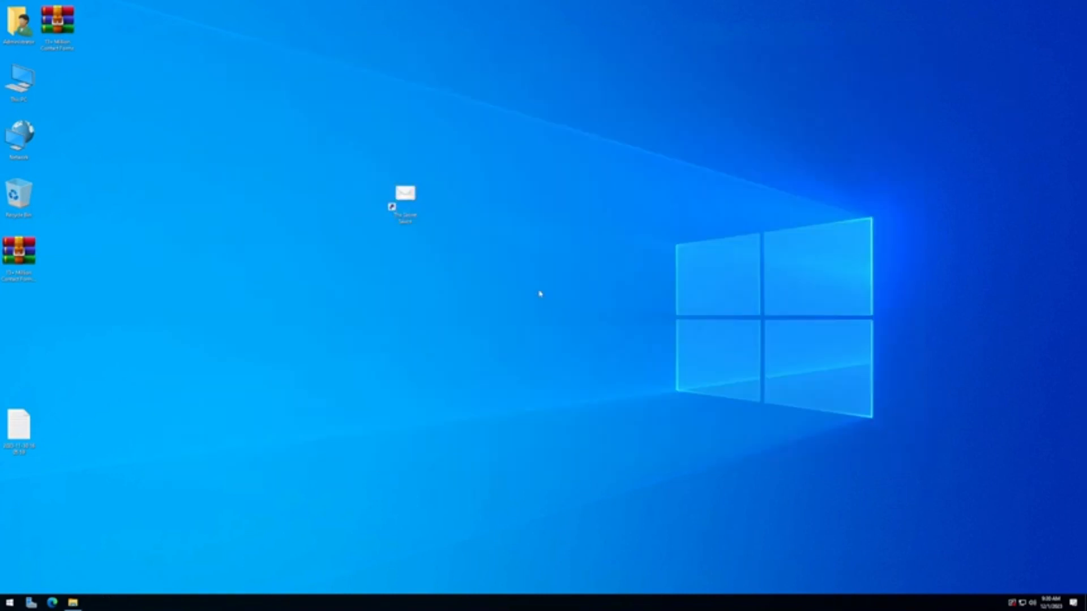
Step: In Edge, search Bing for GSA Website Contact and download its installer from the product page
click(53, 603)
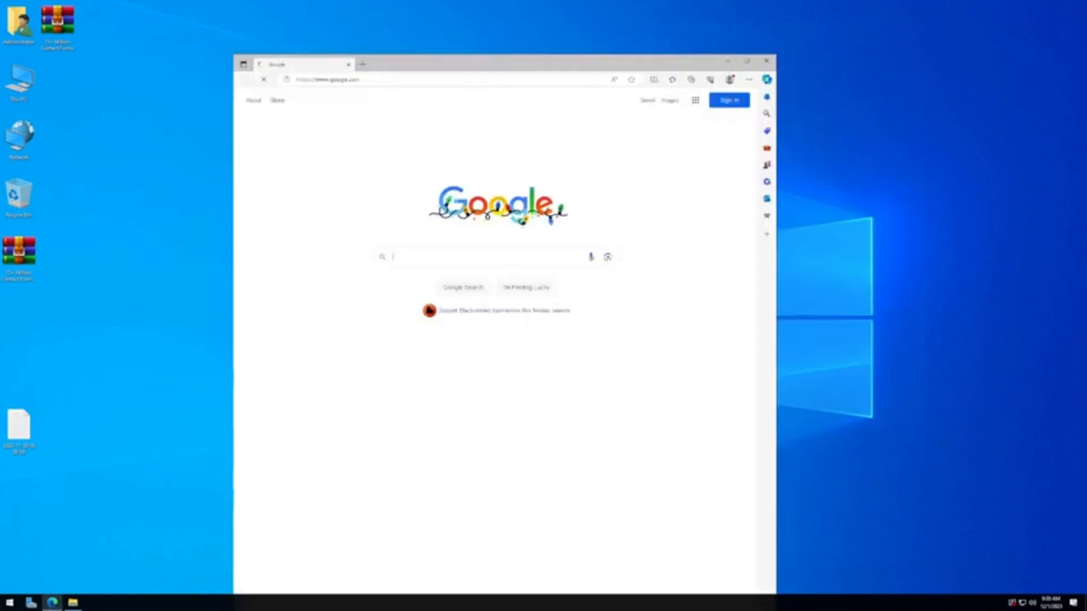
click(373, 80)
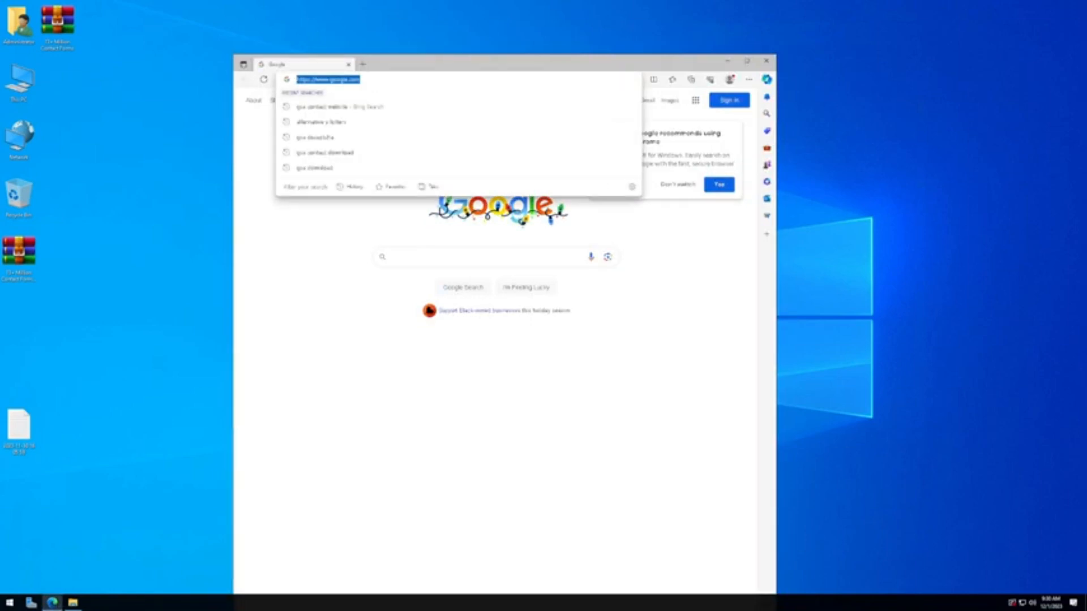
click(357, 107)
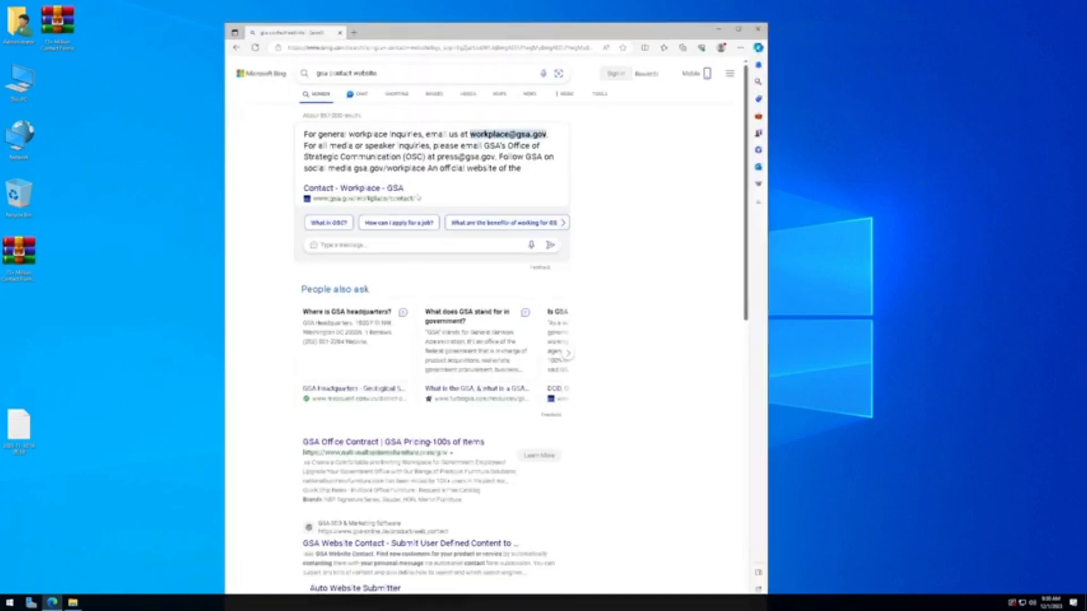
scroll(368, 303, down, 3)
scroll(381, 269, up, 3)
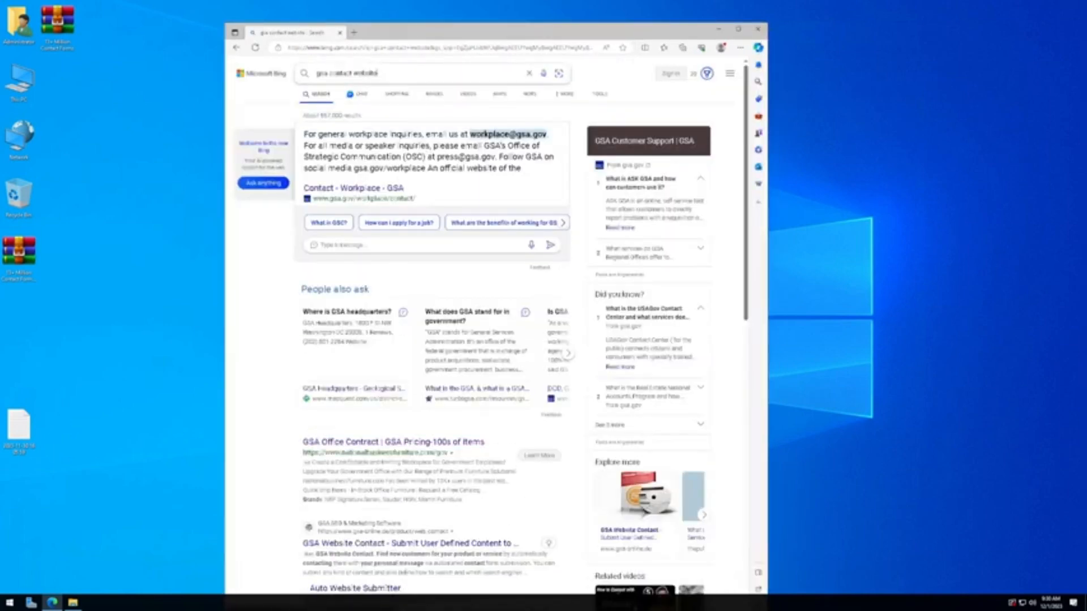
click(376, 73)
click(386, 125)
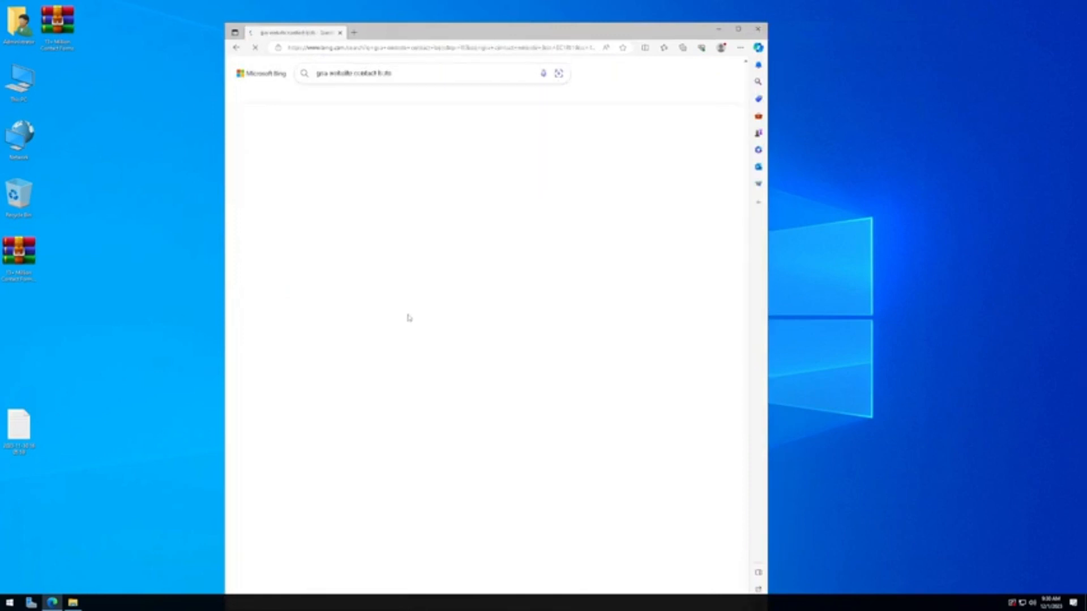
click(396, 388)
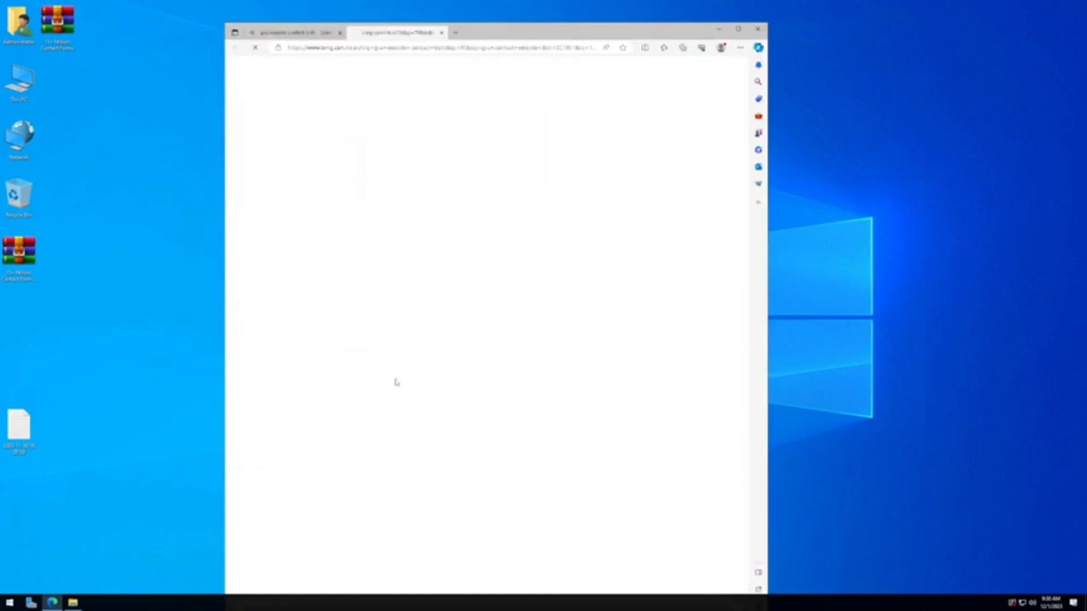
click(272, 333)
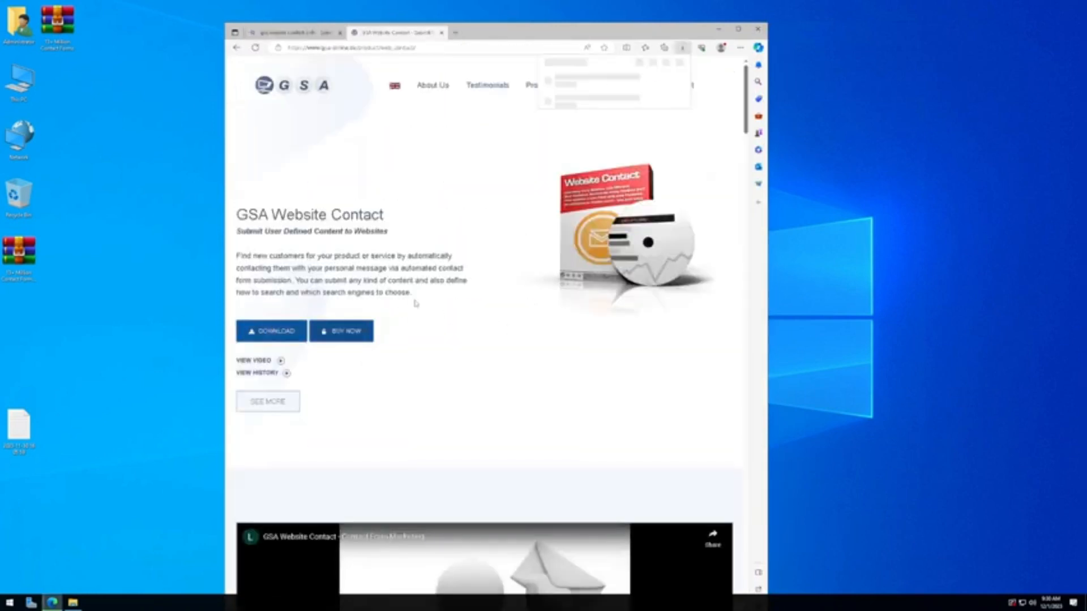
Step: Search for GSA Captcha Breaker and download its installer from its product page
click(436, 48)
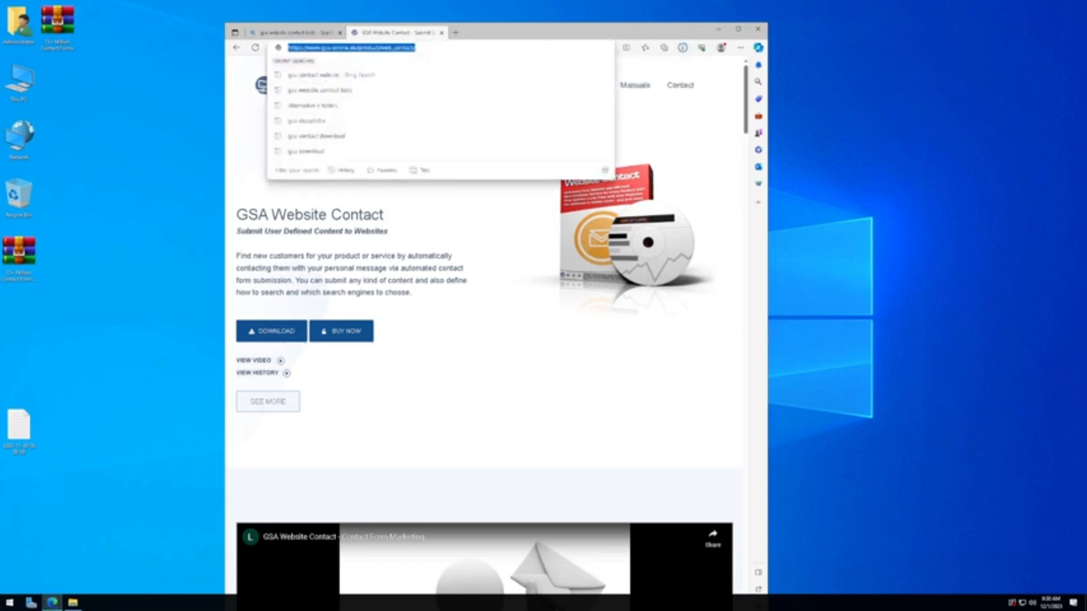
text(gsa w)
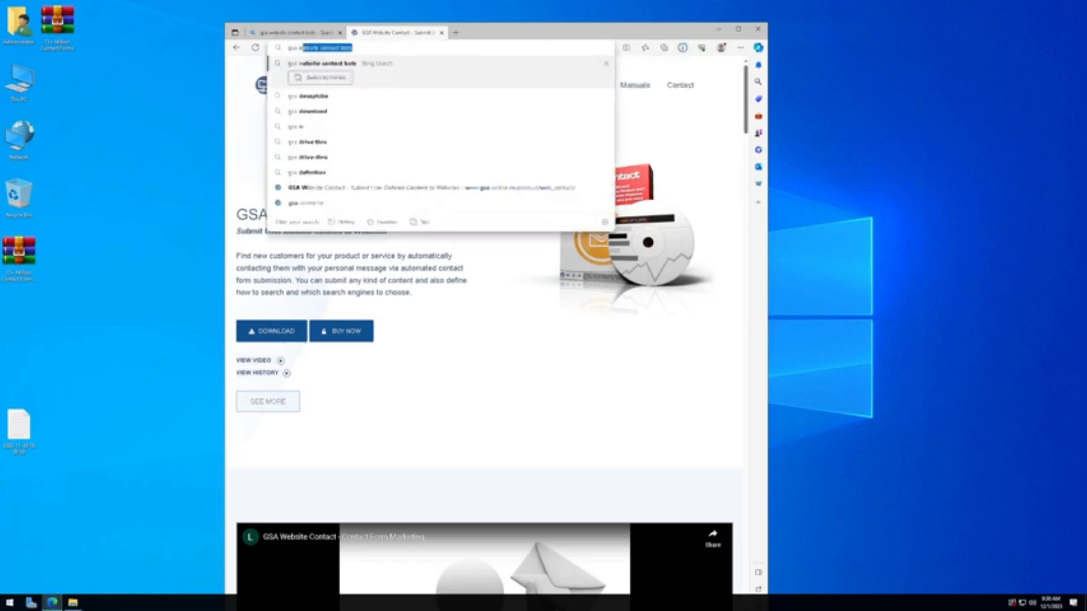
text(ebsite contact c)
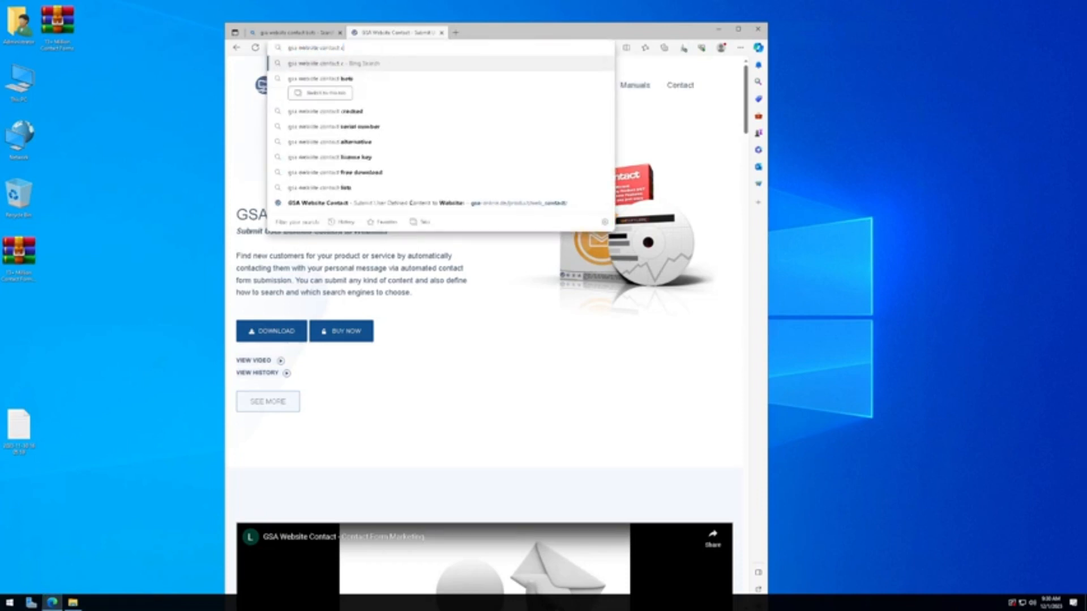
text(aptcha breaker)
key(Return)
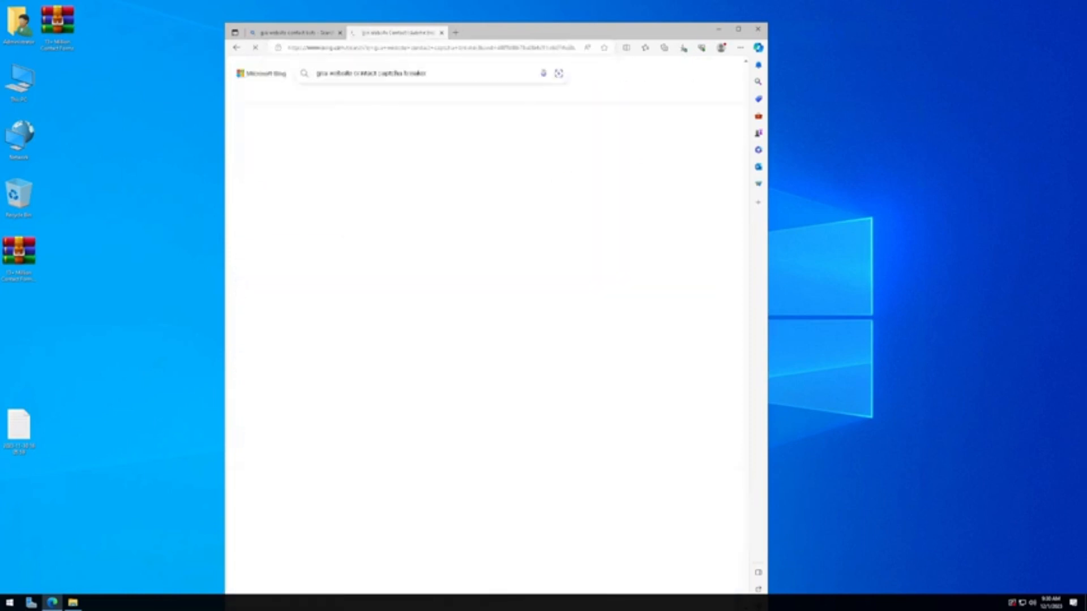
click(447, 150)
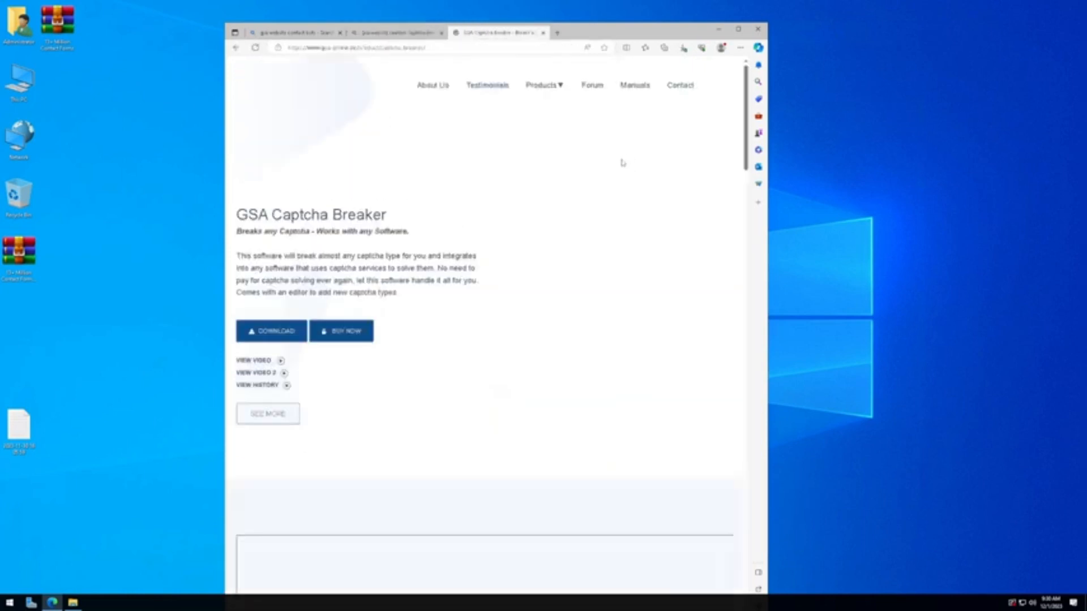
click(273, 331)
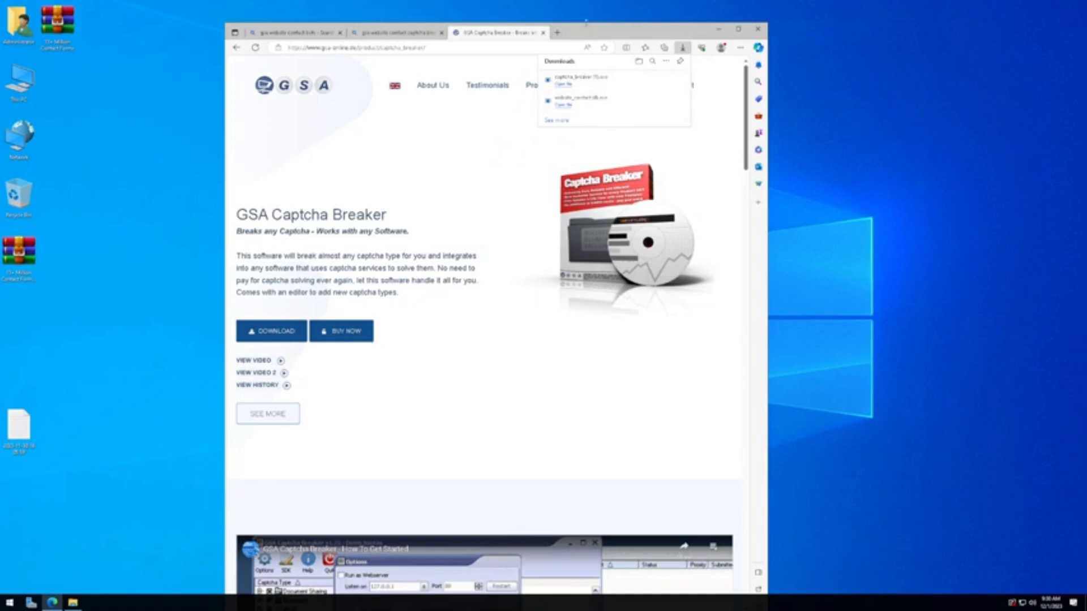
Step: Shrink the browser window and switch the remote session to windowed mode
drag(586, 24, 596, 69)
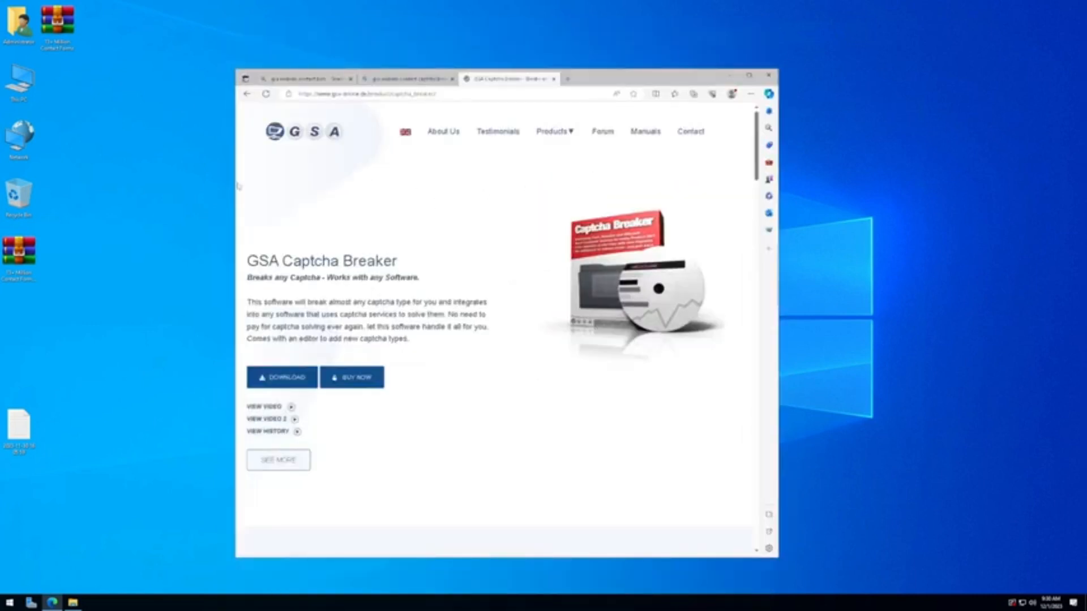
mouse_move(478, 6)
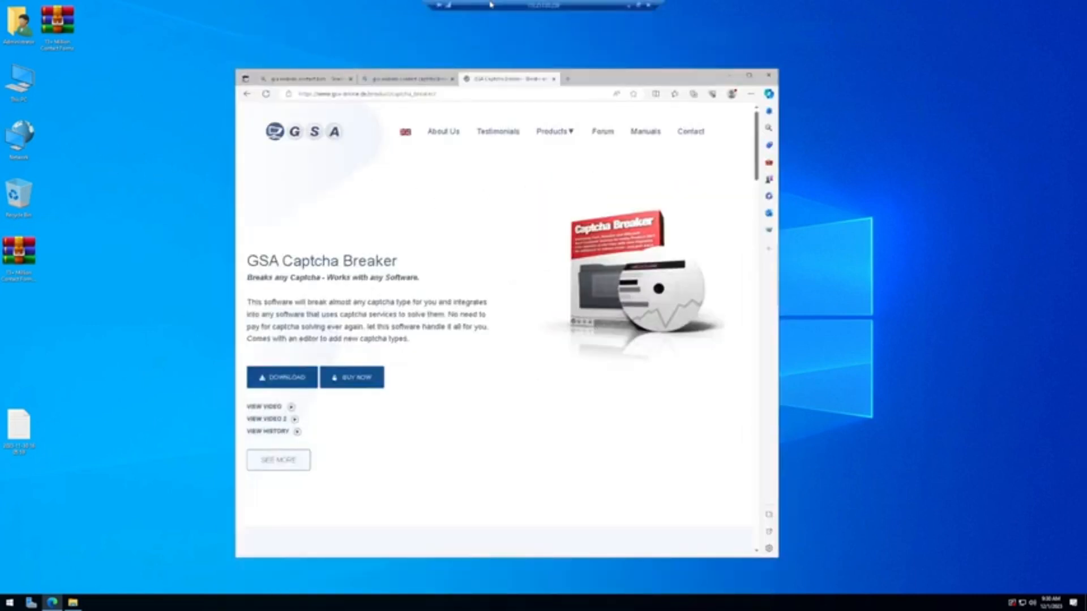
click(631, 6)
Step: Bring the 10-100 notes forward, move them left and select the word WINDOWS
click(202, 268)
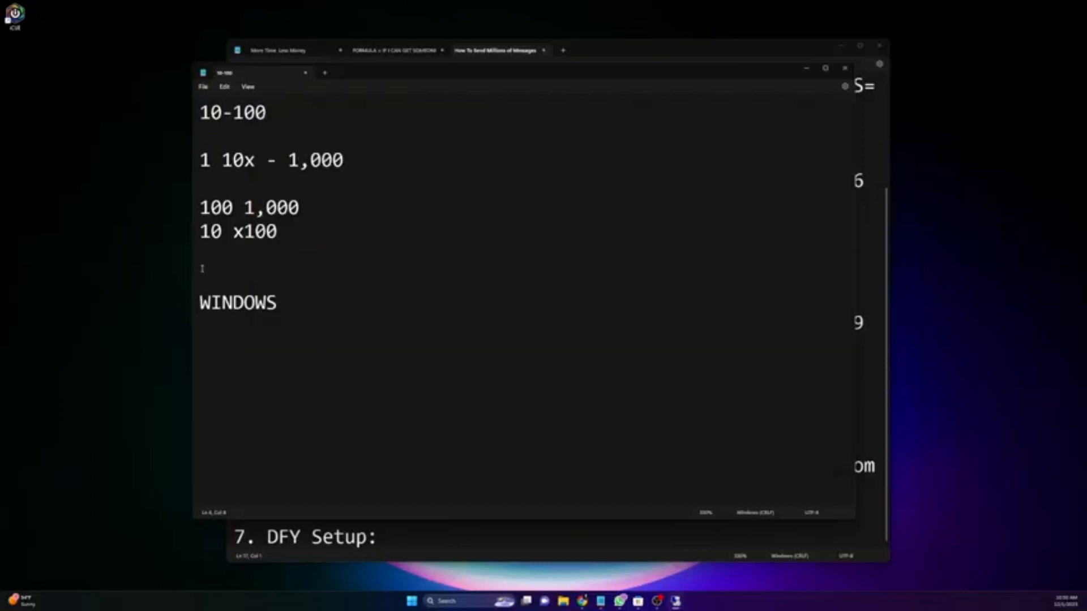
drag(410, 72, 296, 84)
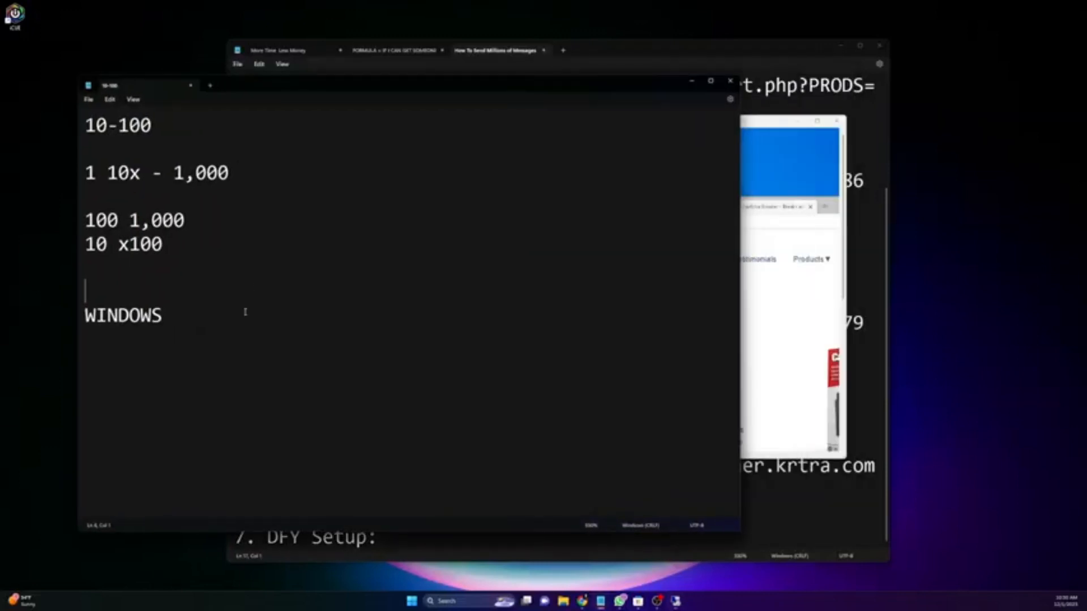
double_click(202, 322)
Step: Return the remote session to full screen and minimize Edge to reveal the desktop
click(777, 177)
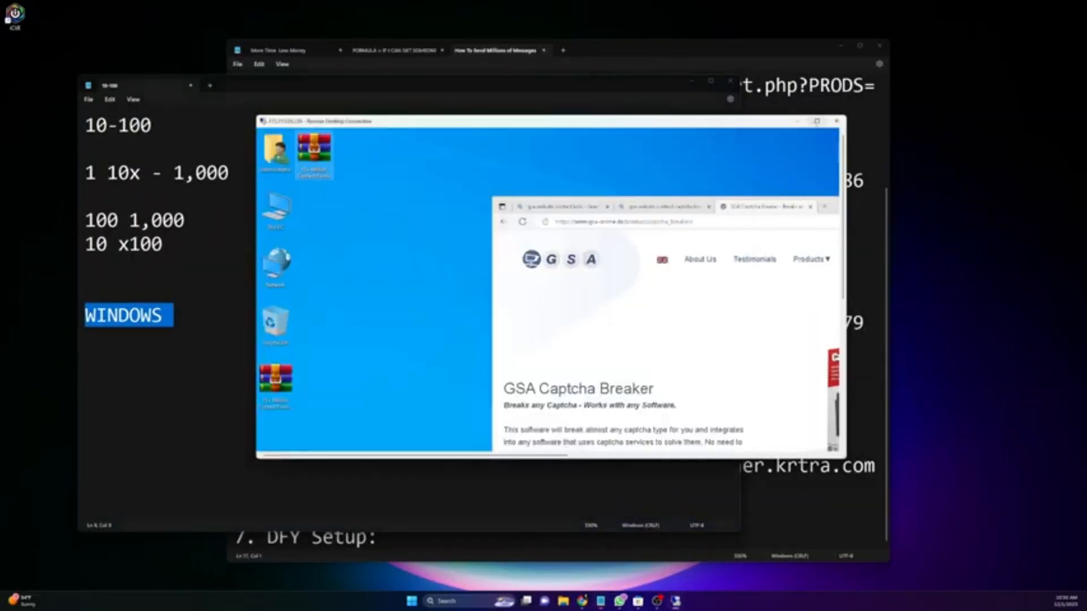
click(817, 121)
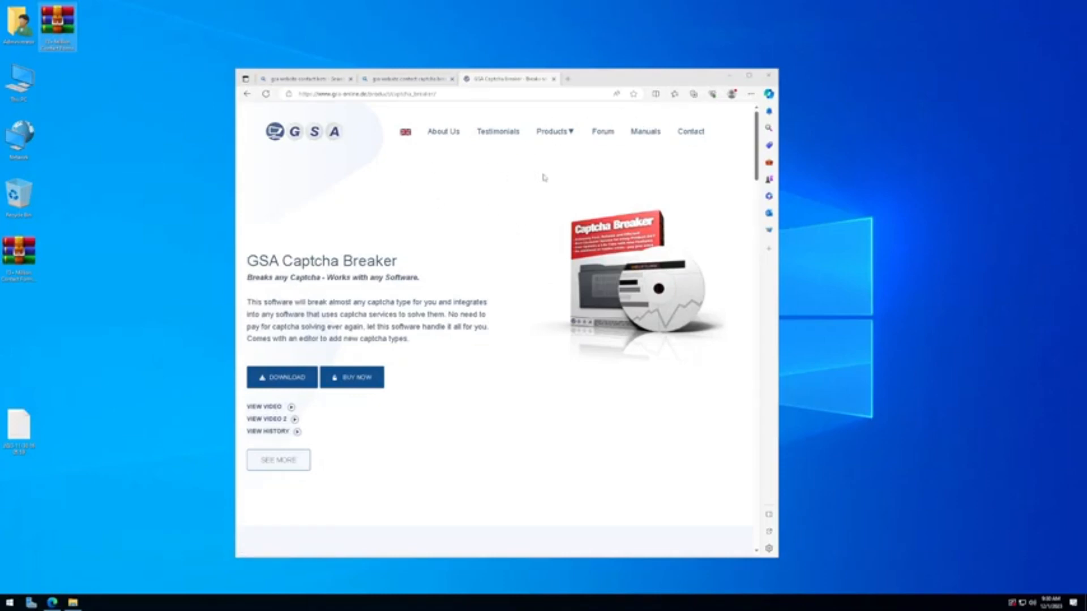
click(729, 77)
Step: Move the envelope shortcut lower on the desktop and rename it 'copy of'
drag(403, 193, 448, 221)
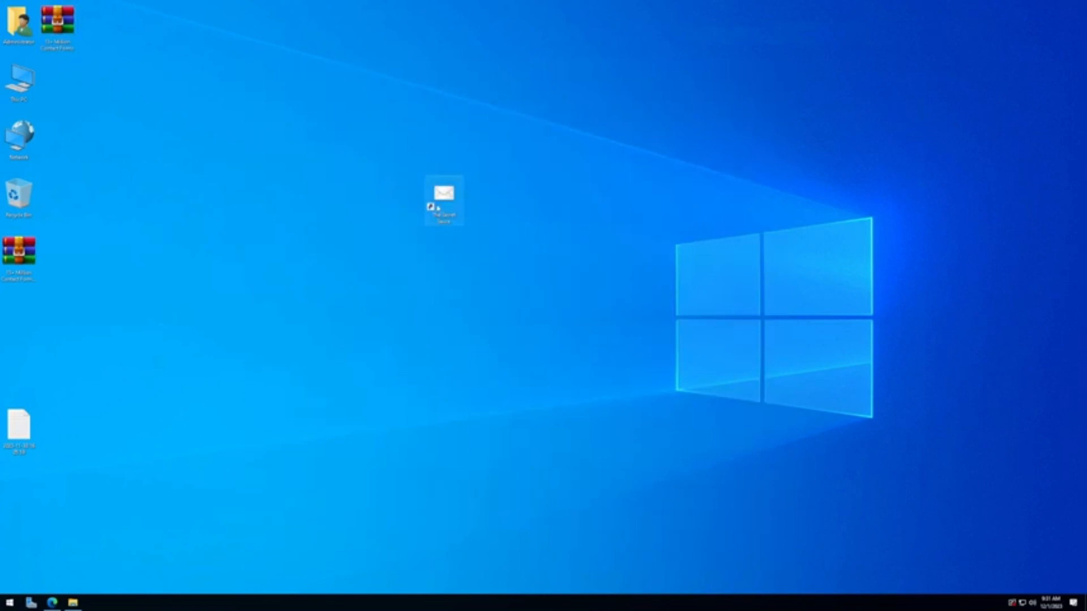
click(427, 309)
key(F2)
text(copy of)
key(Return)
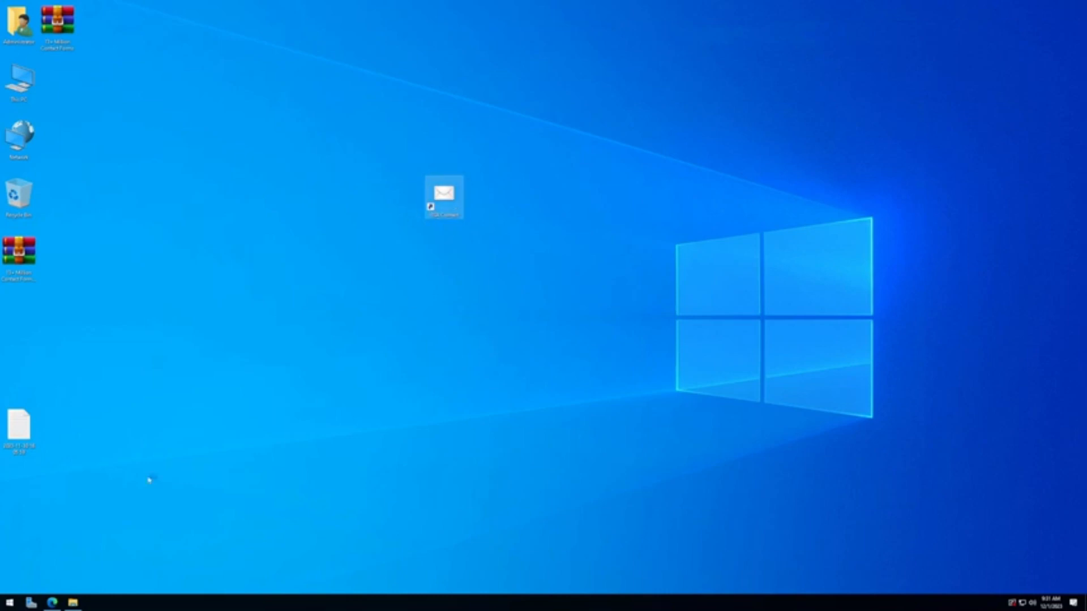
Step: Find GSA Captcha Breaker via Start search 'cap' and copy its shortcut onto the desktop
click(10, 603)
text(cap)
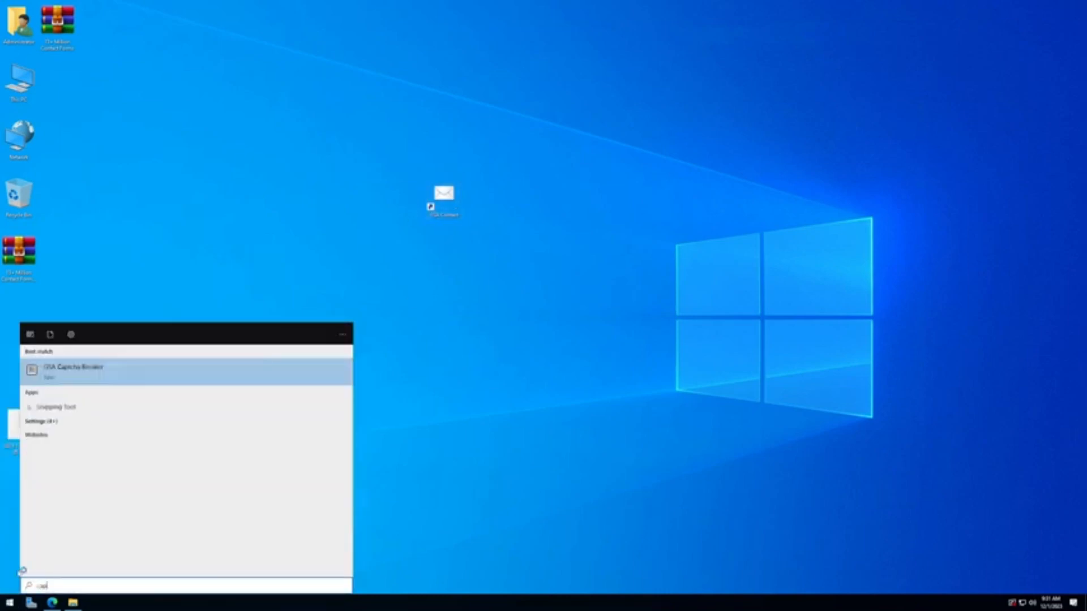
right_click(101, 371)
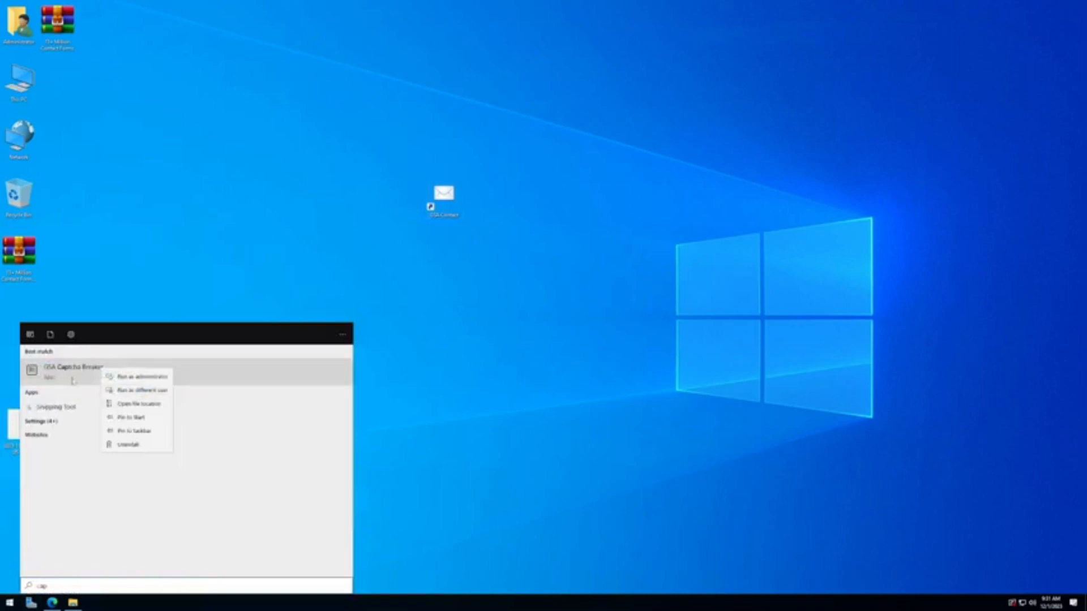
click(332, 487)
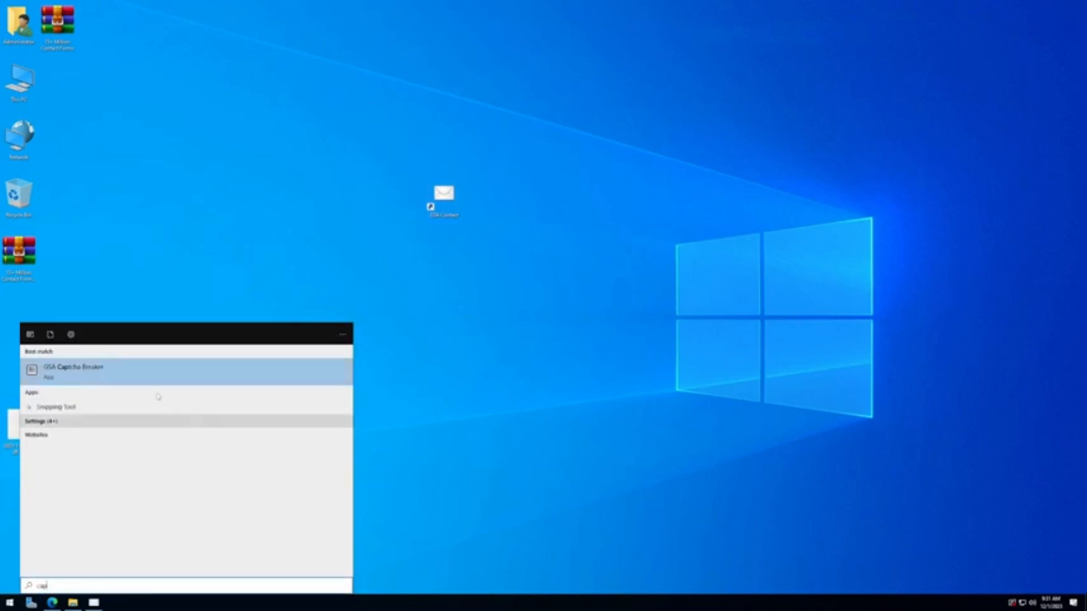
right_click(175, 381)
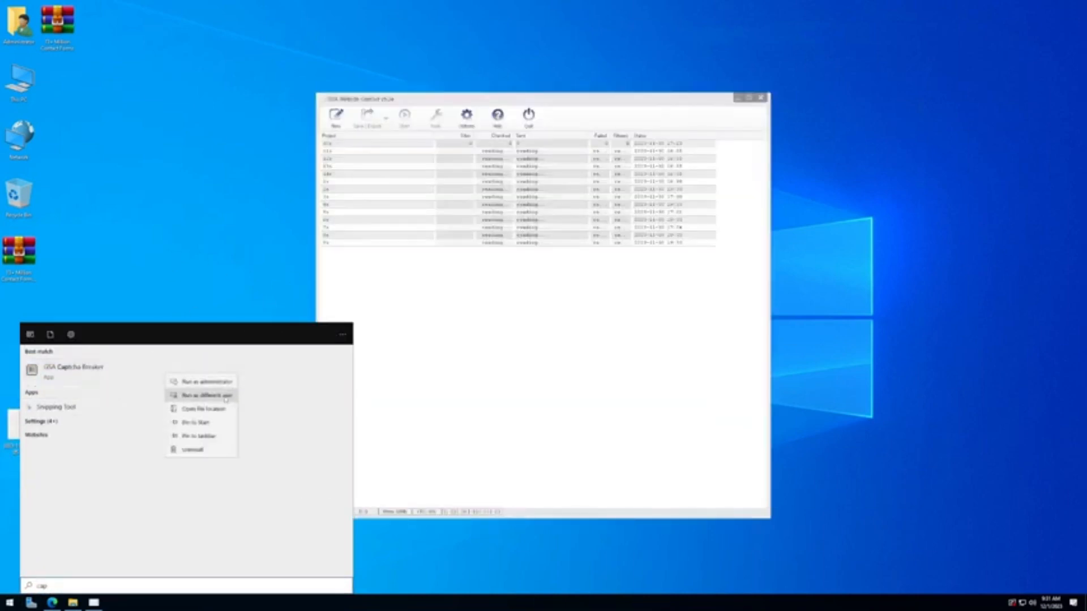
click(368, 359)
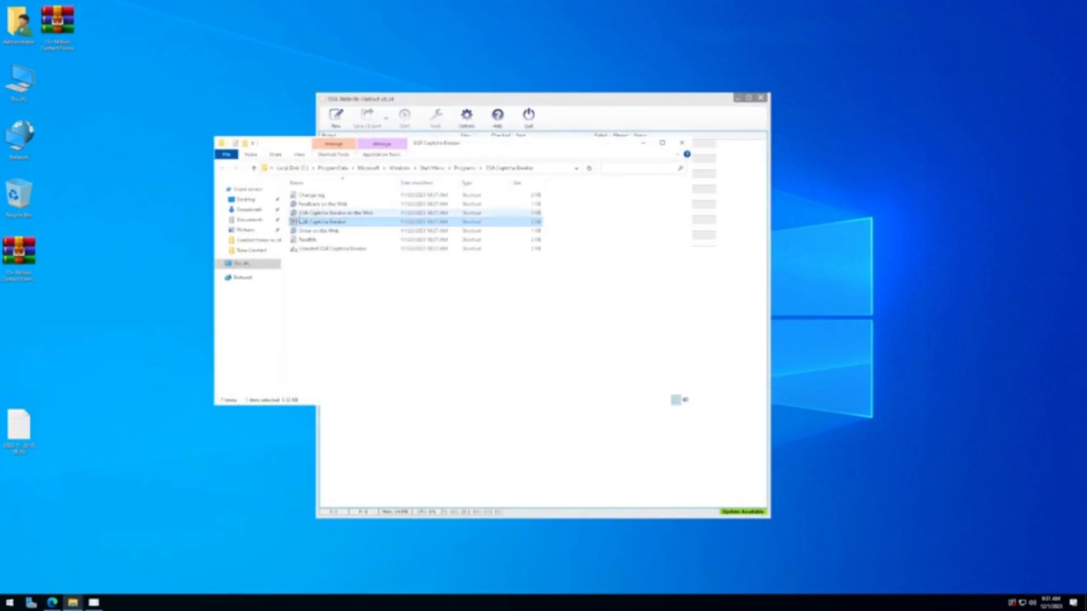
drag(322, 222, 89, 257)
click(681, 143)
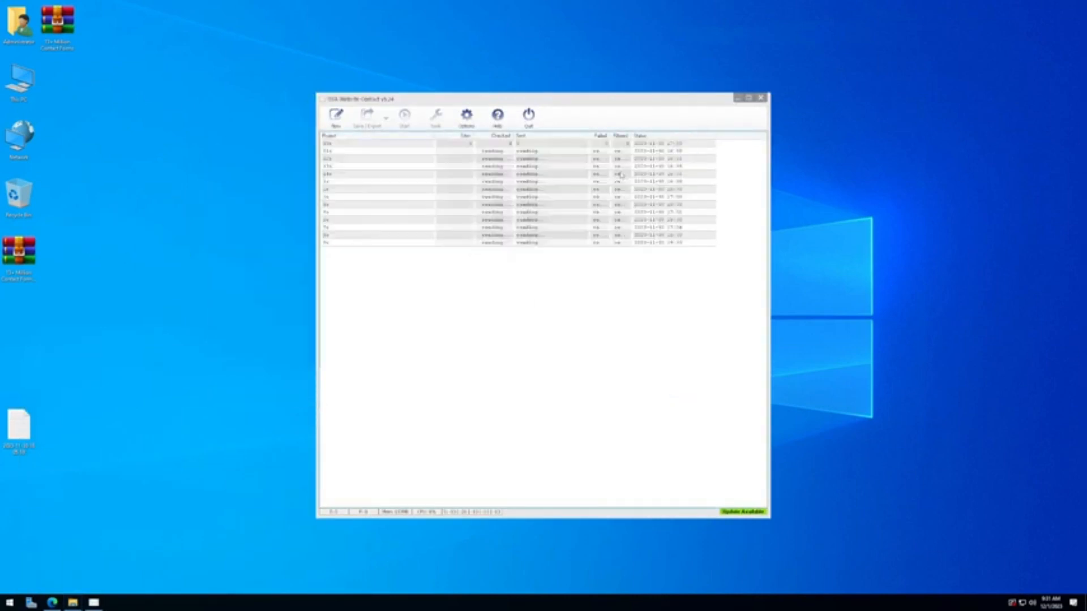
Step: Reposition the Website Contact window and place the Captcha Breaker shortcut beside the mail shortcut
drag(493, 99, 675, 231)
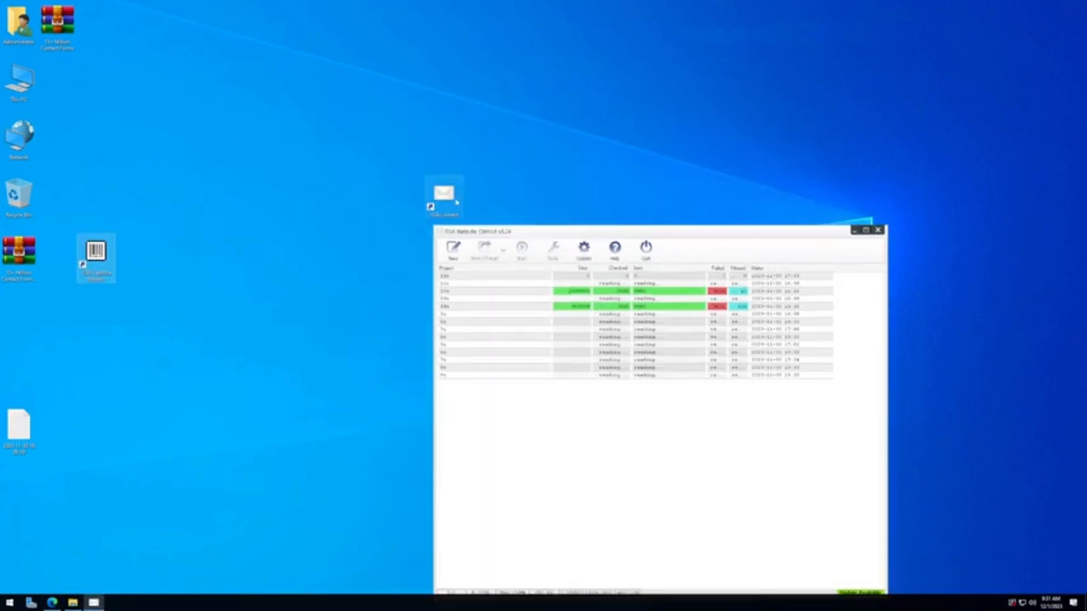
drag(444, 195, 328, 196)
drag(95, 254, 289, 199)
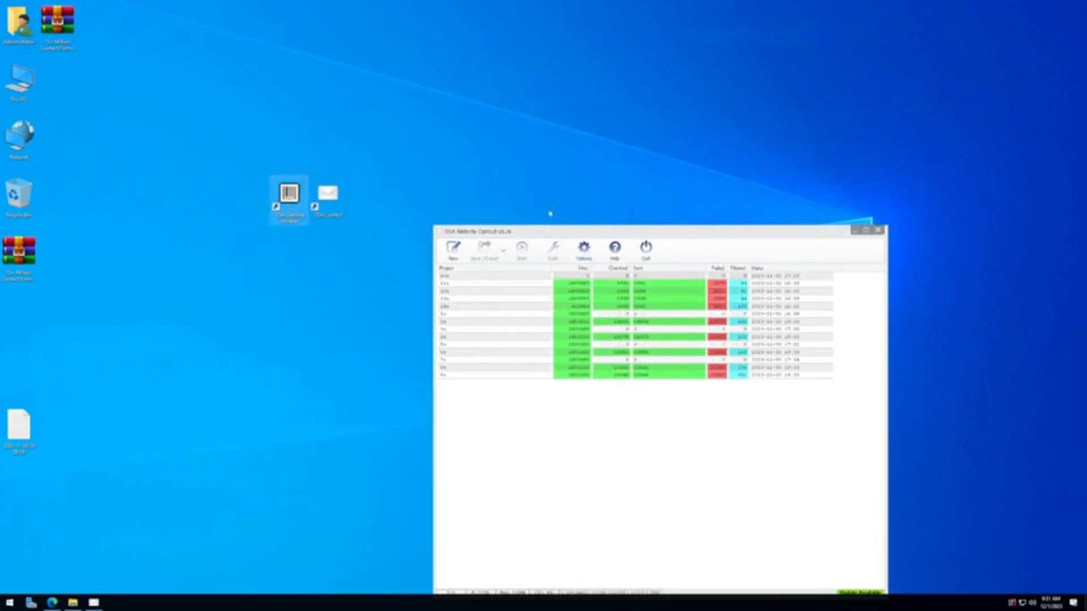
drag(539, 231, 403, 124)
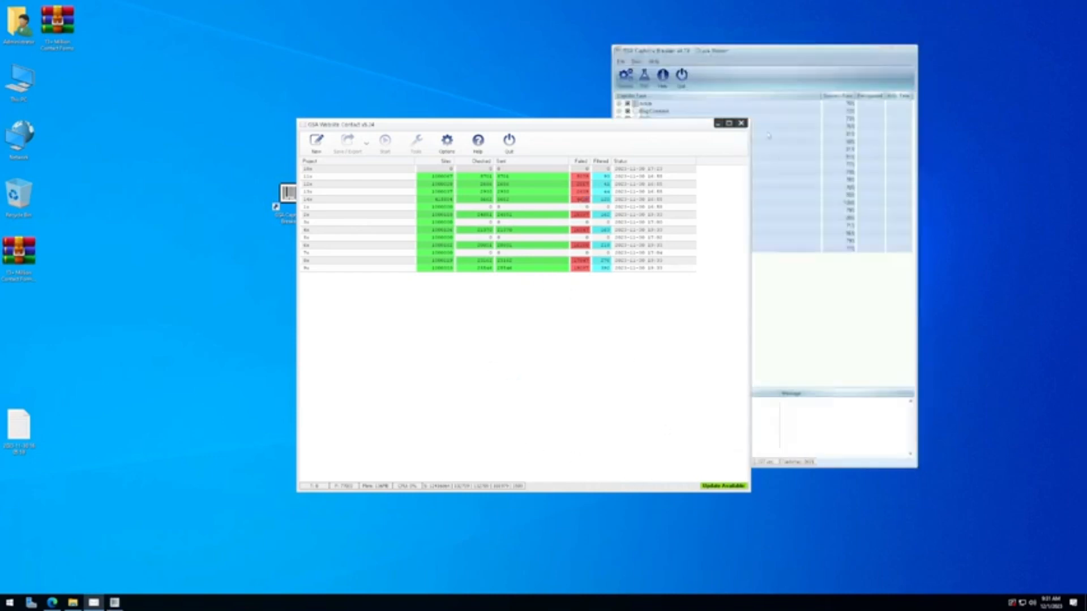
drag(546, 123, 427, 91)
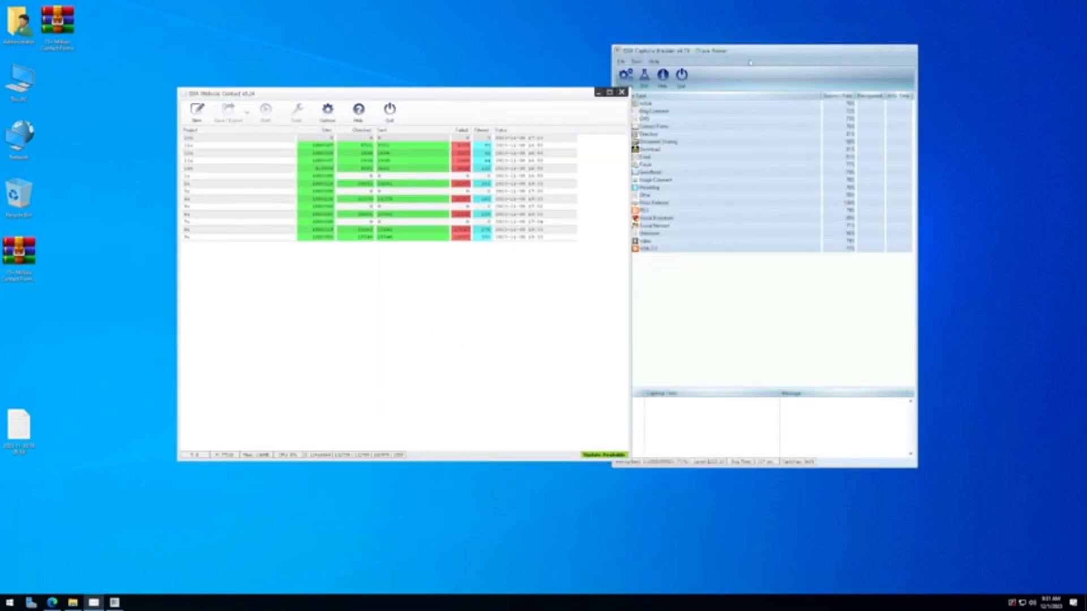
Step: Size Captcha Breaker on the right beside Website Contact, then search Start for 'task'
drag(742, 45, 787, 86)
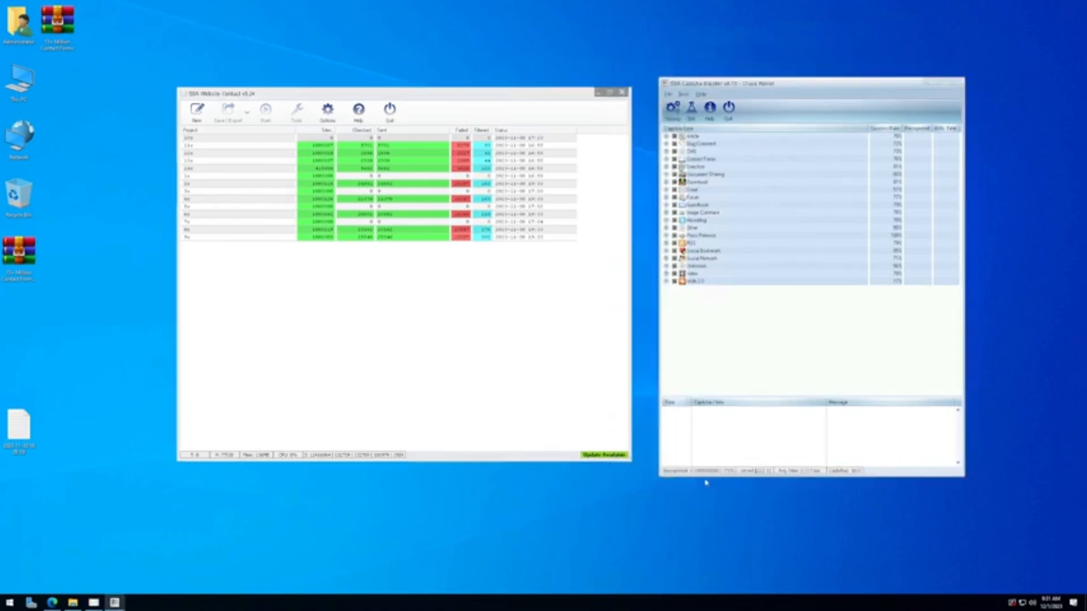
drag(701, 479, 719, 420)
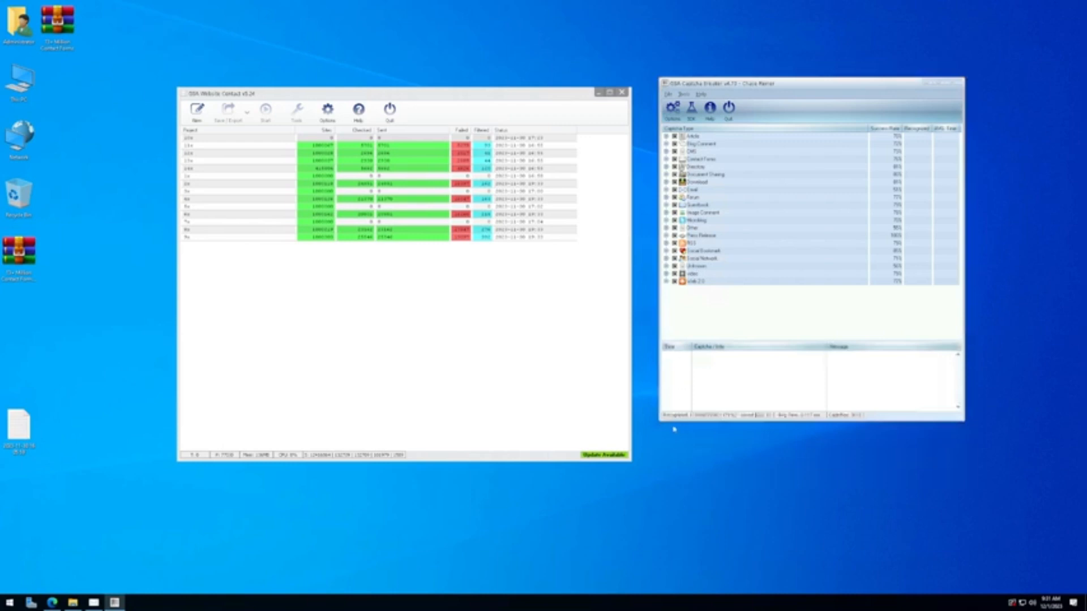
drag(659, 422, 635, 466)
drag(755, 88, 756, 95)
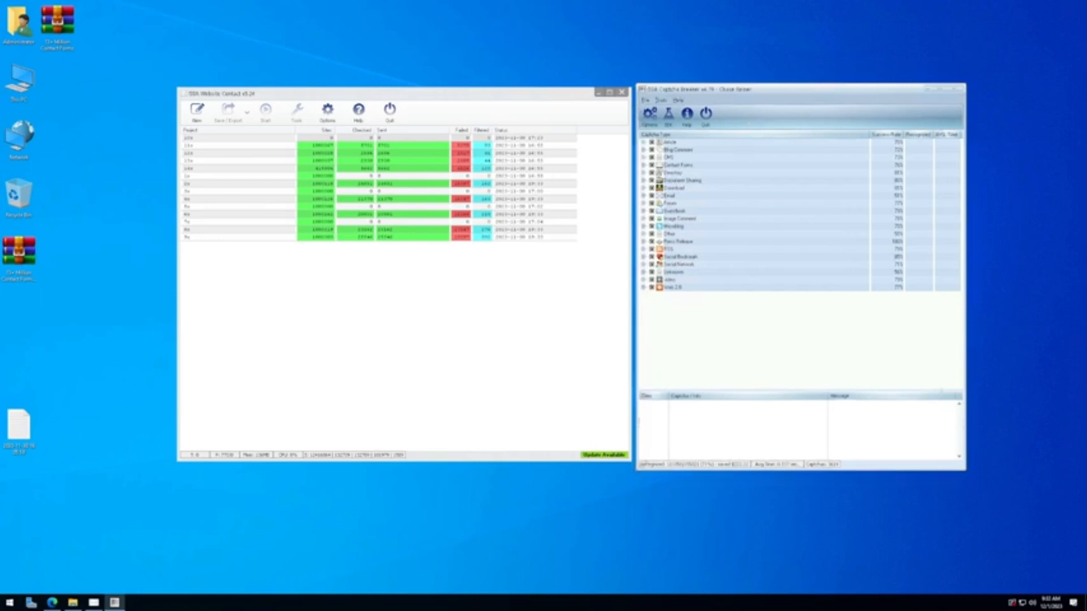
drag(636, 471, 639, 456)
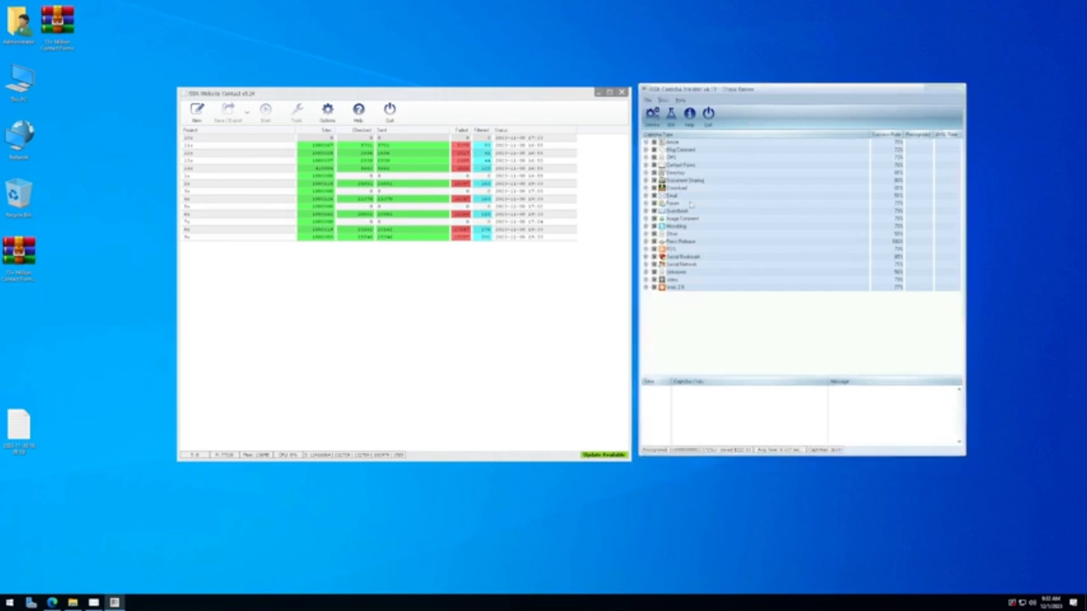
drag(513, 94, 517, 91)
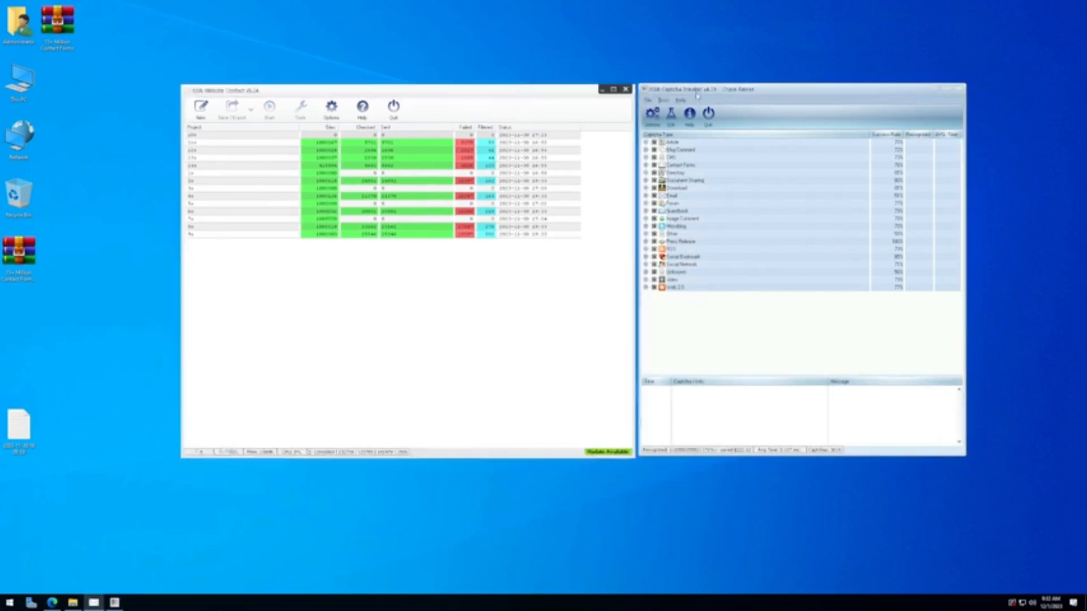
mouse_move(698, 97)
mouse_down()
mouse_move(718, 97)
mouse_move(702, 97)
mouse_up()
click(592, 352)
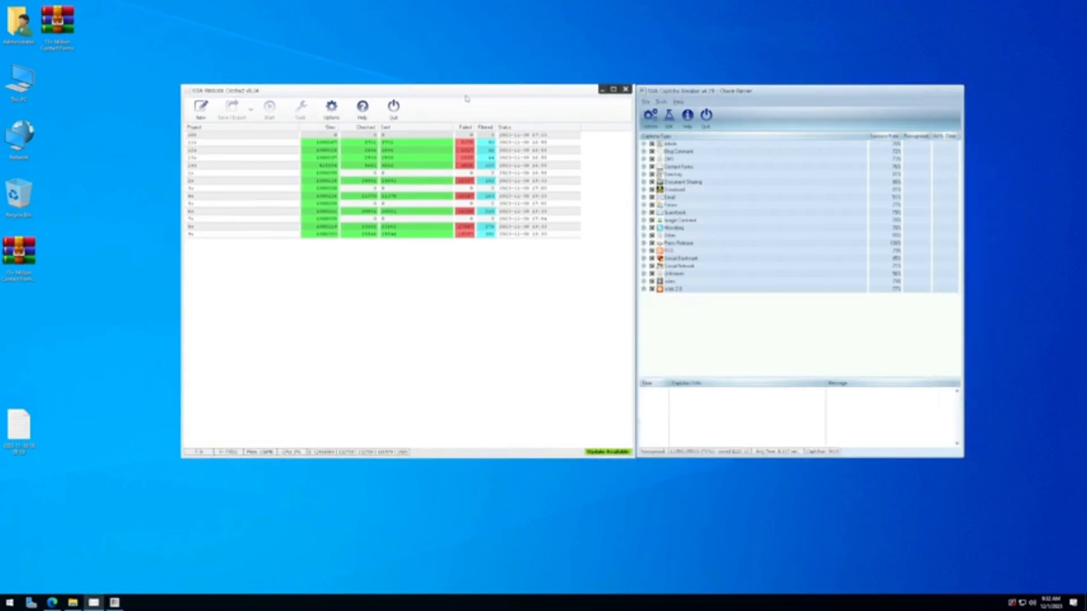
drag(466, 96, 459, 94)
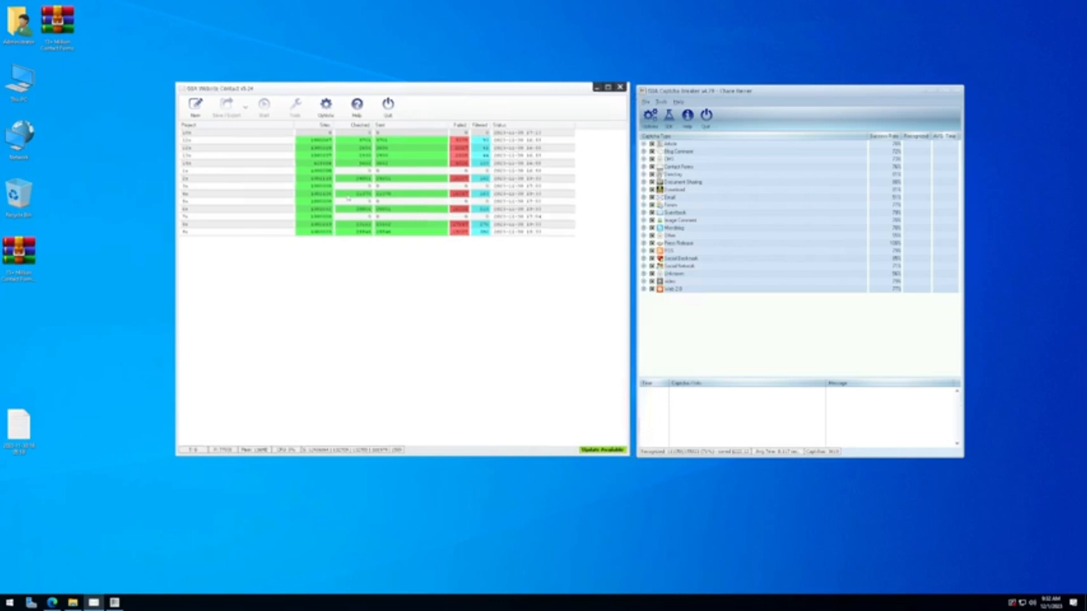
click(9, 604)
text(task)
key(Return)
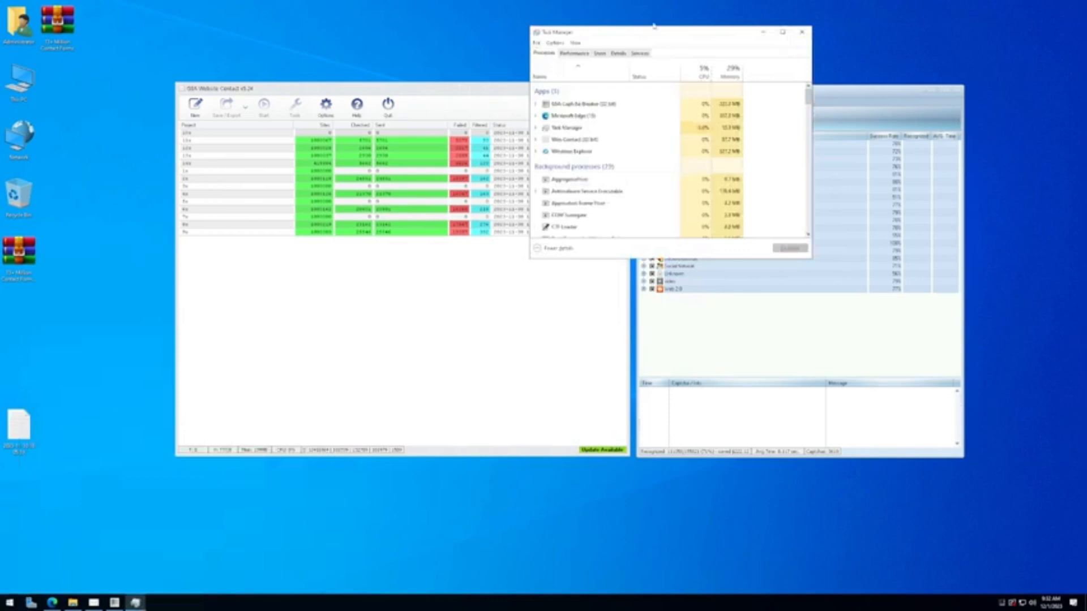
click(573, 54)
drag(746, 262, 755, 400)
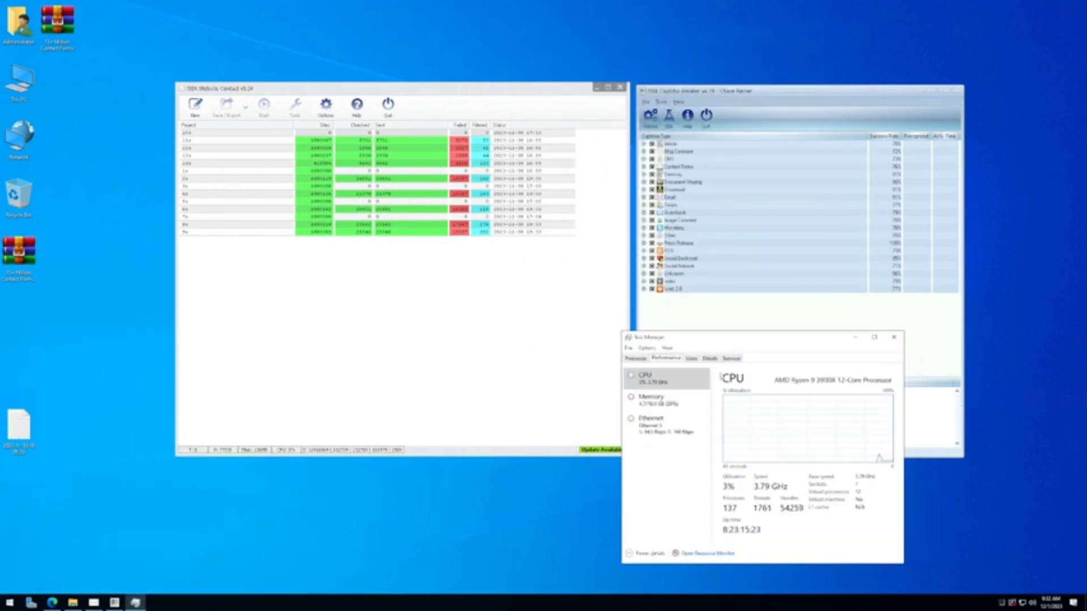
drag(702, 341, 684, 262)
click(643, 385)
click(672, 371)
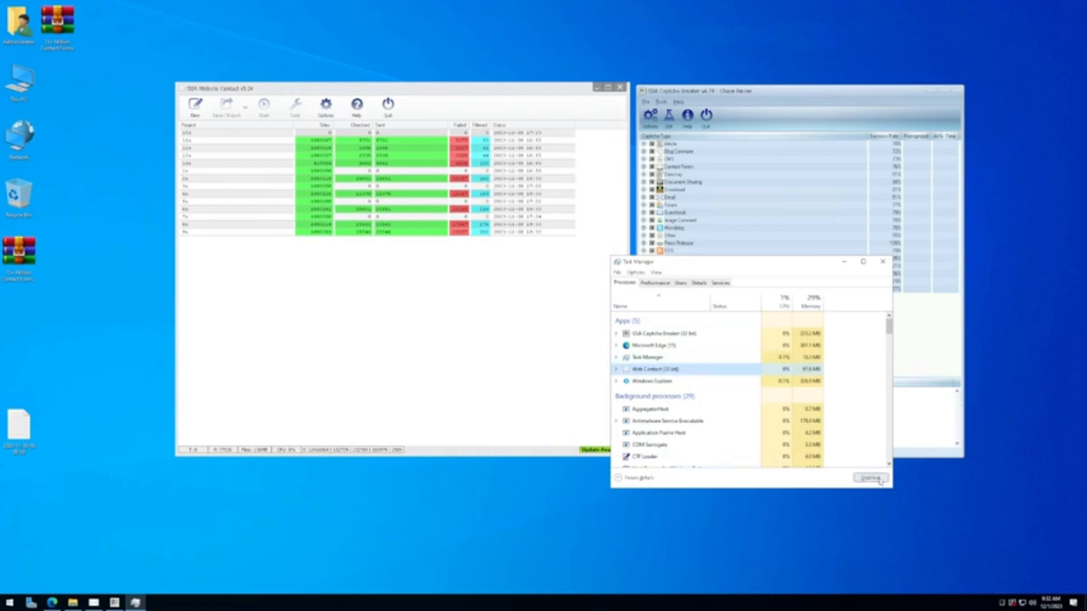
click(882, 262)
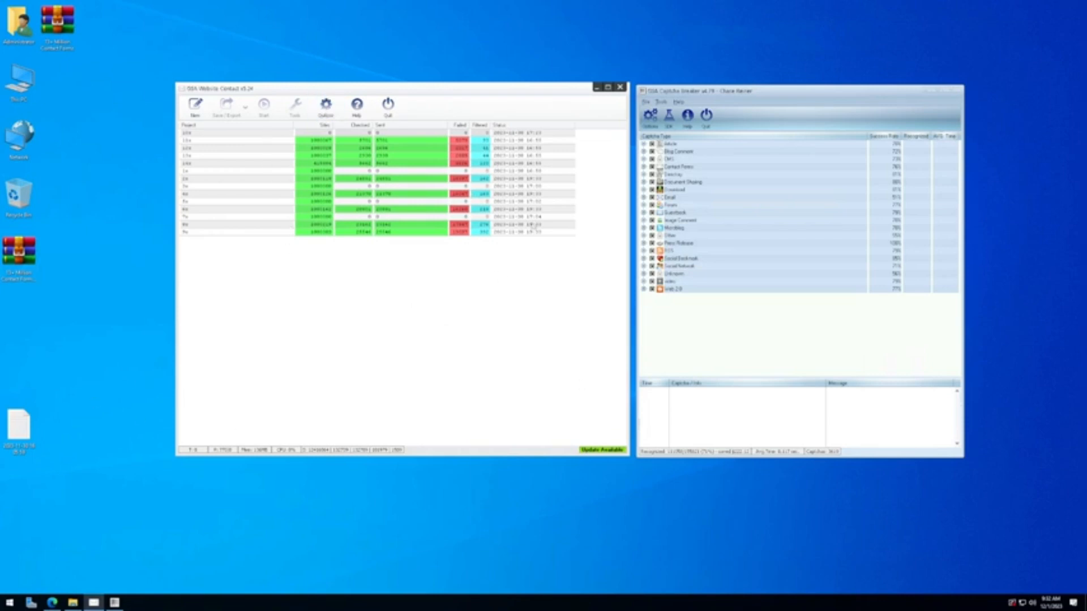
drag(413, 94, 413, 105)
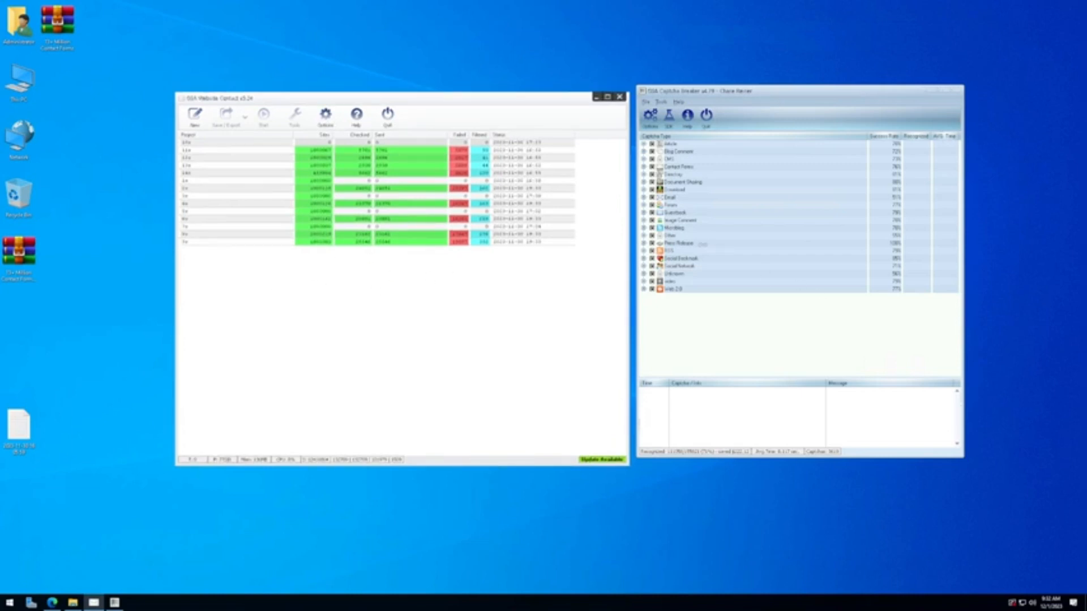
Step: Align the Captcha Breaker and Website Contact windows side by side, then show the New project choices
drag(727, 89, 707, 103)
drag(530, 104, 530, 108)
drag(714, 105, 712, 106)
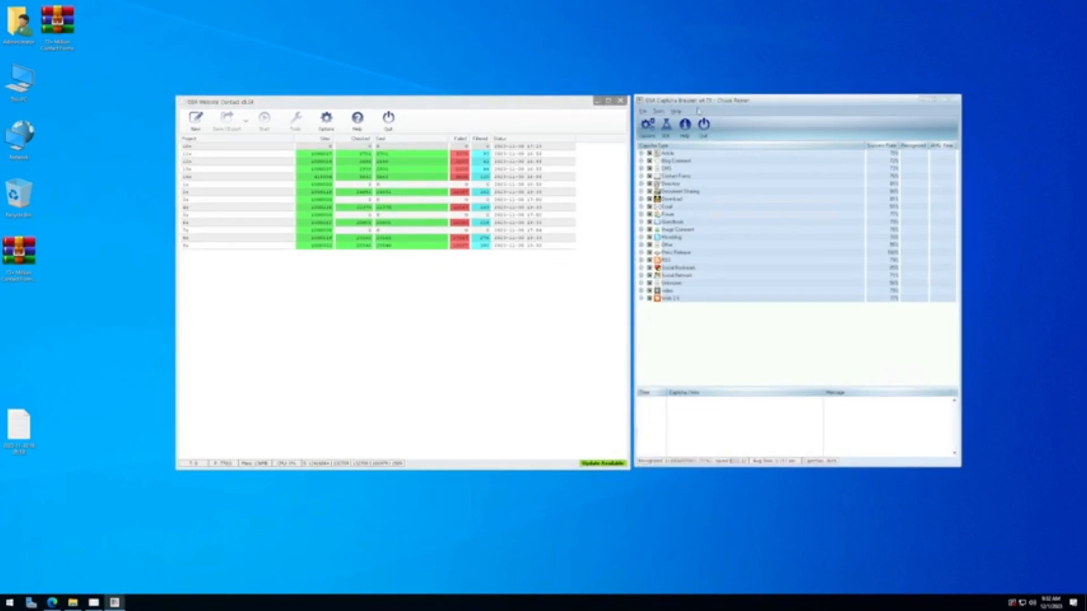
click(517, 110)
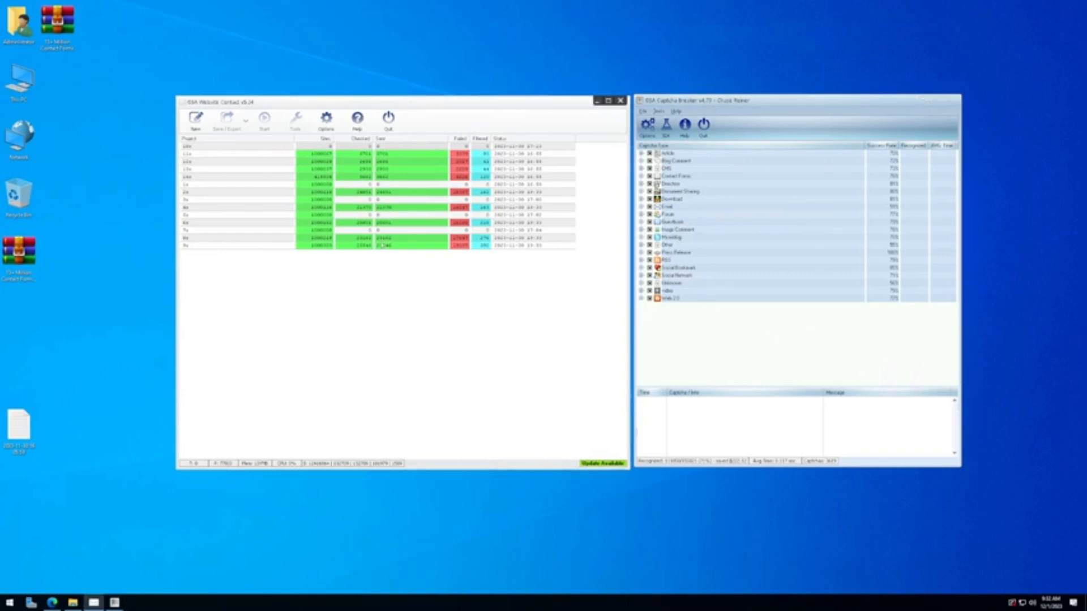
click(196, 122)
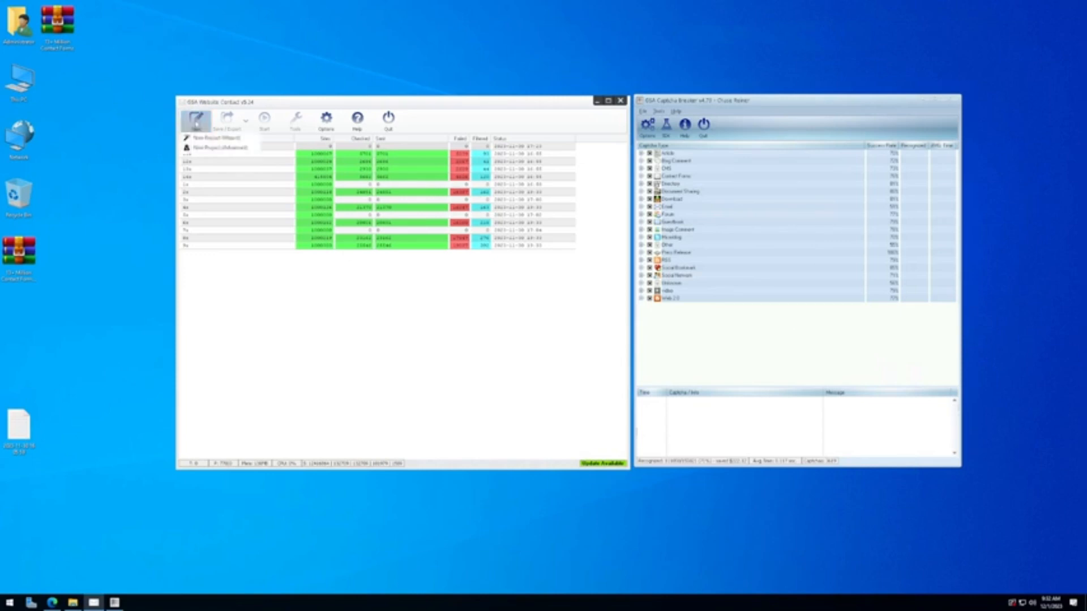
Step: Create a new advanced project and configure GSA Captcha Breaker as its captcha service
click(221, 148)
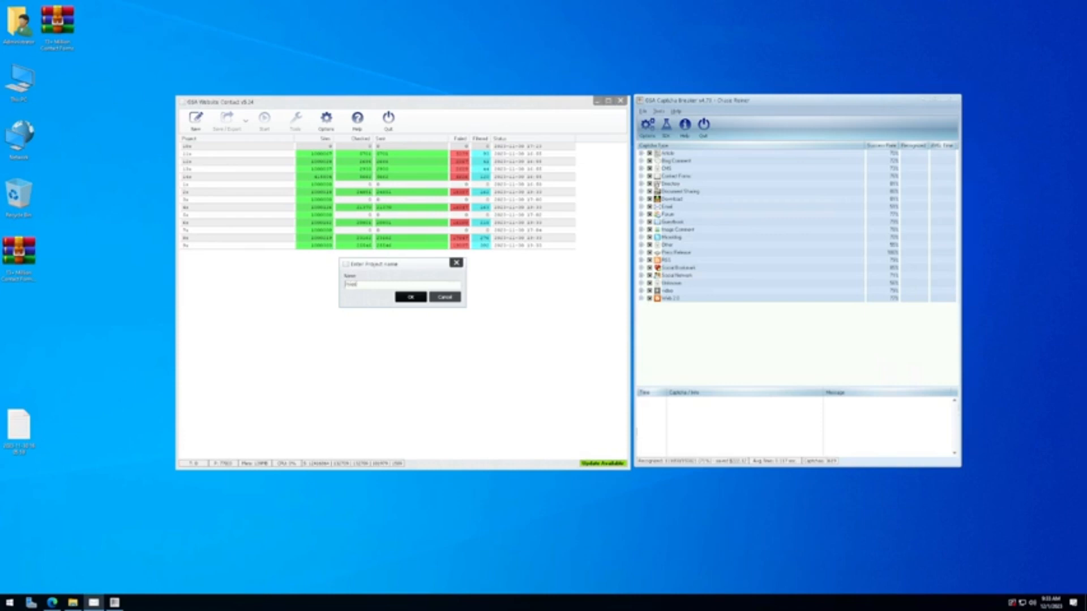
key(Return)
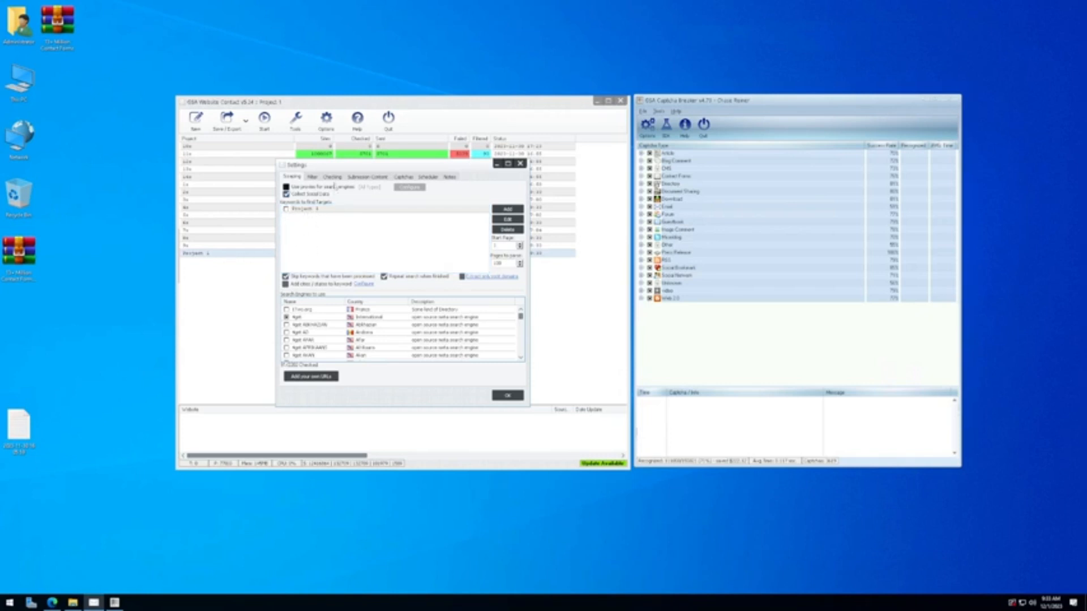
click(367, 176)
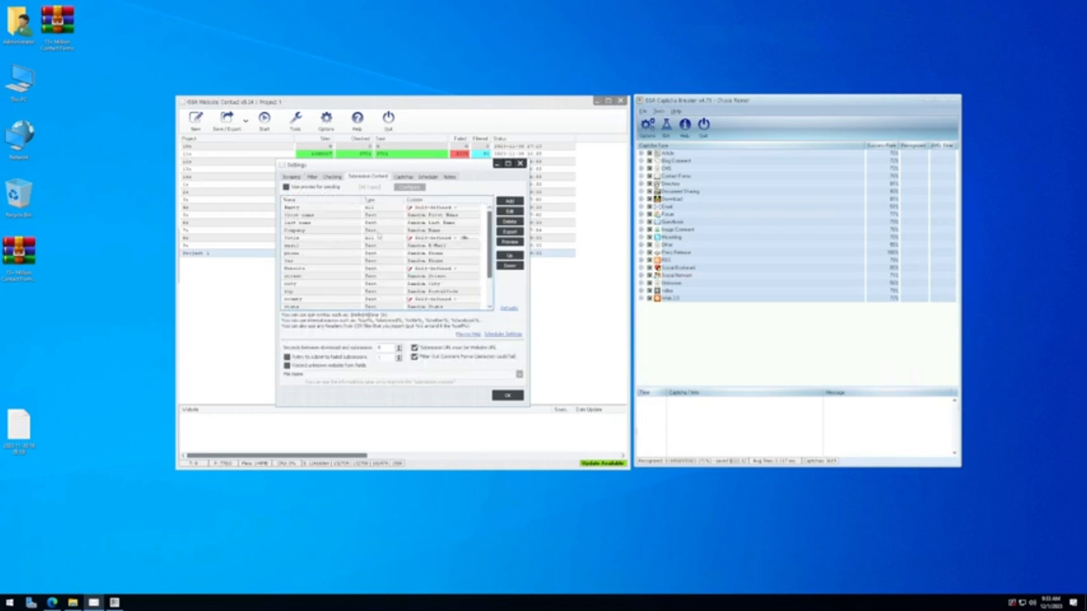
click(403, 177)
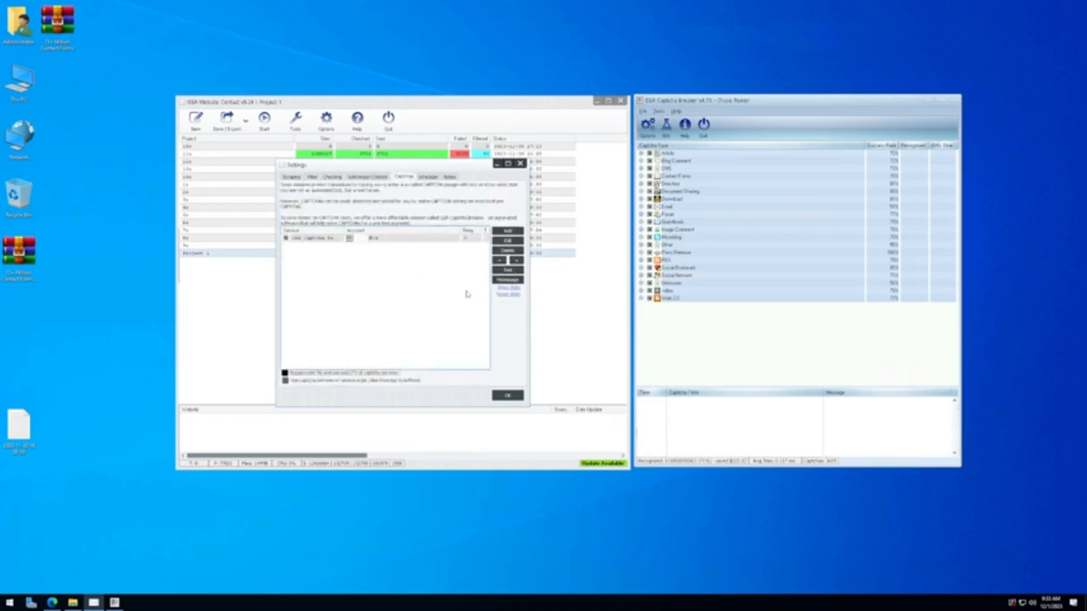
click(507, 231)
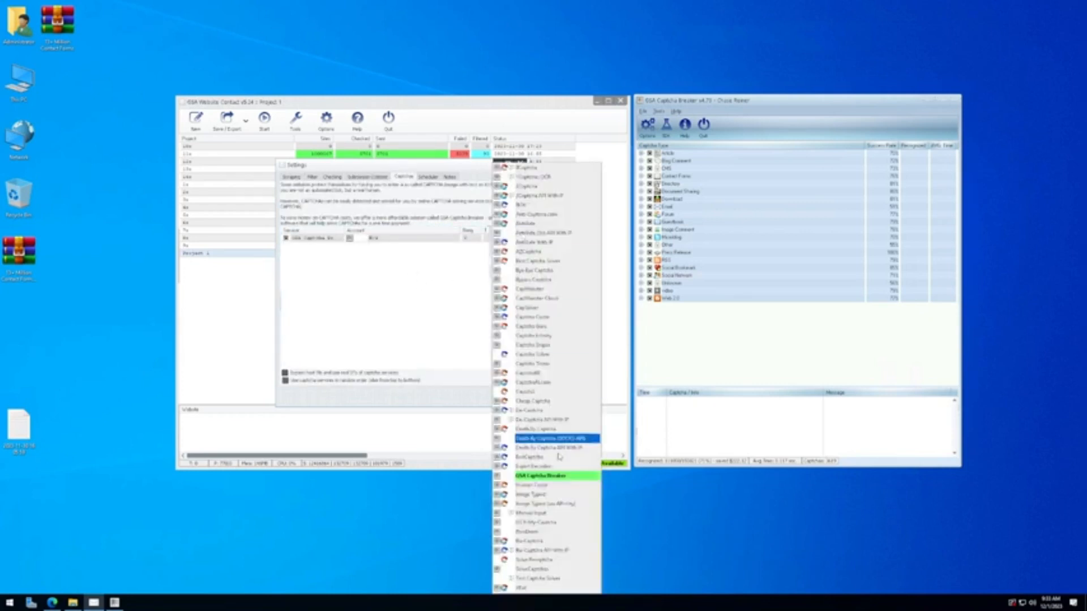
click(425, 284)
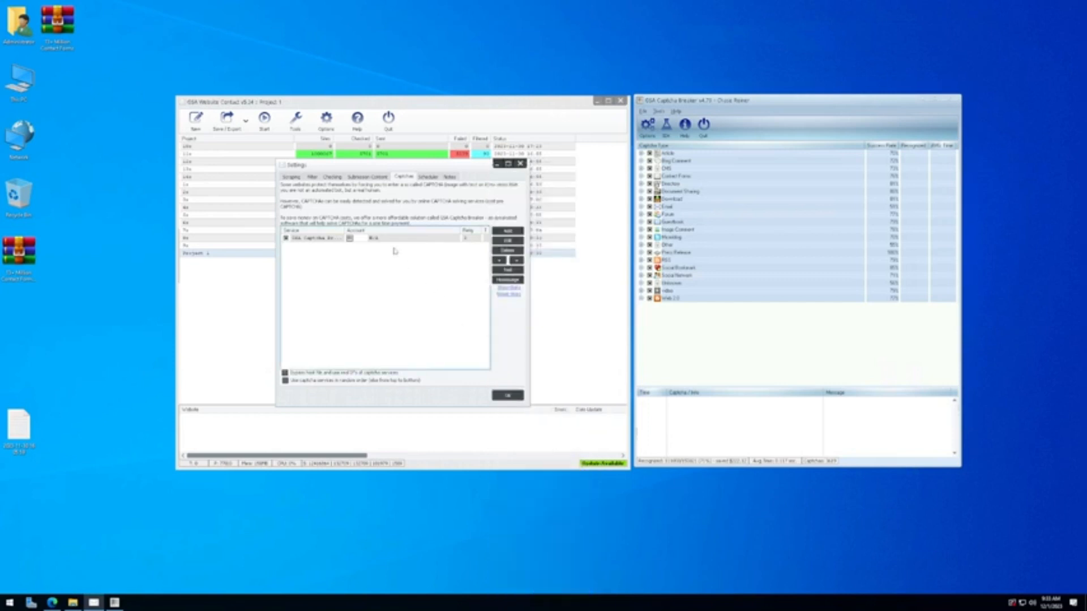
click(374, 238)
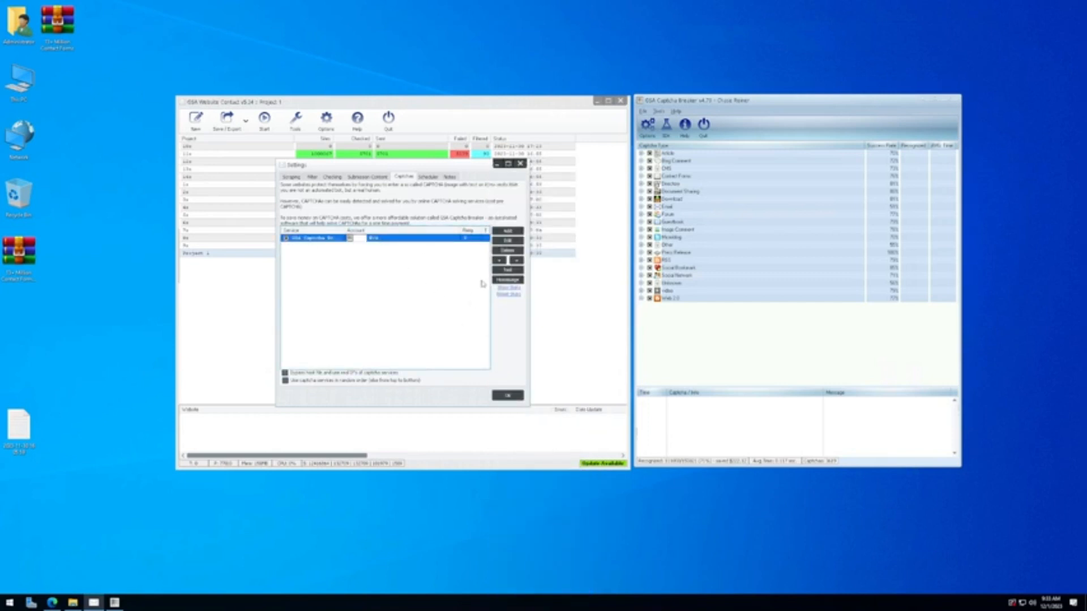
double_click(390, 239)
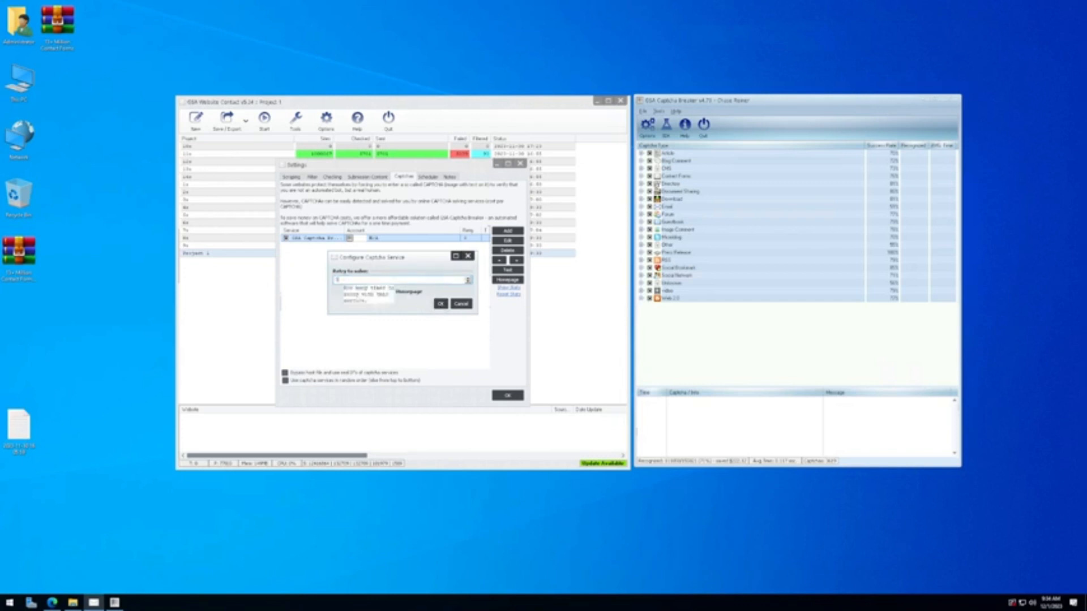
click(440, 305)
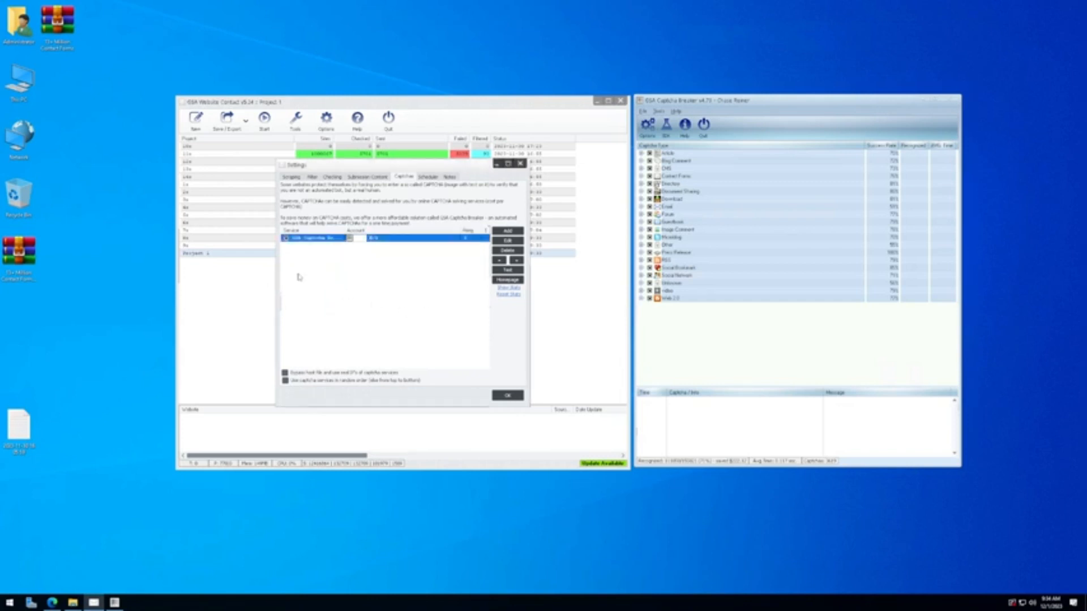
Step: On the Scraping tab, add a new keyword for finding targets
click(374, 177)
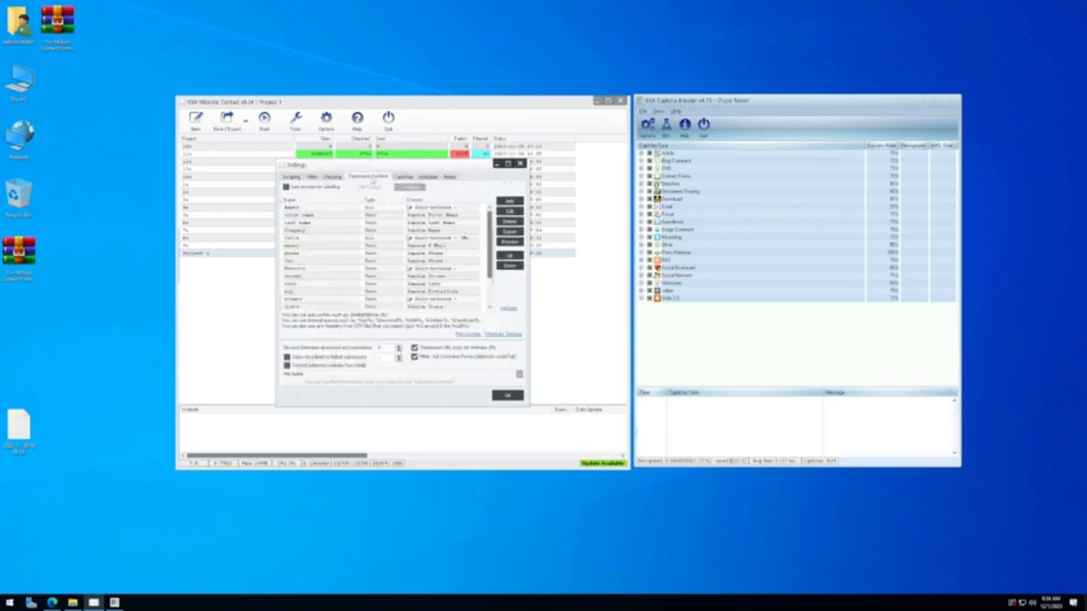
click(301, 178)
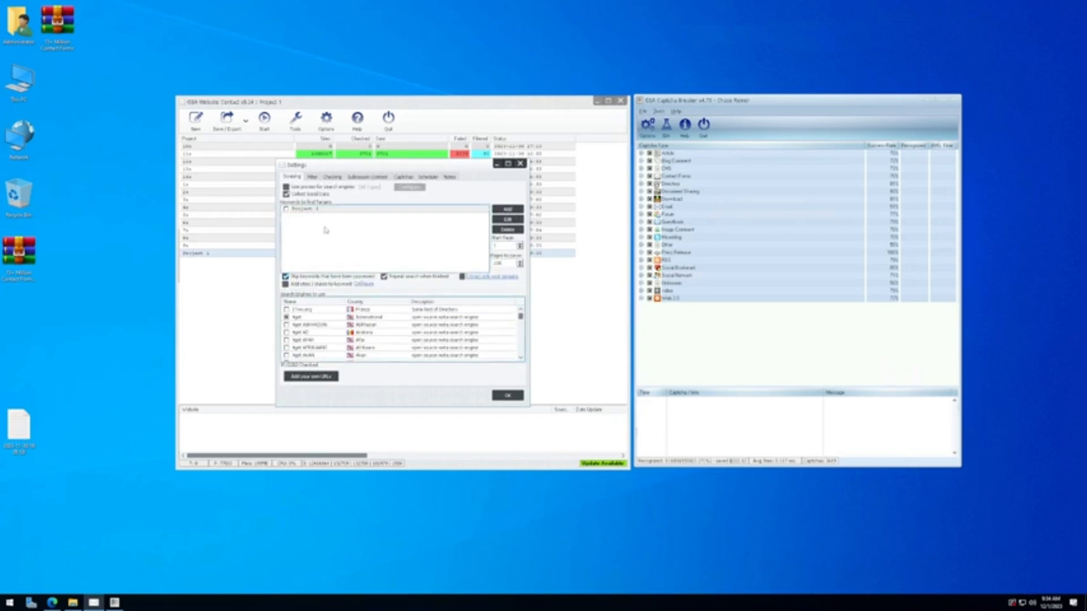
click(517, 210)
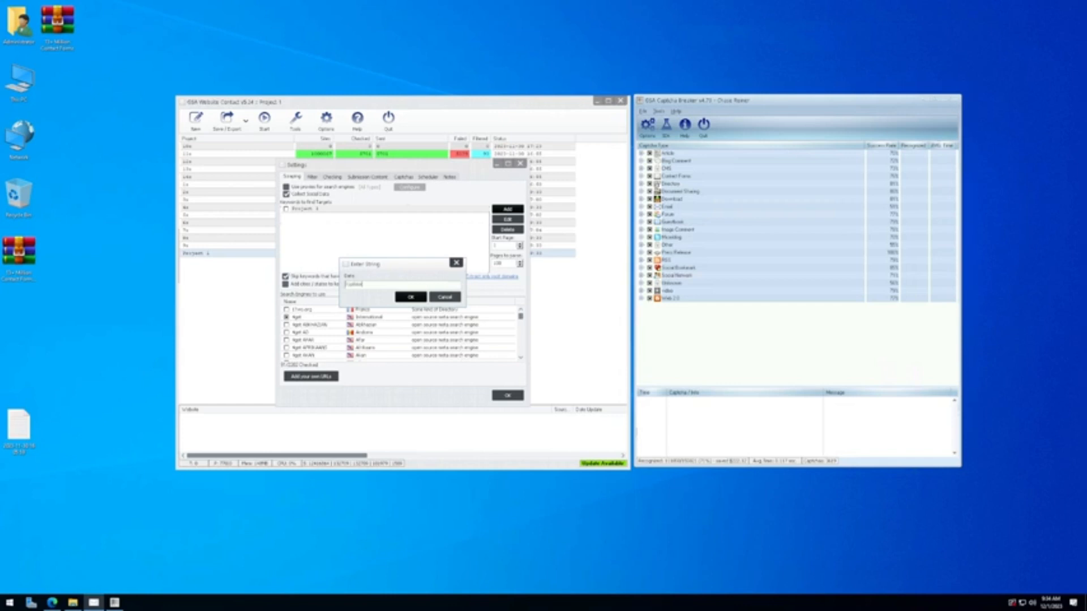
click(418, 297)
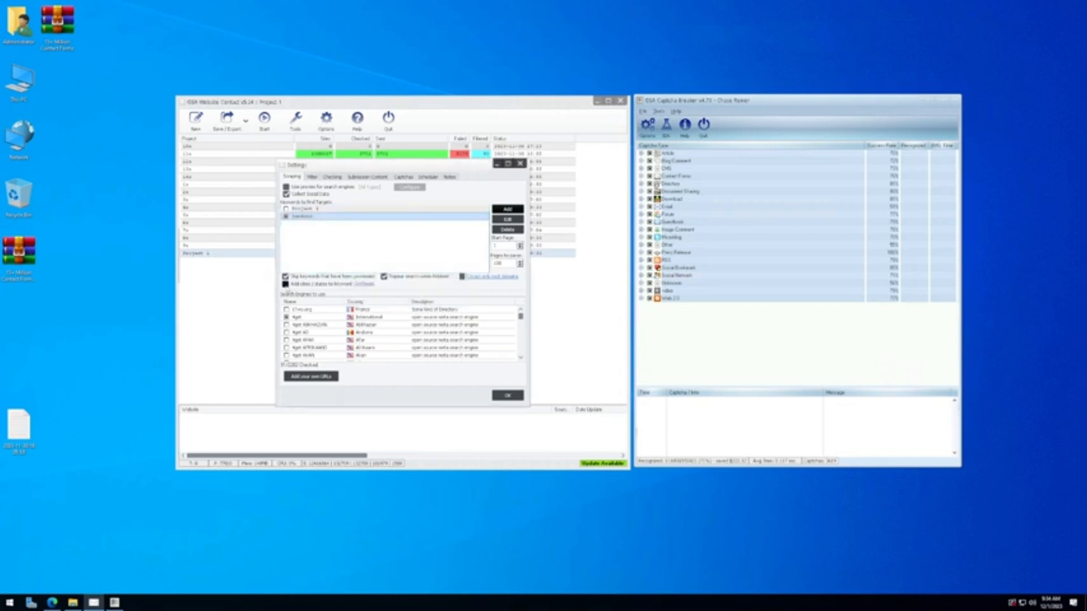
Step: Enable 'Add cities / states to keyword' and choose the cities in the selection list
click(286, 284)
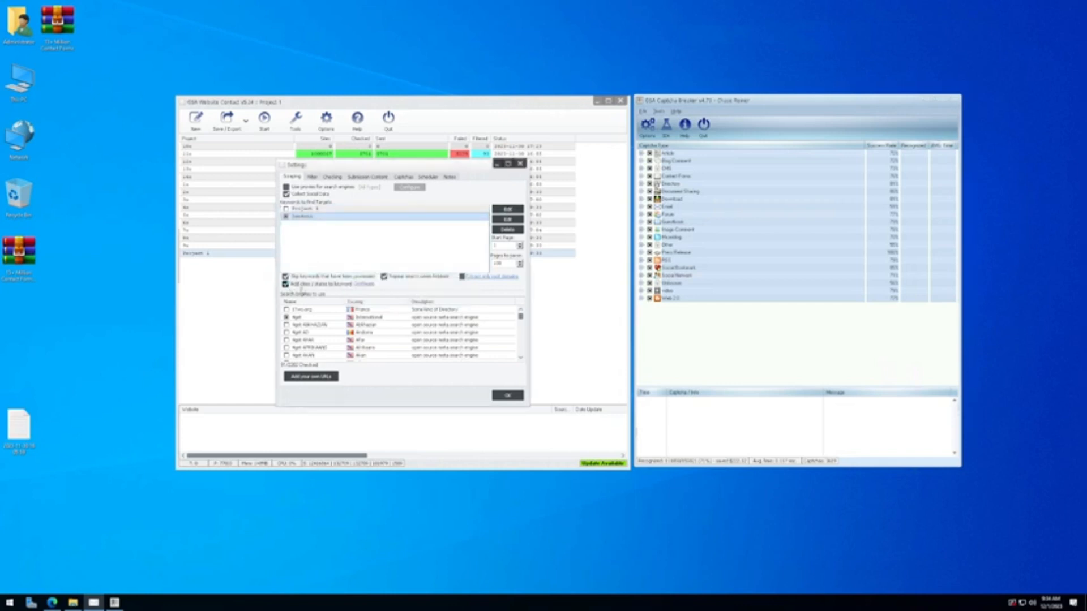
click(363, 285)
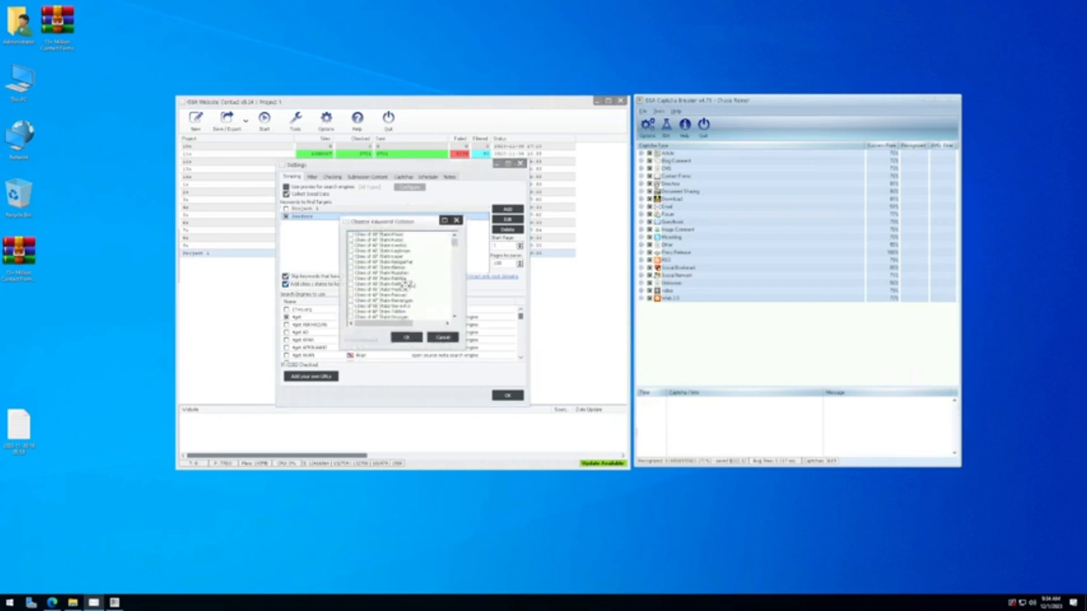
scroll(407, 285, down, 5)
drag(455, 244, 459, 289)
scroll(440, 288, down, 6)
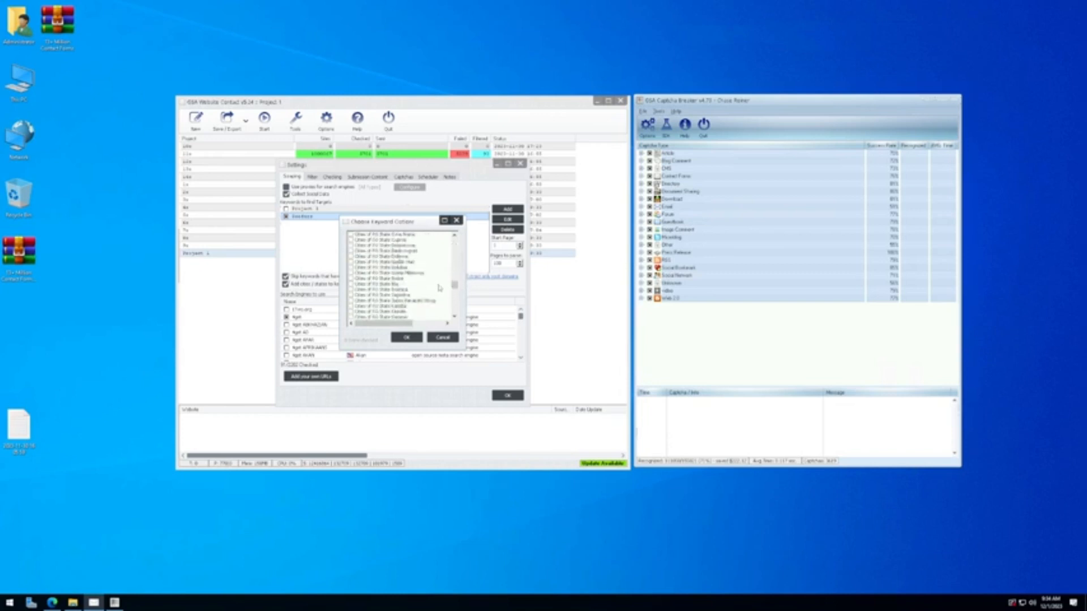
scroll(439, 287, down, 8)
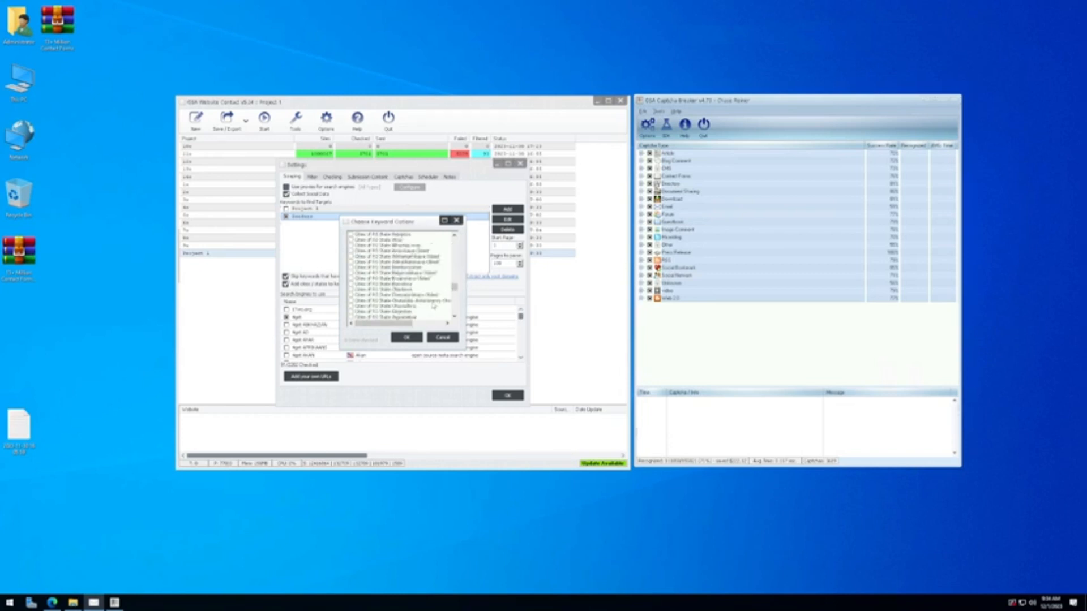
drag(454, 291, 460, 268)
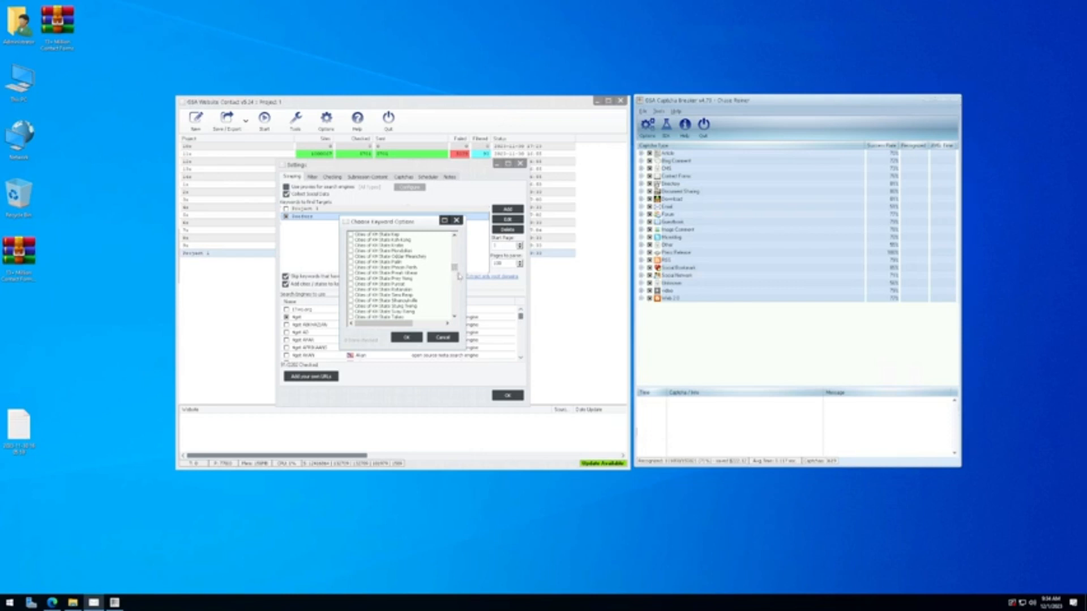
drag(457, 271, 450, 311)
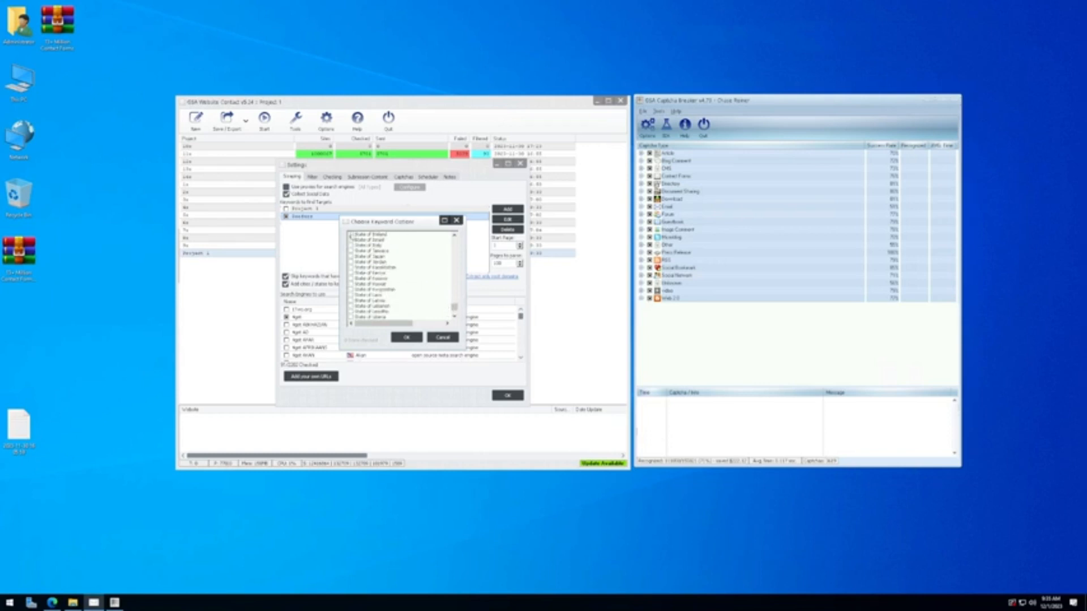
click(419, 338)
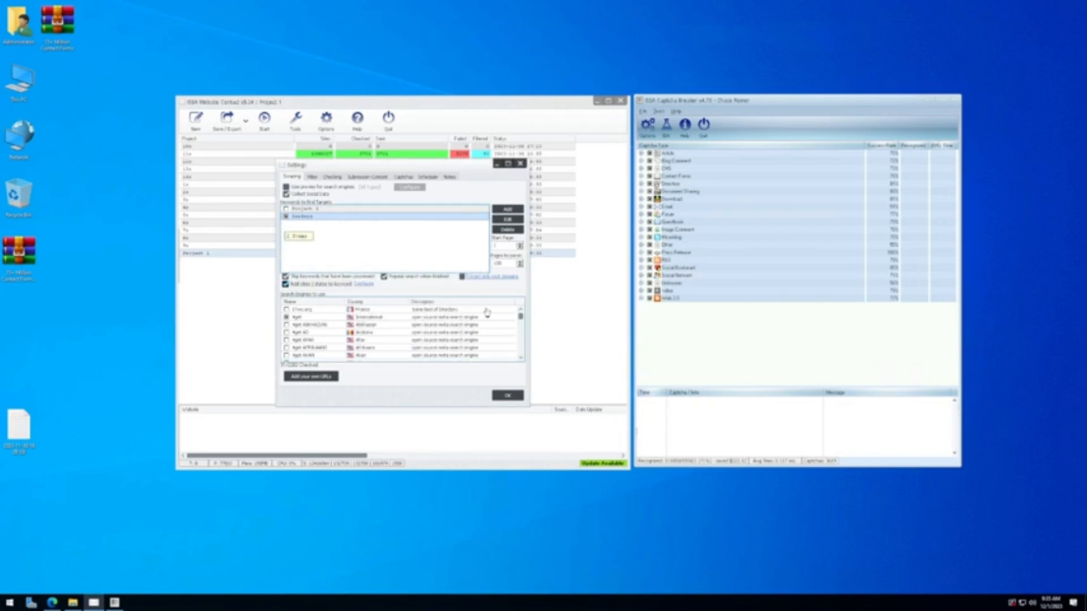
Step: Close the settings and reopen Project 1's settings from the project list
click(507, 395)
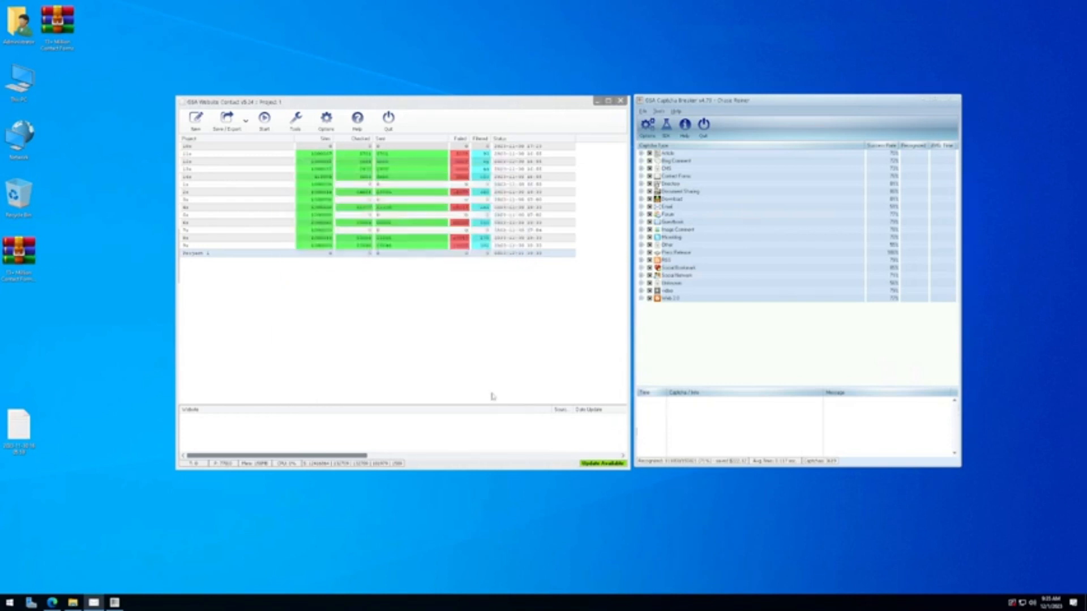
click(264, 120)
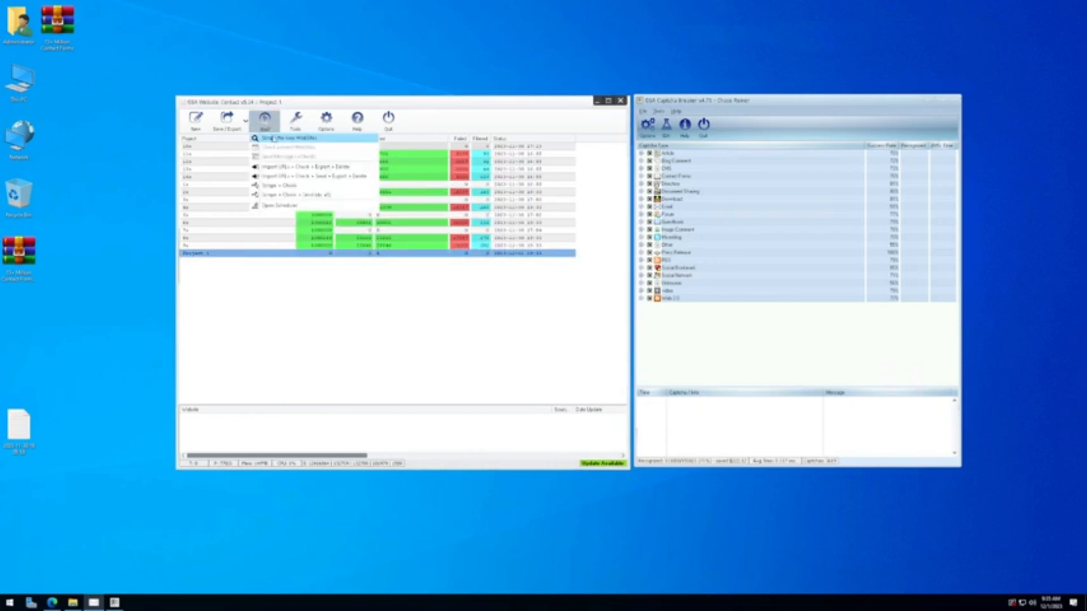
double_click(230, 255)
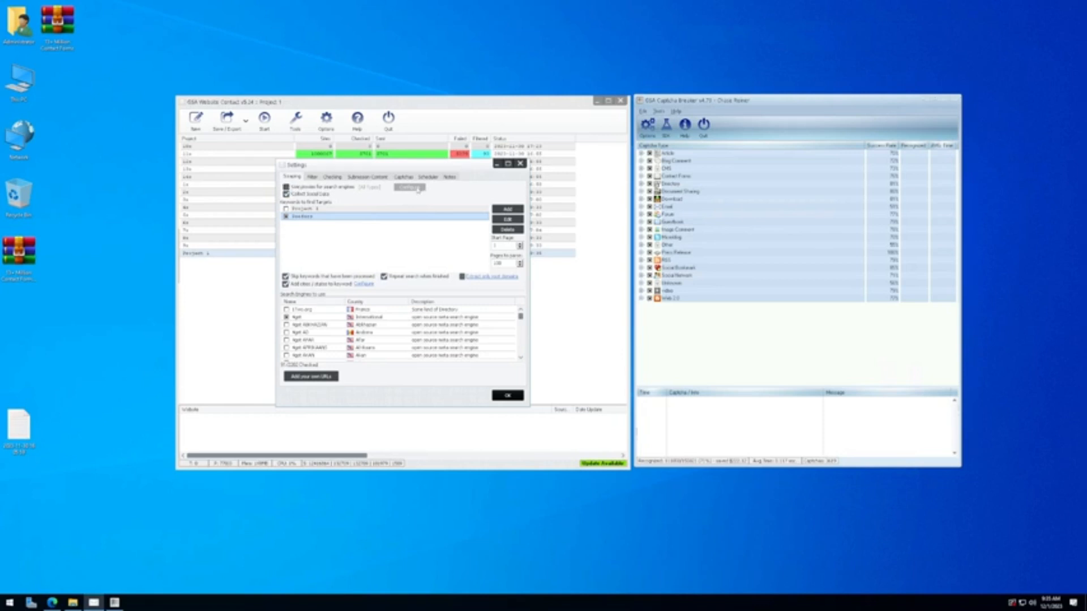
Step: Turn on proxies for both search-engine scraping and message sending
click(286, 187)
click(313, 177)
click(331, 178)
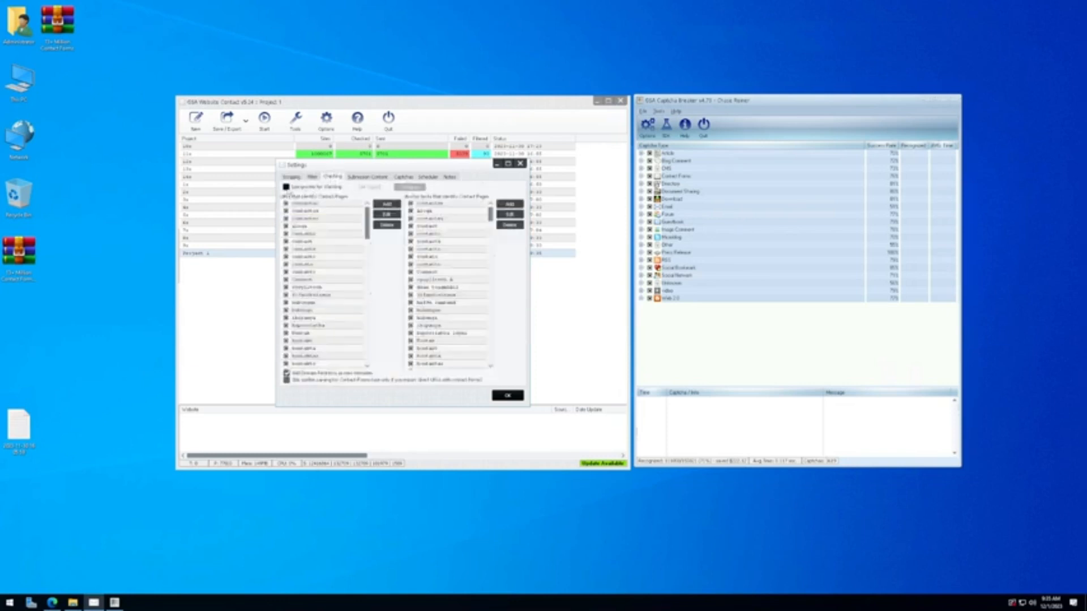
click(384, 178)
click(304, 191)
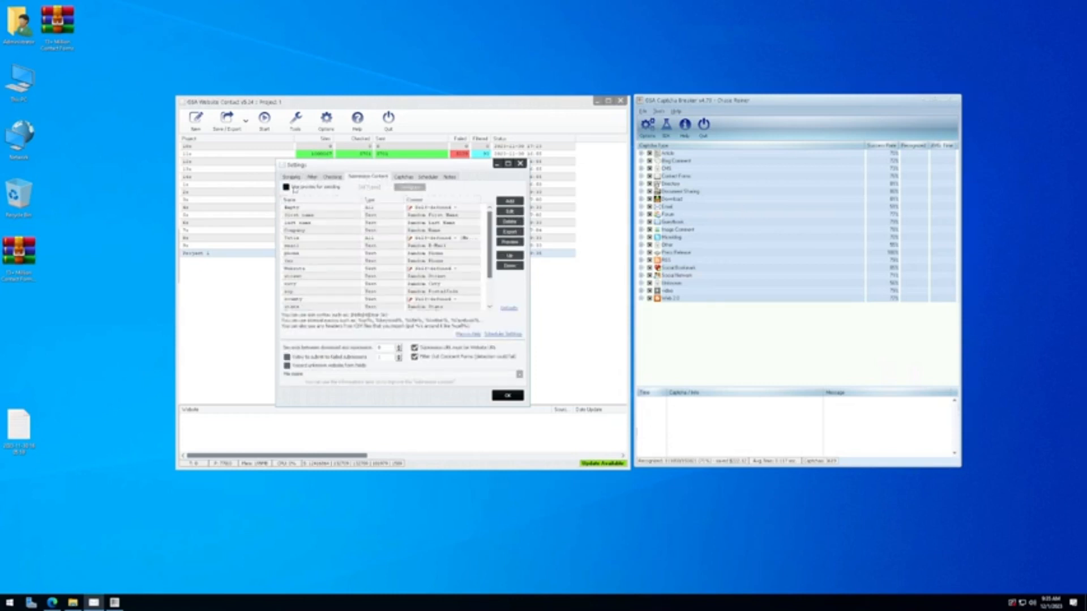
click(294, 191)
click(340, 177)
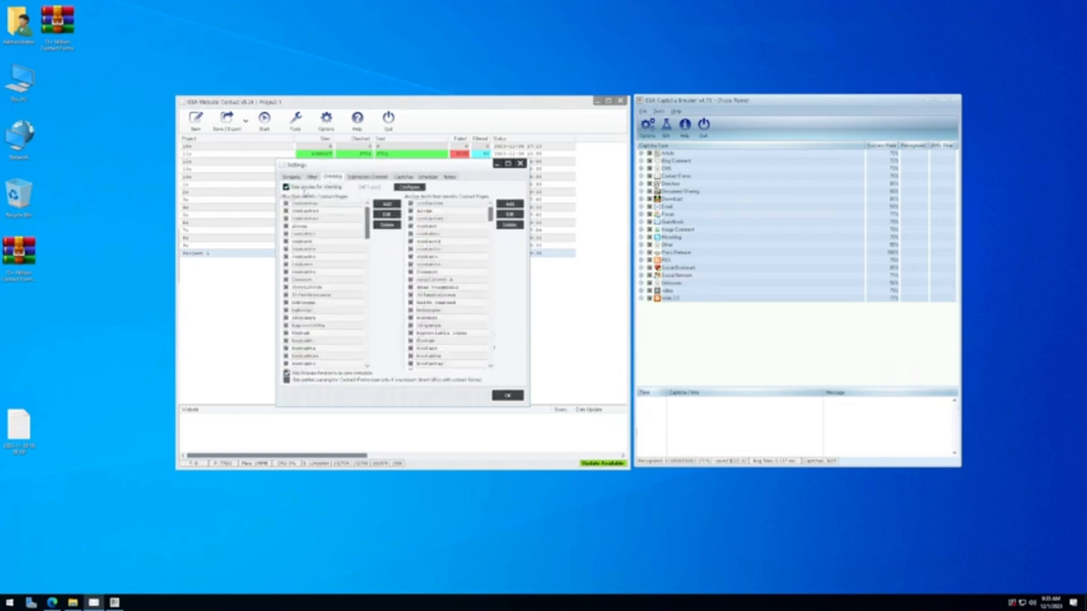
click(292, 176)
click(295, 188)
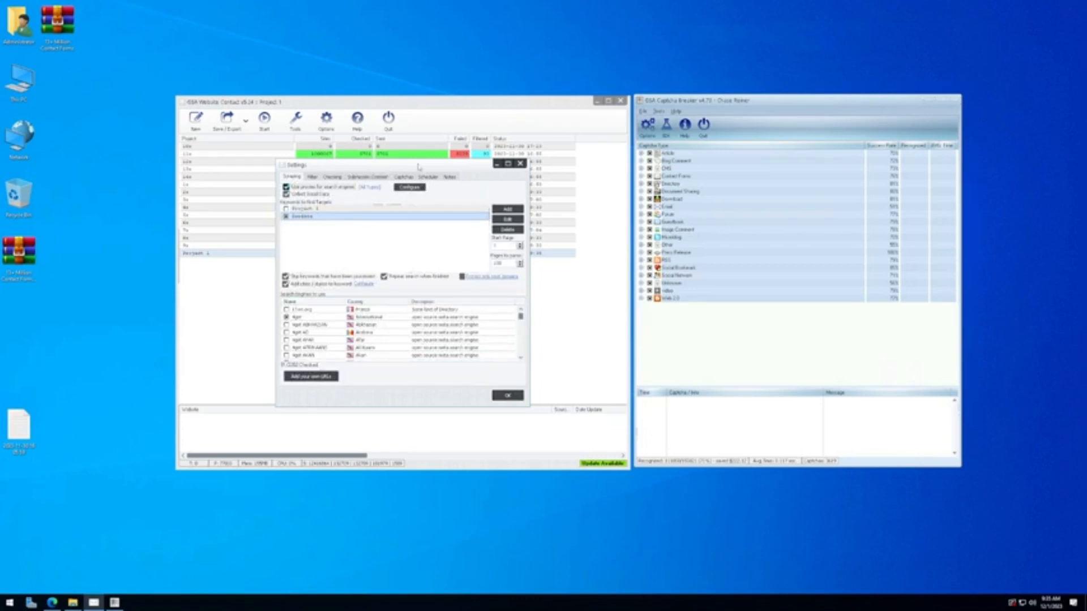
Step: Take the remote session out of full screen and bring the 10-100 notes forward
drag(411, 168, 394, 169)
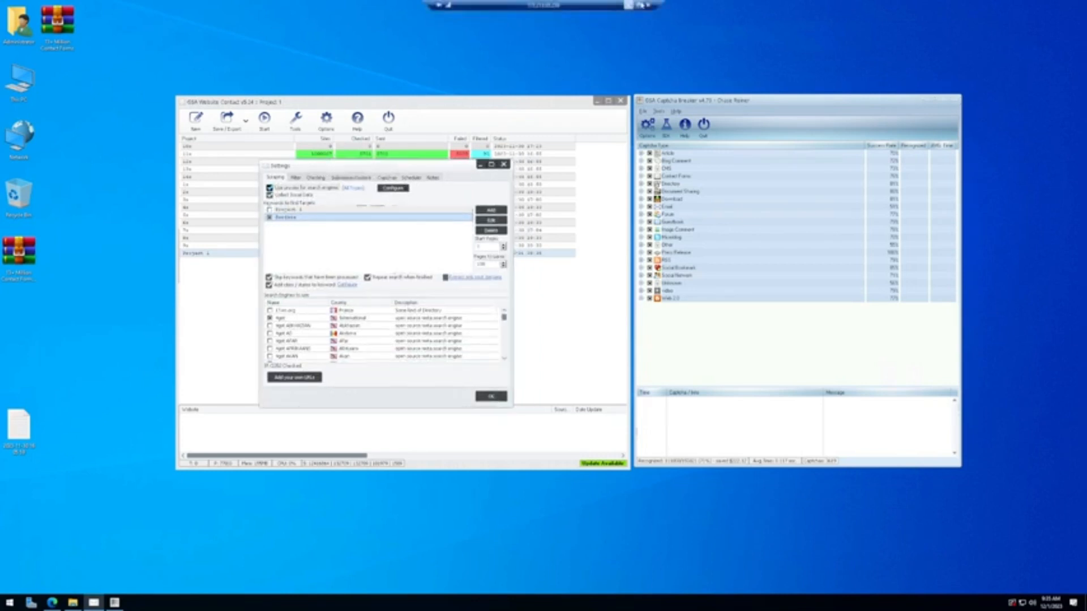
click(645, 5)
click(470, 107)
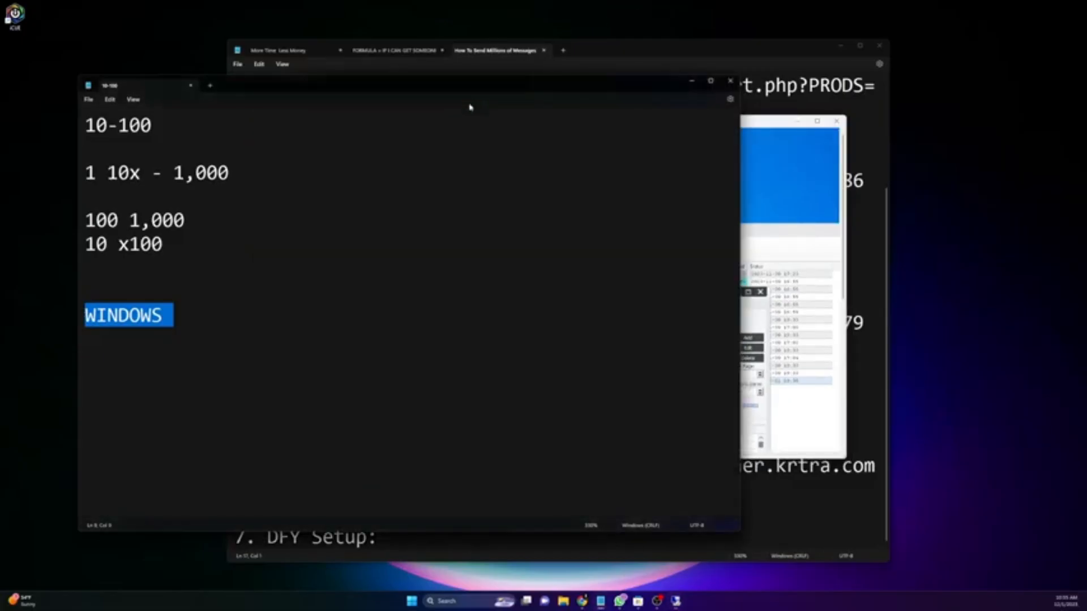
Step: Drag the Remote Desktop window off the left edge of the screen
drag(761, 124, 0, 108)
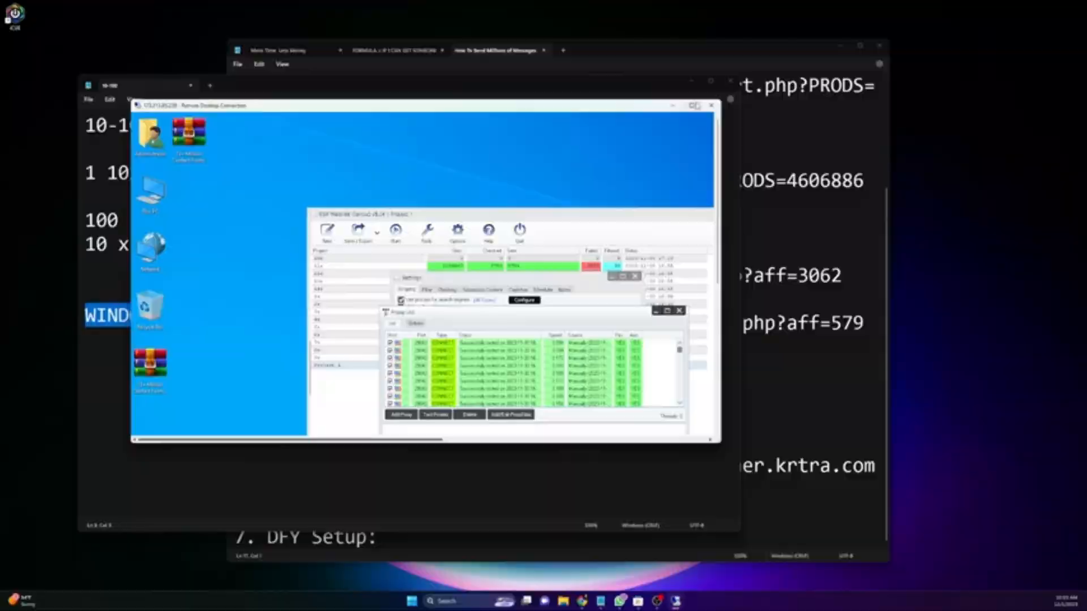
Step: Restore full screen, then start a proxy import from file and cancel it, leaving proxies unchanged
click(694, 104)
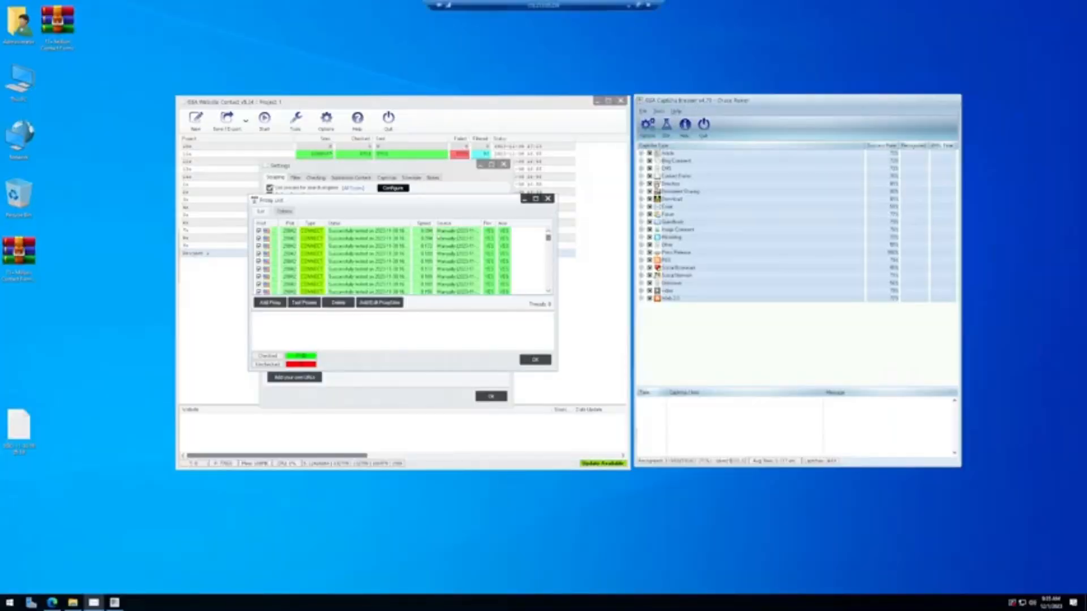
drag(339, 200, 345, 223)
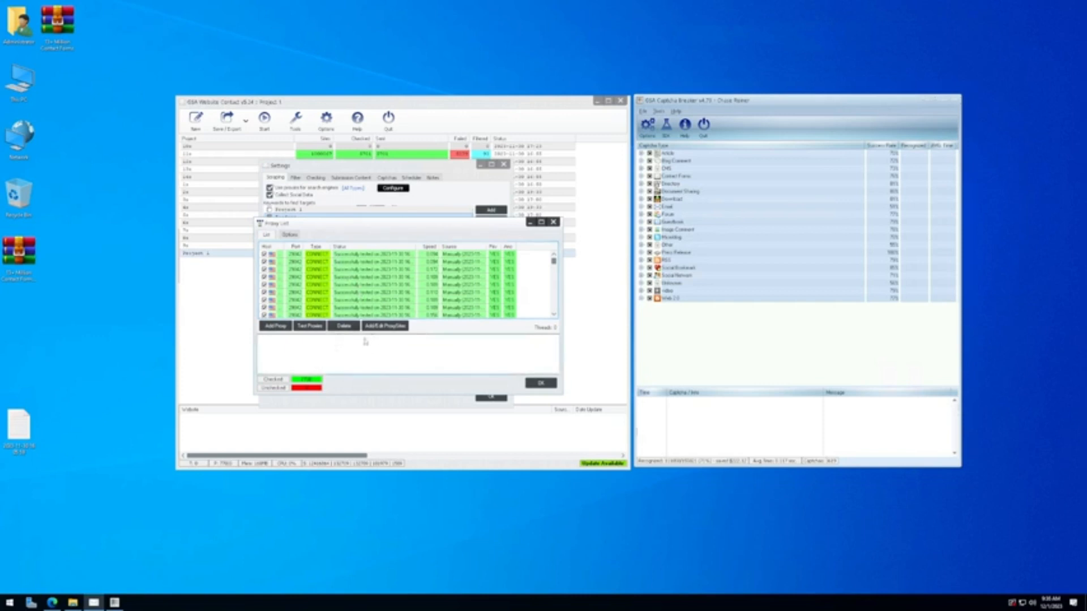
click(286, 328)
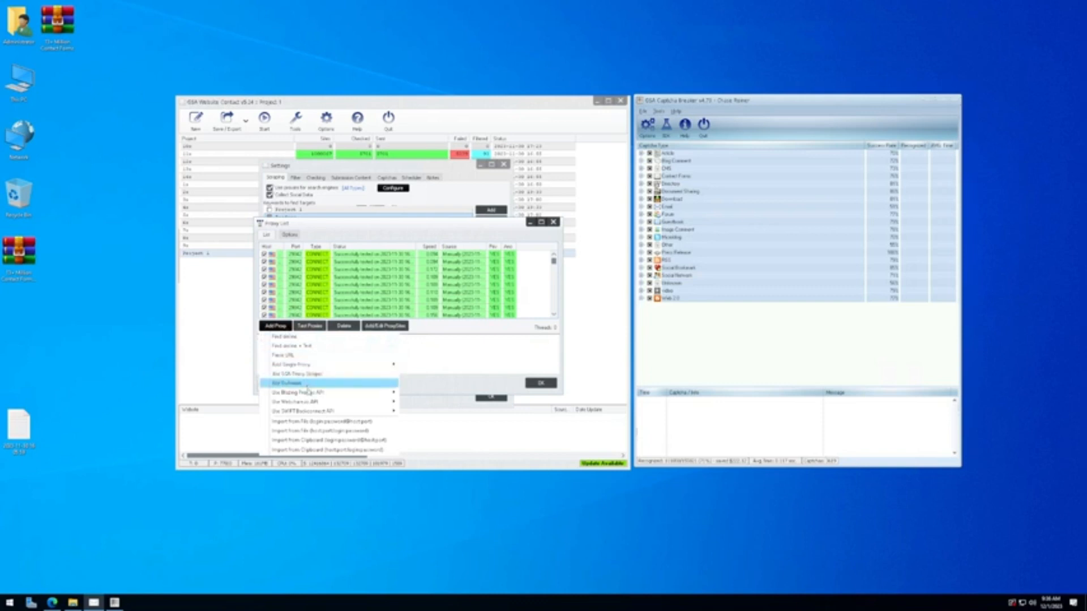
click(313, 423)
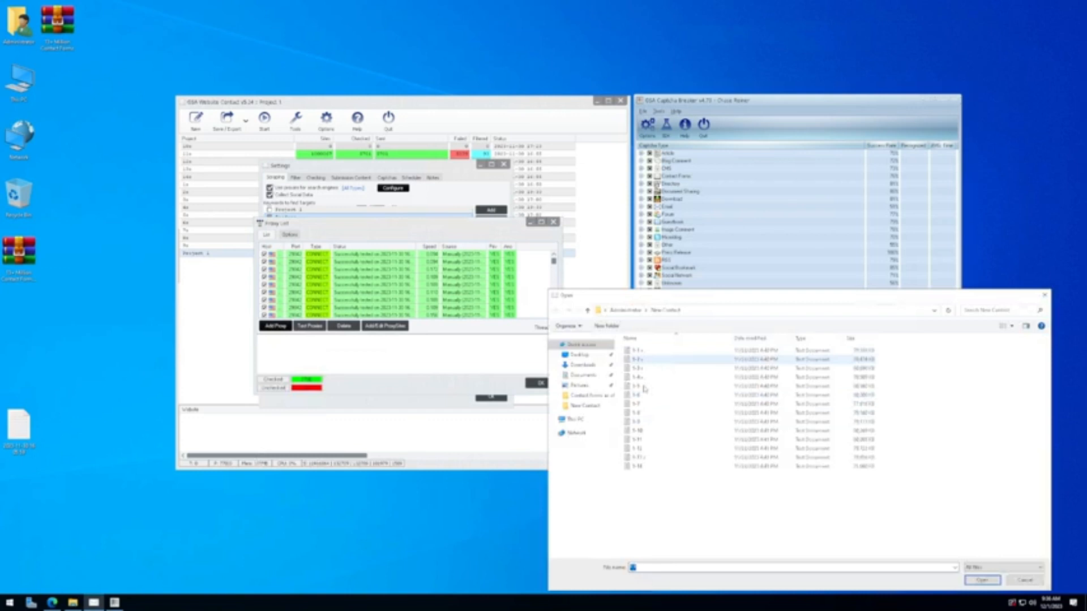
click(580, 355)
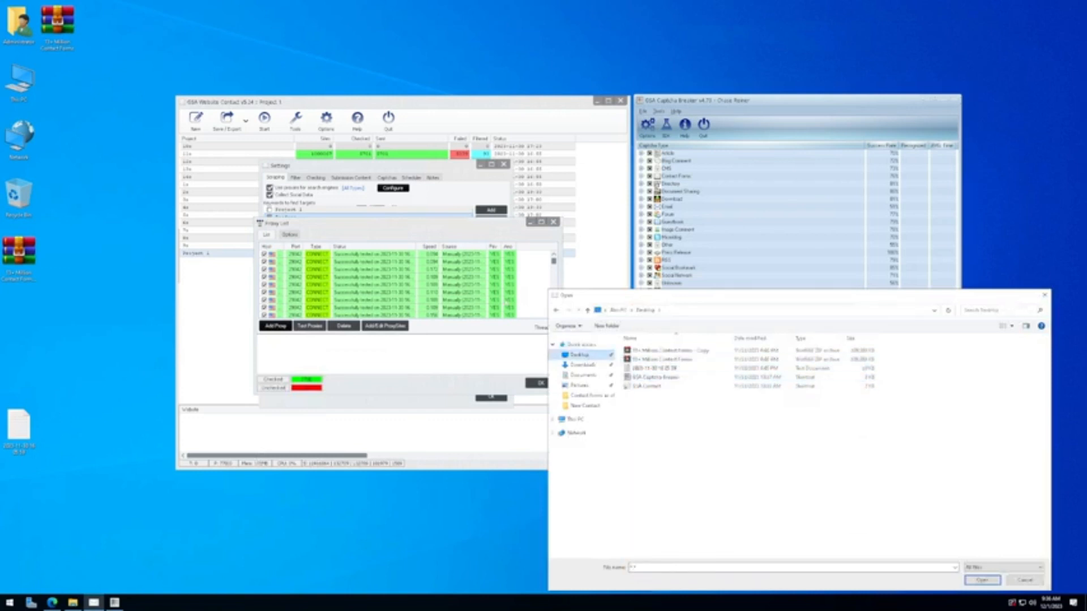
click(1025, 578)
click(276, 325)
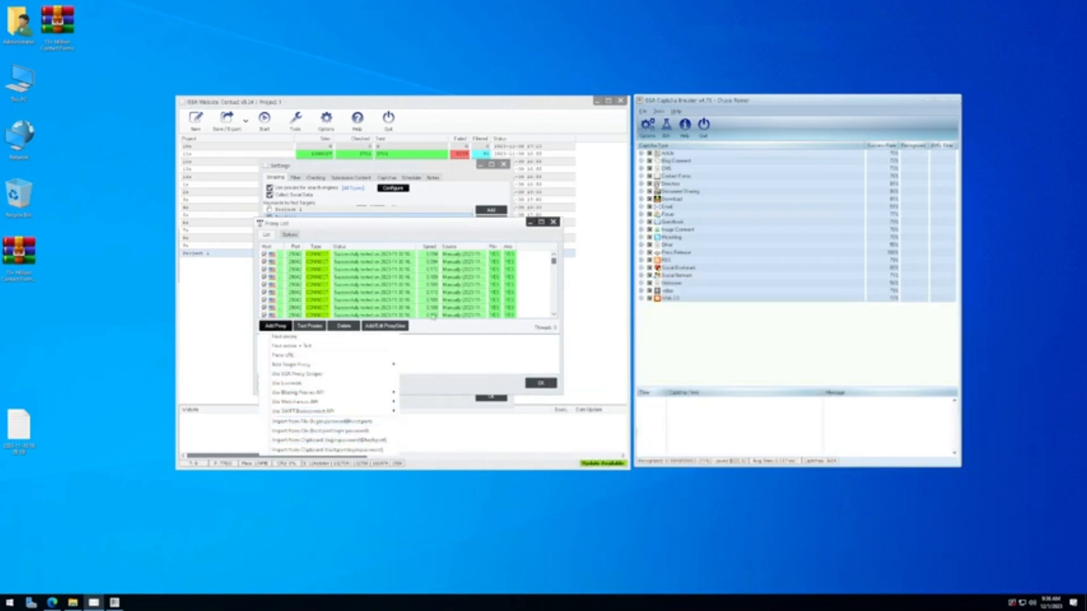
click(367, 236)
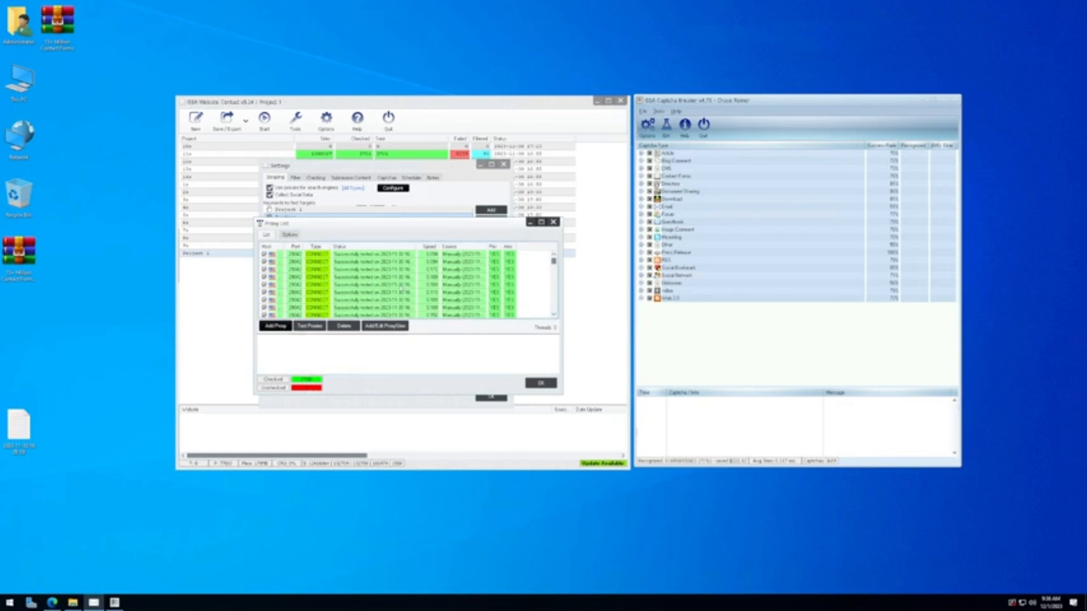
Step: Test all proxies against Google (Search), then close the proxy list with OK
click(310, 327)
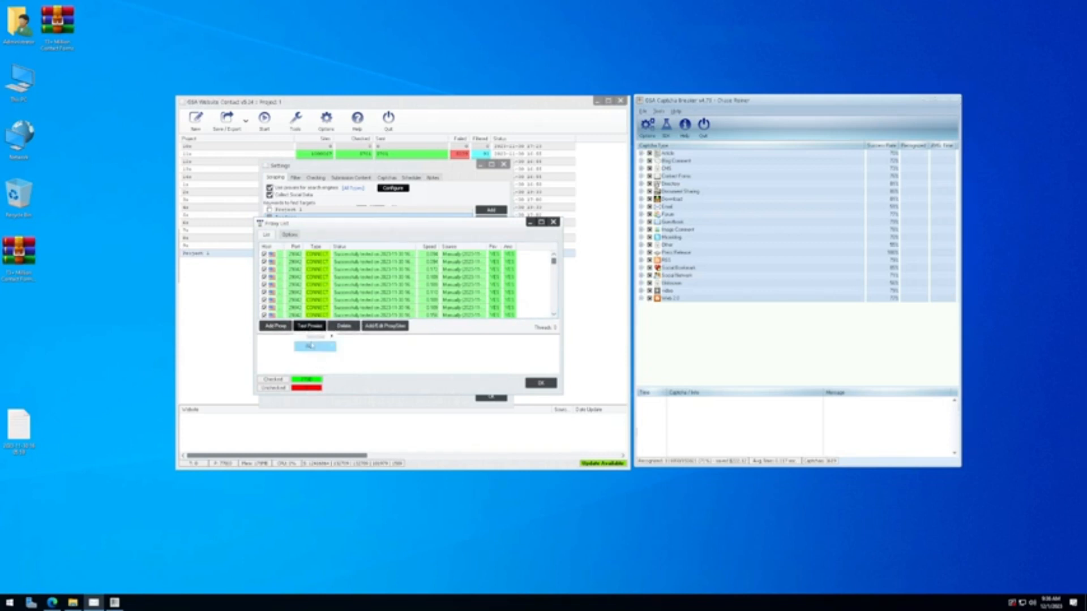
mouse_move(313, 346)
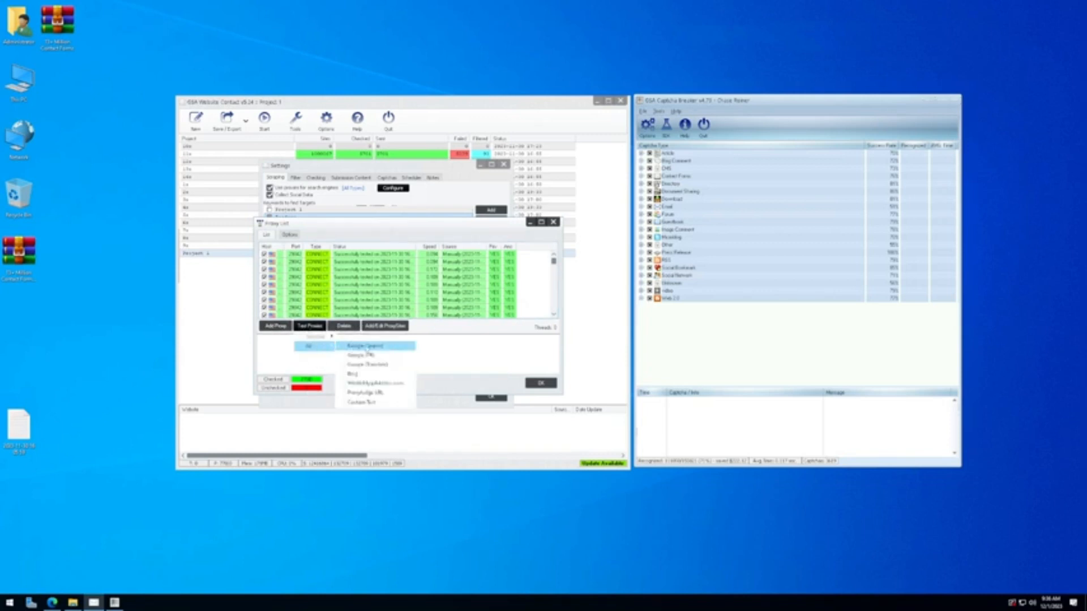
click(388, 350)
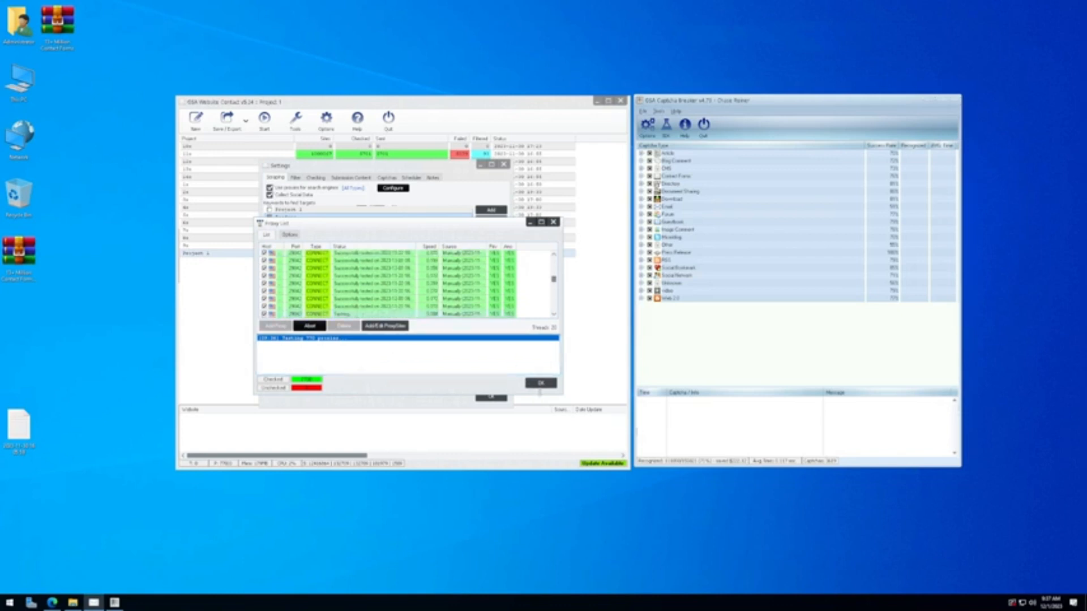
click(543, 384)
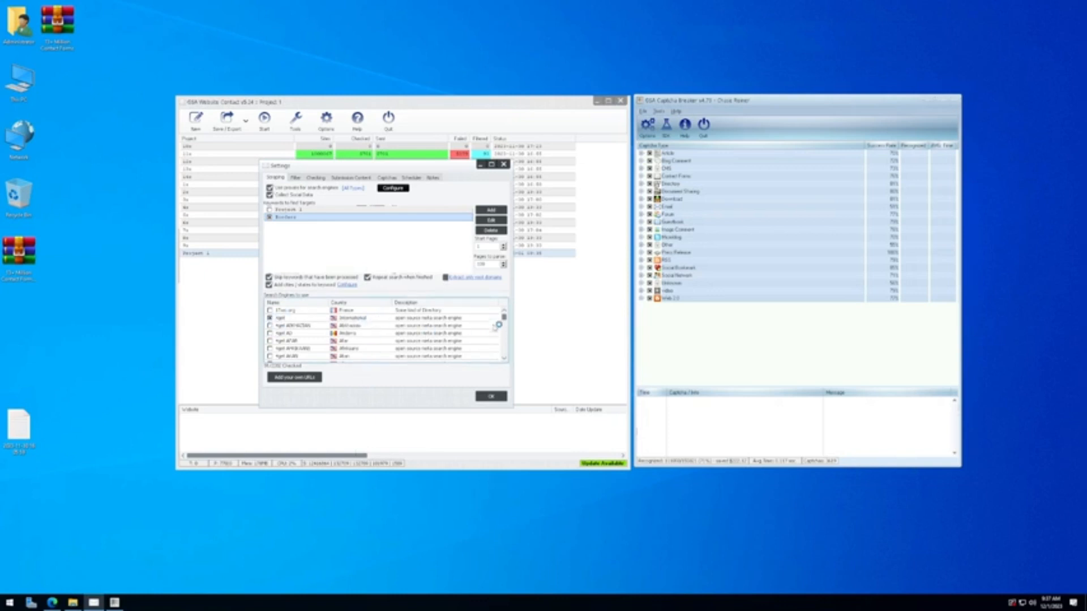
Step: Scroll through the search-engine list and close Project 1's settings with OK
drag(505, 319, 507, 326)
scroll(326, 327, down, 10)
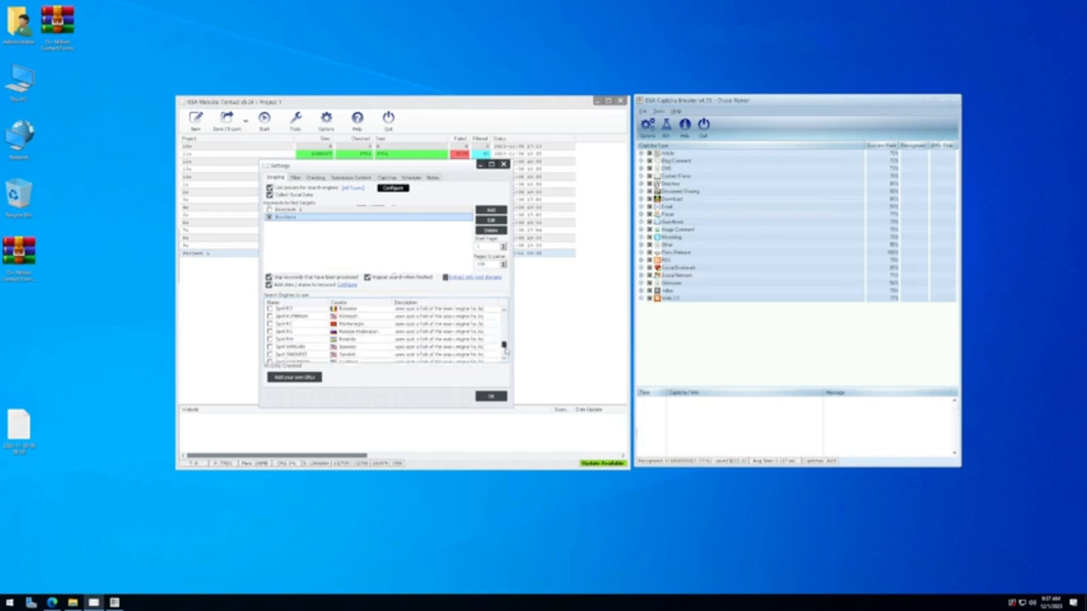
drag(505, 346, 505, 324)
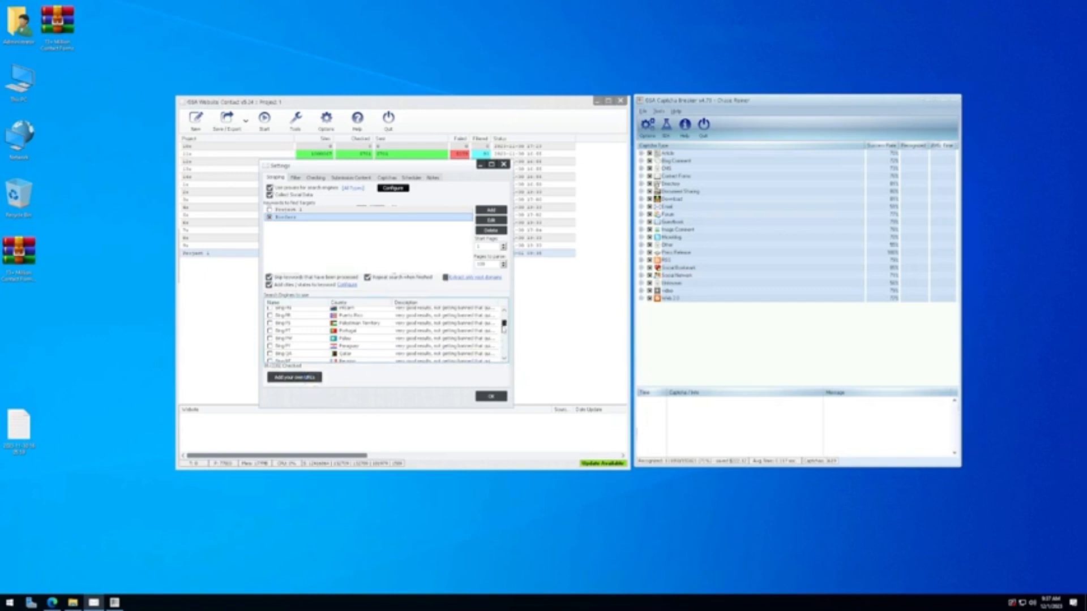
scroll(503, 329, down, 4)
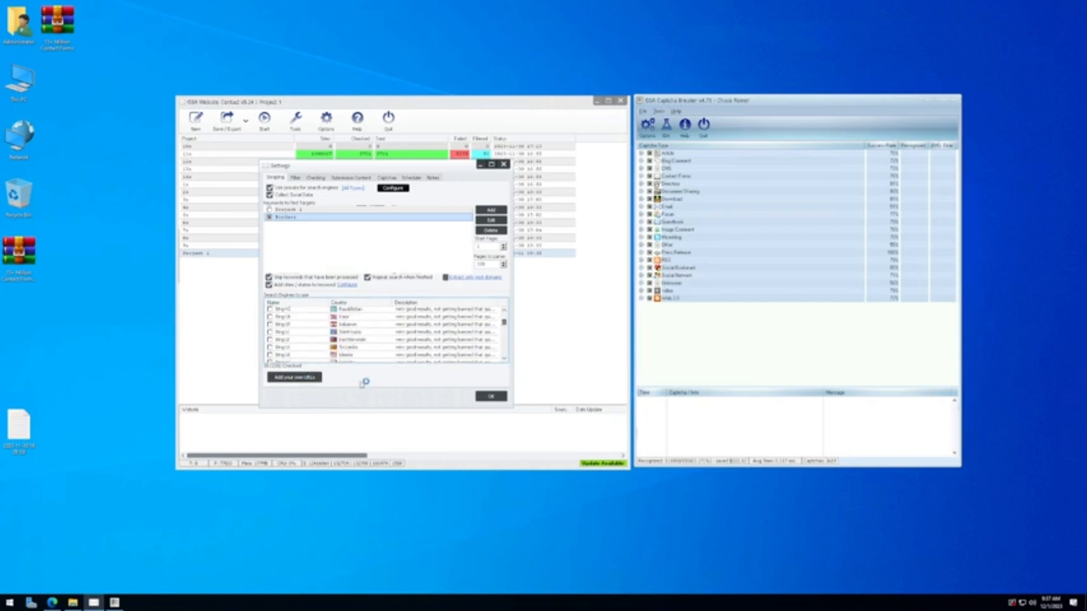
click(484, 395)
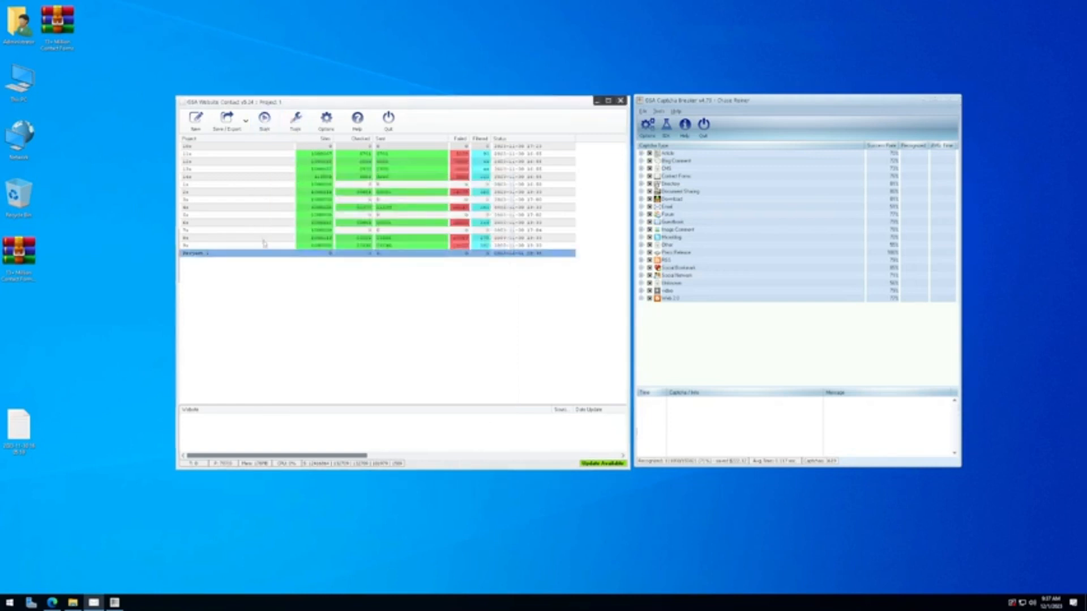
double_click(243, 254)
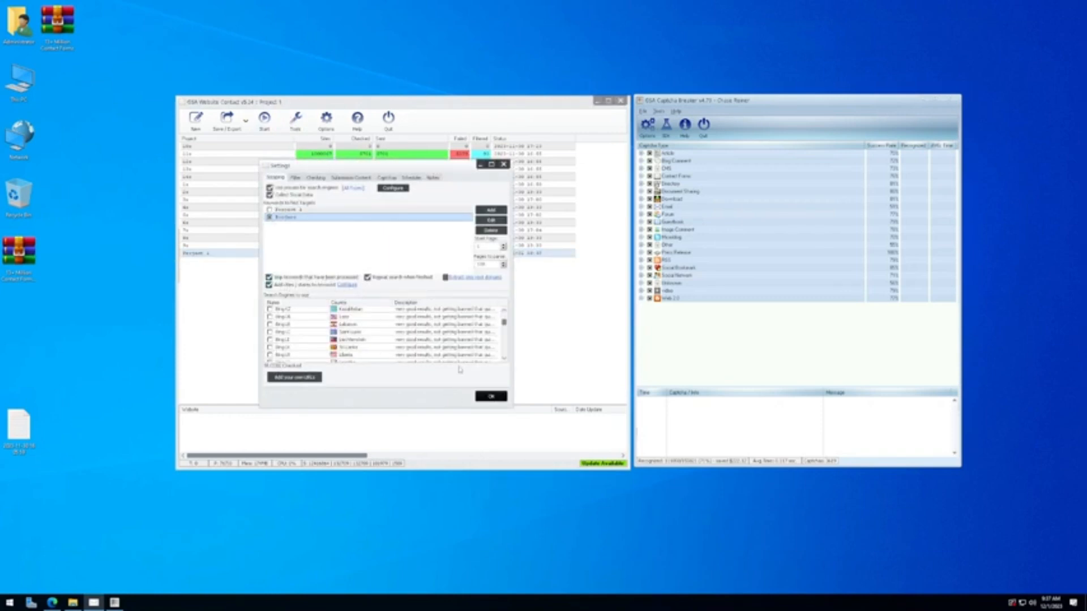
click(491, 399)
Step: Run Scrape for new Websites, widen the Source URL and Keyword Used columns, then stop
click(265, 119)
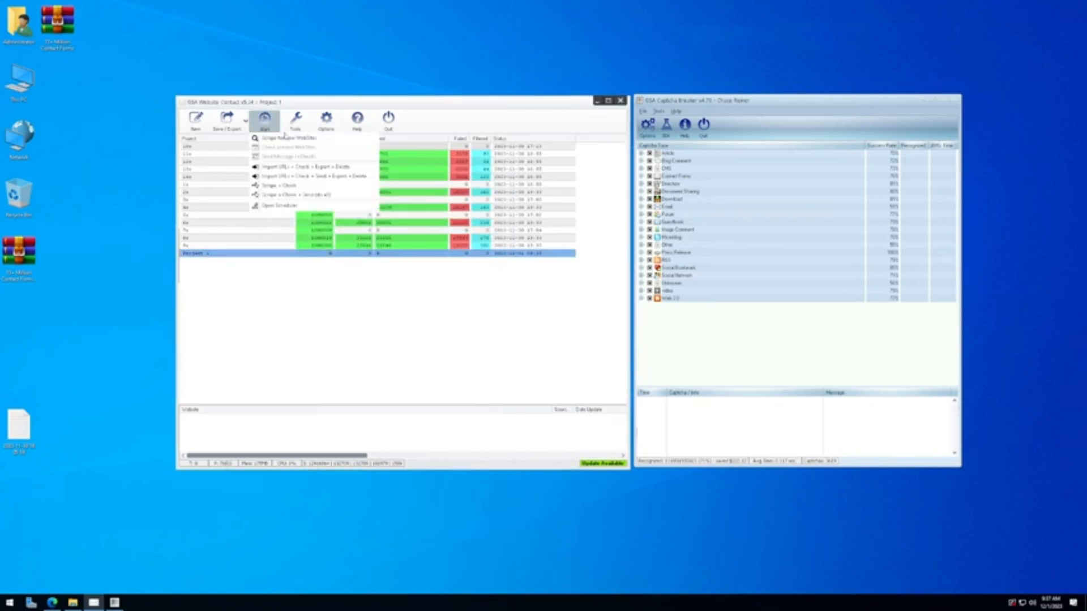
click(323, 140)
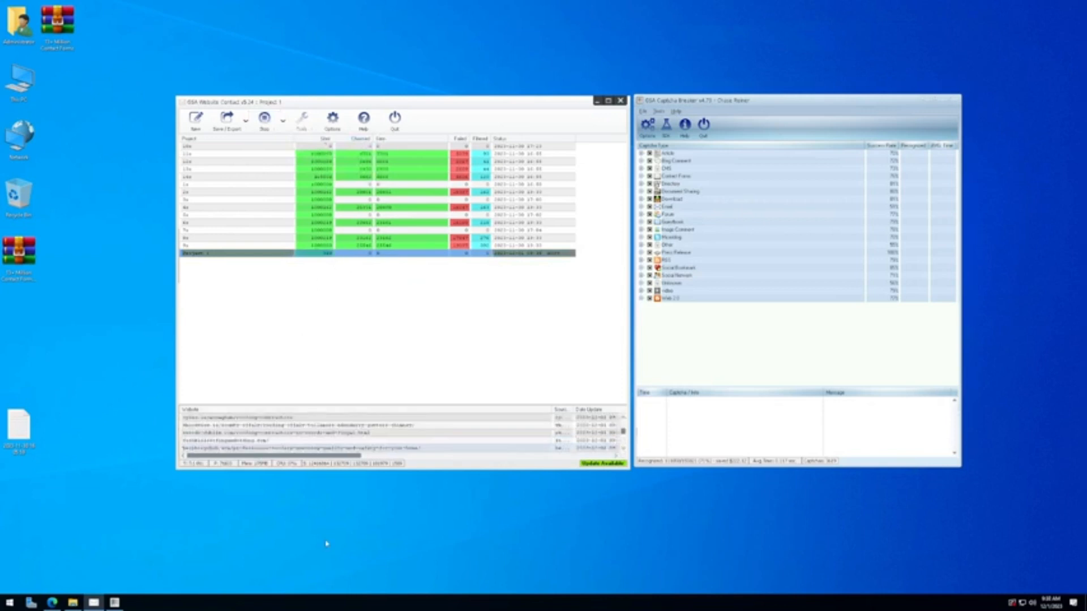
click(608, 101)
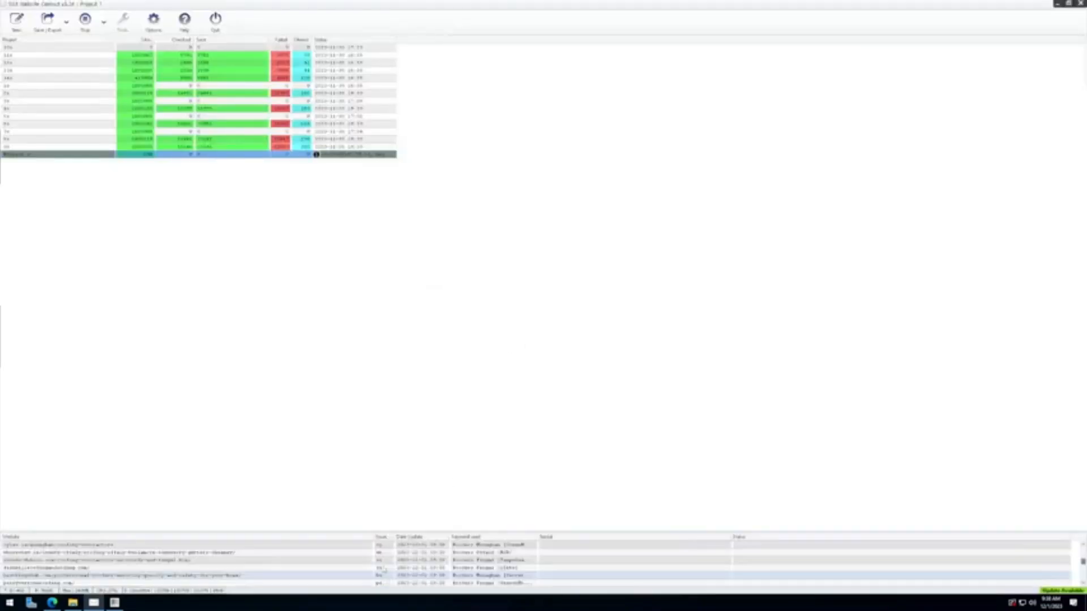
drag(364, 532, 398, 159)
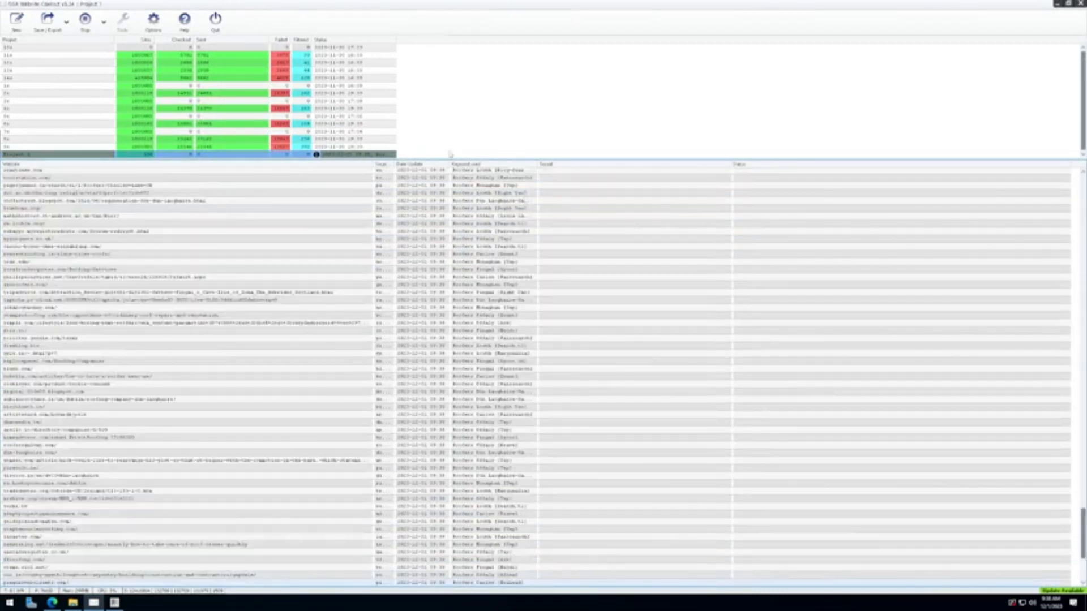
drag(393, 163, 466, 163)
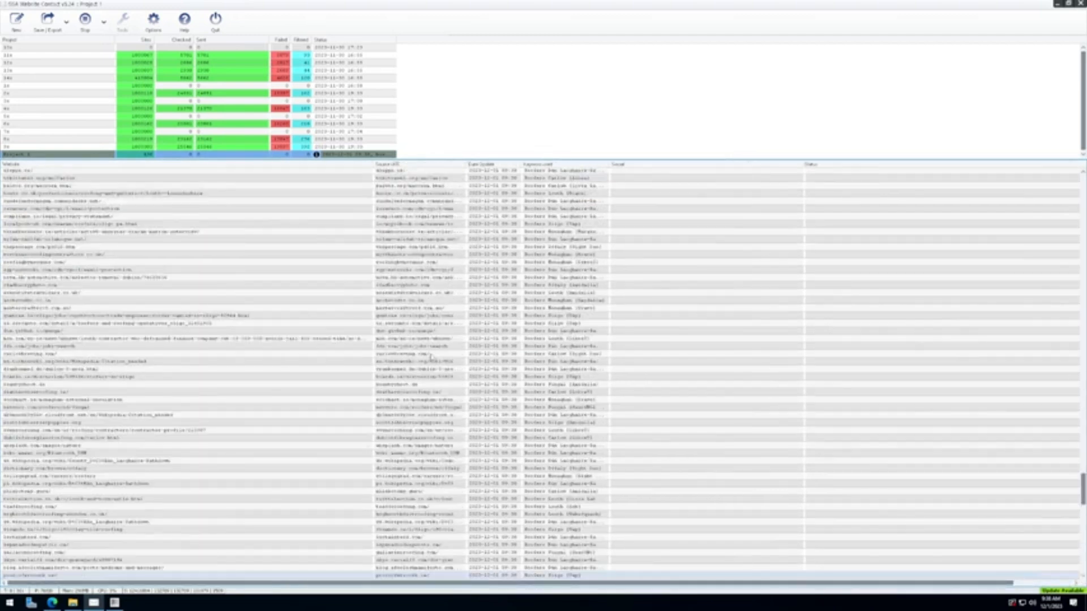
drag(610, 162, 677, 162)
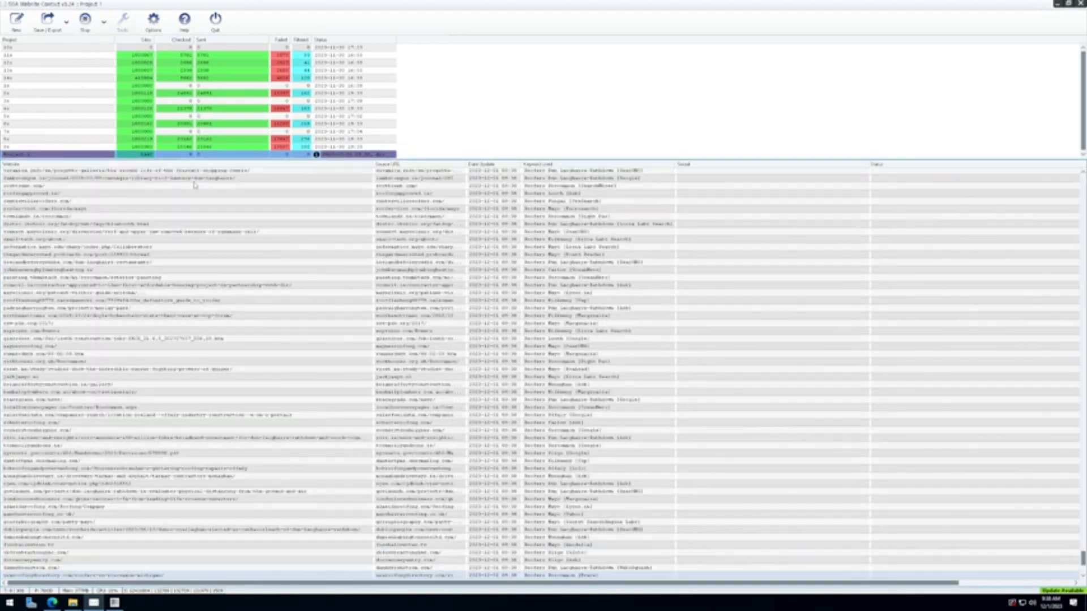
click(82, 26)
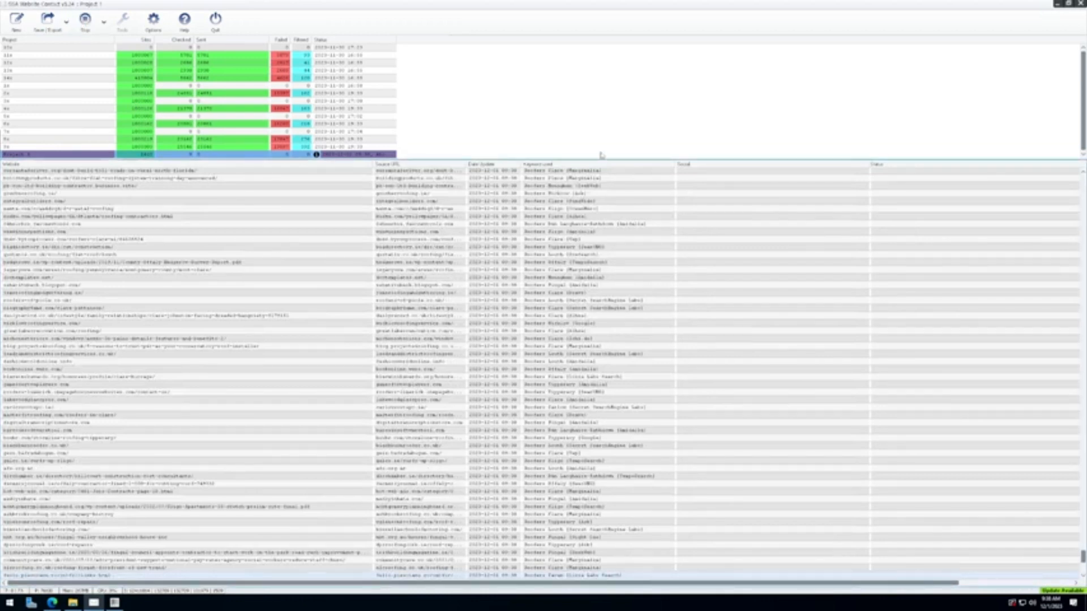
drag(586, 158, 585, 197)
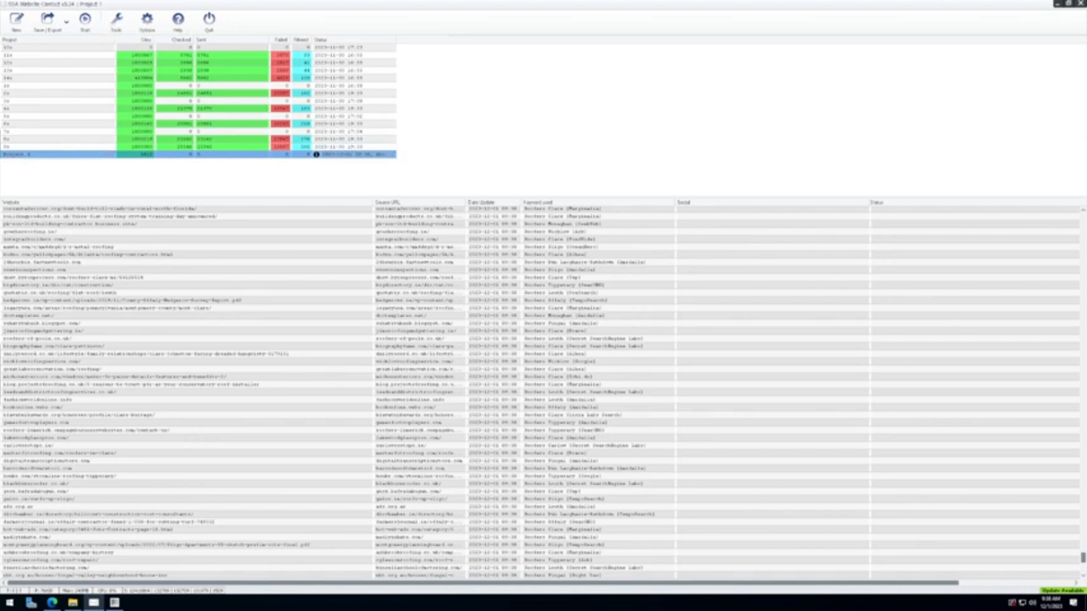
Step: Close Project 1's settings with OK and start it with Scrape + Check
double_click(37, 156)
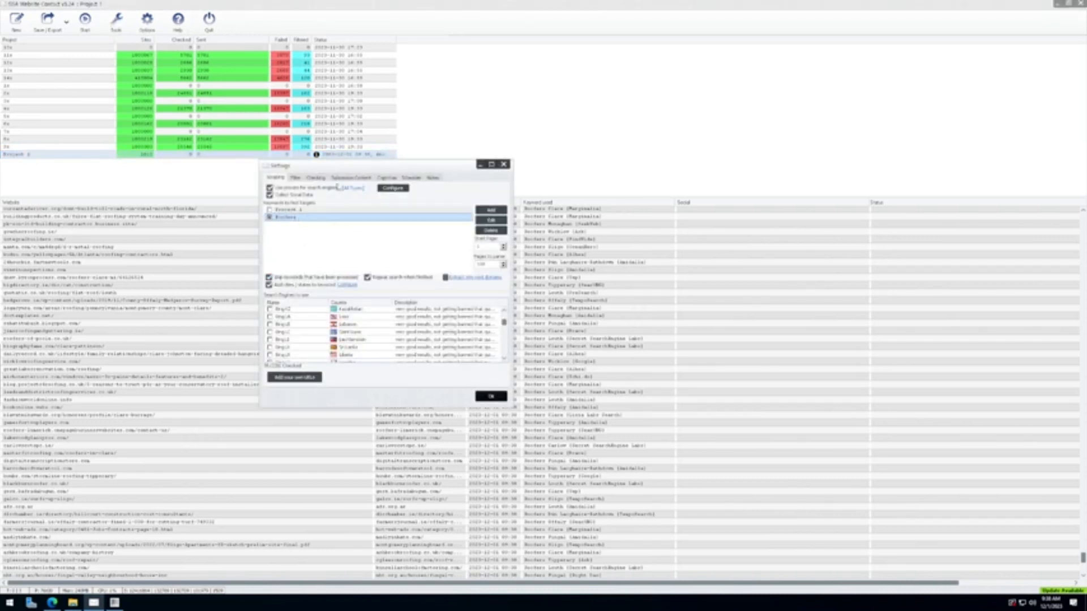
click(504, 400)
click(85, 22)
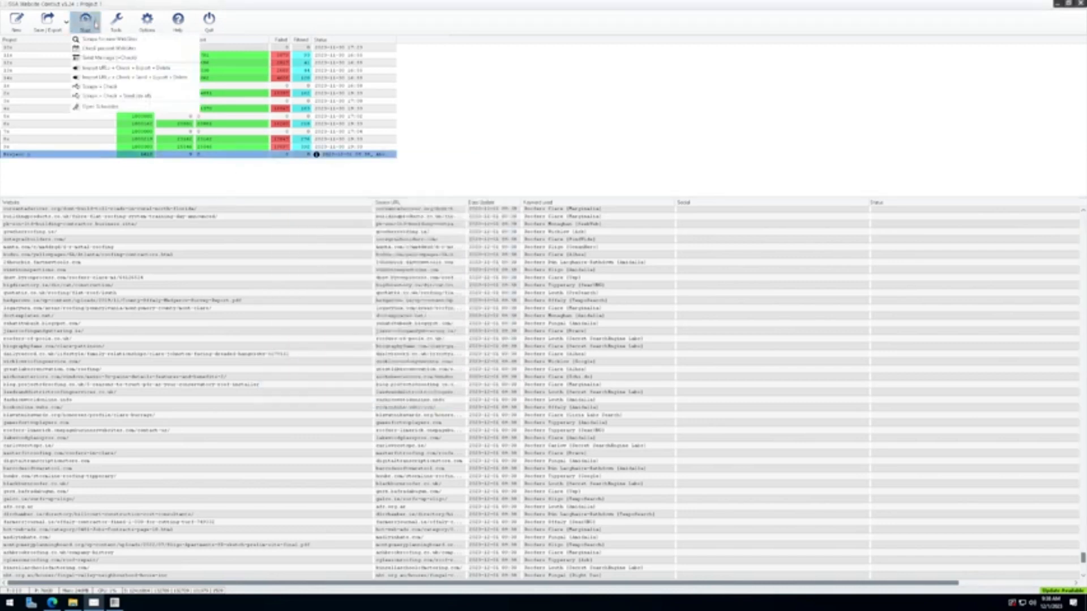
click(102, 88)
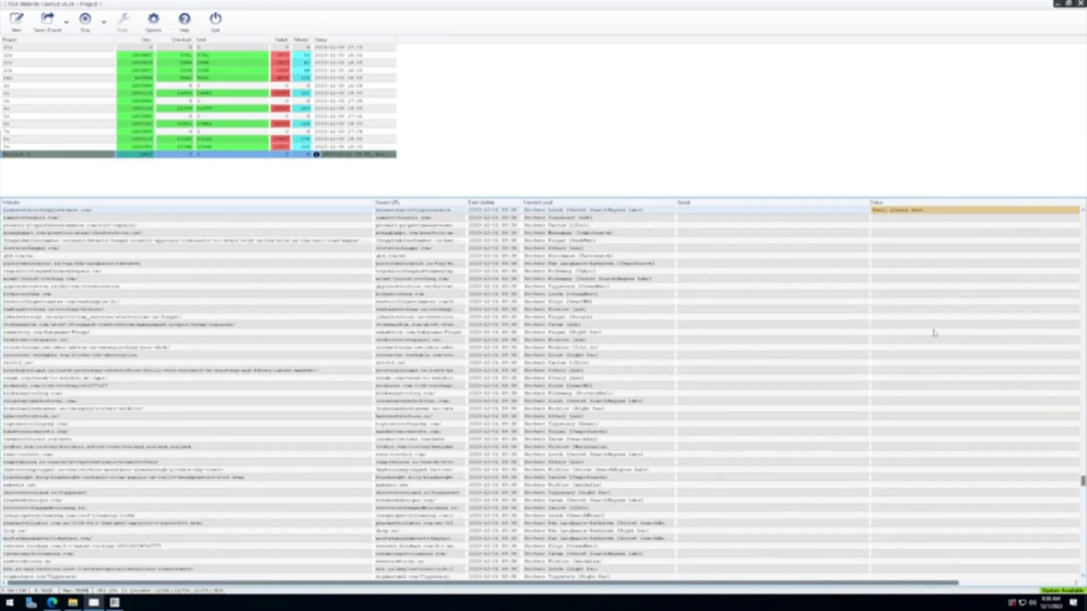
Step: Set Checking/Submission and Scraping/Search threads to 1000 in Options and save
click(154, 23)
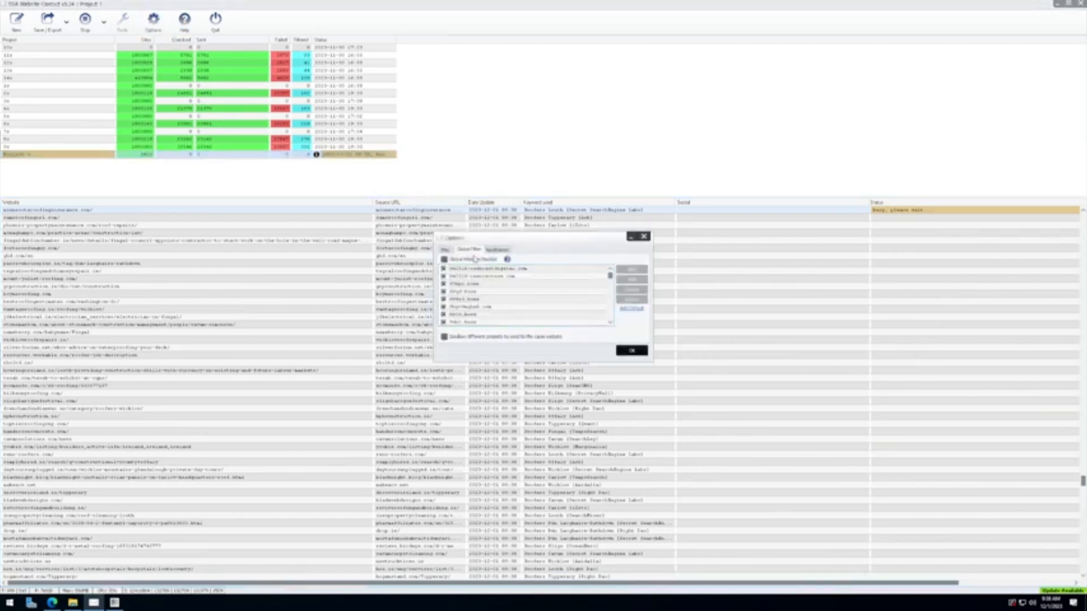
double_click(502, 270)
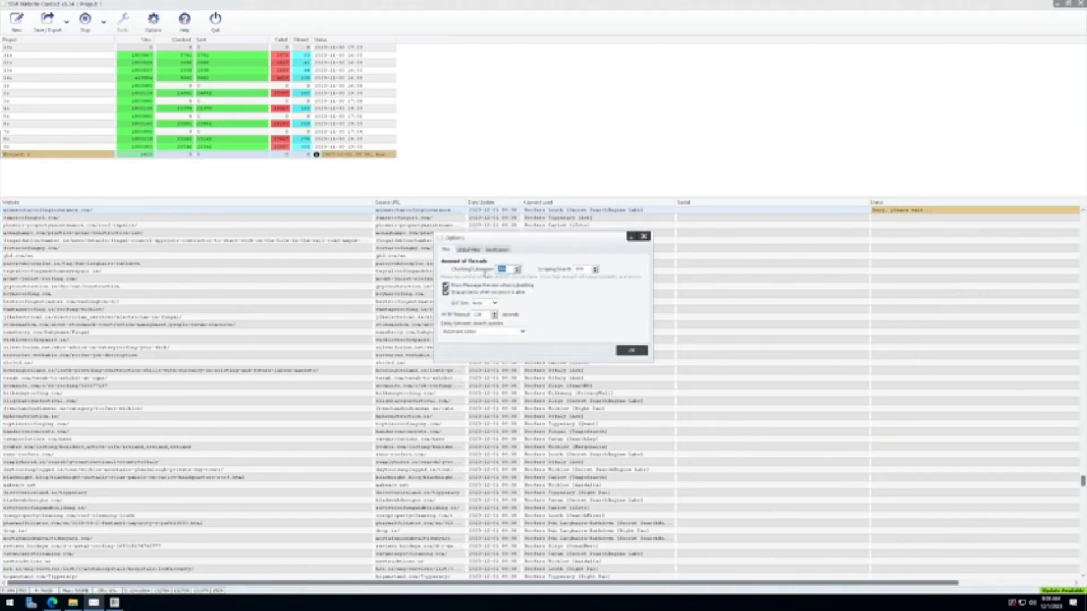
text(10)
double_click(581, 269)
text(10)
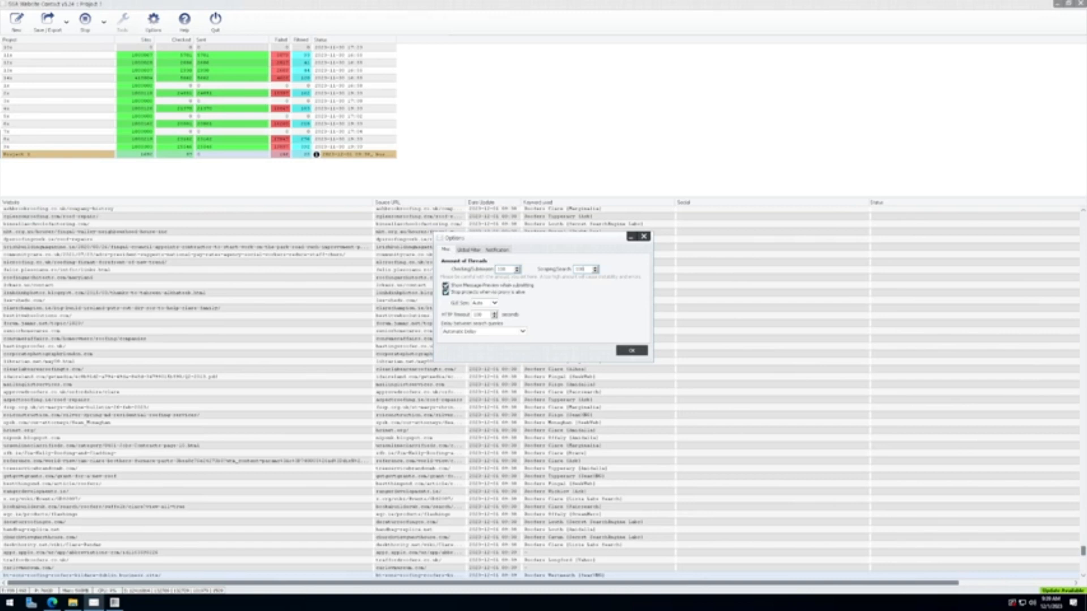
double_click(501, 269)
drag(555, 238, 508, 225)
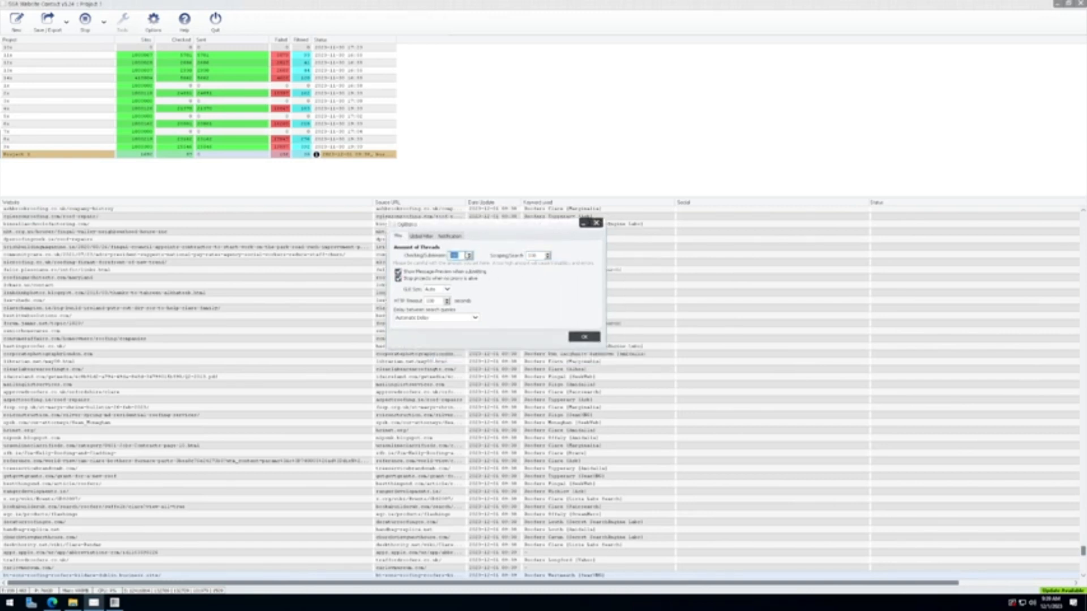
text(200)
drag(522, 231, 528, 231)
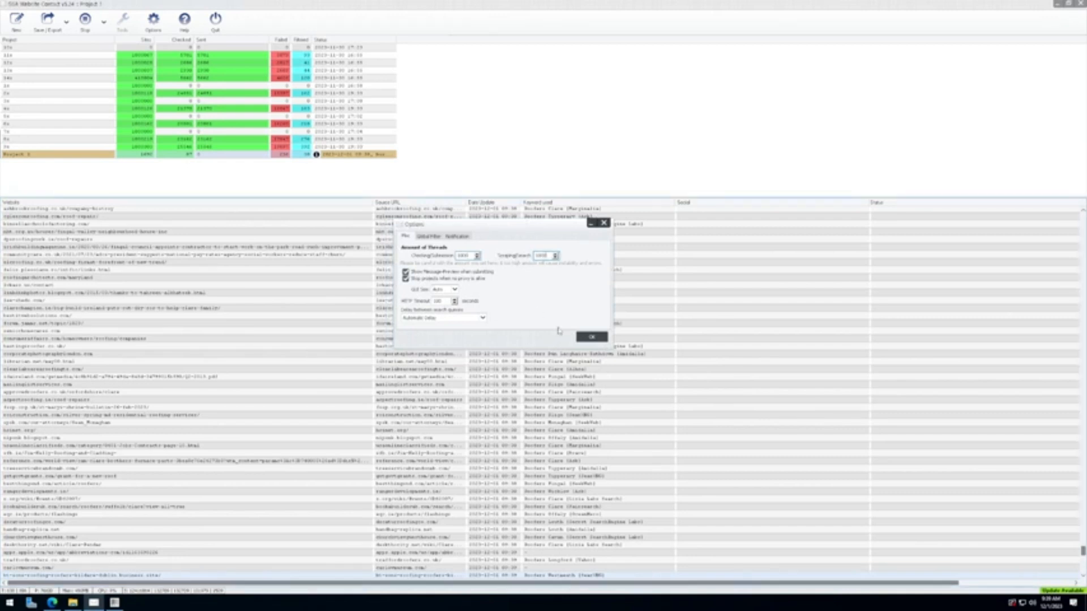
click(591, 338)
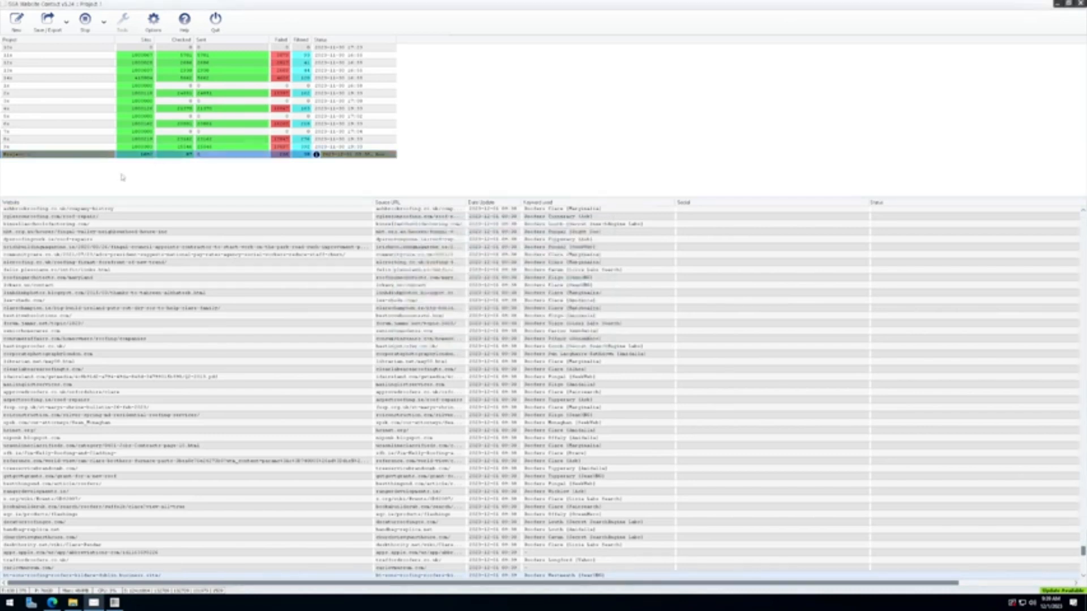
key(ctrl+a)
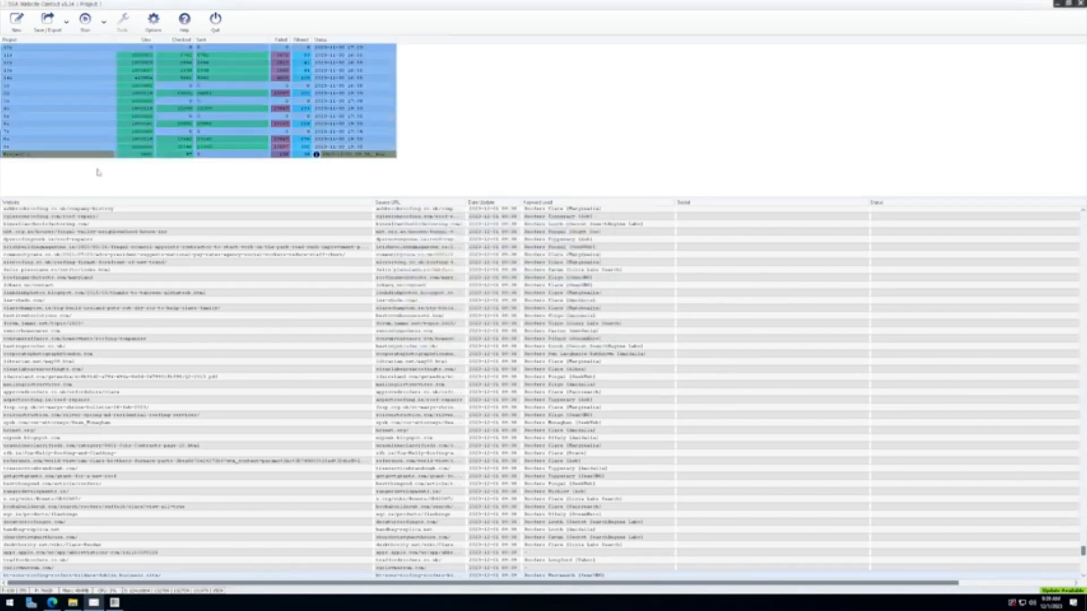
click(116, 132)
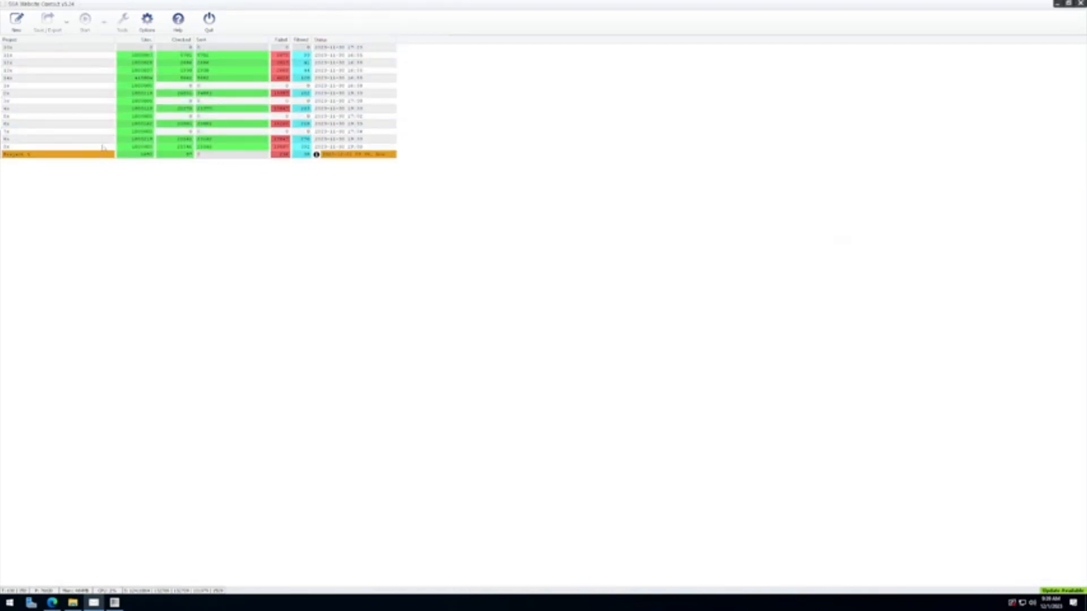
click(102, 154)
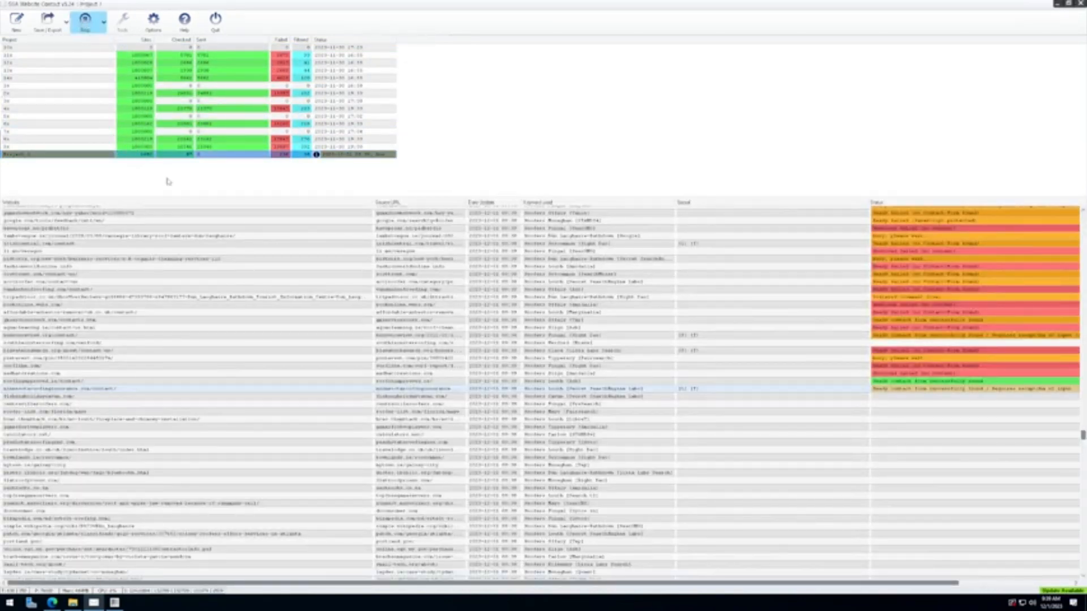
click(26, 156)
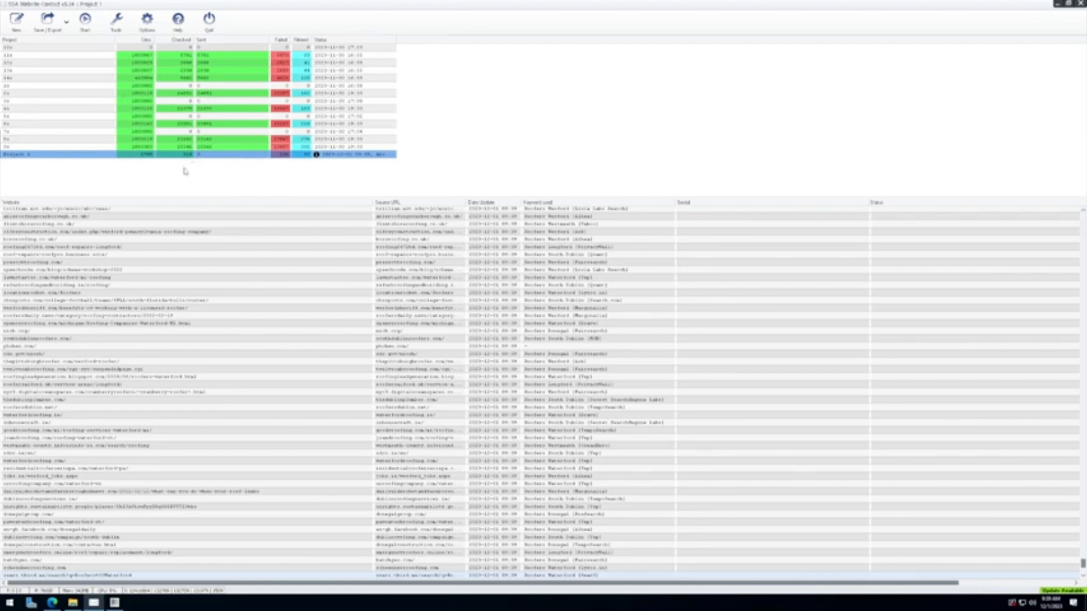
drag(183, 166, 125, 55)
right_click(129, 88)
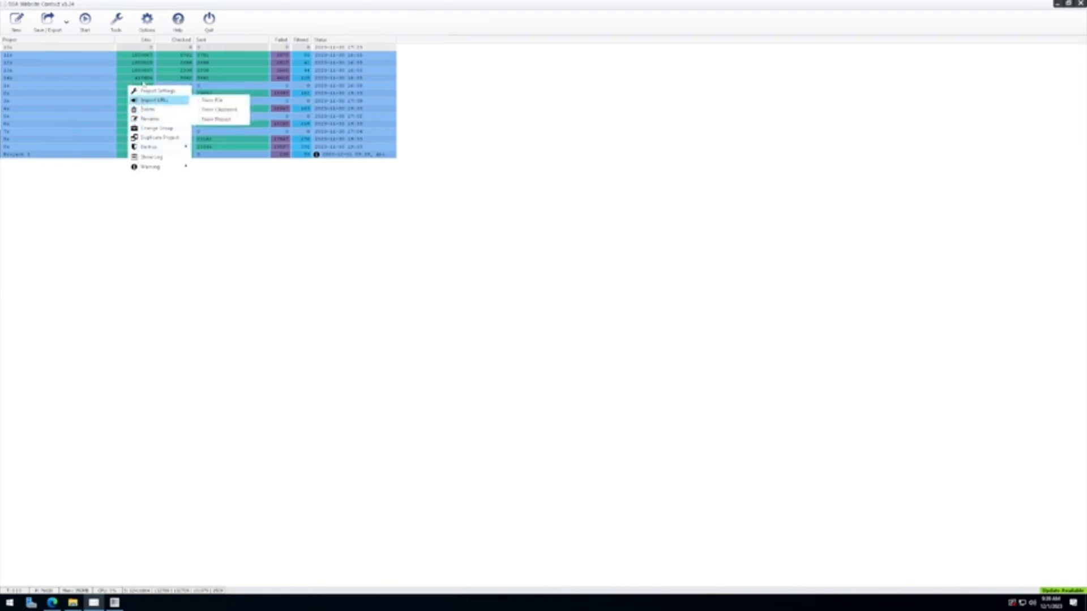
click(85, 21)
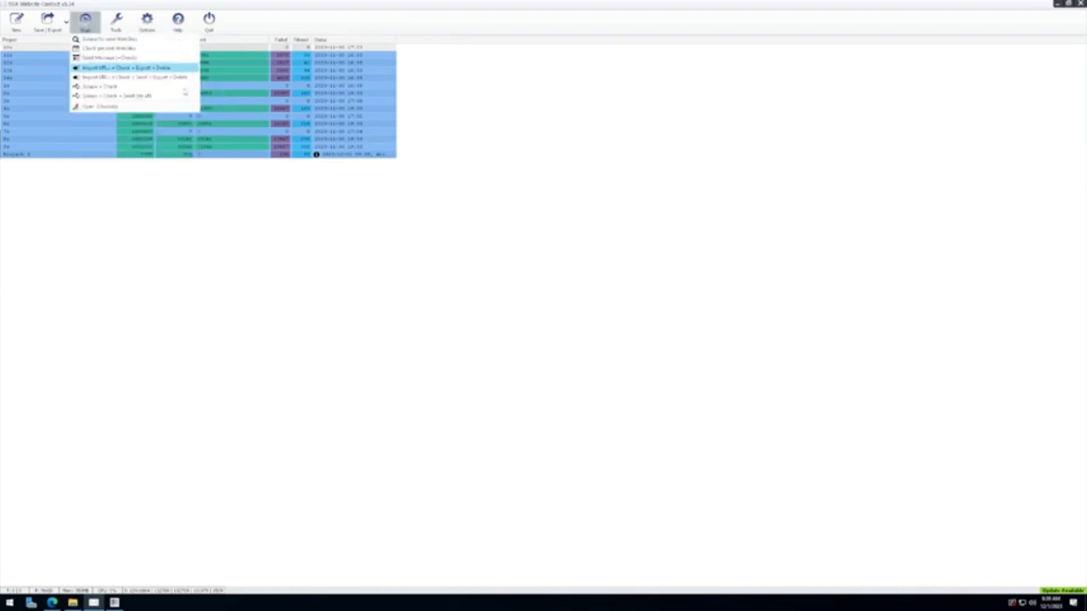
click(136, 107)
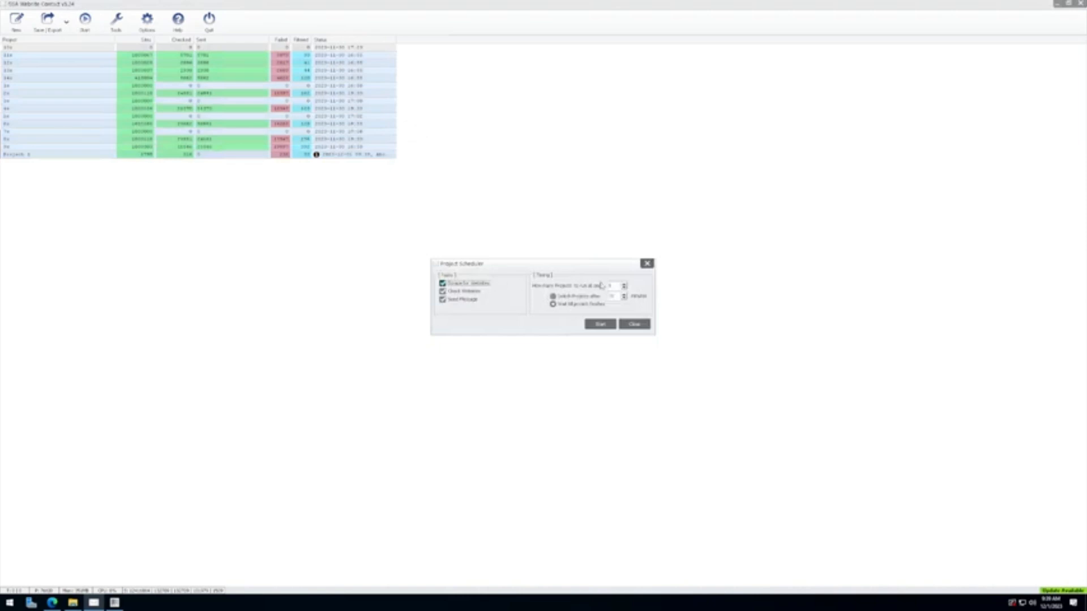
click(613, 286)
click(601, 324)
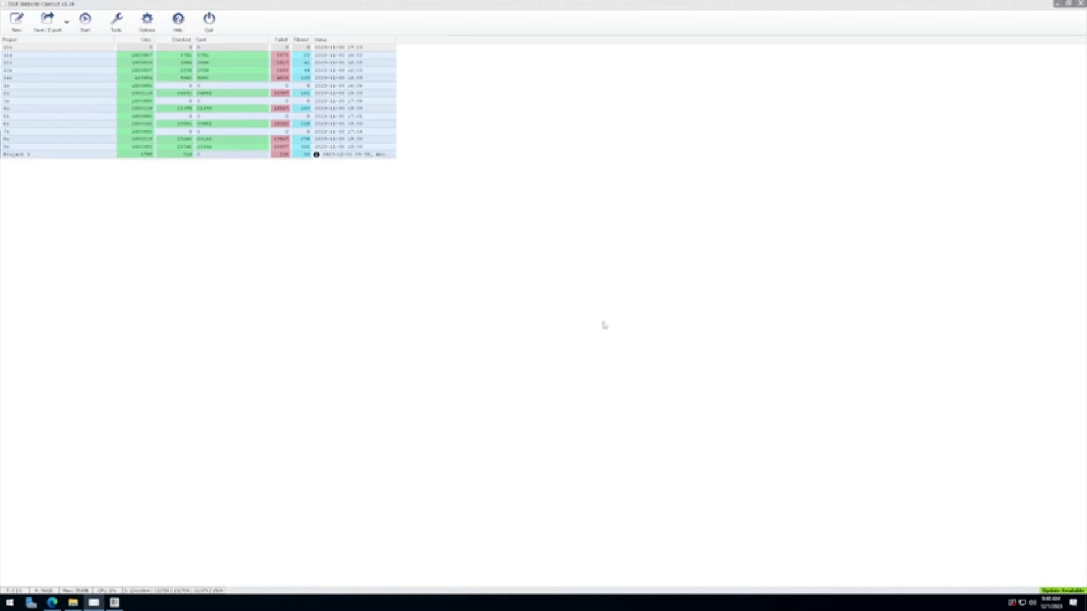
click(162, 154)
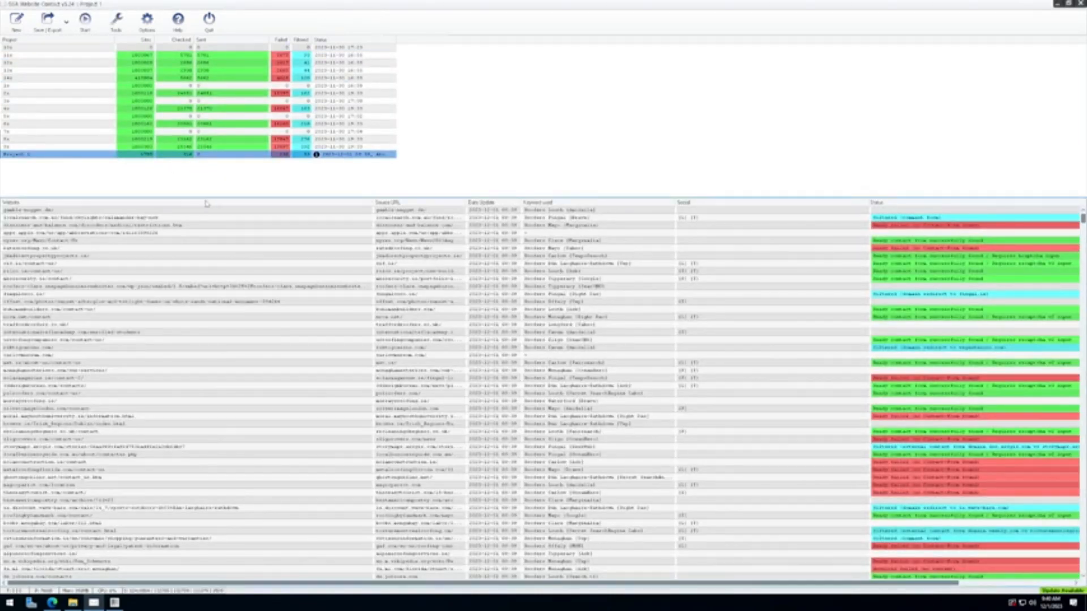
drag(206, 198, 193, 175)
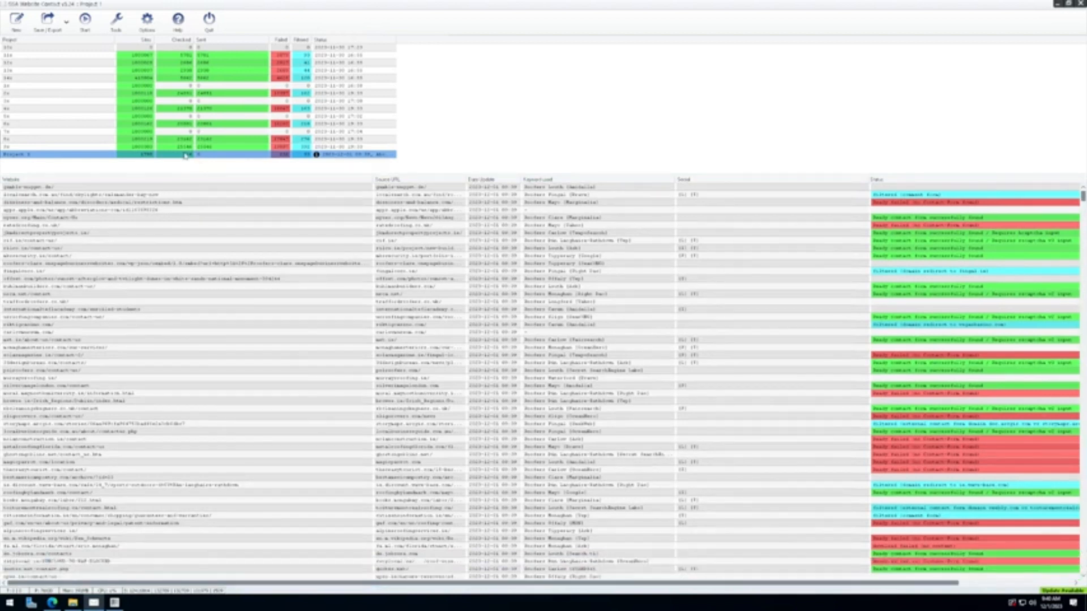
mouse_move(185, 156)
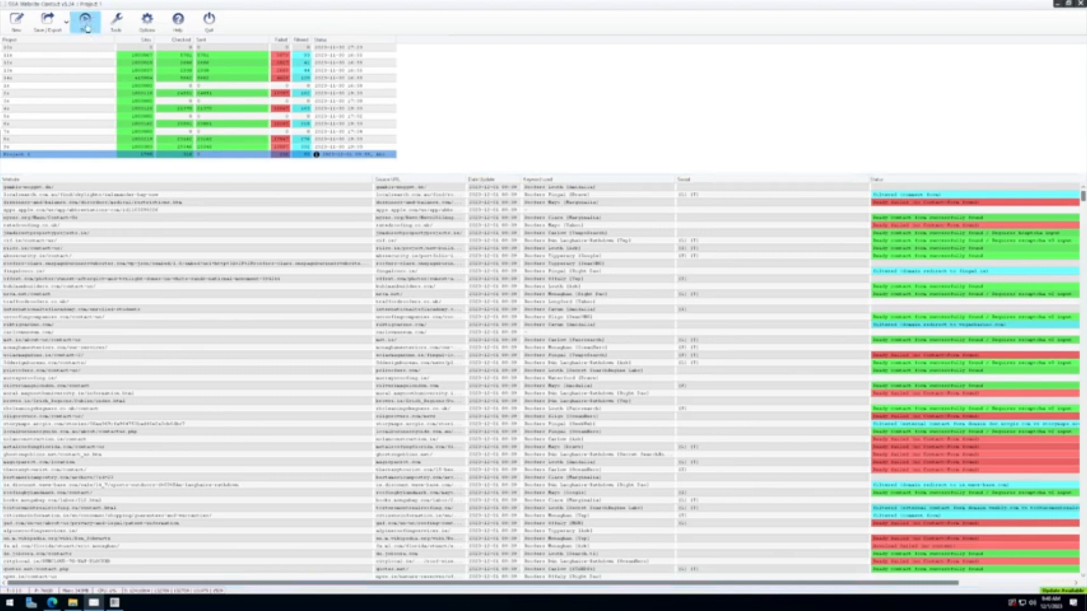
Step: Set the First name field in Submission Content to fill with Self-defined content
double_click(150, 159)
click(363, 177)
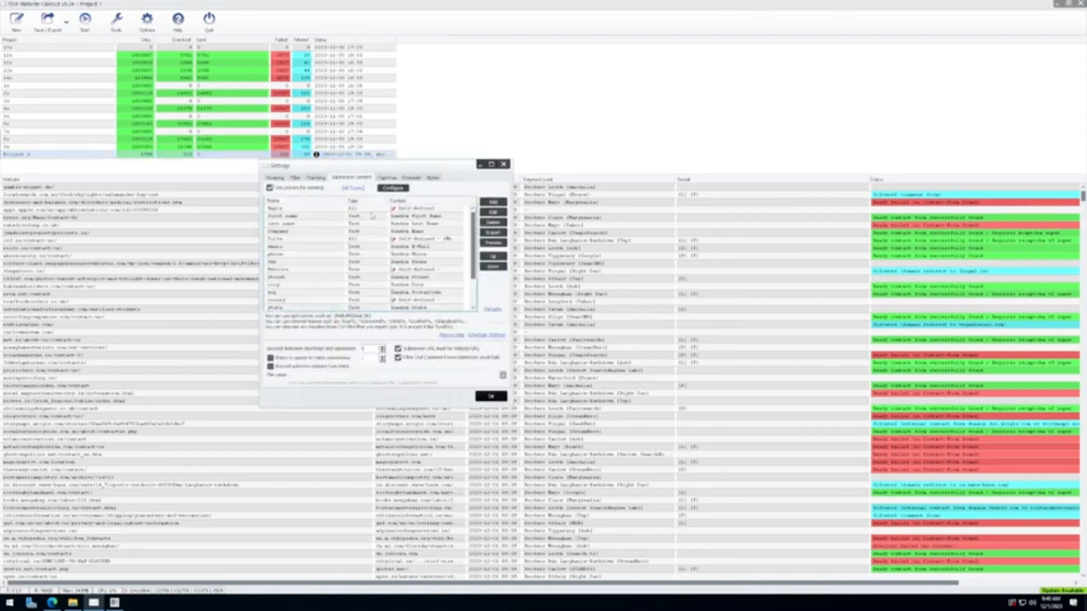
click(369, 272)
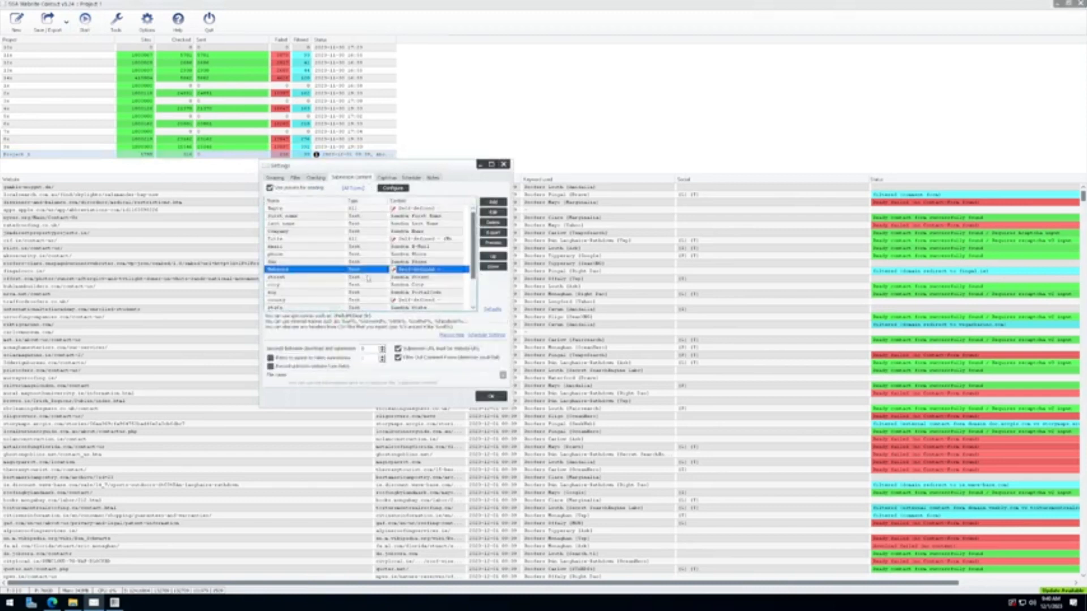
click(306, 225)
click(299, 218)
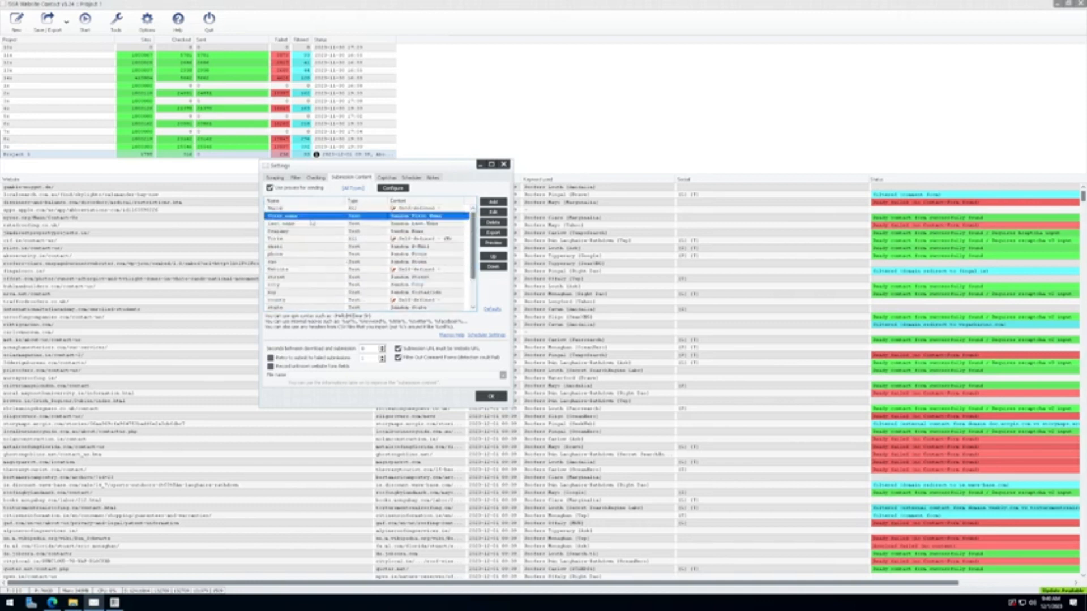
double_click(309, 219)
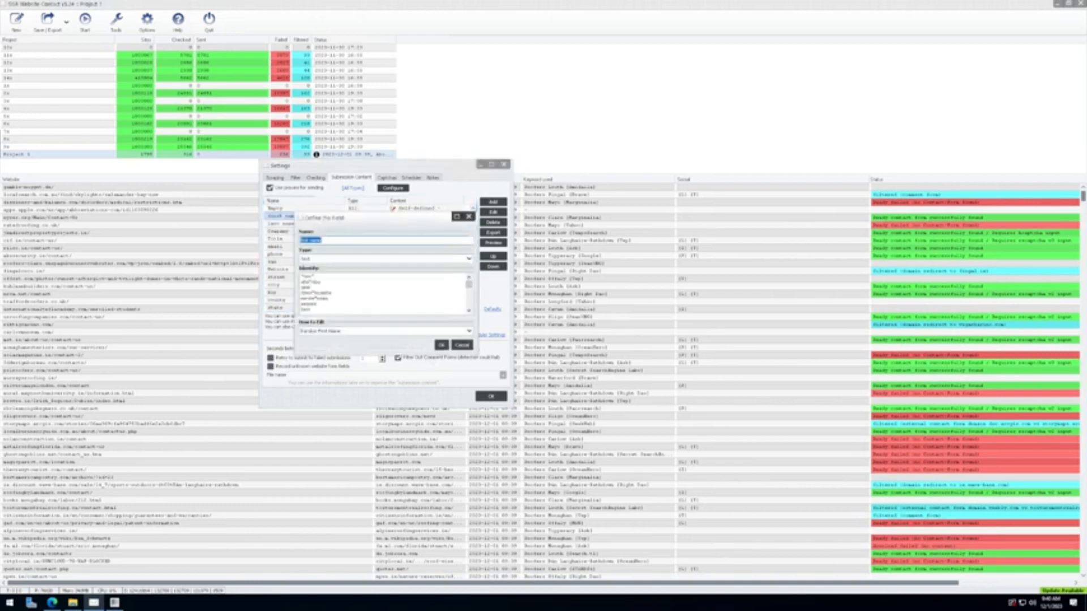
mouse_move(469, 285)
mouse_down()
mouse_move(469, 312)
mouse_move(469, 287)
mouse_up()
drag(346, 296, 361, 317)
click(425, 304)
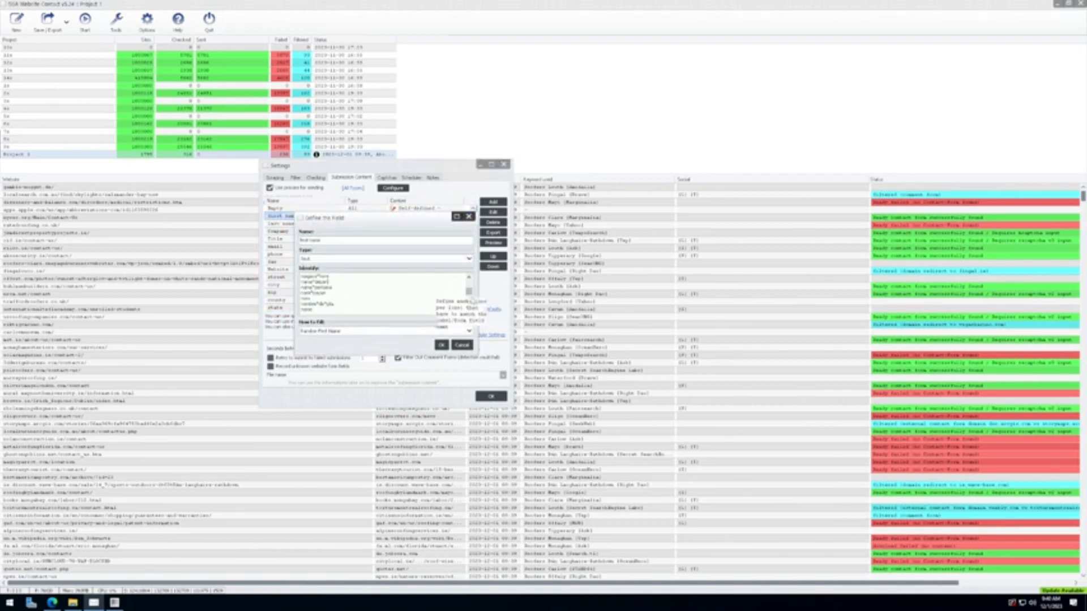
drag(469, 291, 469, 269)
drag(341, 287, 353, 311)
click(416, 296)
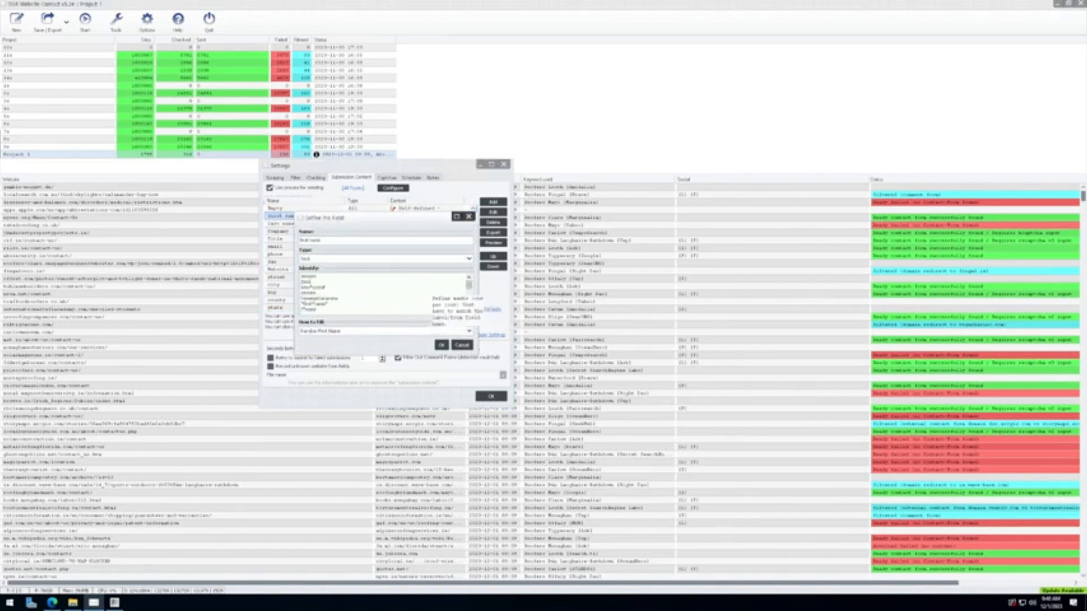
mouse_move(469, 285)
mouse_down()
mouse_move(469, 309)
mouse_move(469, 281)
mouse_up()
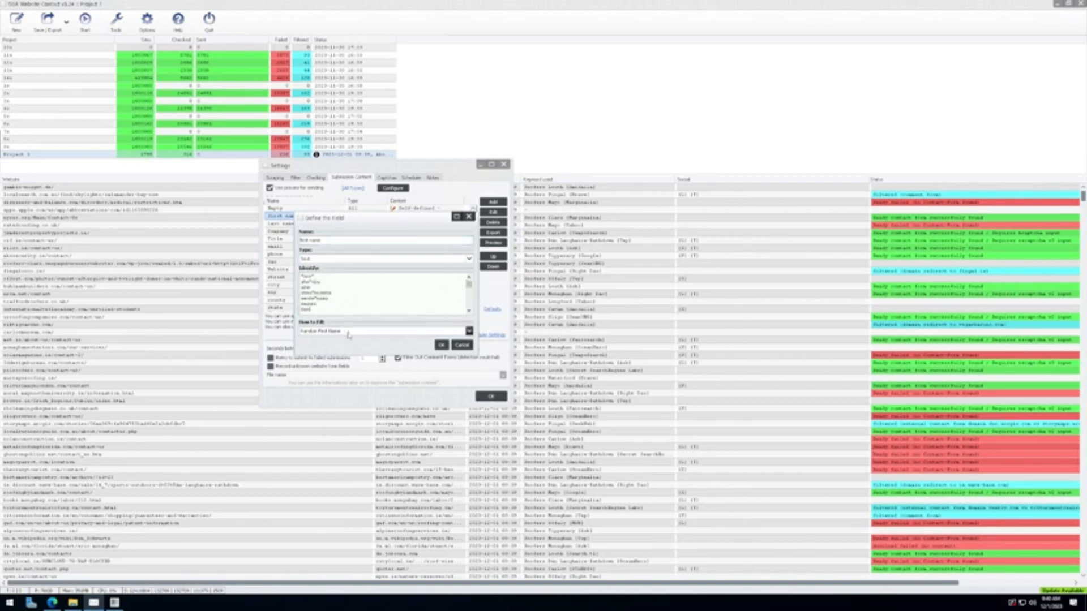
click(399, 331)
click(402, 348)
click(441, 346)
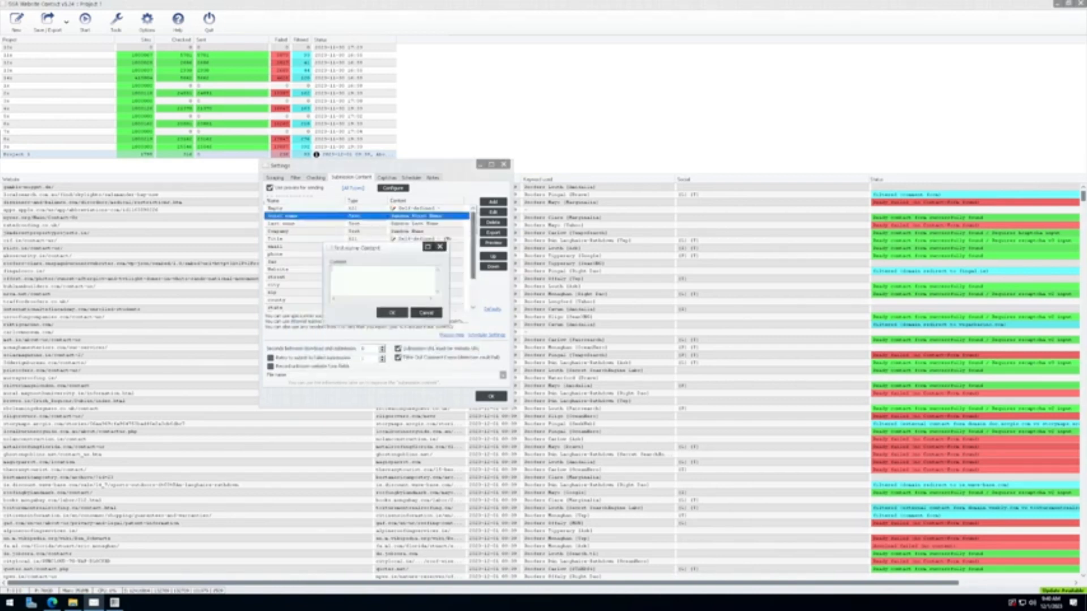
click(427, 312)
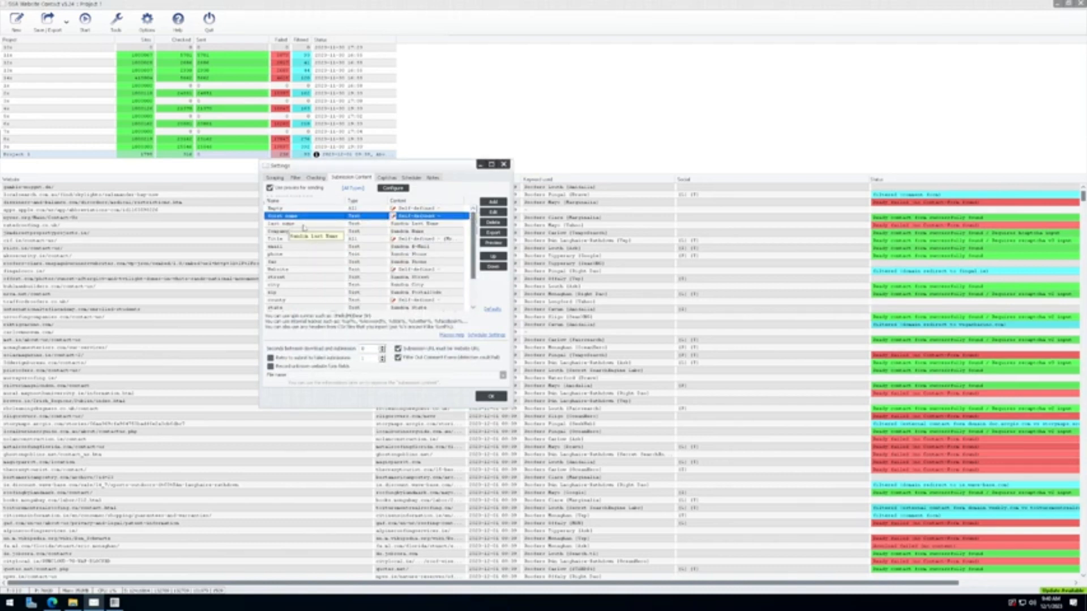
Step: Check the last name field's fill method and leave it unchanged
double_click(321, 226)
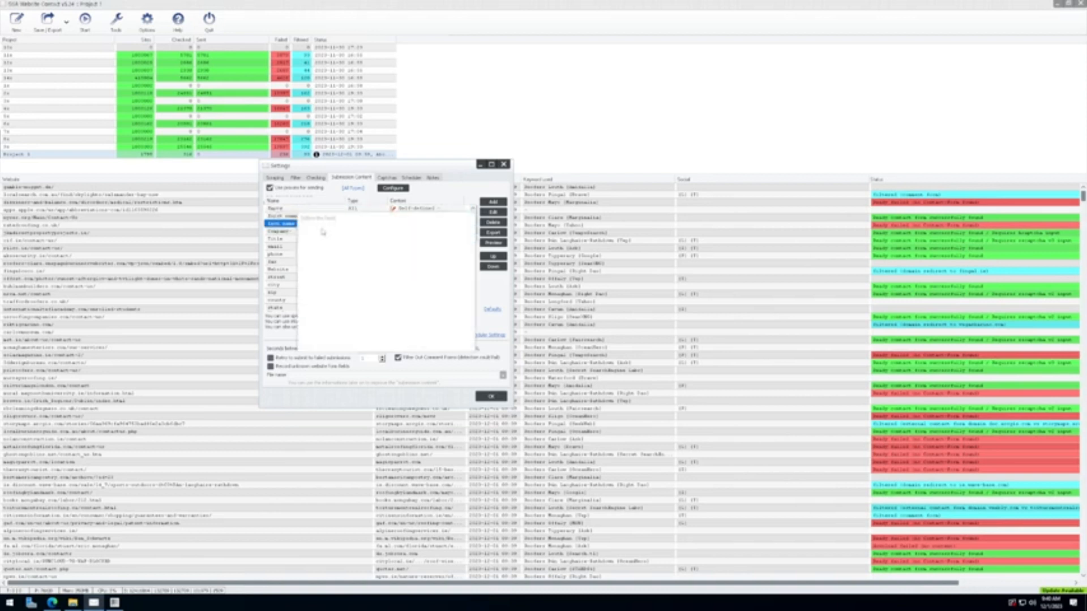
click(399, 330)
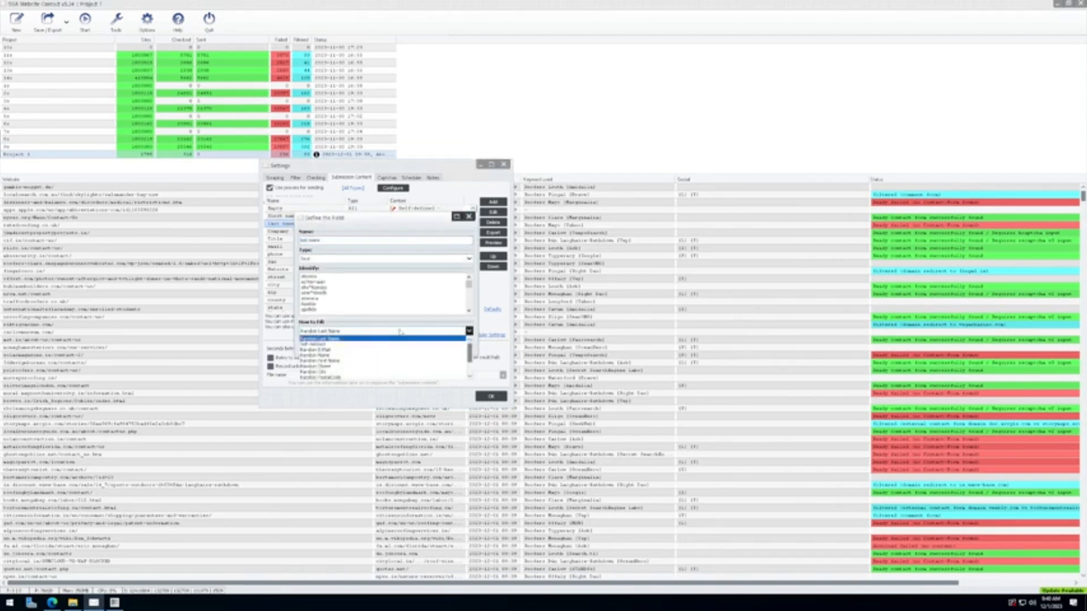
click(381, 258)
click(462, 346)
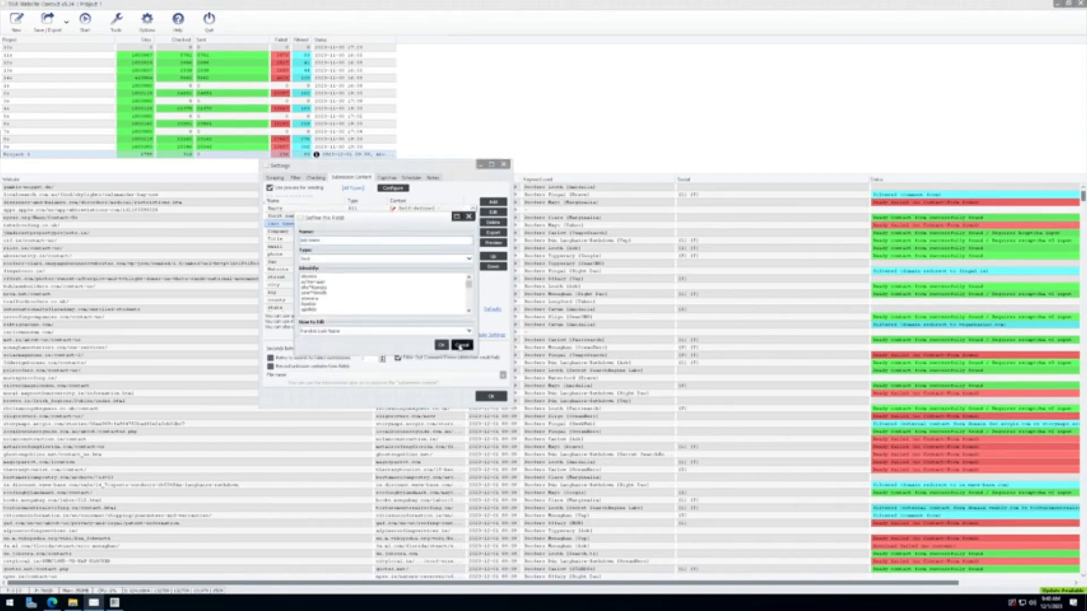
Step: Set the email field to Self-defined and save a custom e-mail address as its content
mouse_move(349, 163)
mouse_down()
mouse_move(423, 166)
mouse_move(323, 170)
mouse_move(368, 182)
mouse_move(321, 176)
mouse_move(336, 175)
mouse_up()
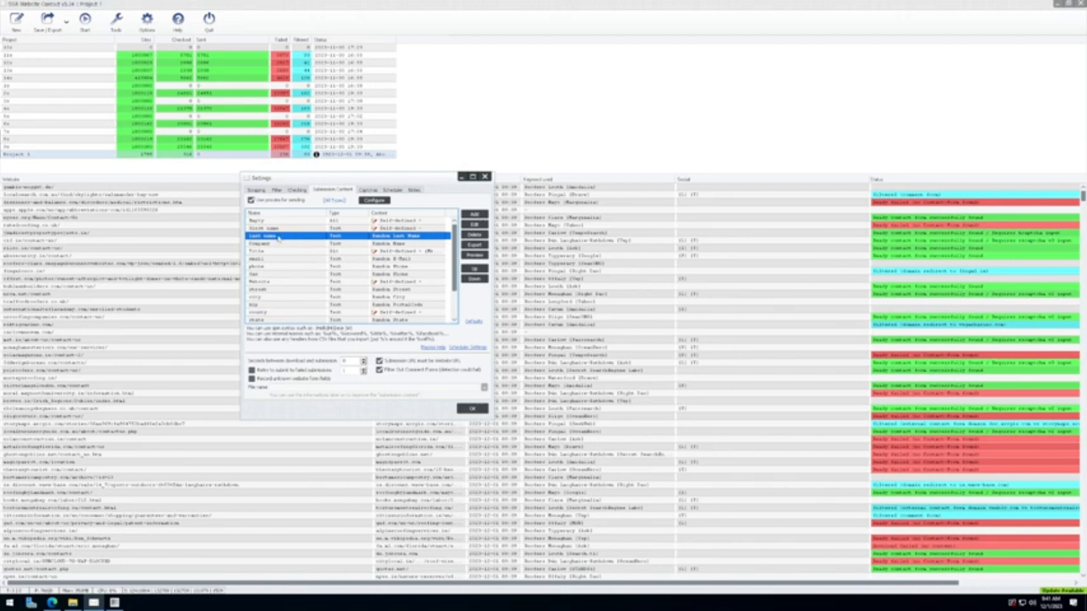
mouse_move(457, 257)
mouse_down()
mouse_move(457, 276)
mouse_move(454, 249)
mouse_up()
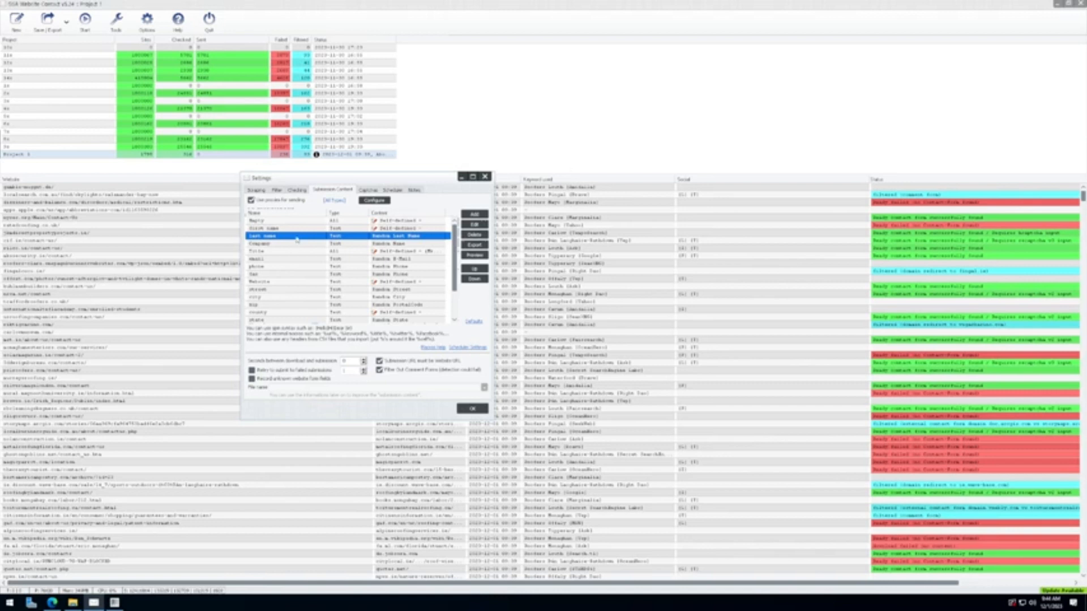
double_click(300, 259)
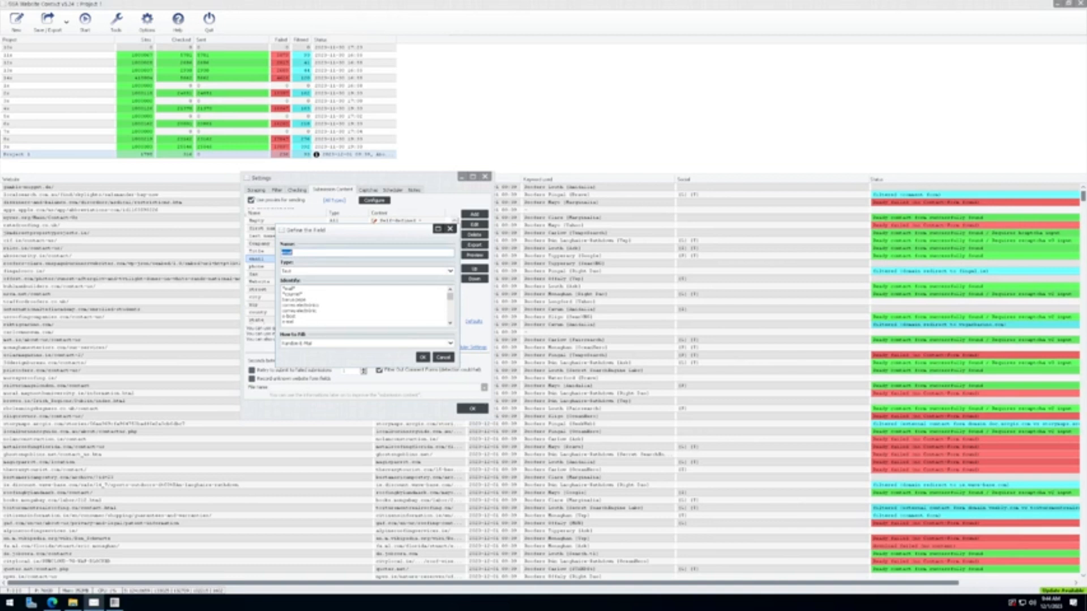
drag(283, 294, 318, 323)
click(322, 323)
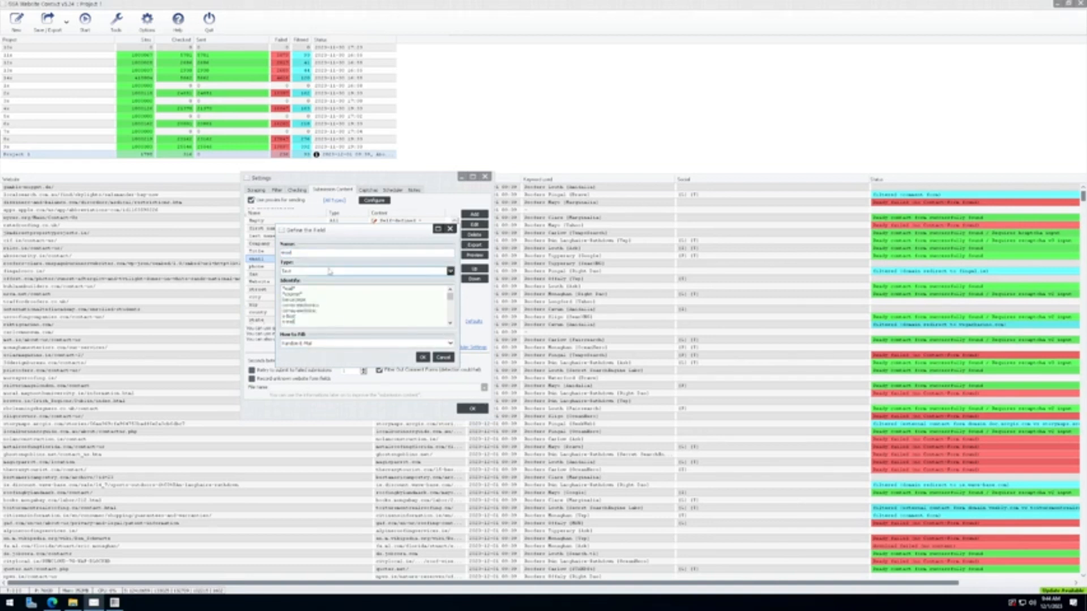
click(451, 343)
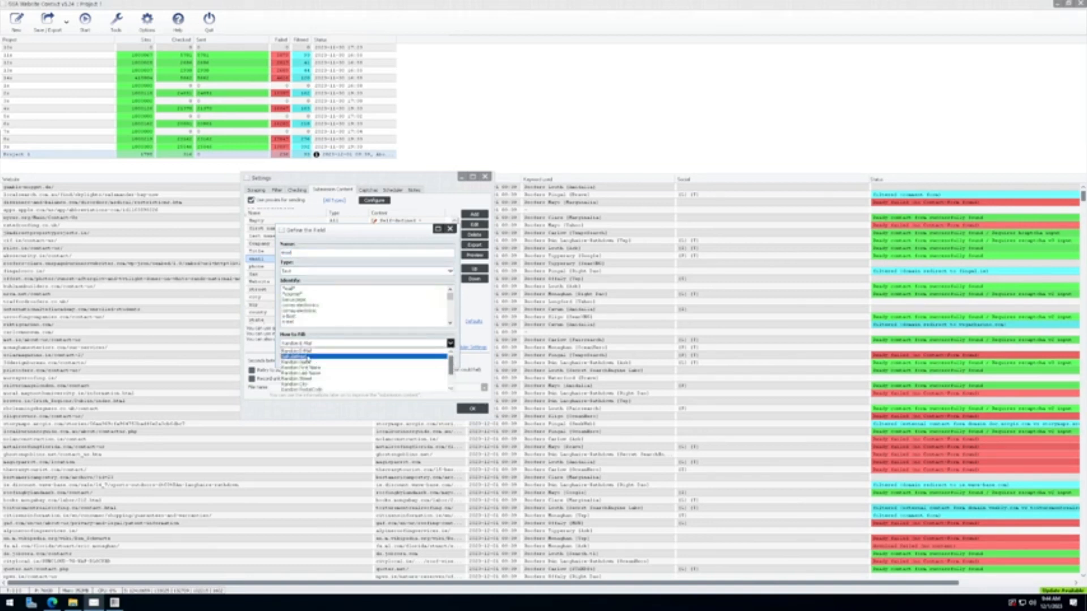
click(309, 356)
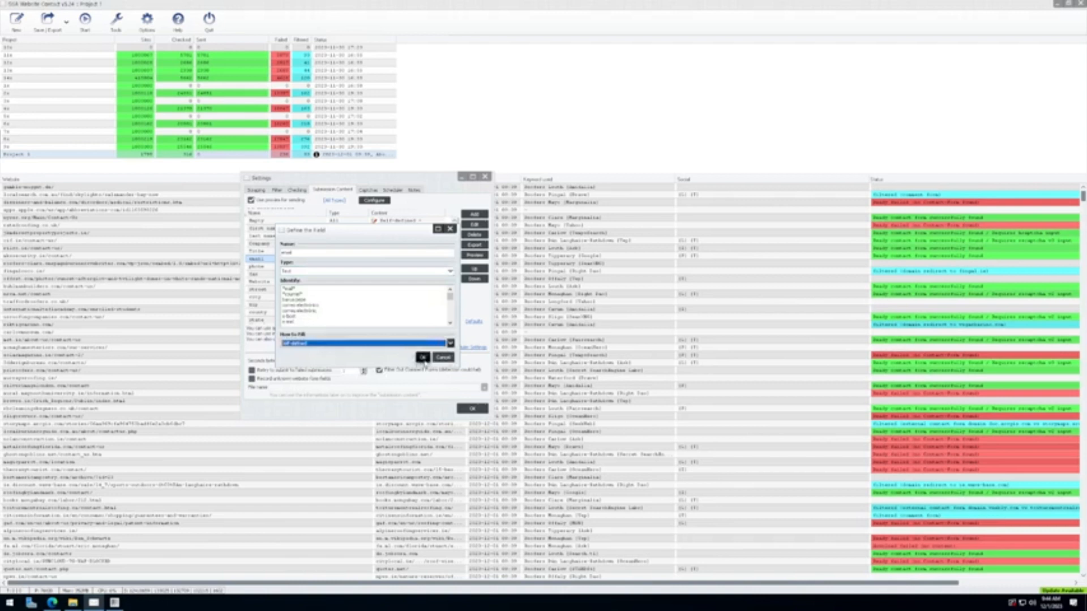
click(423, 358)
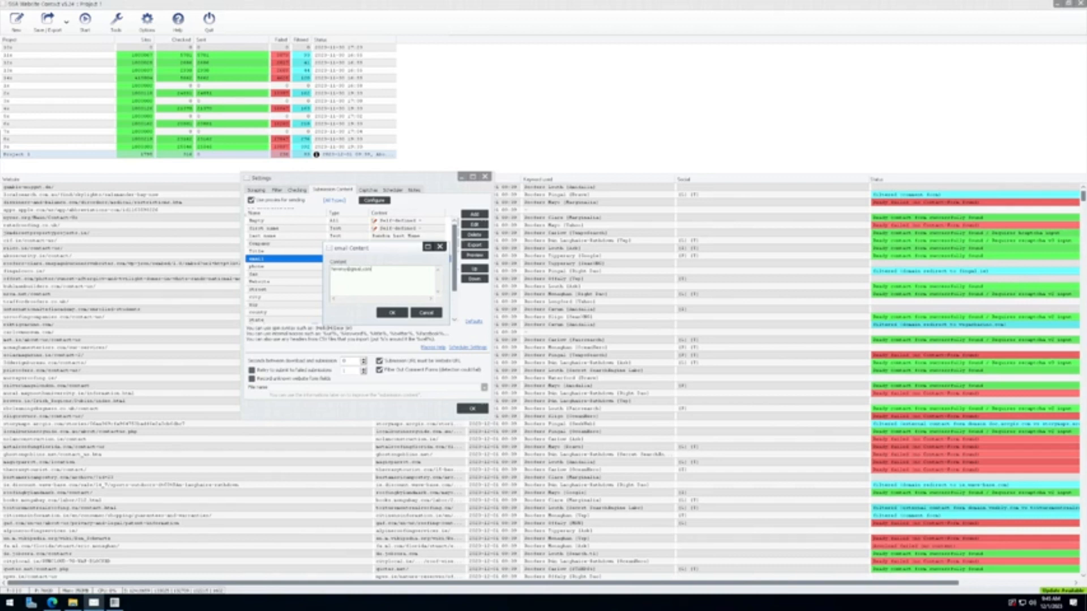
click(393, 313)
click(269, 267)
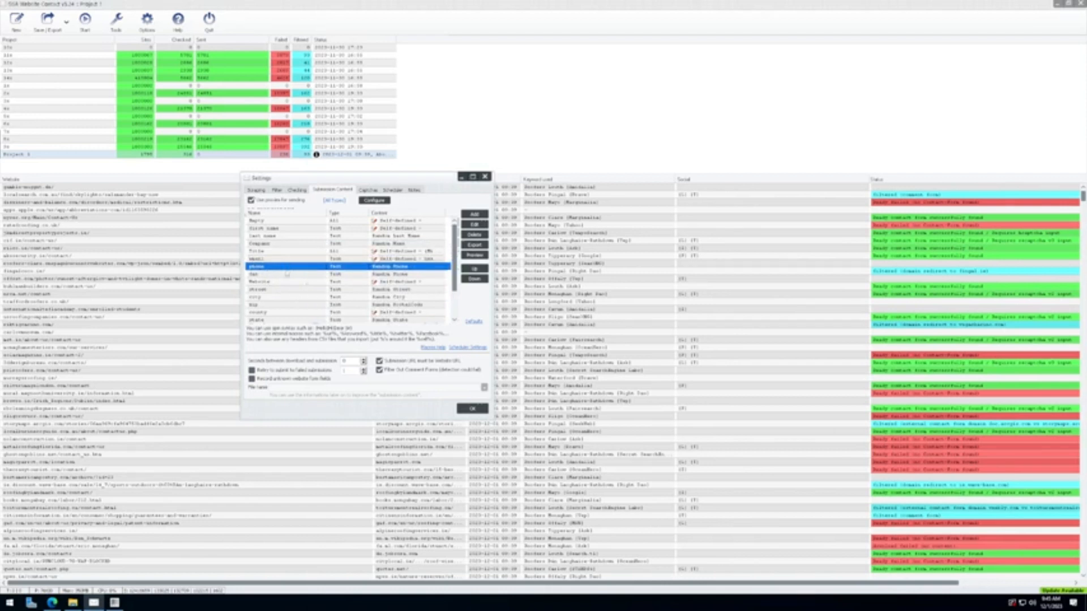
Step: Inspect the Website field's definition and close it without changes
scroll(287, 274, down, 2)
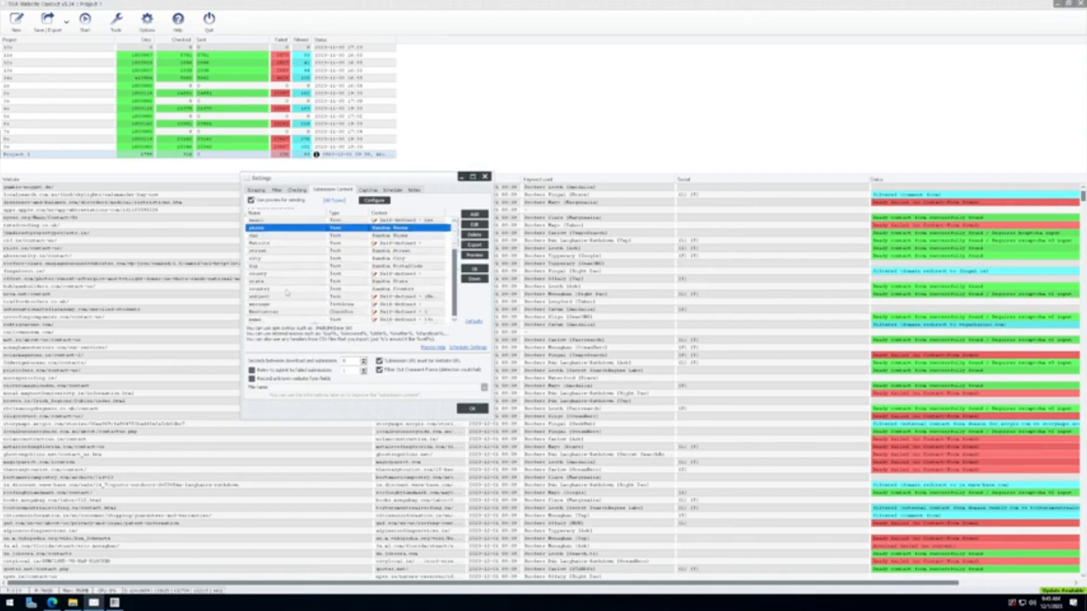
click(284, 244)
double_click(285, 245)
click(444, 359)
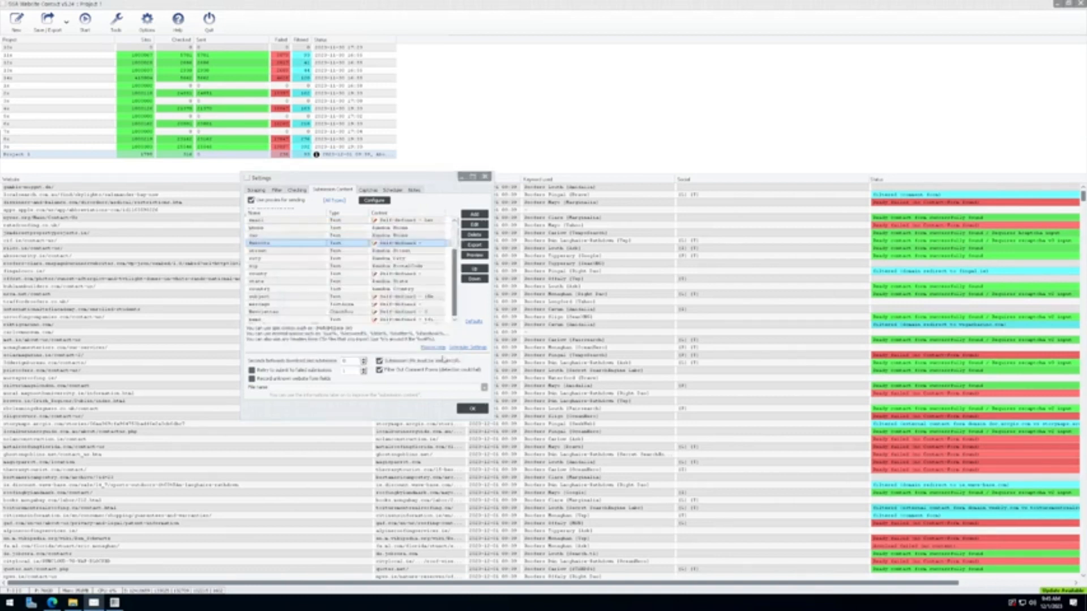
click(288, 280)
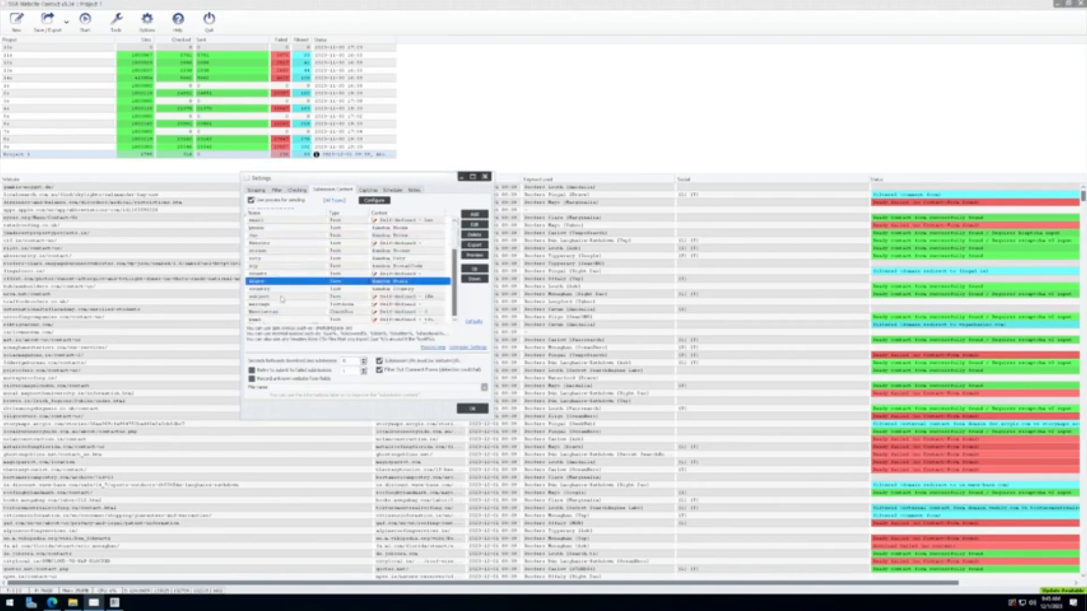
click(277, 297)
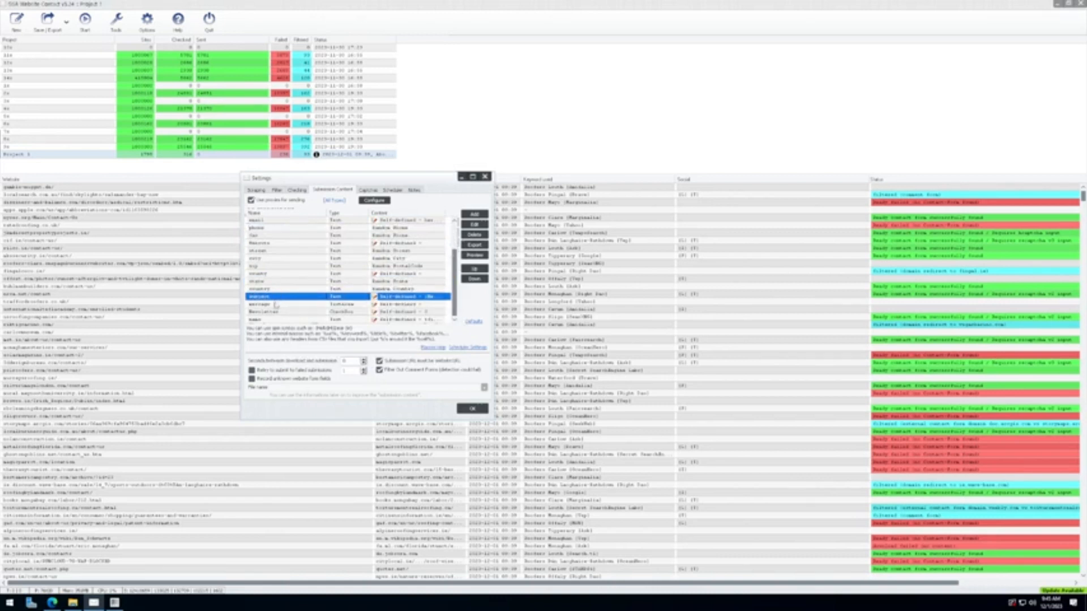
click(276, 304)
Step: Keep subject as Self-defined and replace its file path with a typed greeting
double_click(276, 298)
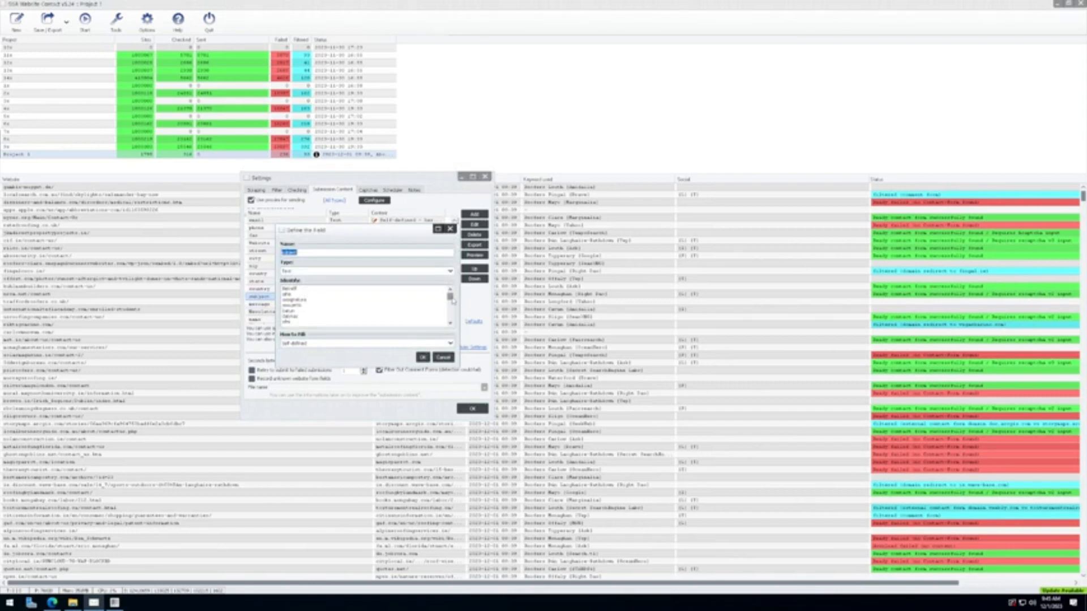
drag(453, 300, 451, 279)
click(450, 343)
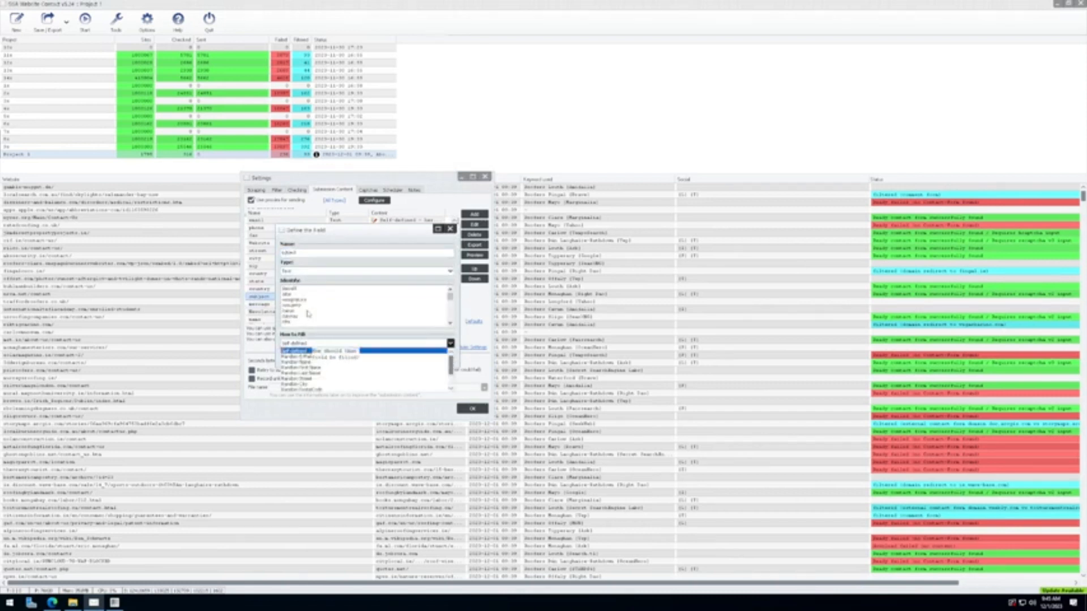
click(318, 338)
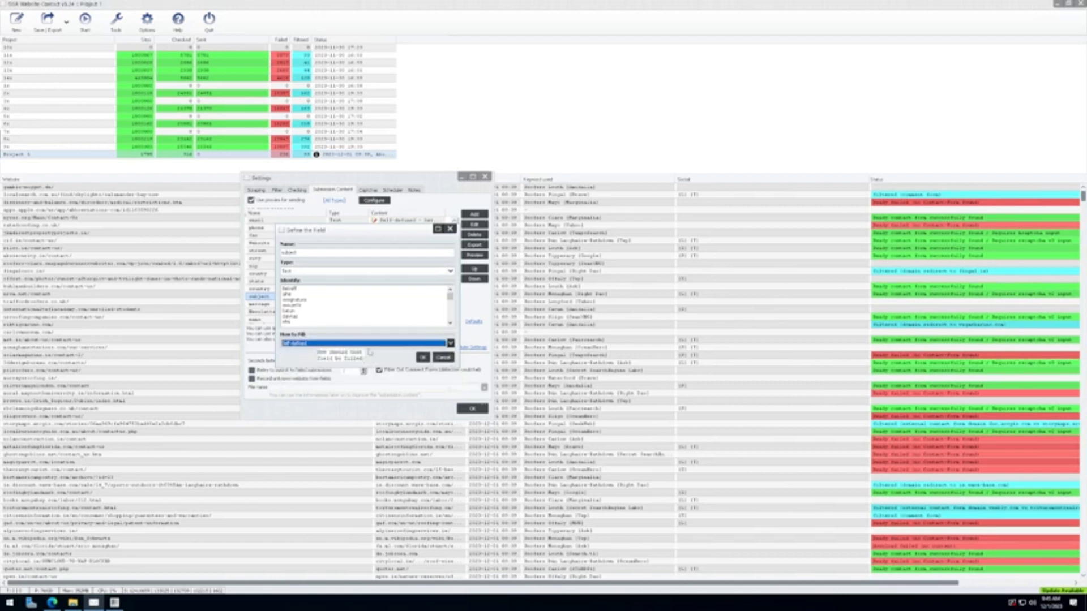
click(422, 357)
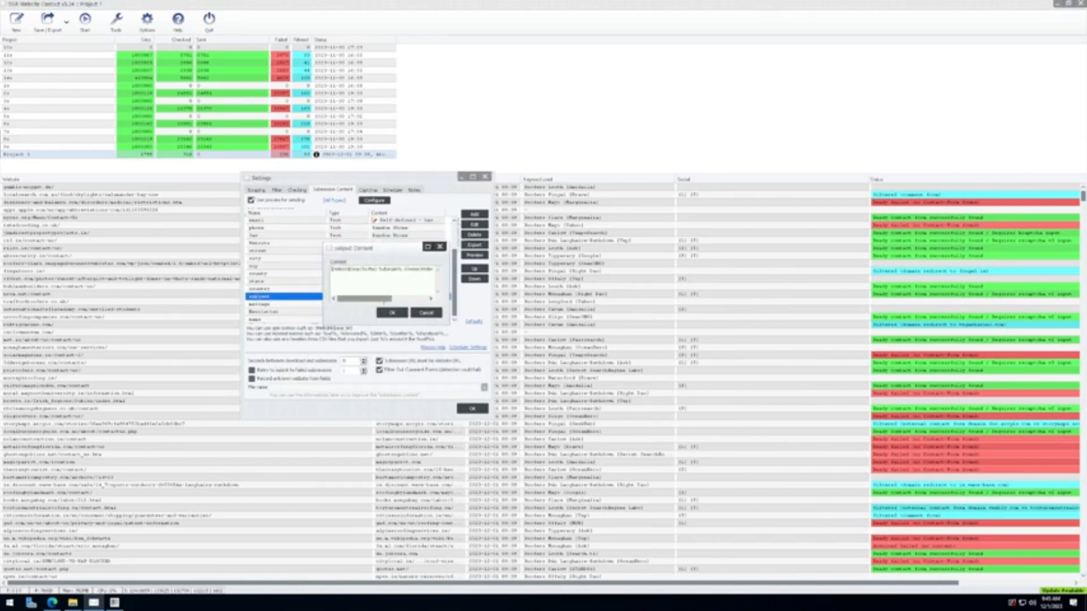
drag(378, 309, 332, 269)
key(BackSpace)
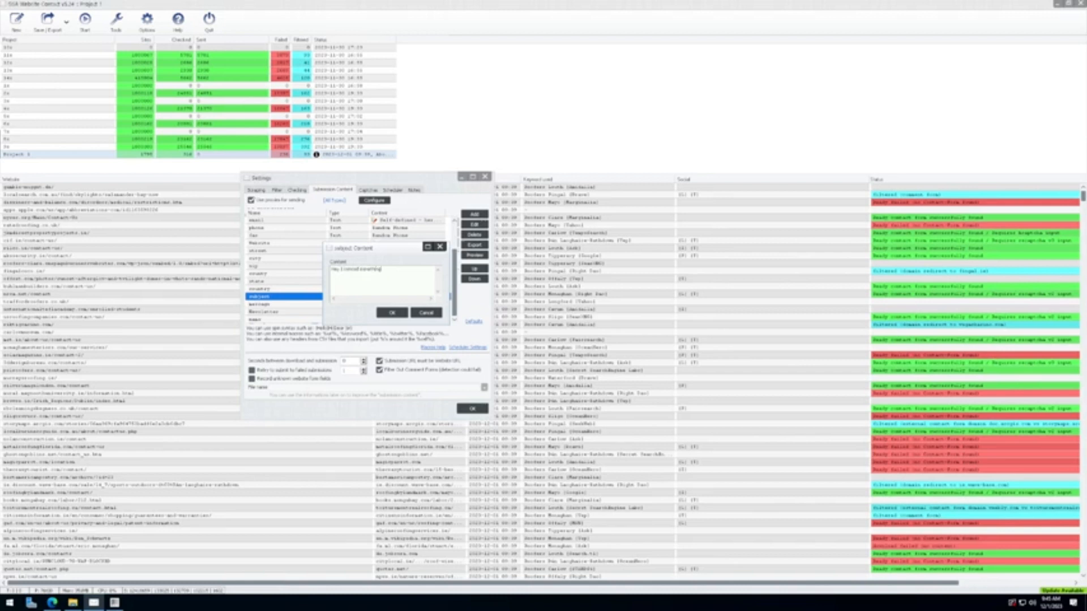
click(392, 313)
double_click(281, 305)
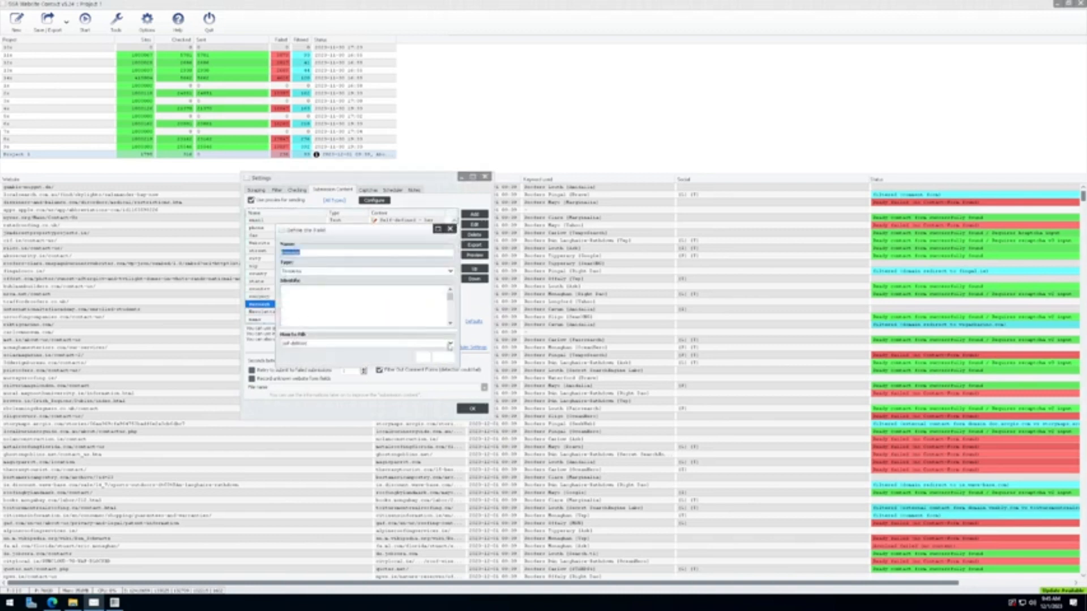
Step: Save the pitch starting 'I noticed something with your website' as the message content
click(423, 358)
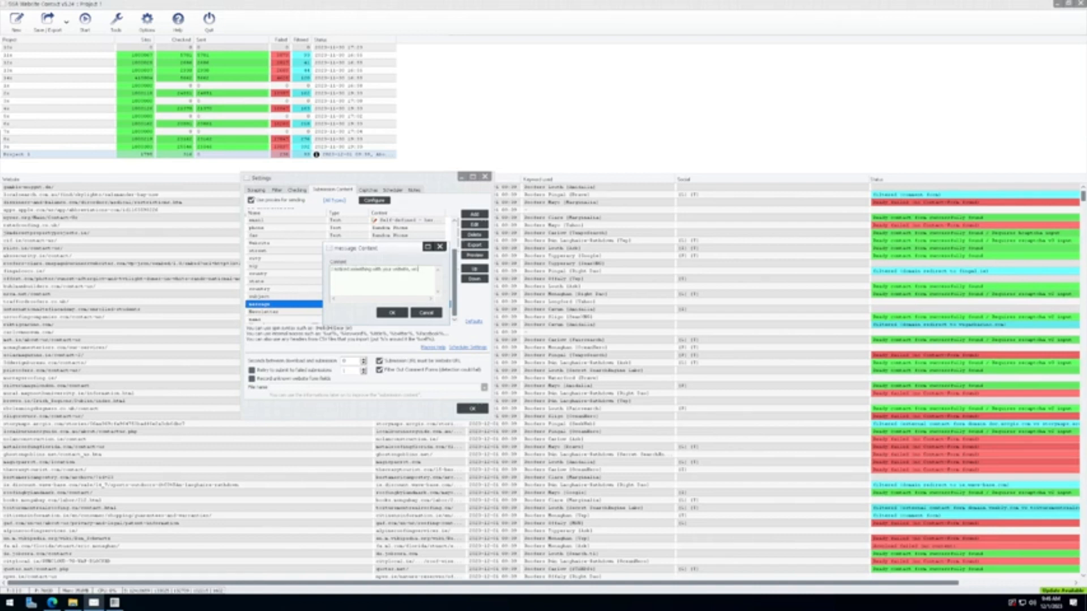
text(you kind i)
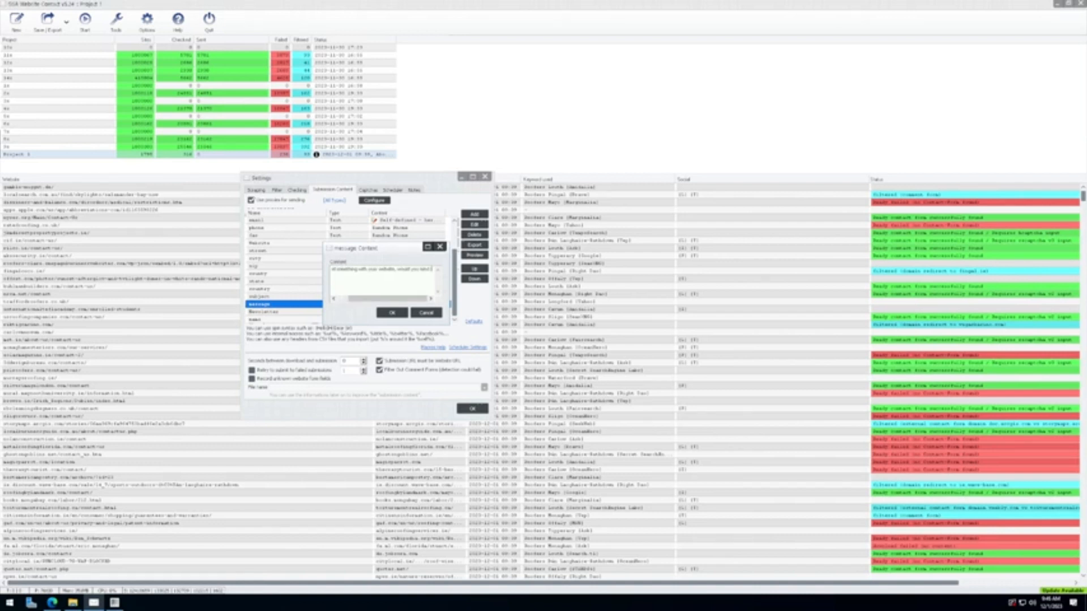
text(f I shared a free report with you?)
click(398, 314)
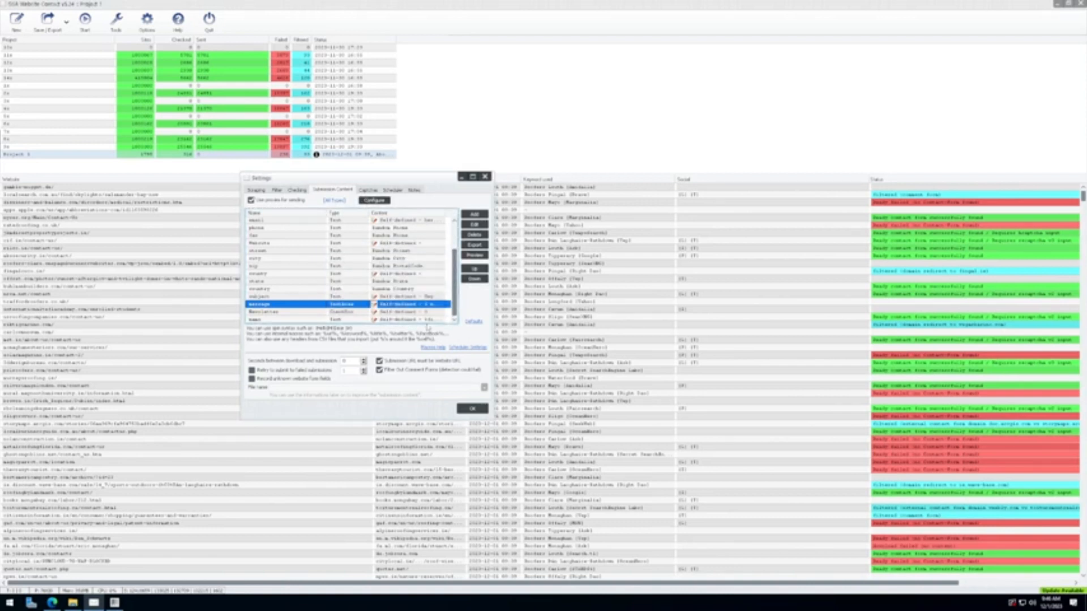
drag(455, 301, 449, 333)
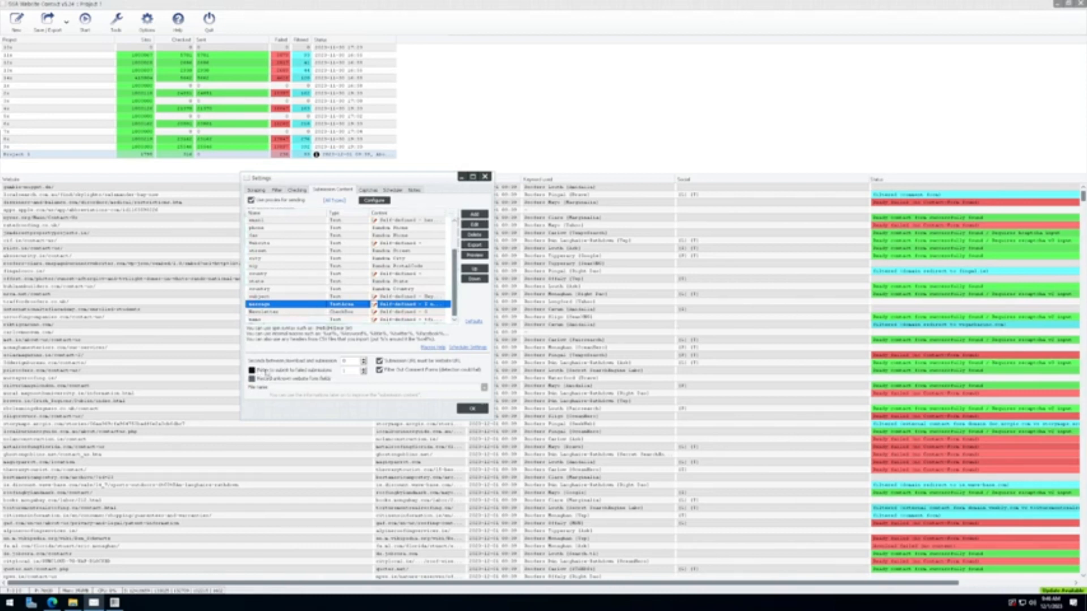
Step: Enable retrying failed submissions with 3 retries and untick Record unknown website form fields
click(277, 374)
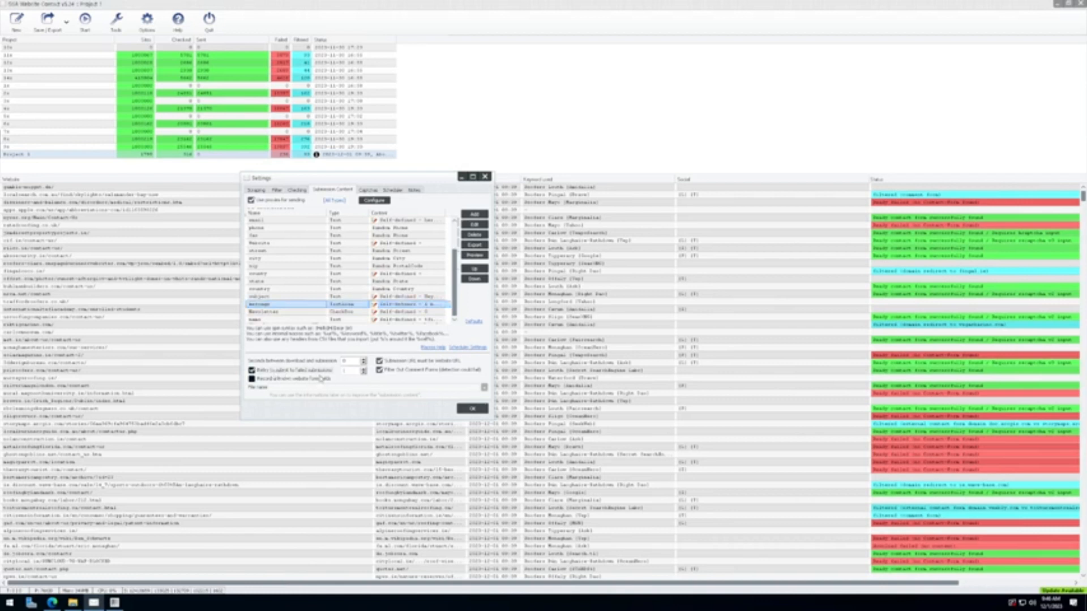
double_click(352, 372)
text(1)
click(313, 381)
drag(352, 371, 343, 376)
text(3)
drag(351, 371, 343, 376)
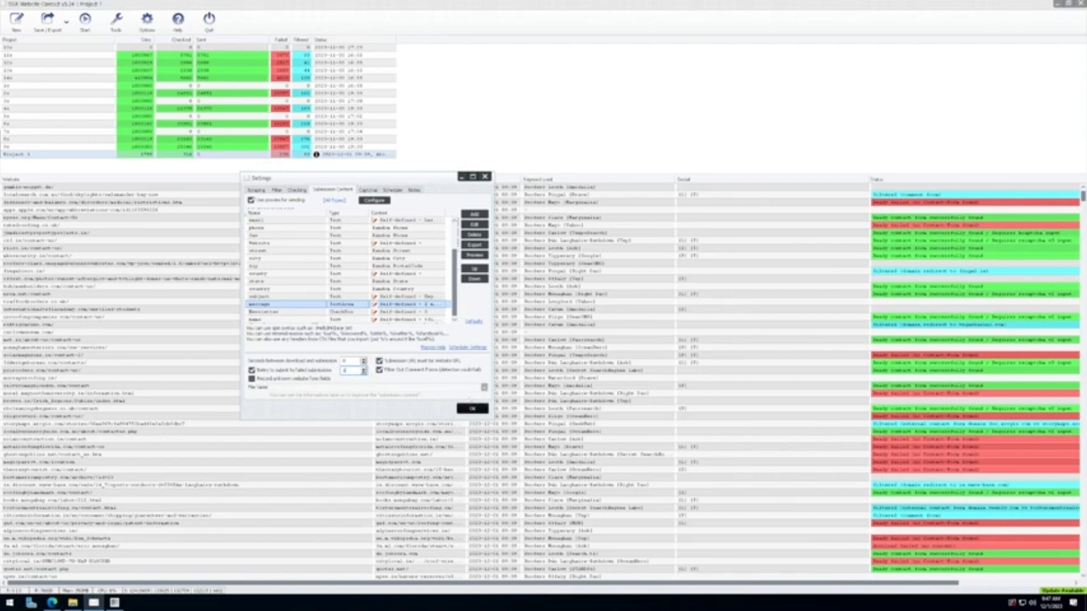
Step: Close Project 1's settings with OK and select every row in the results list
click(389, 191)
click(297, 190)
click(276, 190)
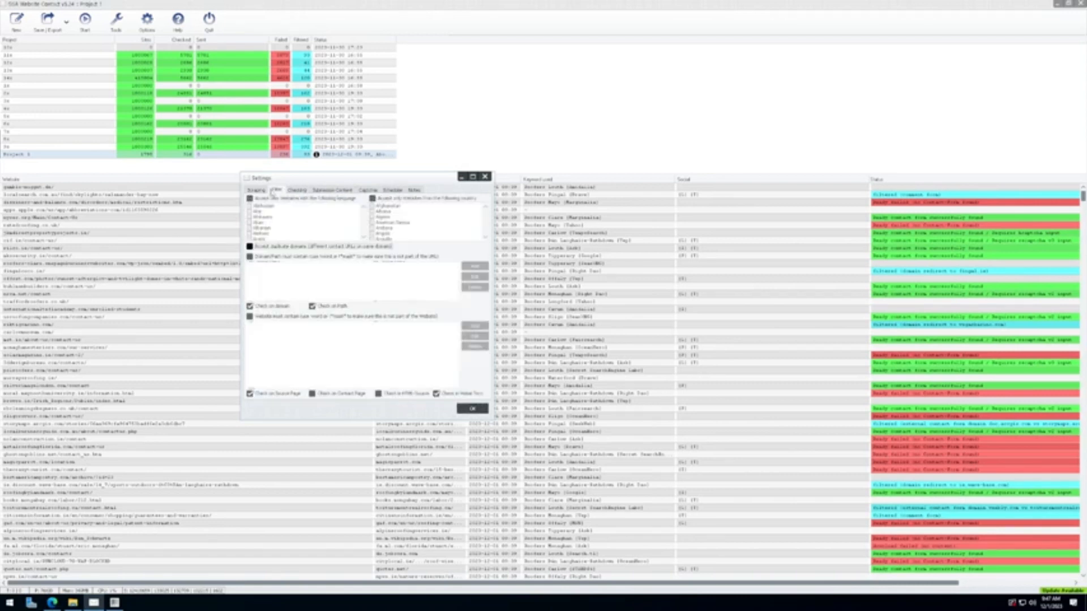
click(256, 191)
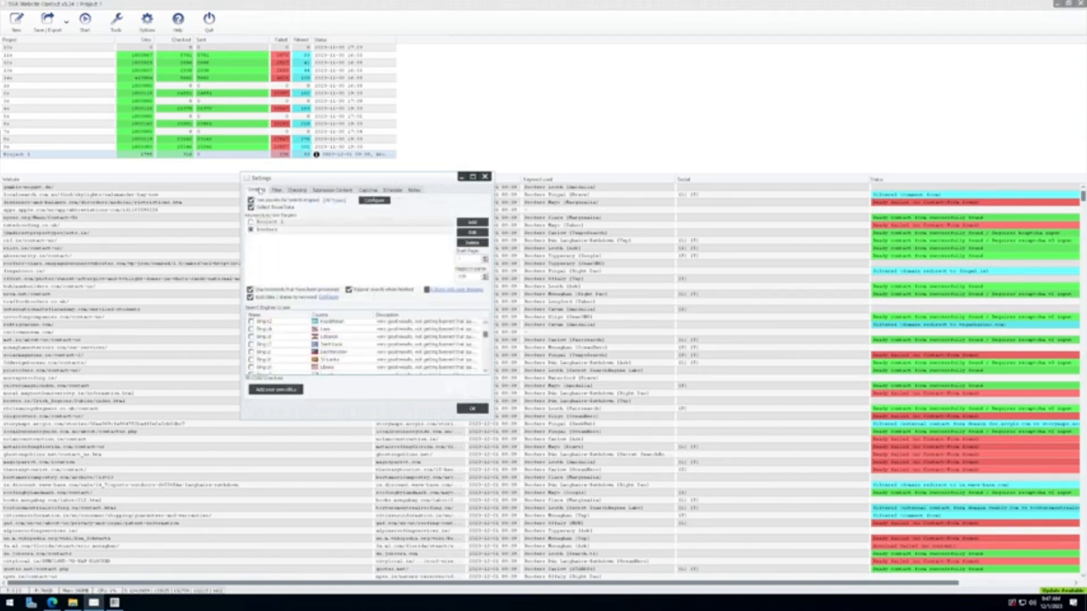
click(472, 409)
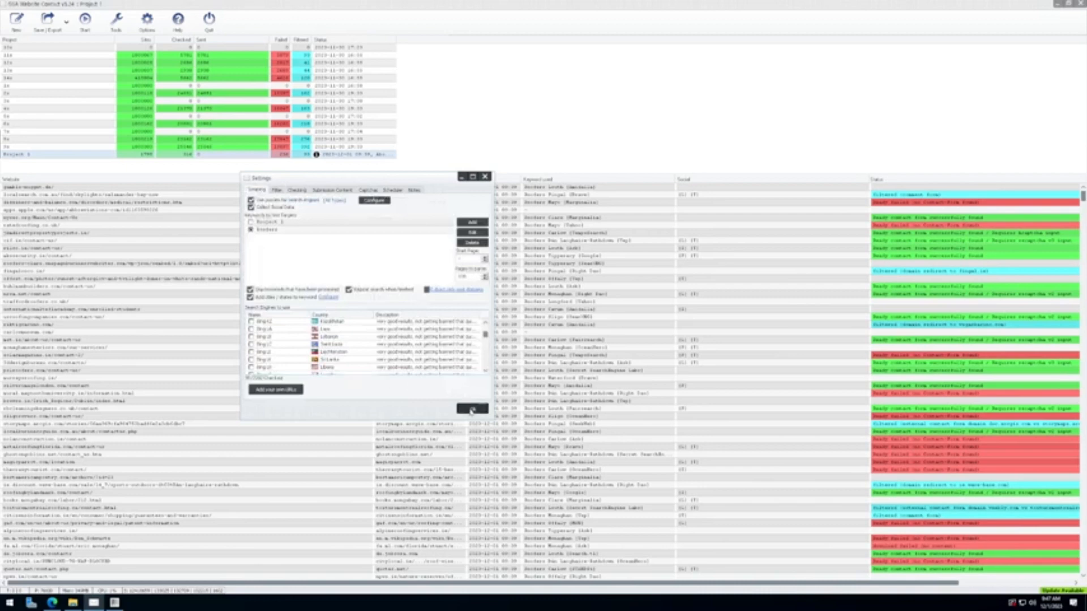
click(88, 23)
click(514, 129)
double_click(169, 153)
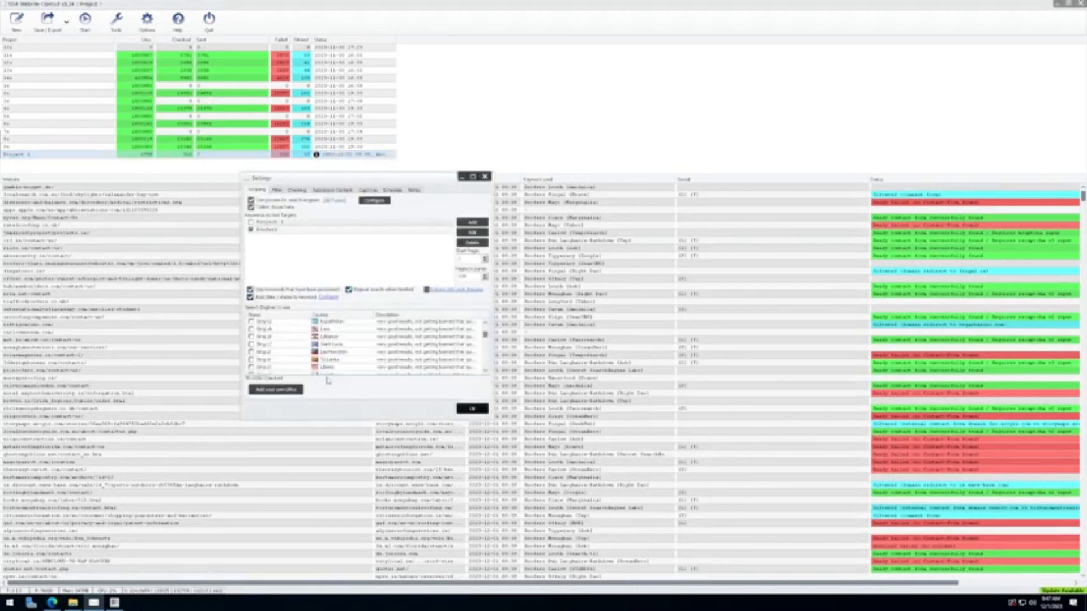
click(472, 409)
click(187, 326)
key(ctrl+a)
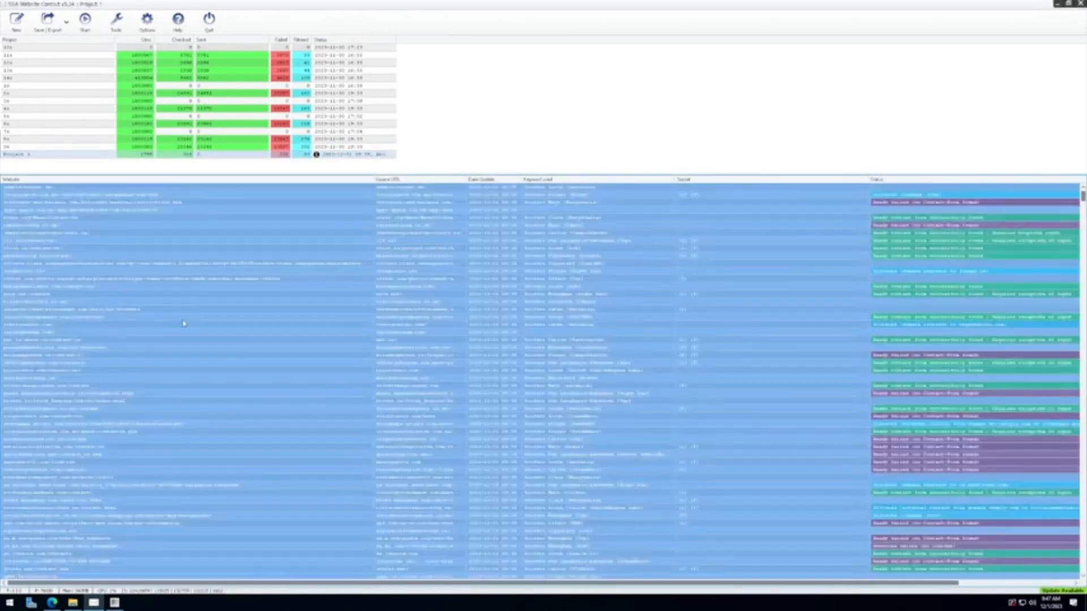
Step: Delete all old entries from Project 1's results list
right_click(187, 325)
mouse_move(221, 363)
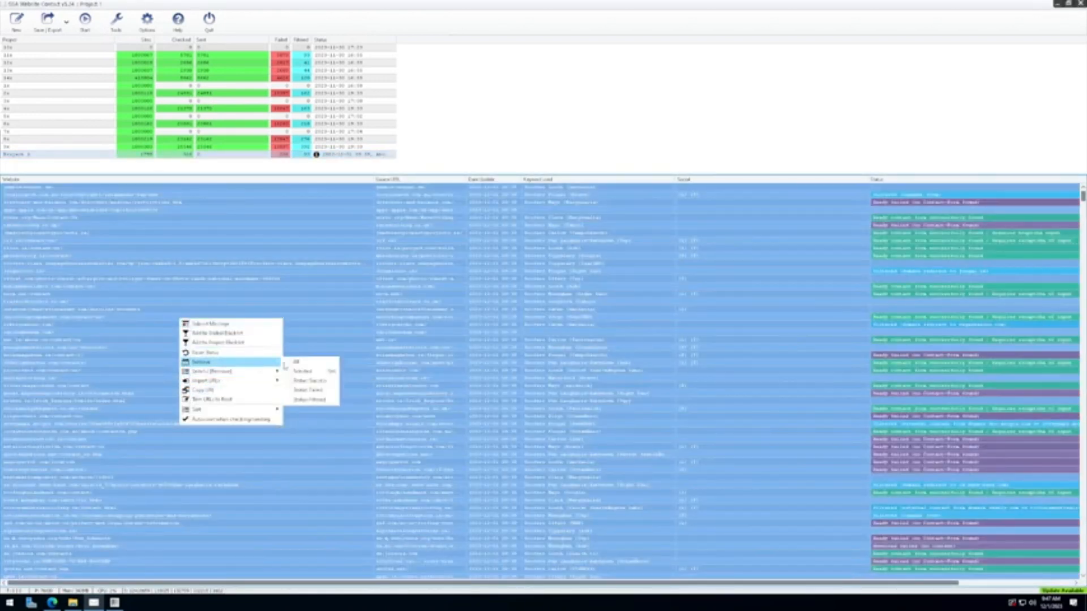
click(312, 363)
click(533, 331)
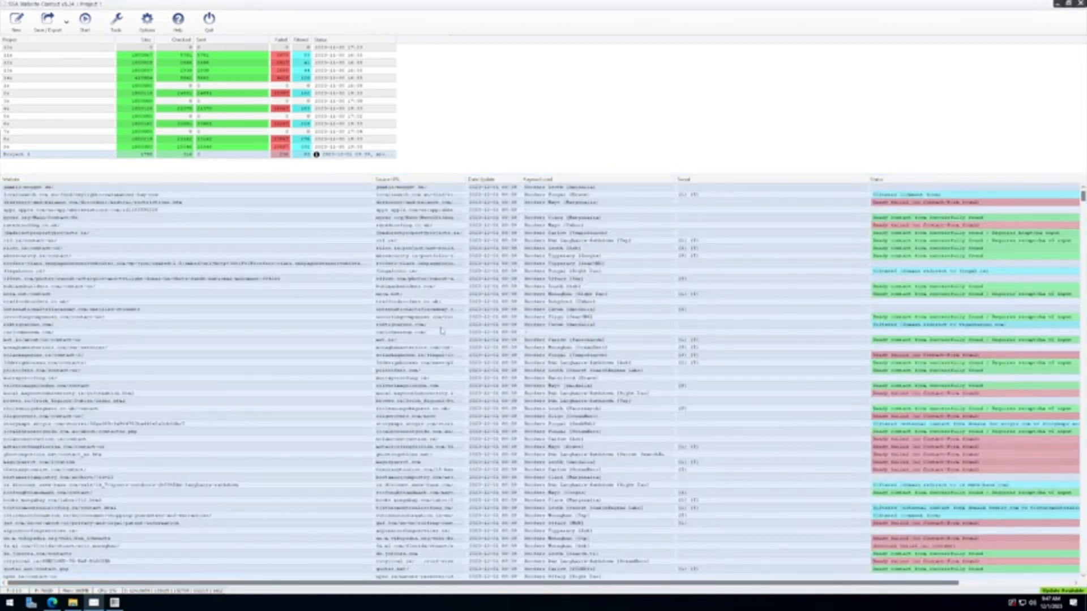
Step: Import a text file of contact URLs into Project 1 via 'Add your own URLs'
double_click(82, 155)
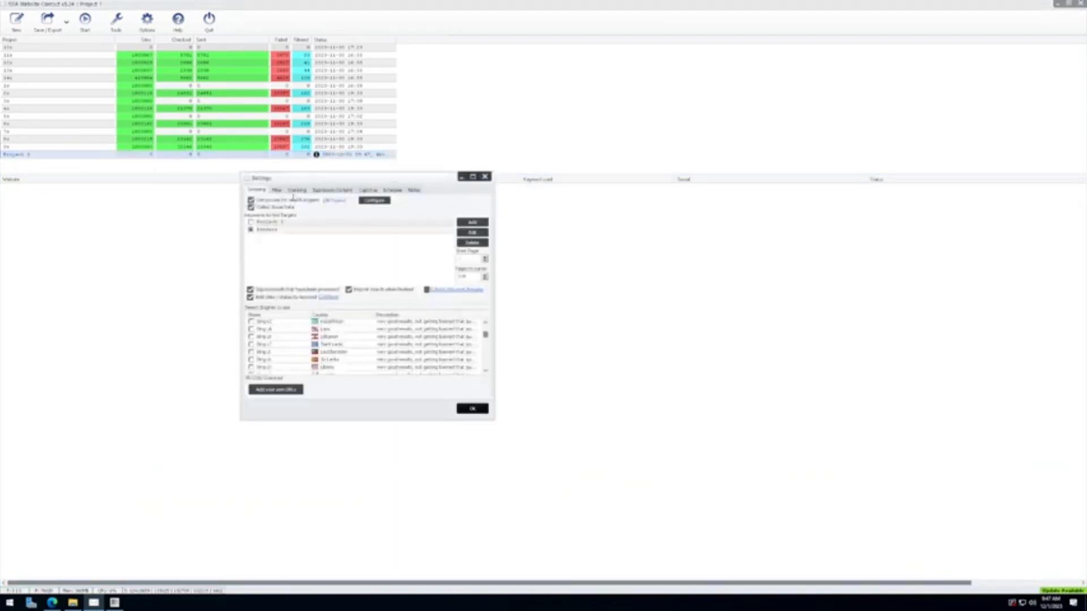
click(275, 389)
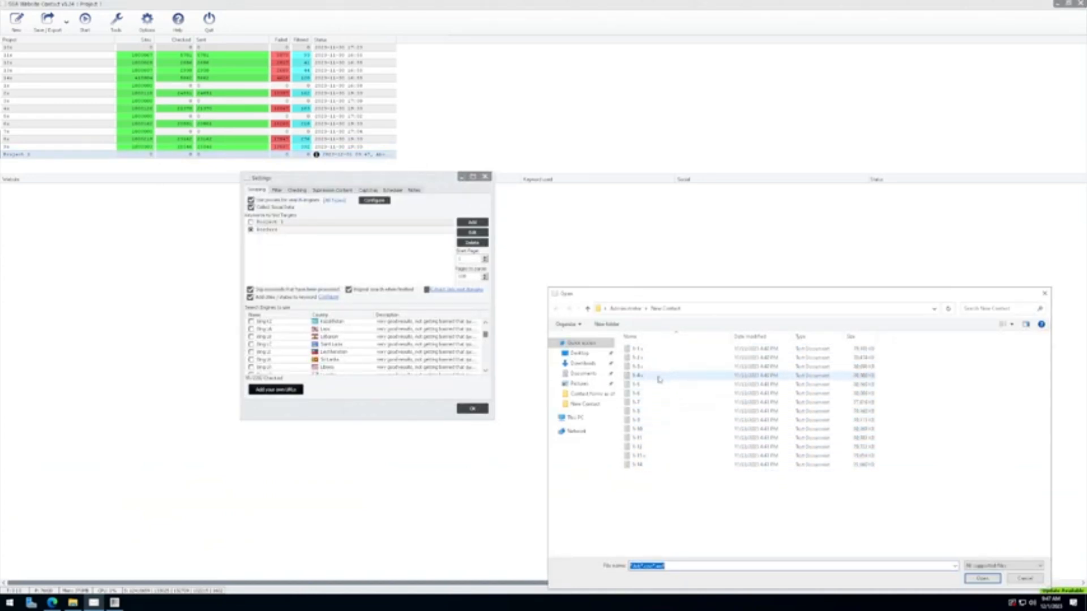
double_click(646, 412)
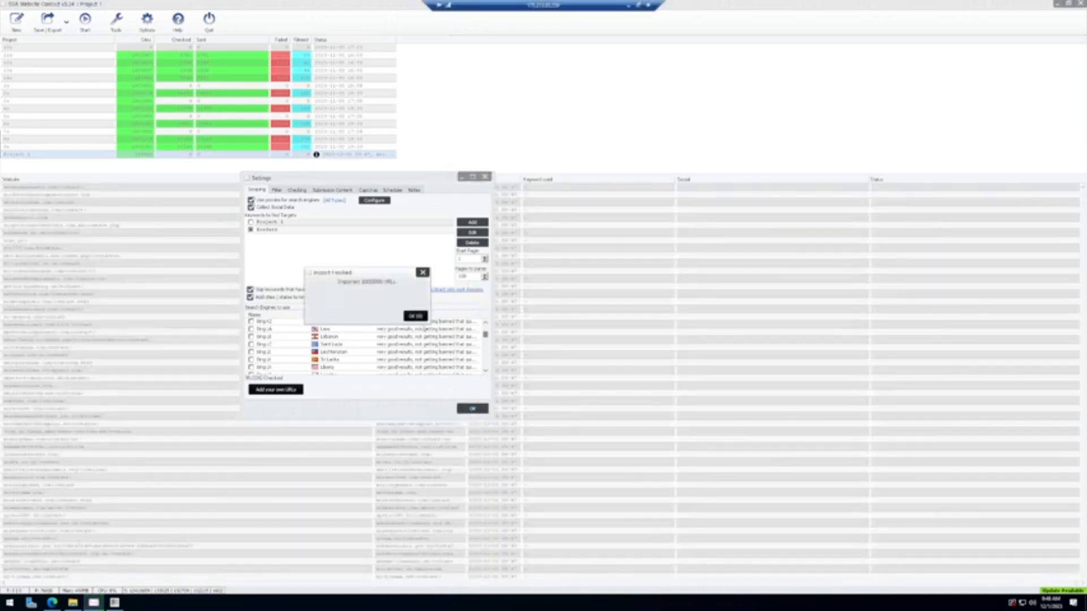
click(416, 316)
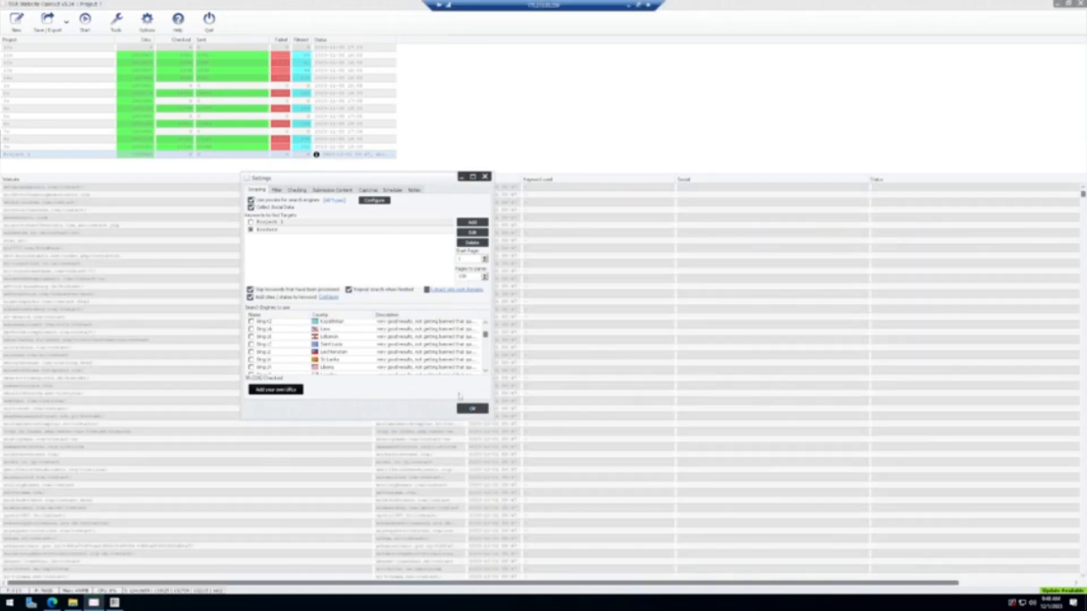
Step: Save Project 1's settings, recheck its Filter and Checking tabs, then bring up the Start options
click(472, 409)
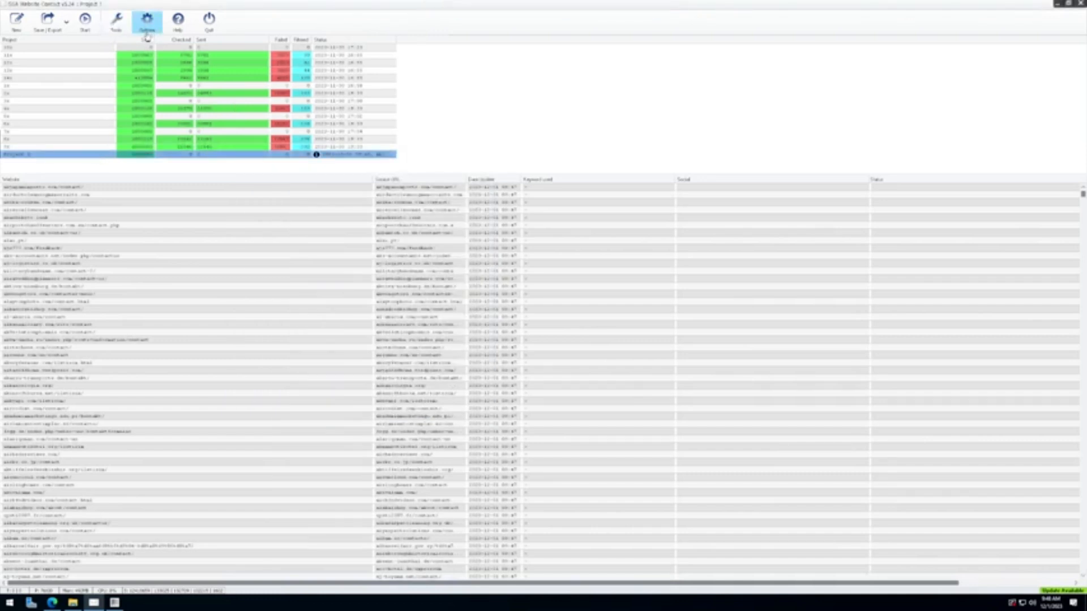
double_click(104, 156)
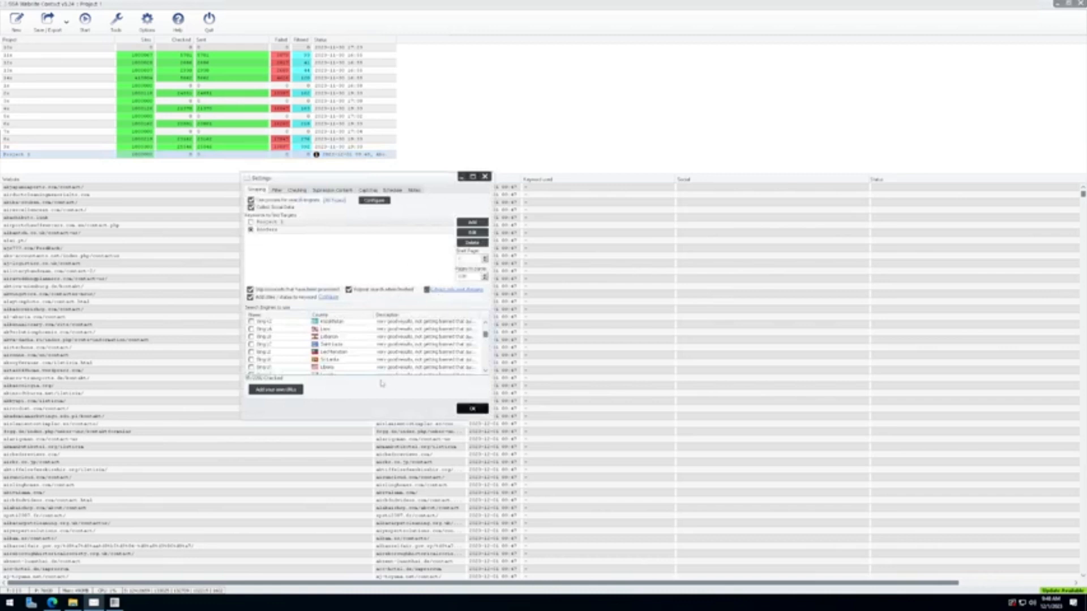
click(277, 190)
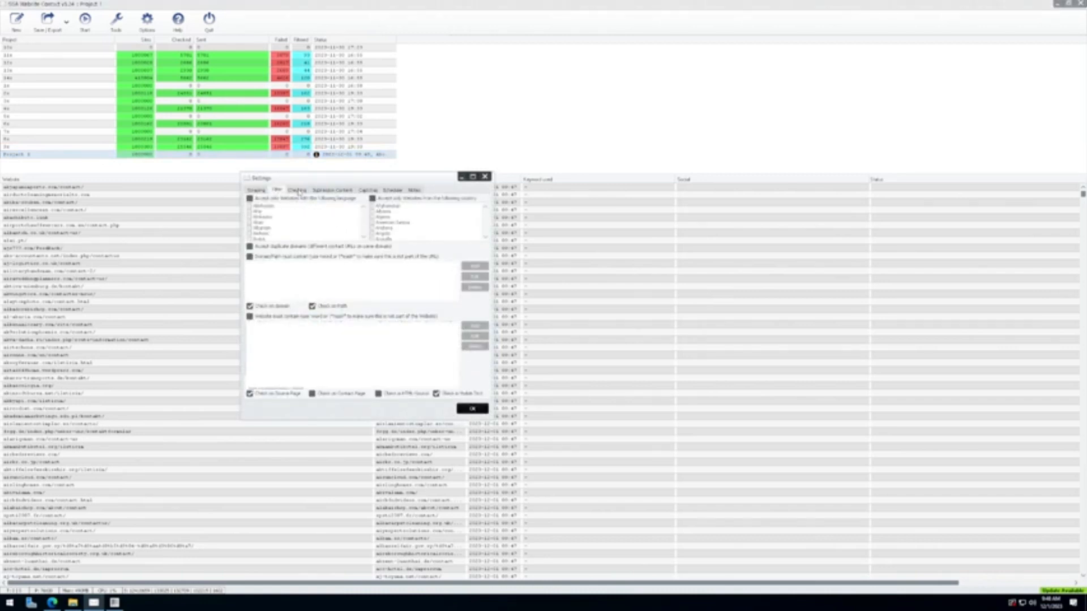
click(298, 191)
click(485, 177)
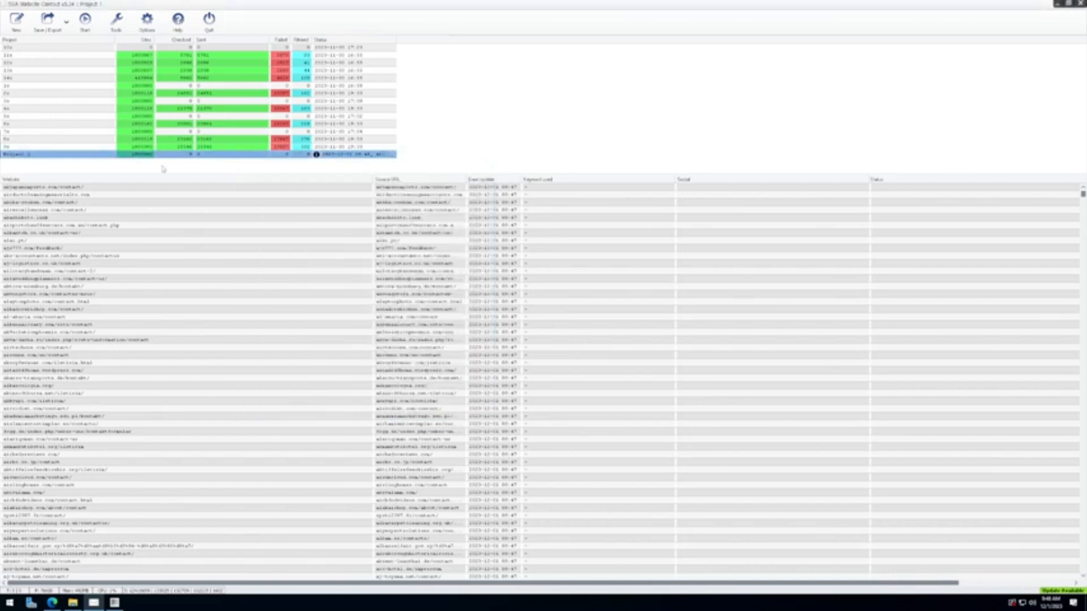
click(85, 21)
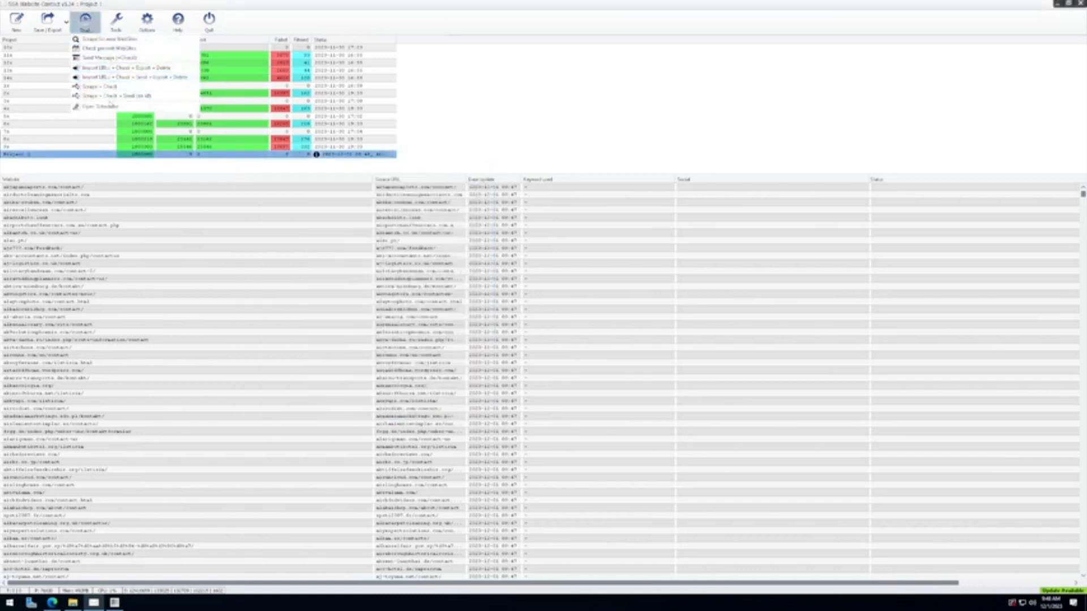
Step: Start Project 1 with 'Send Message + Check' and confirm the message preview with 'Yes, Continue'
click(107, 58)
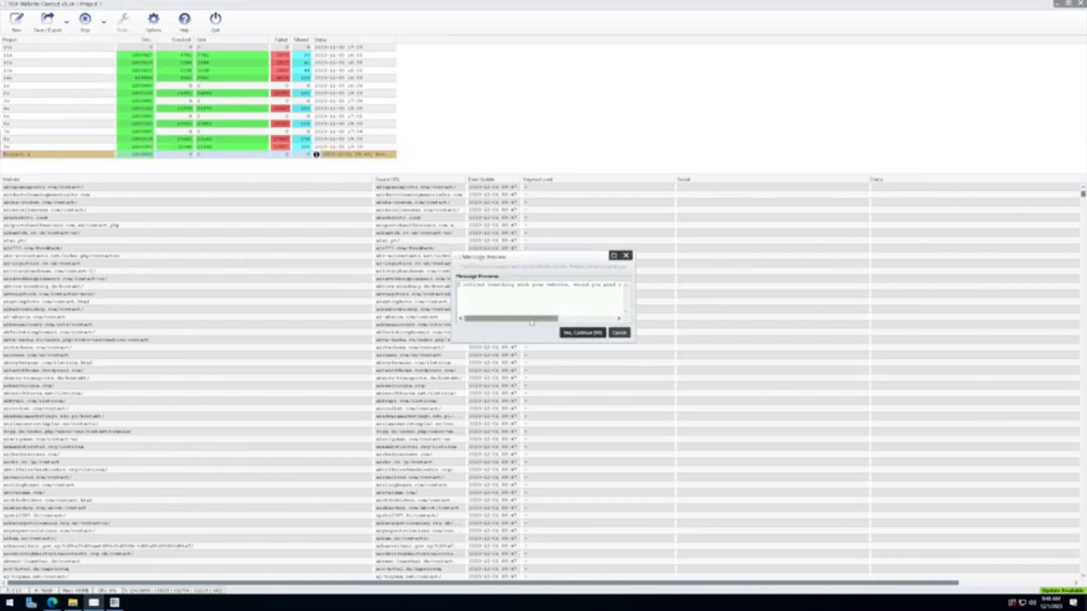
click(589, 334)
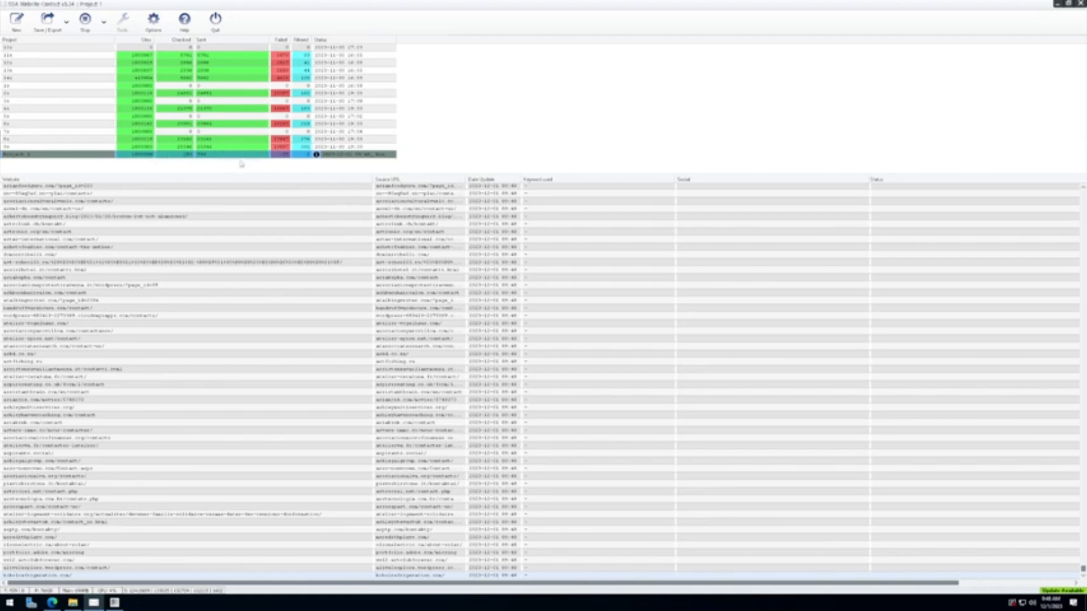
drag(1082, 570, 1082, 191)
Step: Bring up Captcha Breaker and enlarge its window and solved-captcha log to watch captchas being solved
click(115, 602)
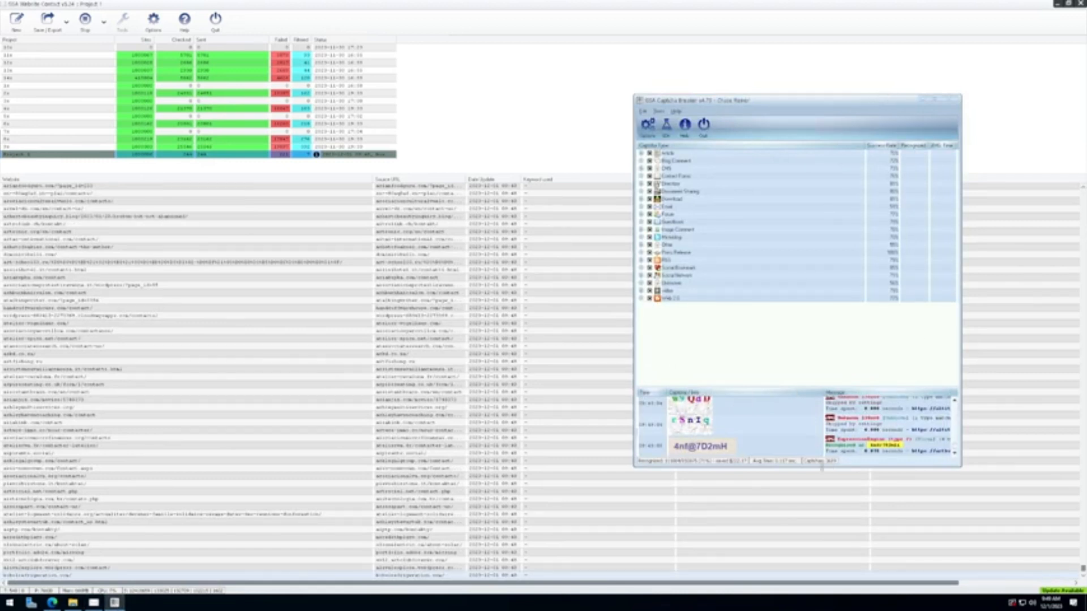
drag(808, 468, 808, 529)
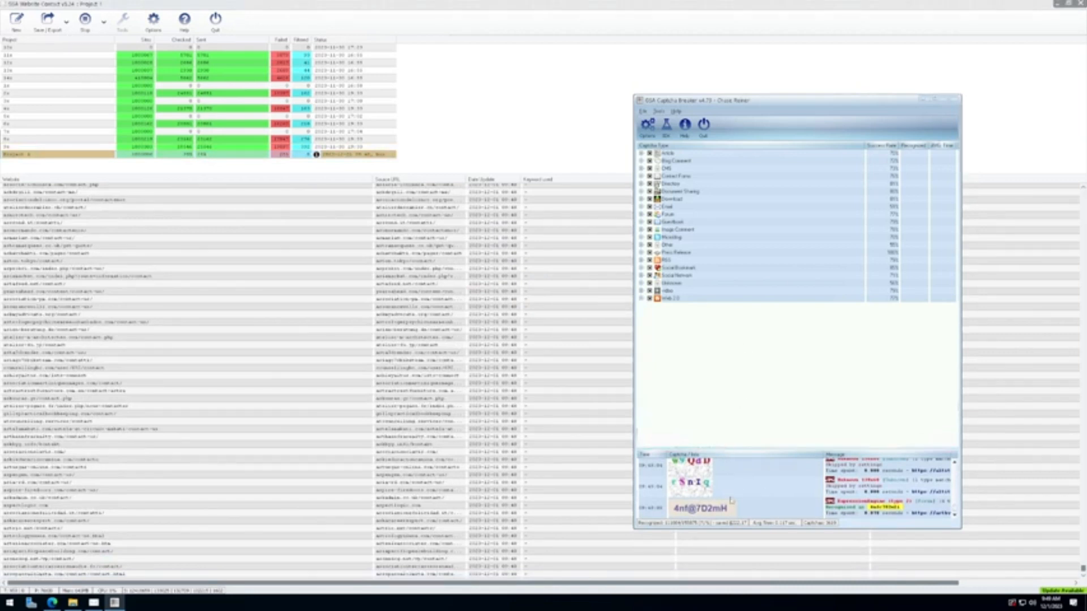
drag(685, 529, 685, 572)
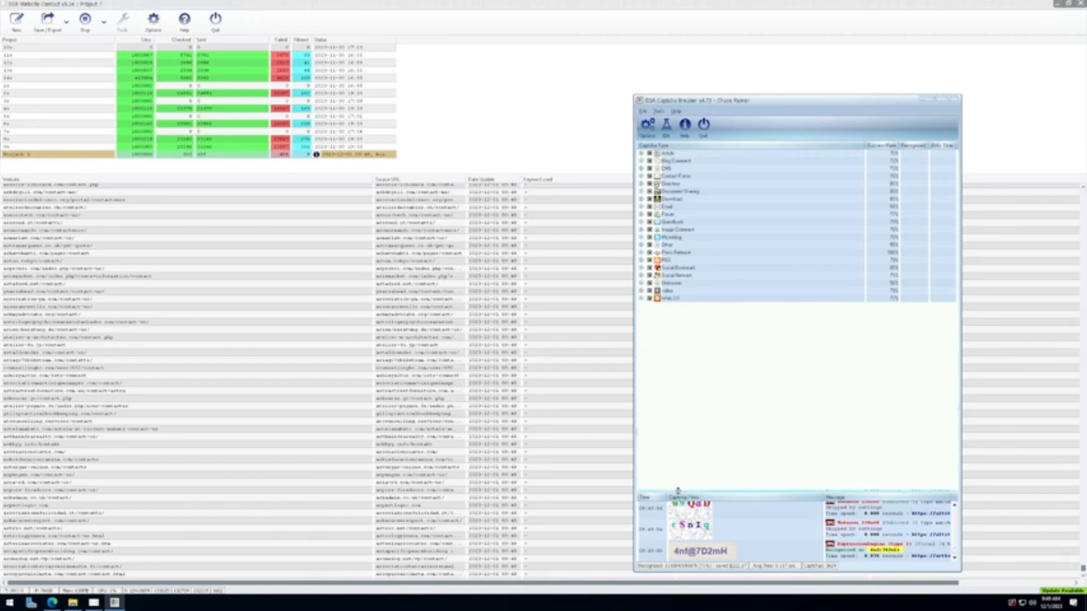
drag(683, 497, 685, 346)
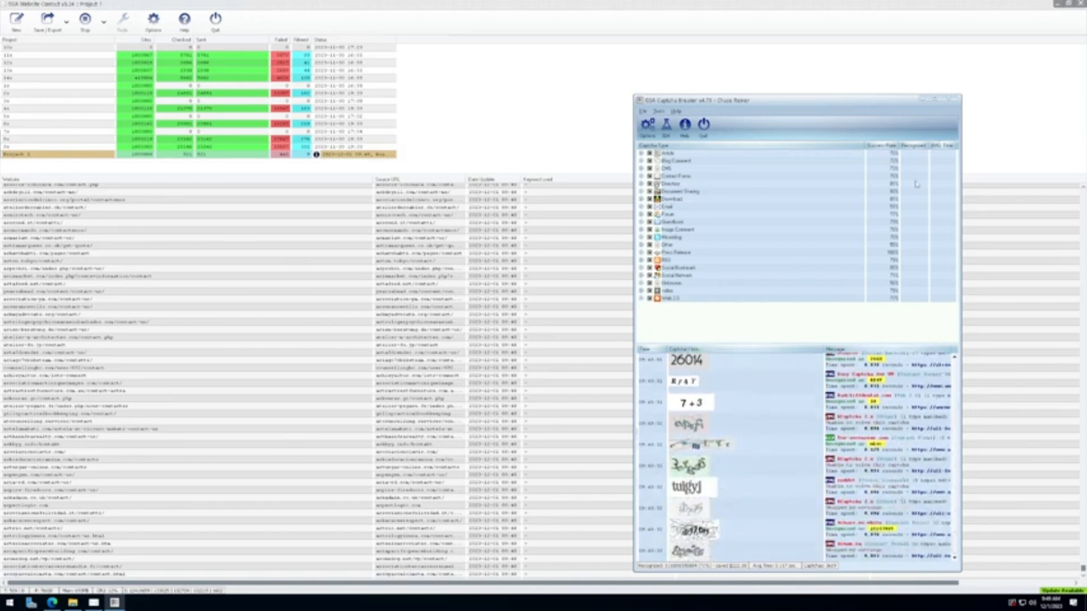
Step: Minimize Captcha Breaker and show Project 1's progress log maximized
click(933, 100)
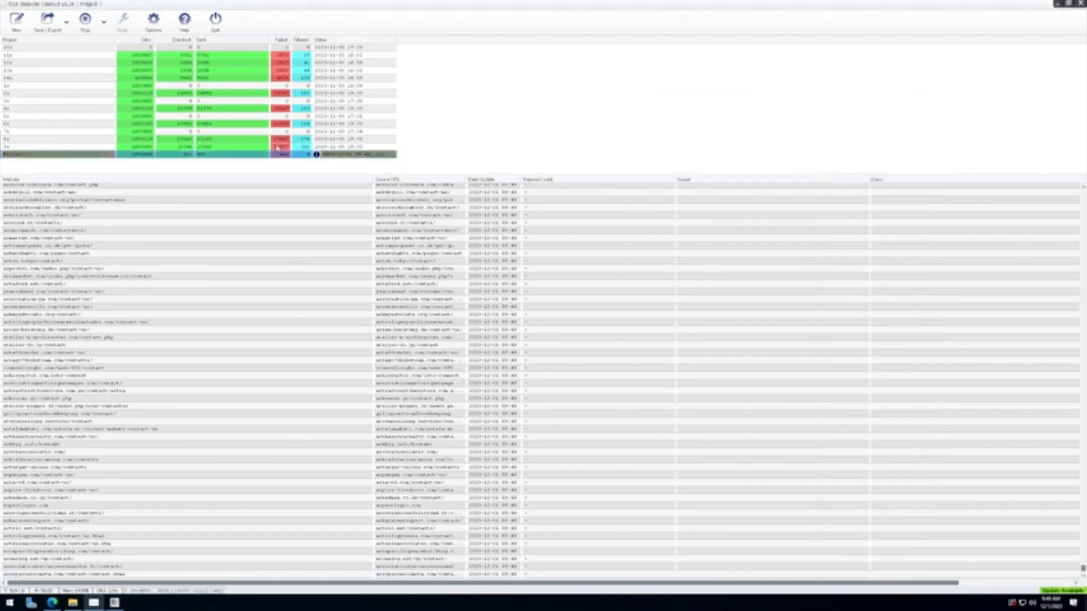
double_click(183, 155)
click(634, 241)
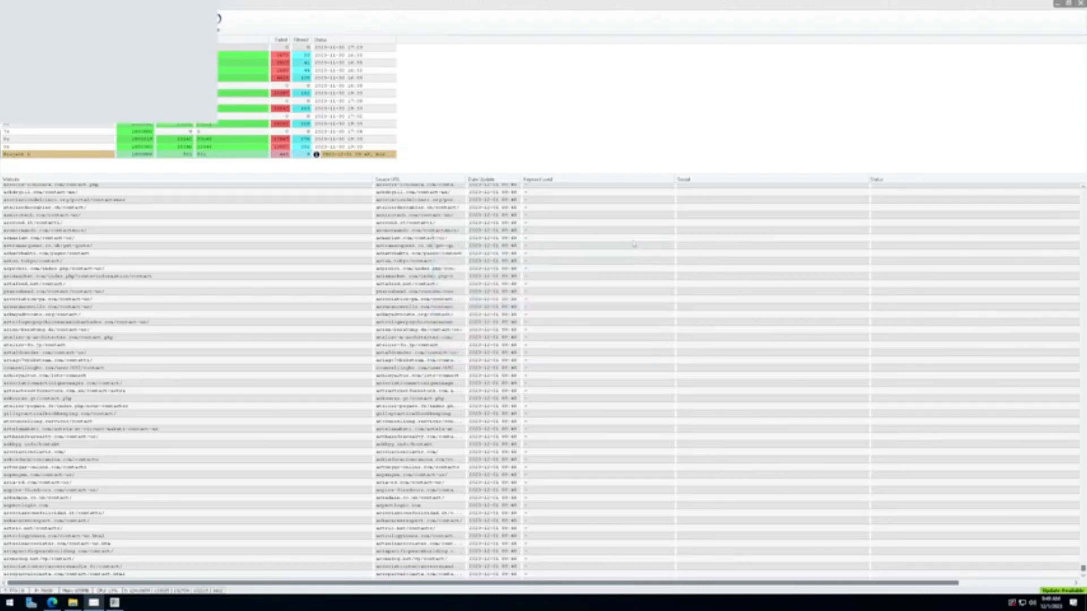
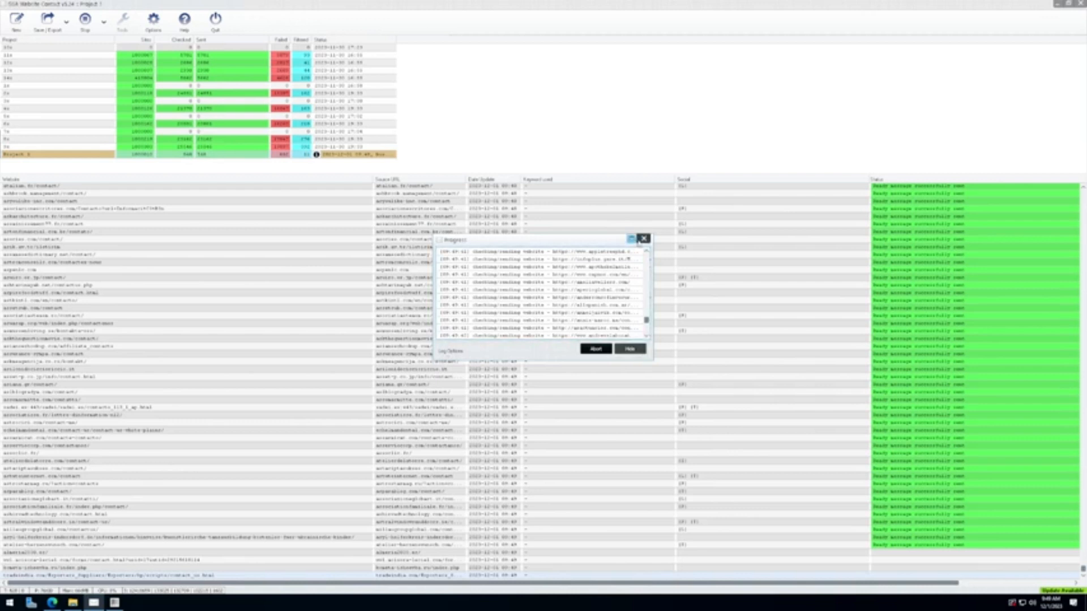
Step: Close the sending Progress window to return to the project and website lists
click(644, 239)
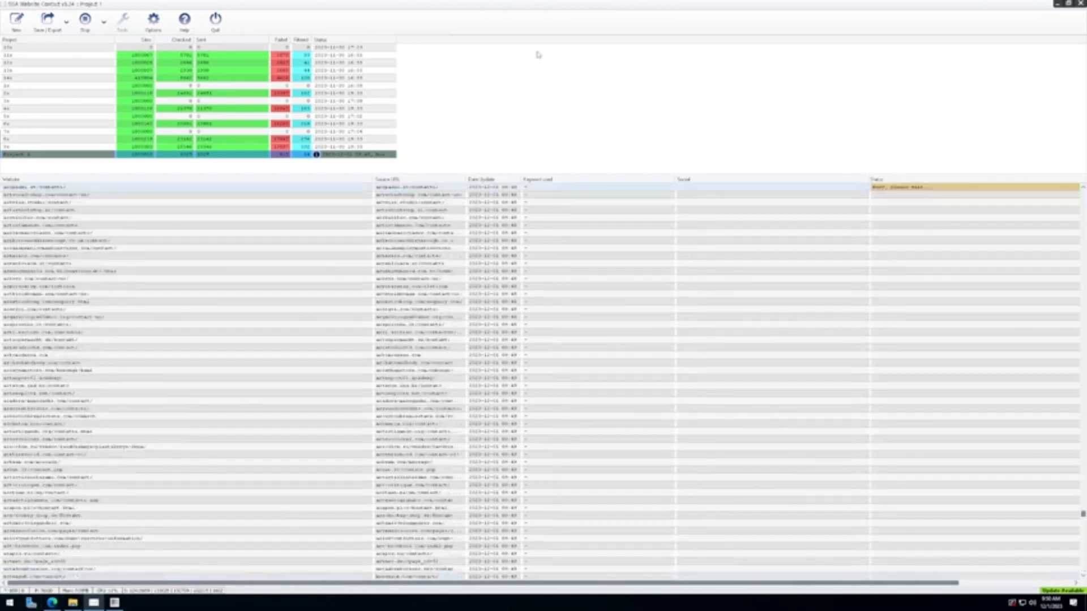
Step: Window the remote session and browse the Notepad note tabs, ending on More Time / Less Money
click(641, 5)
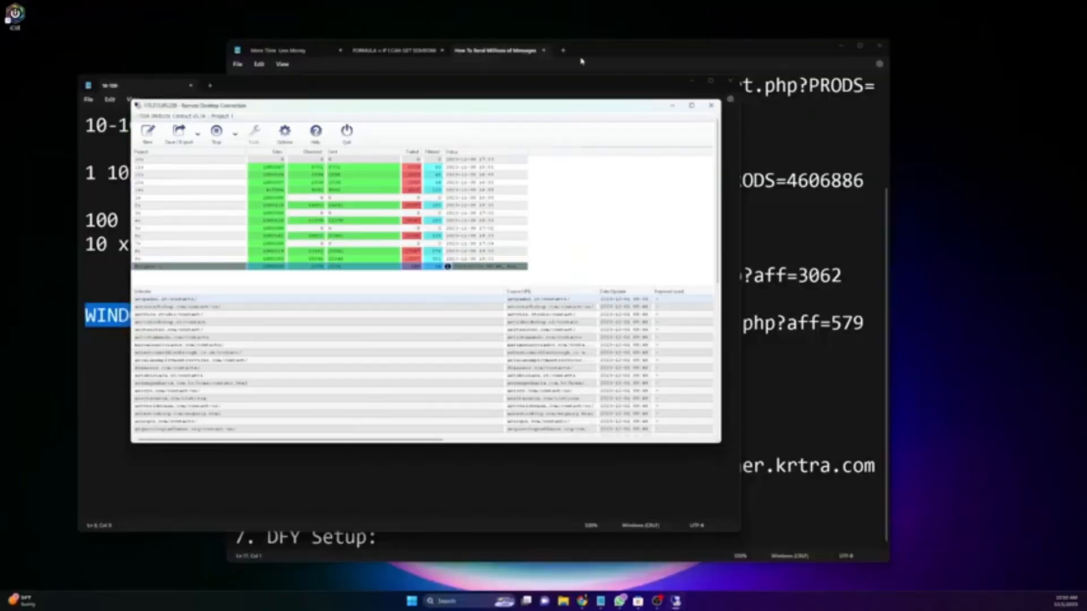
click(248, 85)
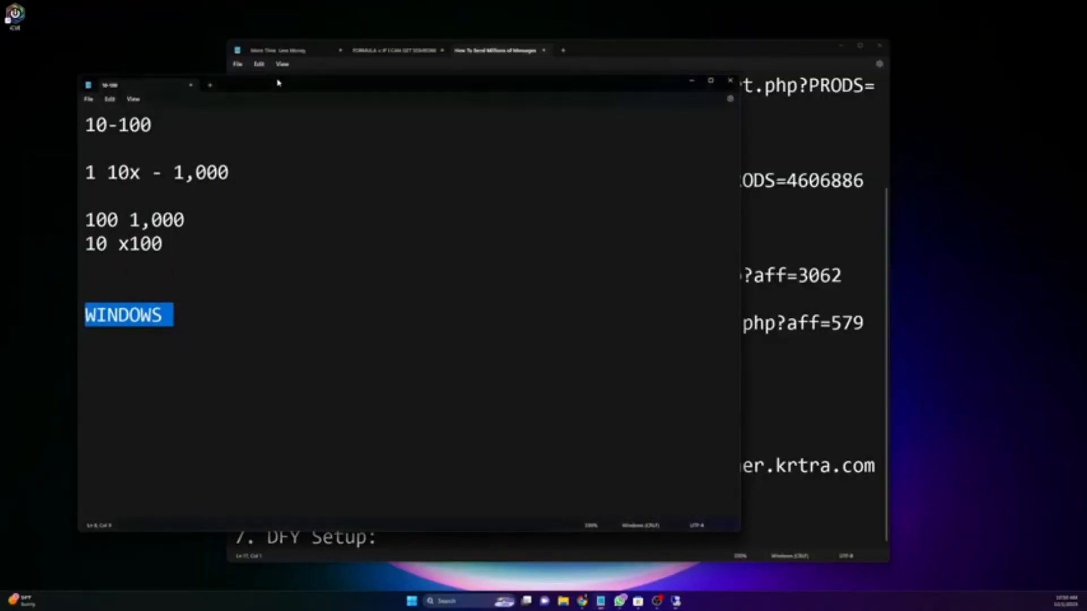
click(396, 50)
click(309, 52)
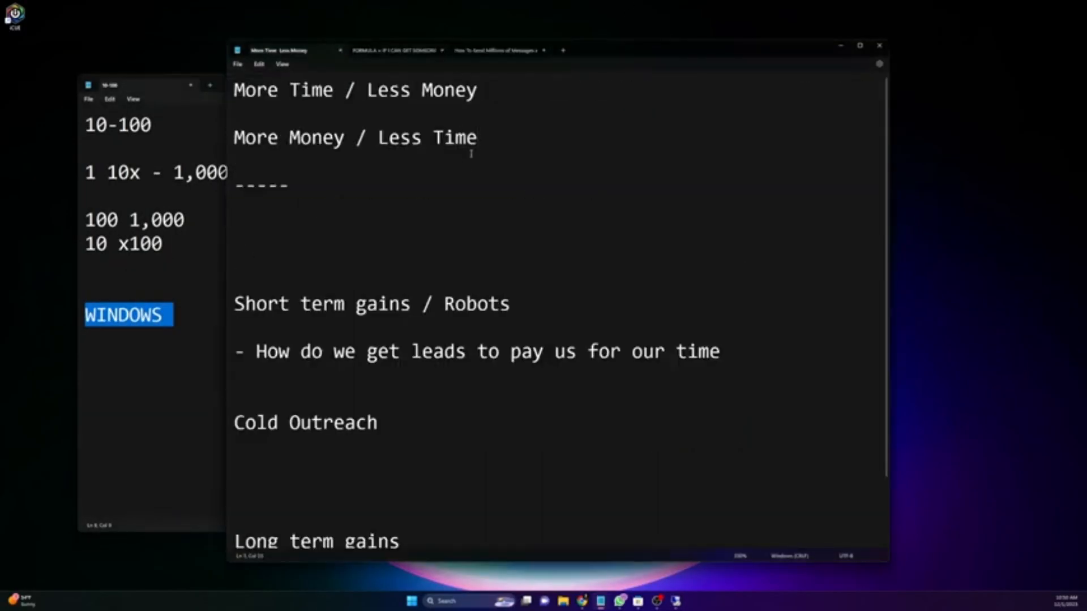
click(513, 53)
scroll(490, 190, up, 2)
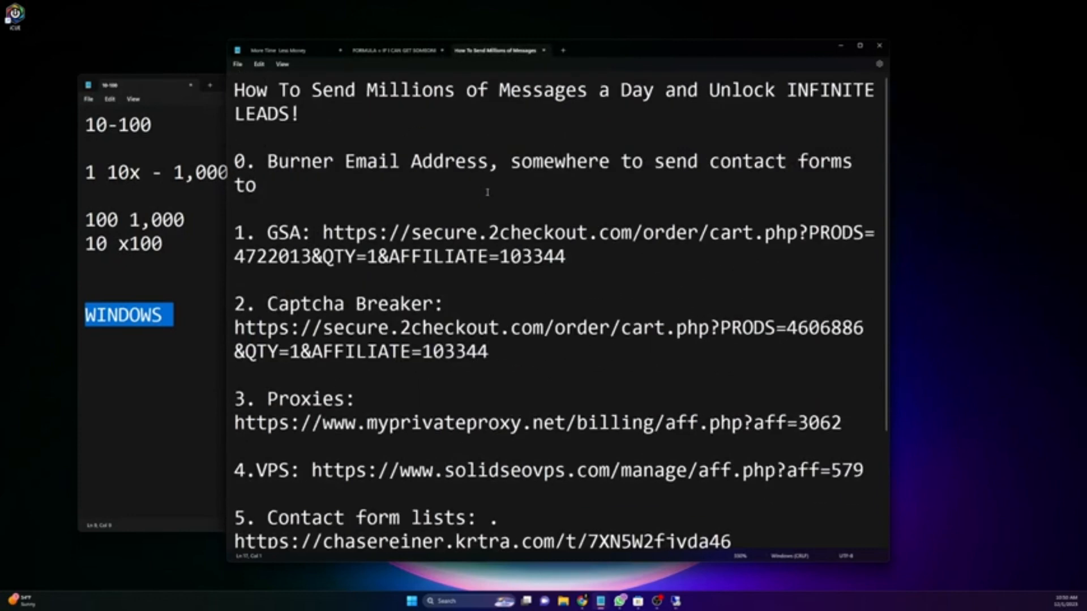
click(385, 51)
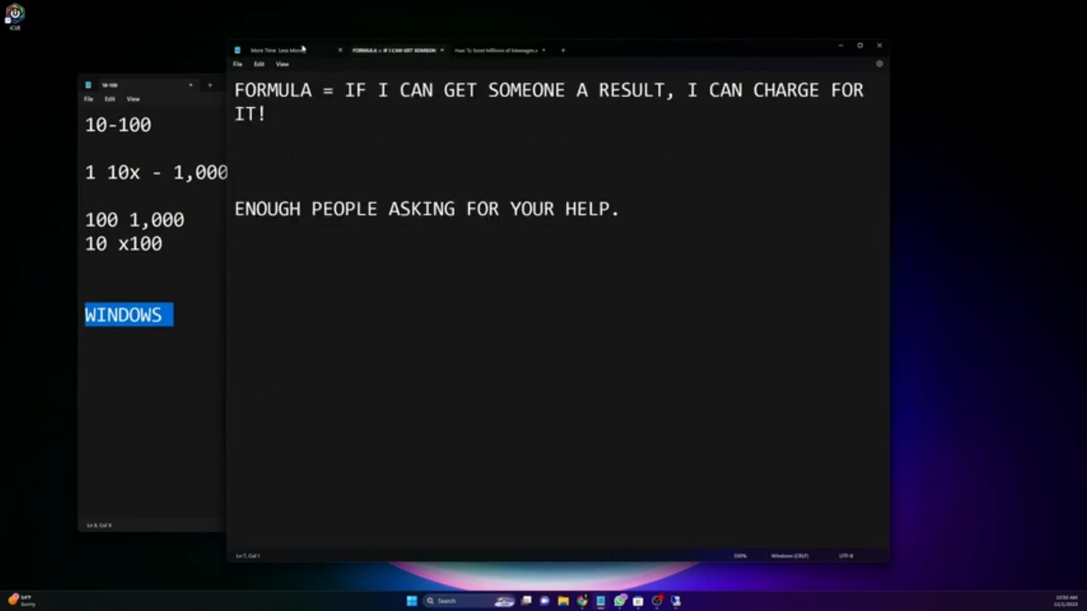
click(278, 50)
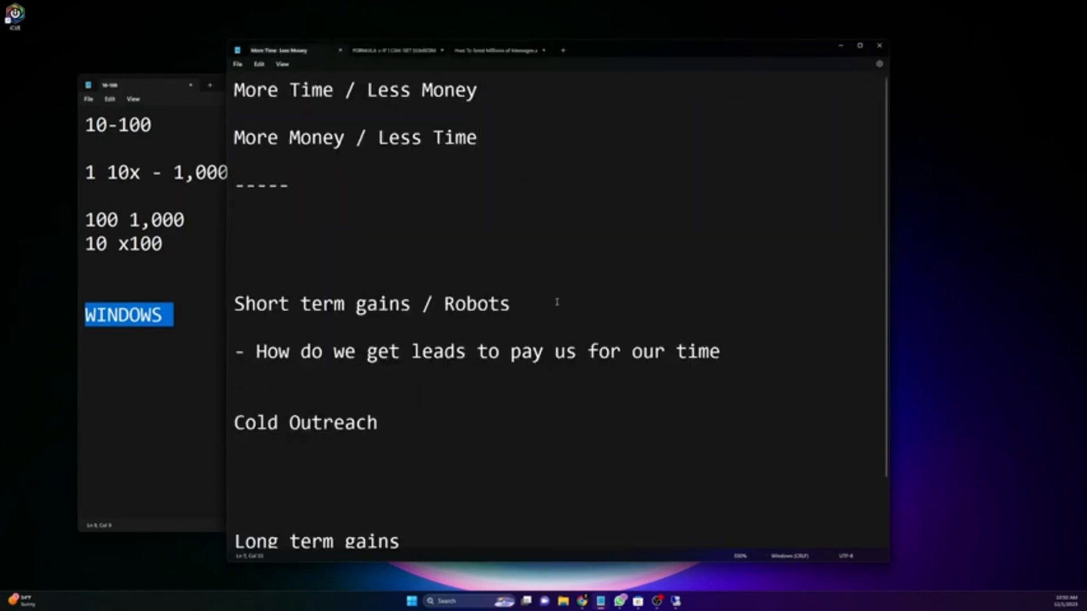
scroll(537, 339, down, 1)
Step: Replace the More Time / Less Money note with the contact phone number, then show the Discord chat full-size
click(696, 525)
key(ctrl+a)
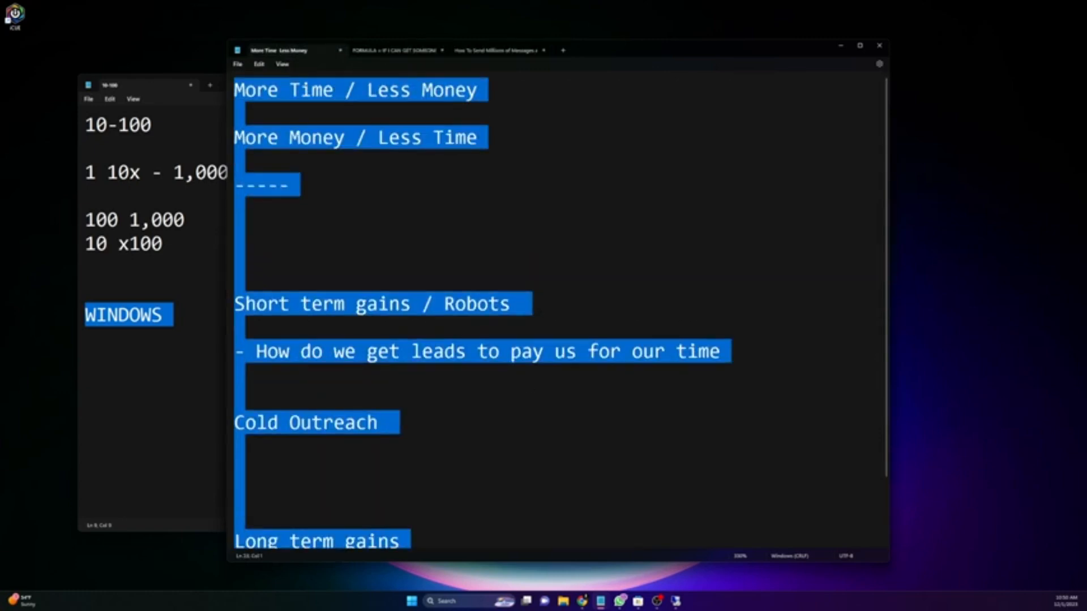
text(8054)
key(BackSpace)
key(BackSpace)
key(BackSpace)
key(BackSpace)
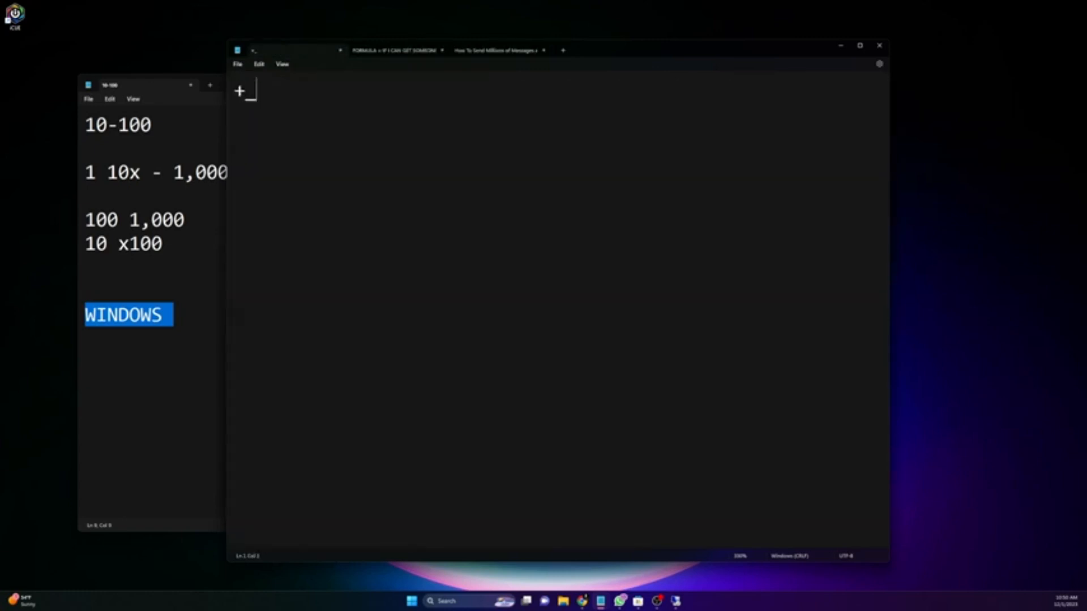
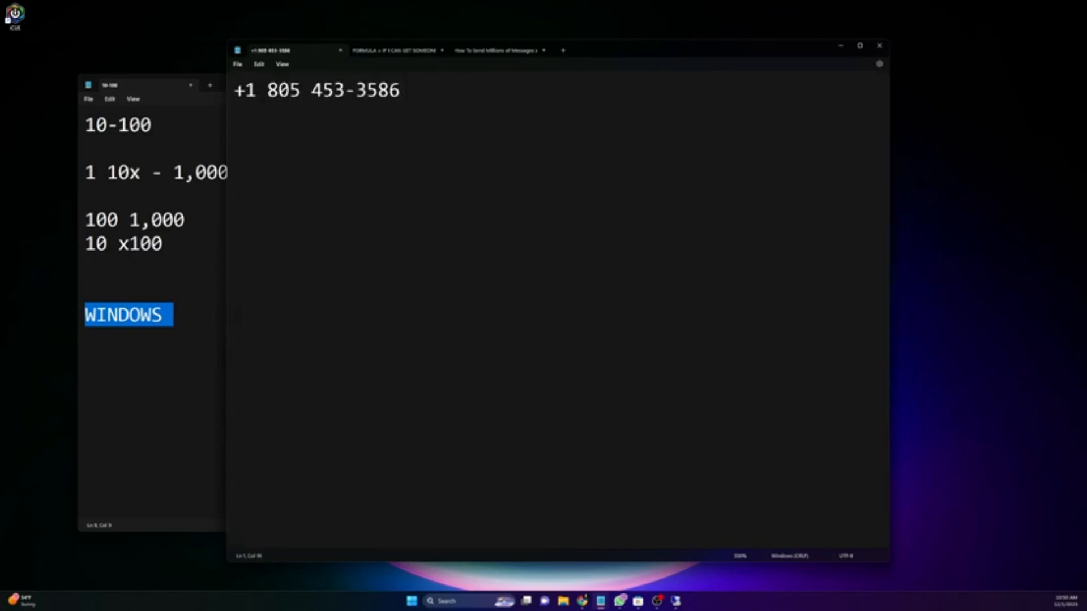
key(Return)
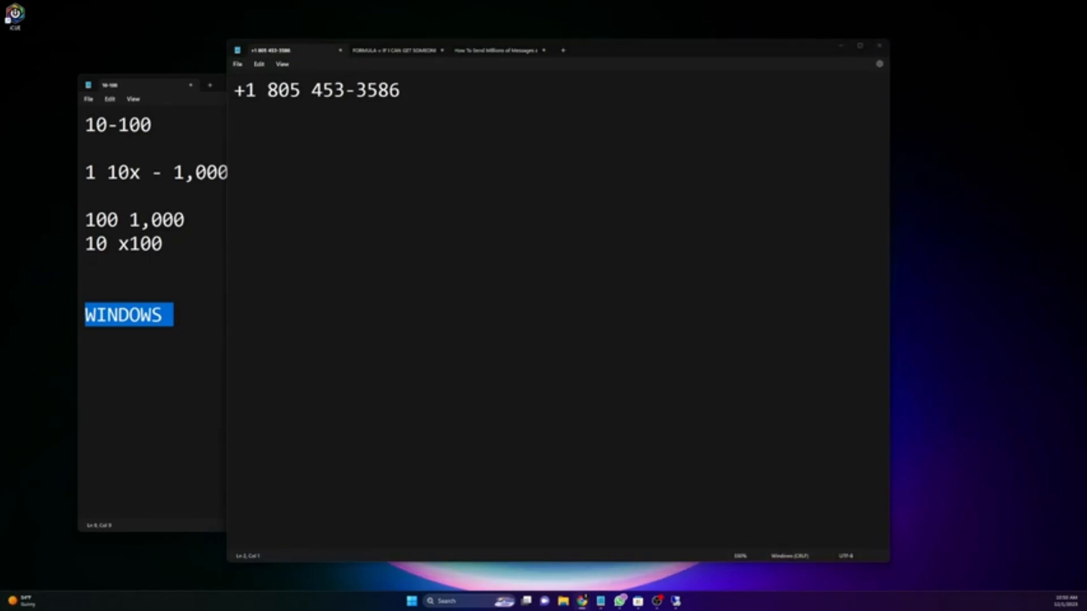
drag(2, 227, 586, 1)
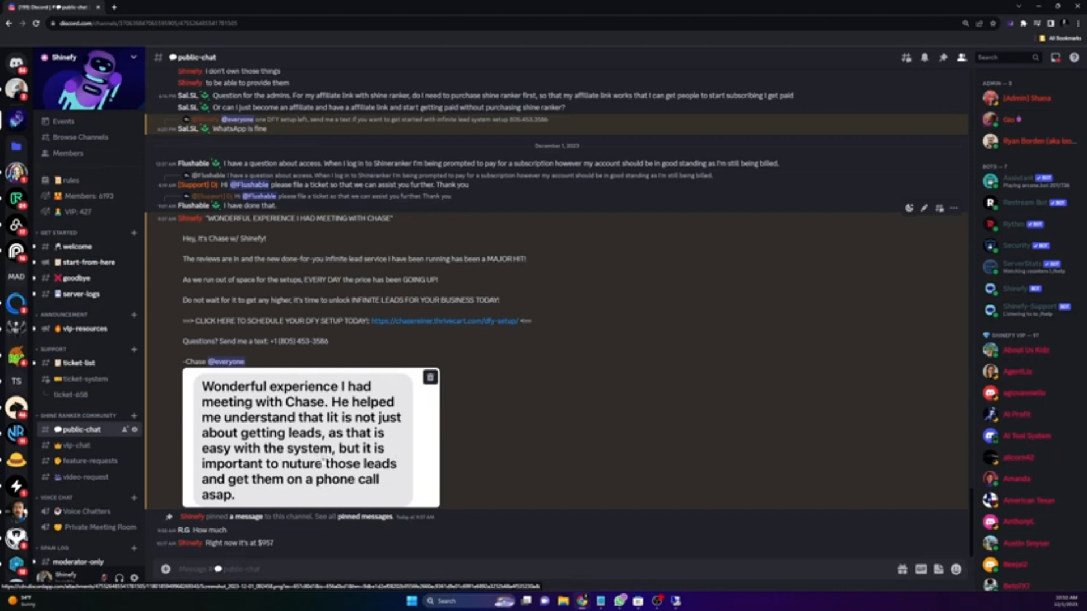
scroll(389, 482, up, 15)
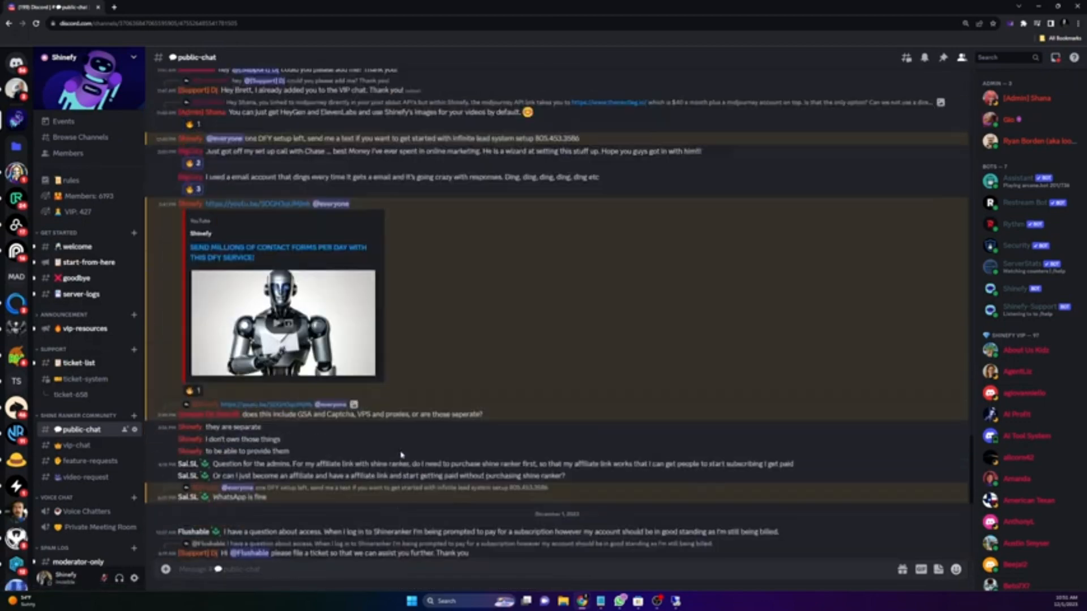
scroll(422, 441, up, 15)
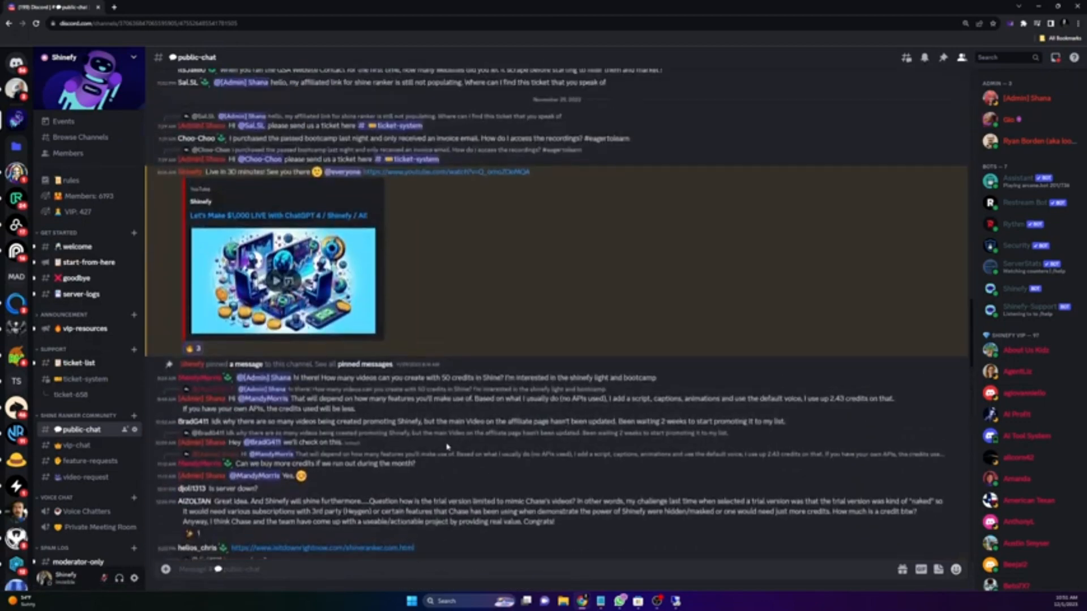
scroll(452, 449, up, 15)
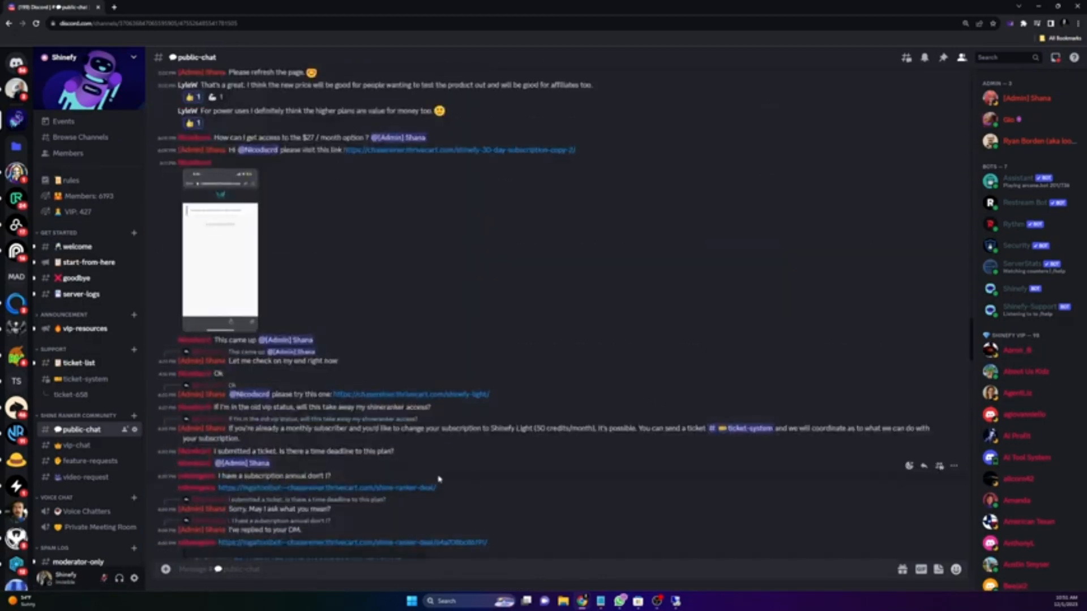
scroll(432, 462, up, 15)
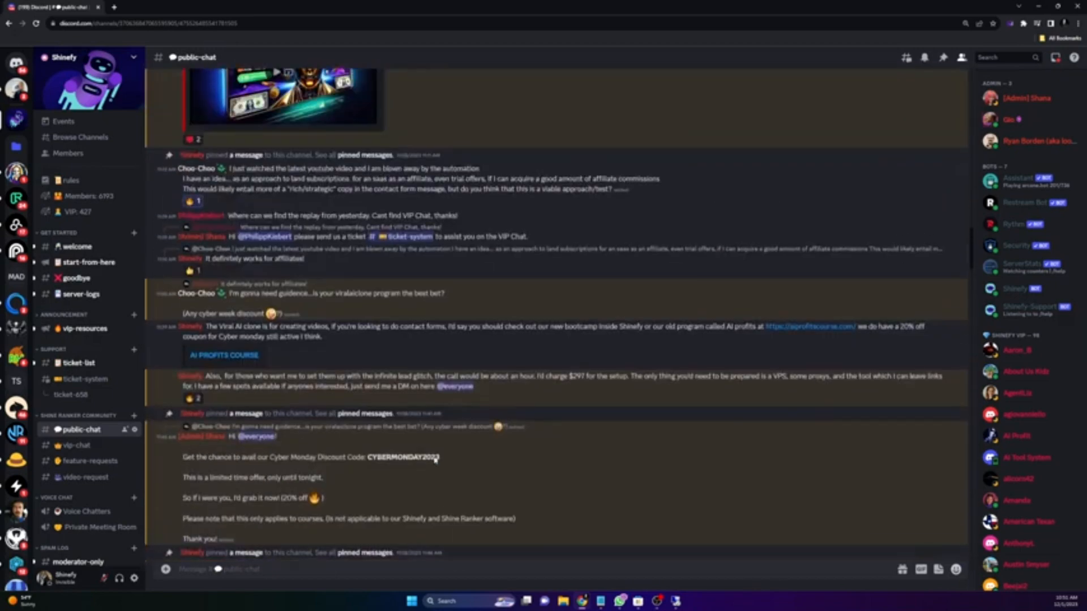
scroll(391, 447, up, 10)
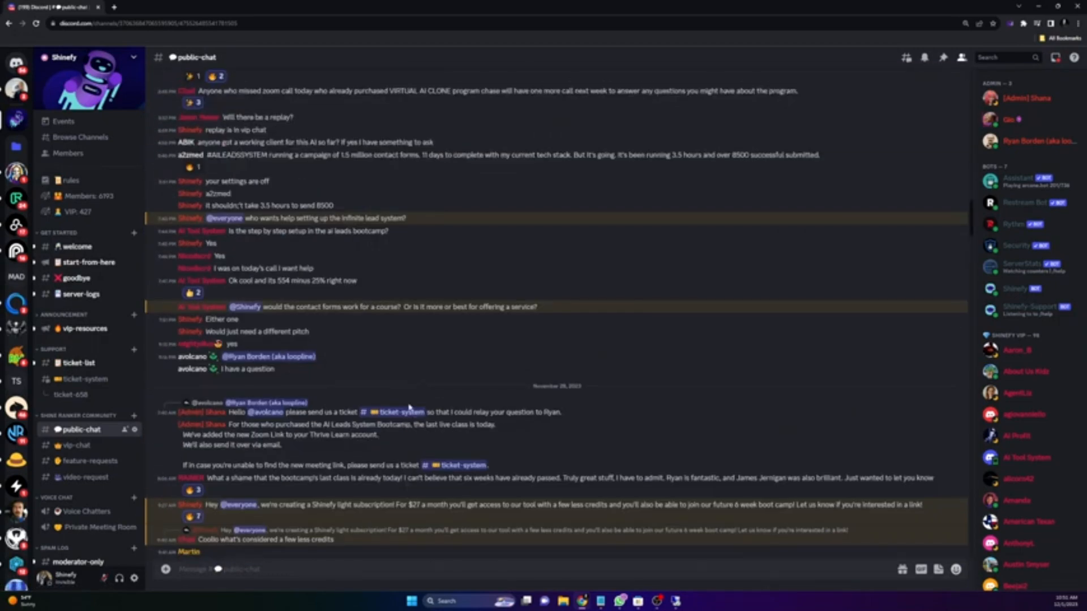
scroll(412, 405, down, 16)
scroll(547, 351, down, 15)
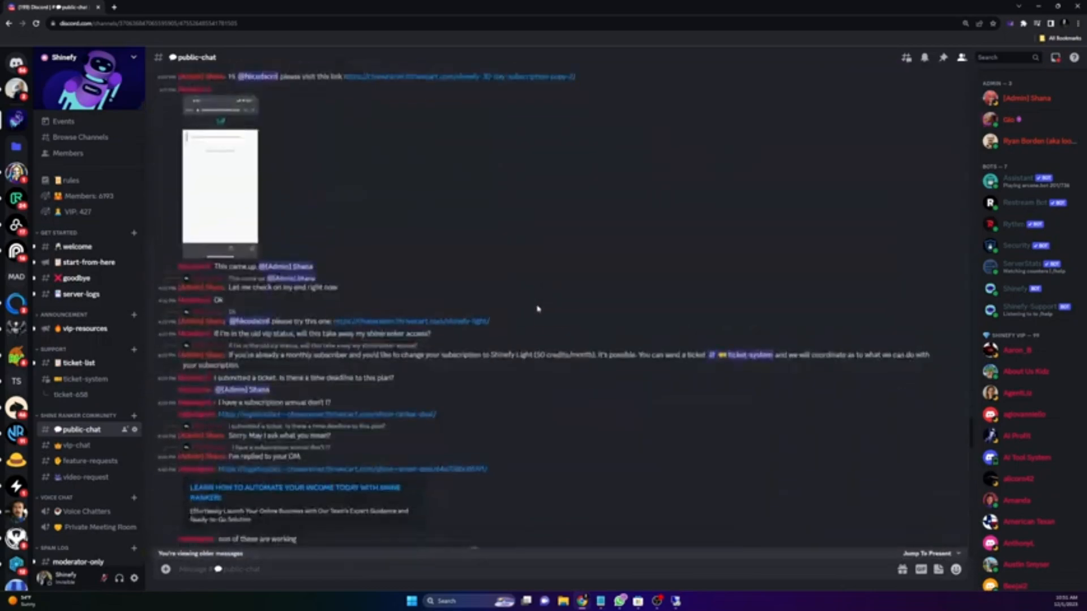
scroll(546, 329, down, 15)
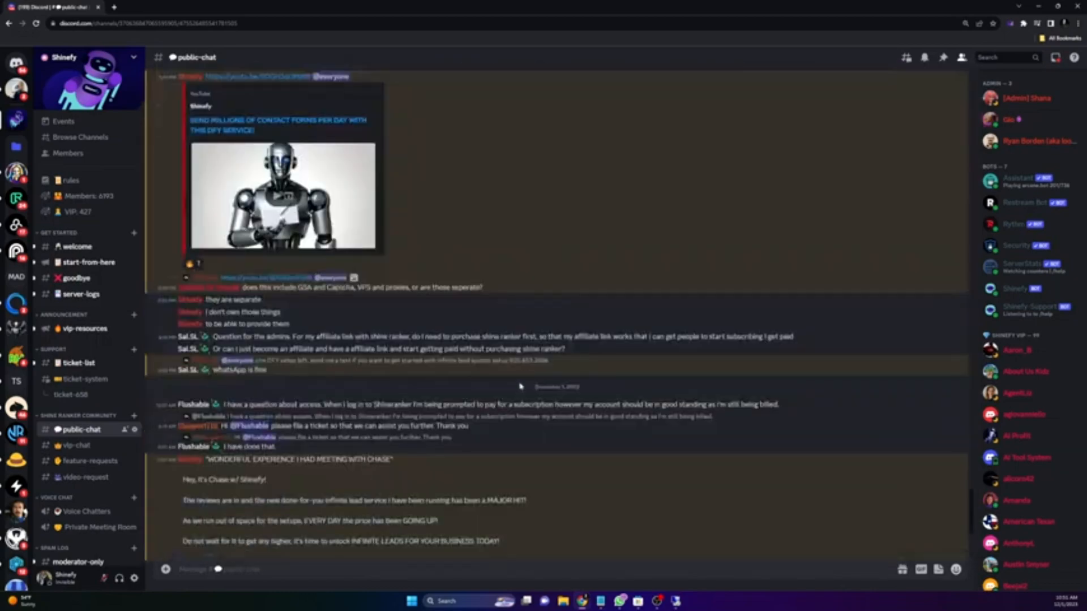
scroll(462, 388, up, 15)
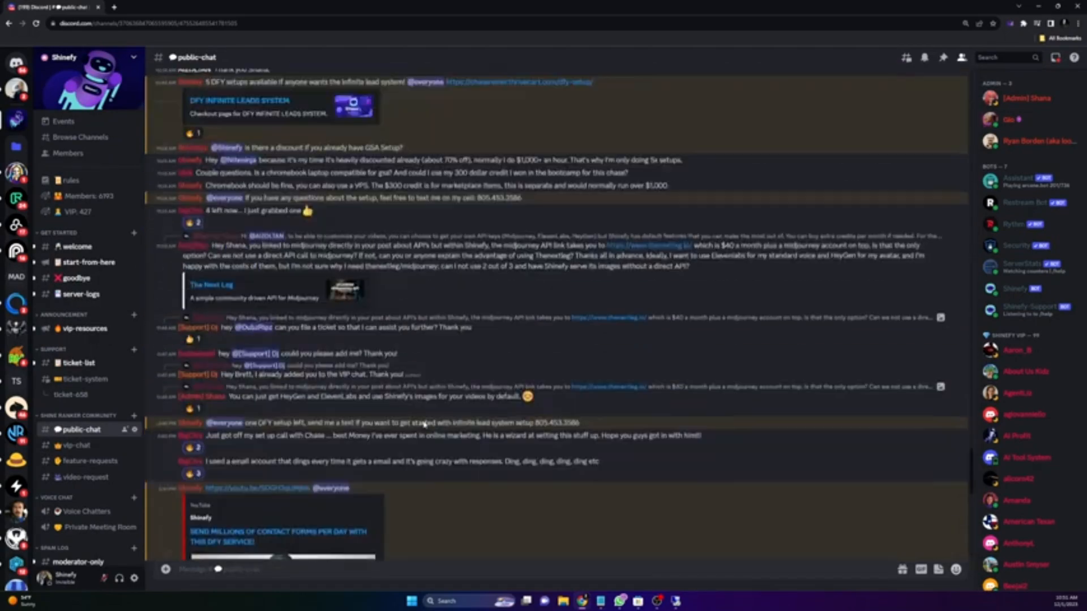
scroll(434, 442, up, 15)
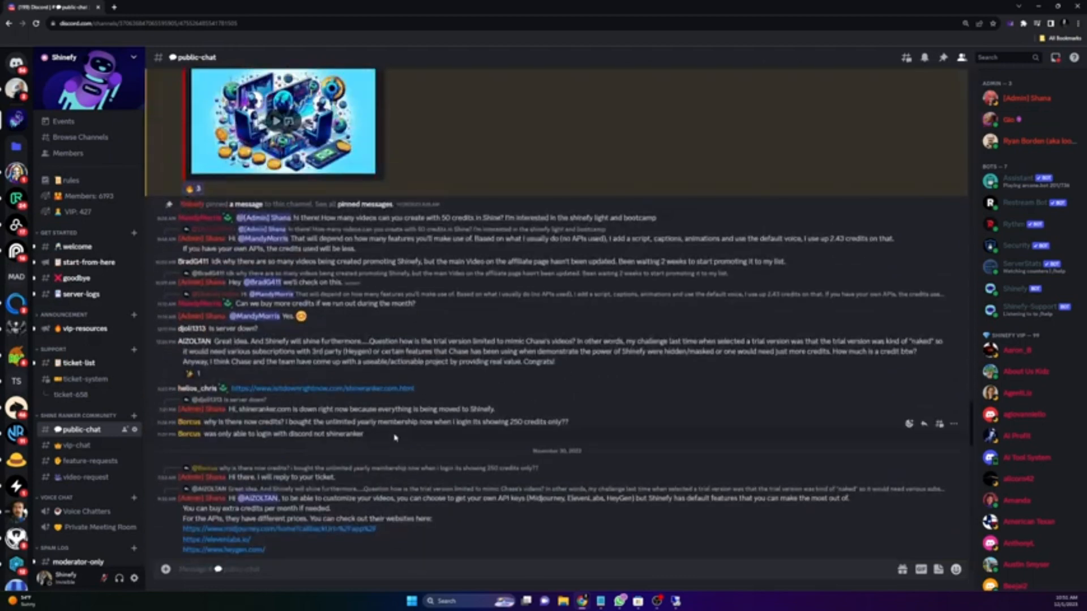
scroll(383, 477, down, 15)
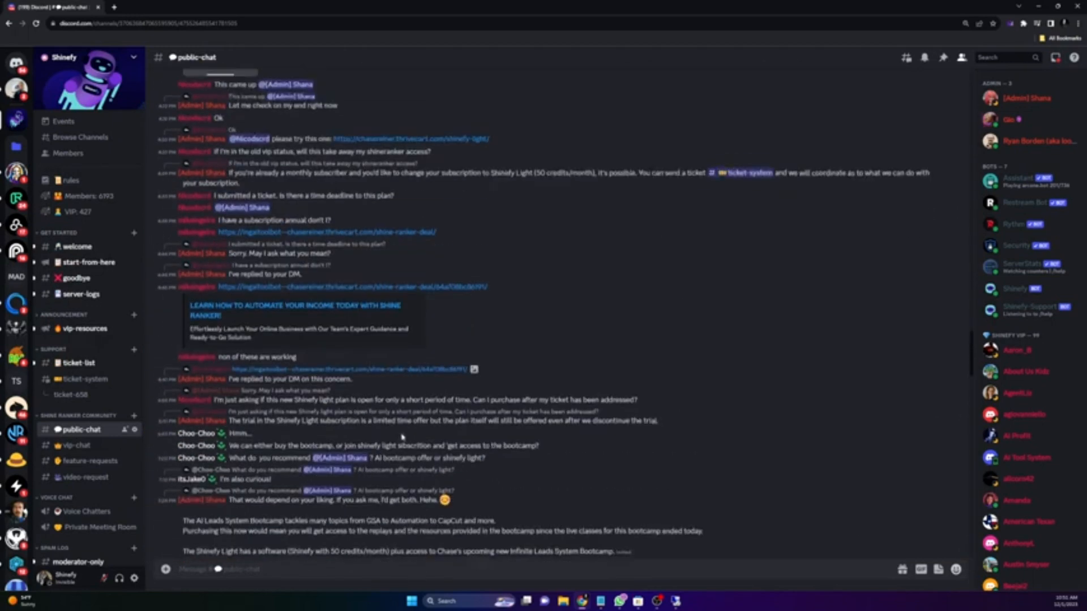
scroll(359, 390, up, 15)
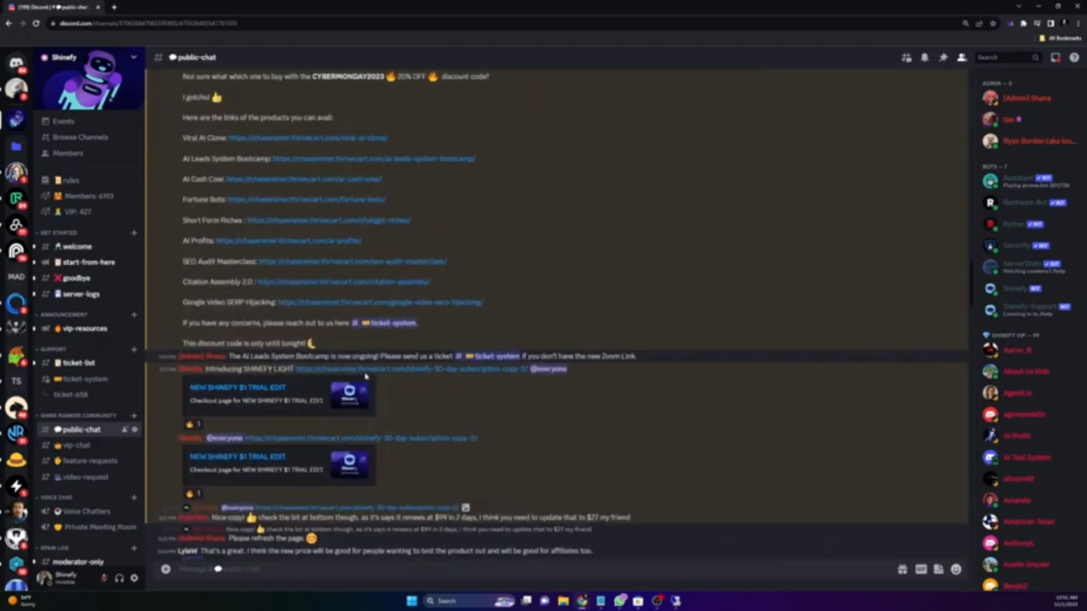
scroll(365, 375, up, 15)
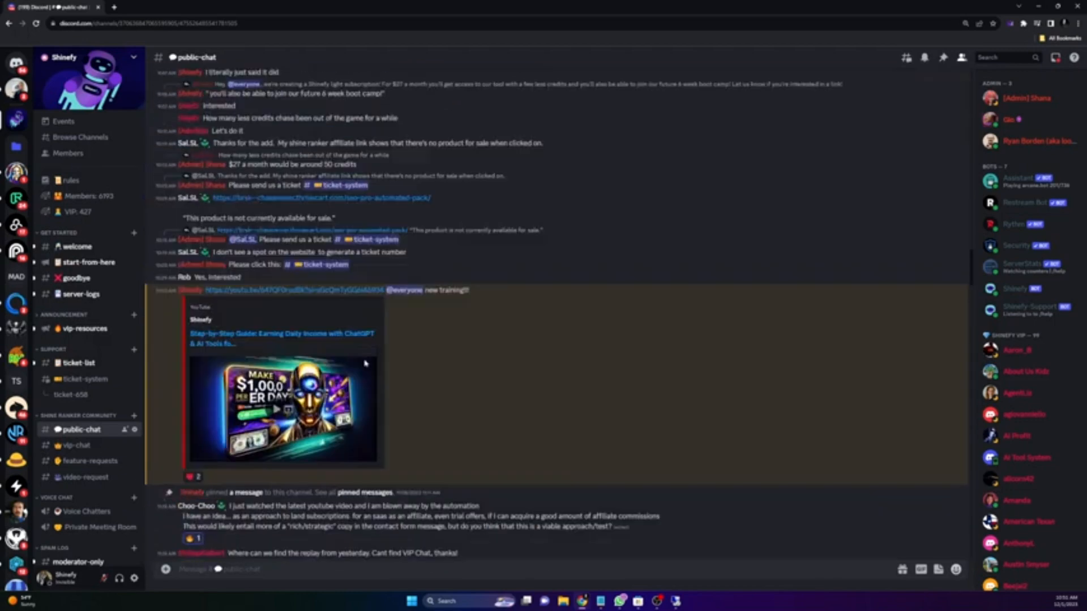
scroll(372, 361, up, 15)
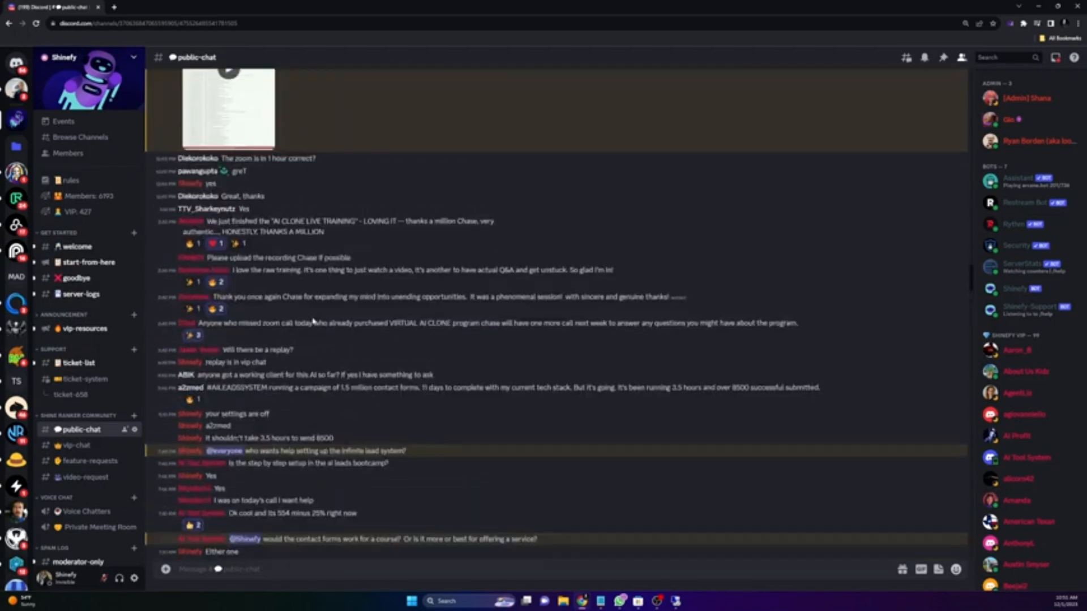
scroll(295, 317, up, 3)
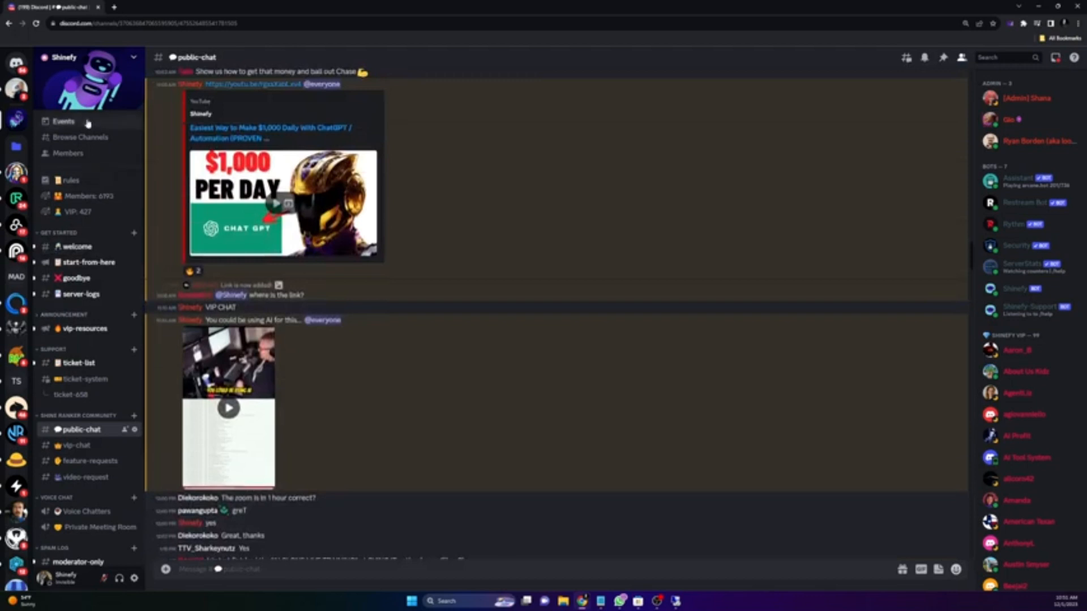
click(1059, 8)
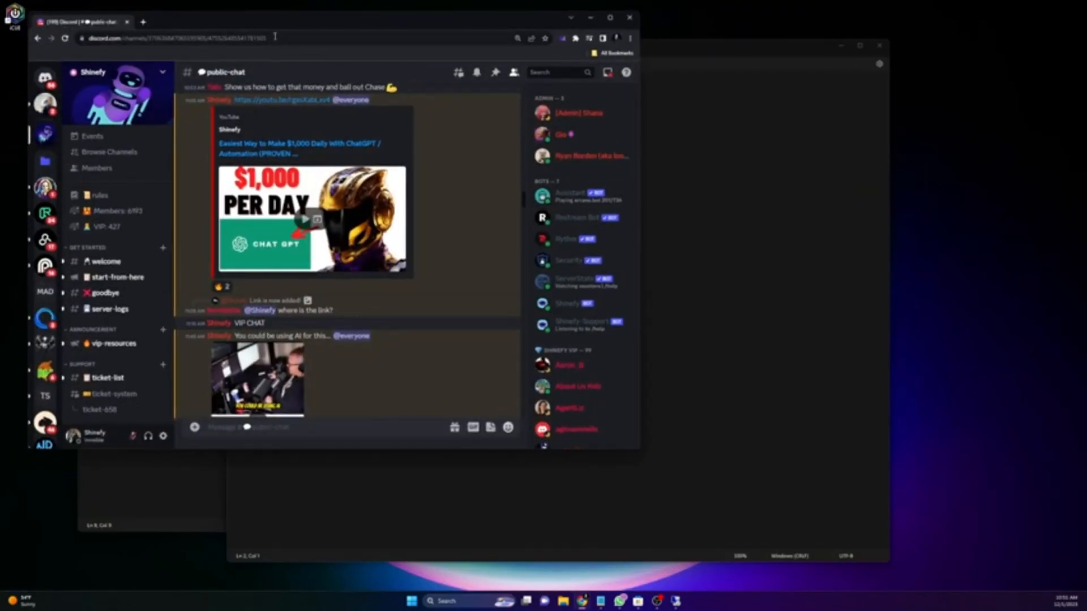
drag(282, 22, 0, 57)
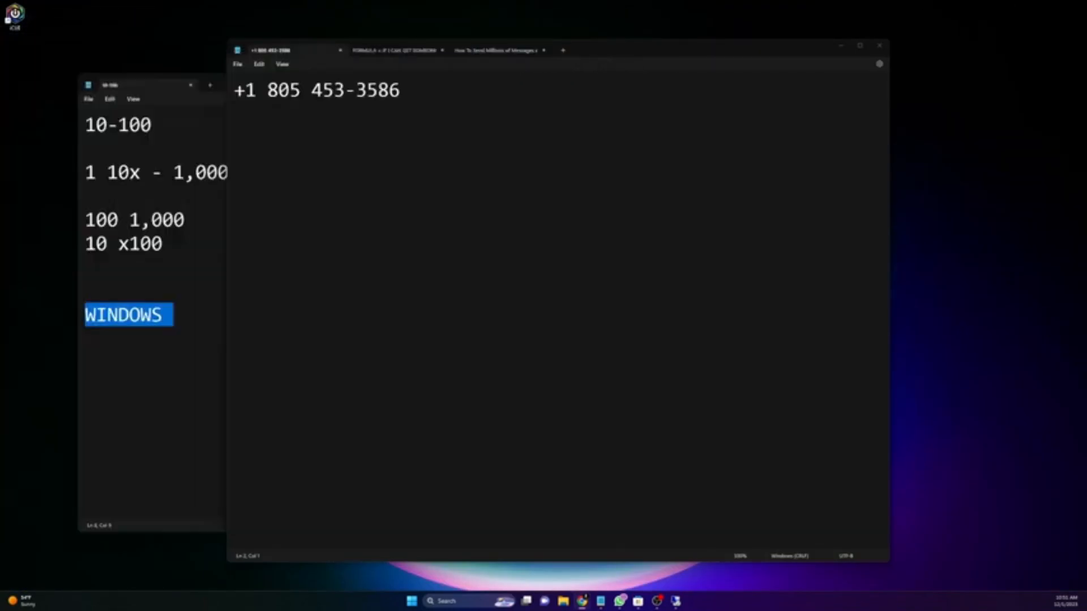